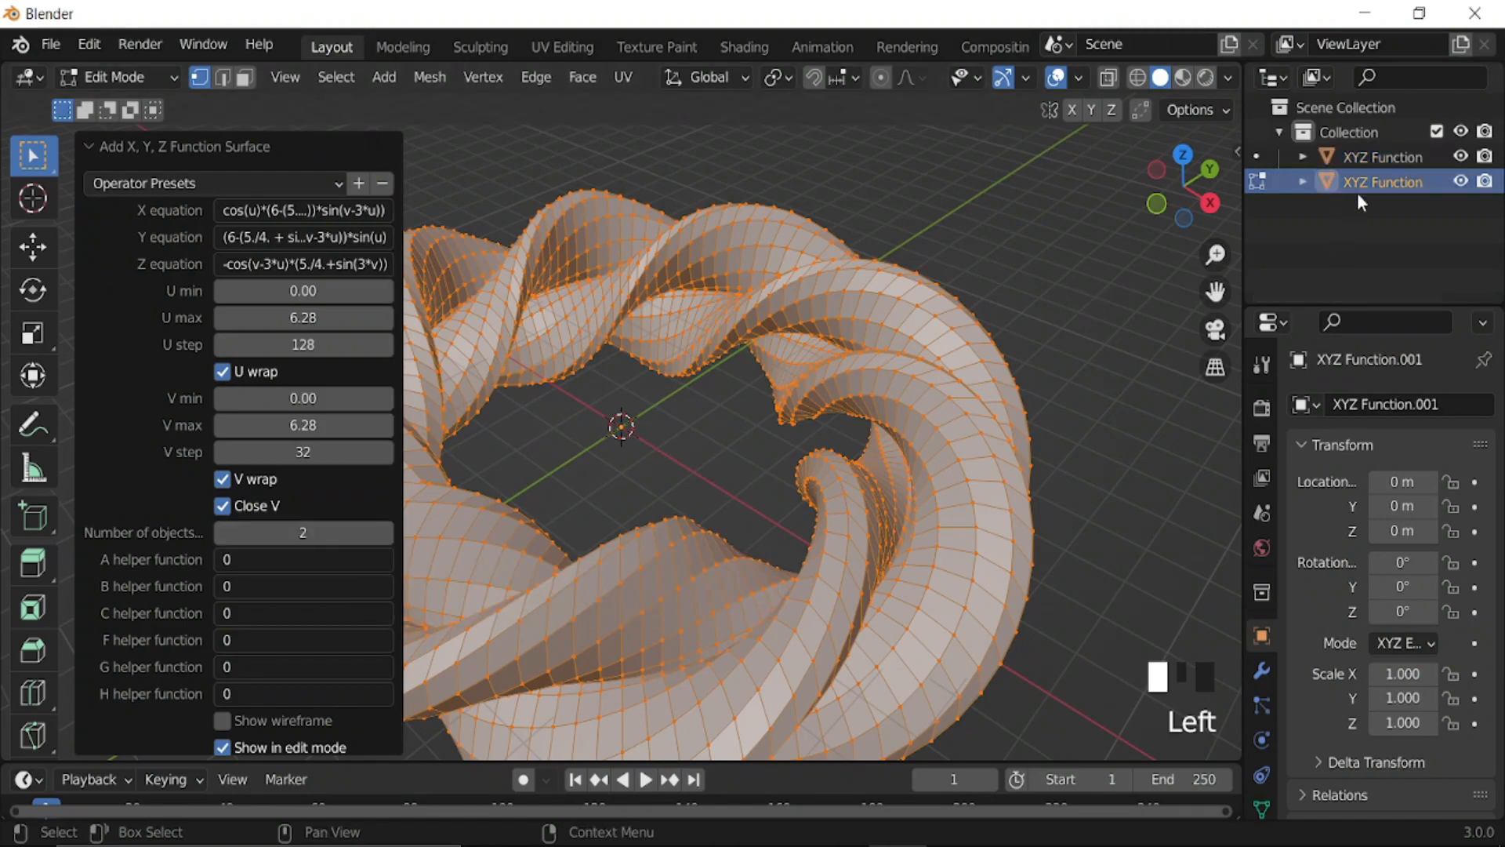
# - Try a single object for the XYZ function surface and restore the number of objects to 2
pyautogui.click(220, 533)
pyautogui.click(384, 535)
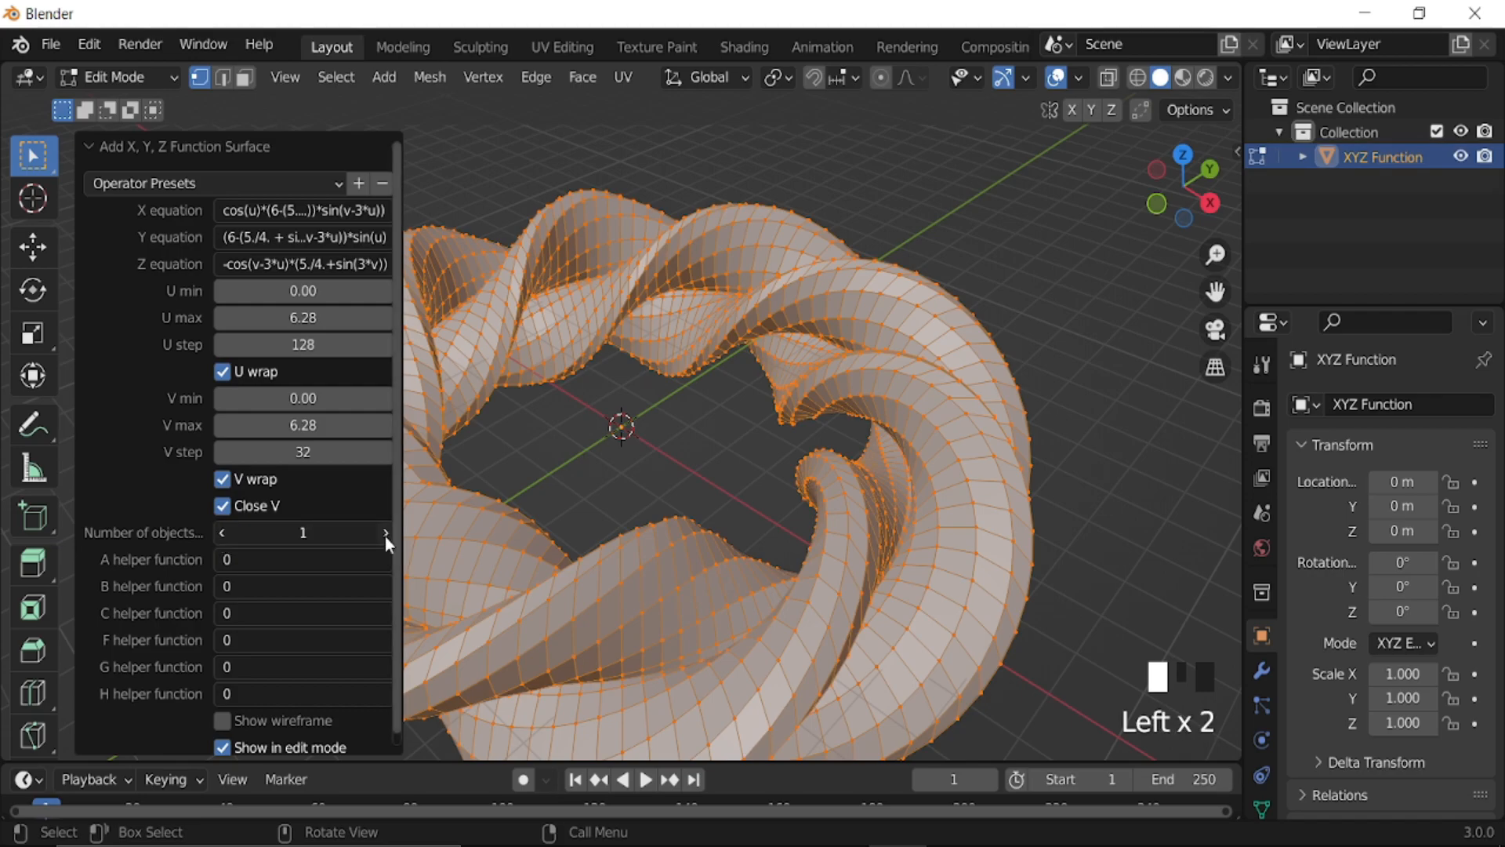
pyautogui.click(116, 146)
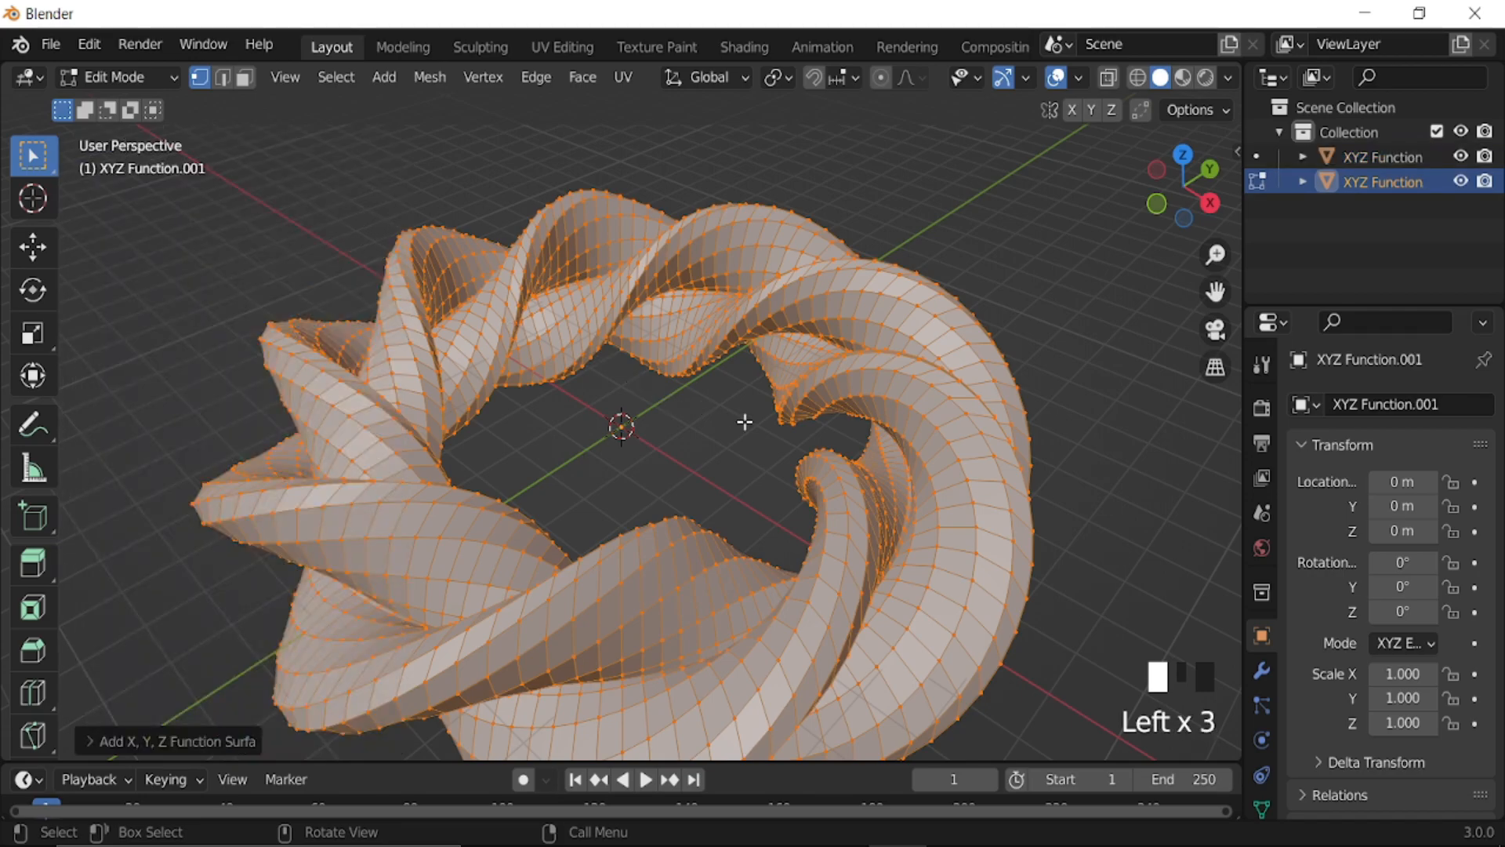
# - Leave Edit Mode, hide the second surface XYZ Function.001 and select the first surface
pyautogui.press('Tab')
pyautogui.click(1461, 181)
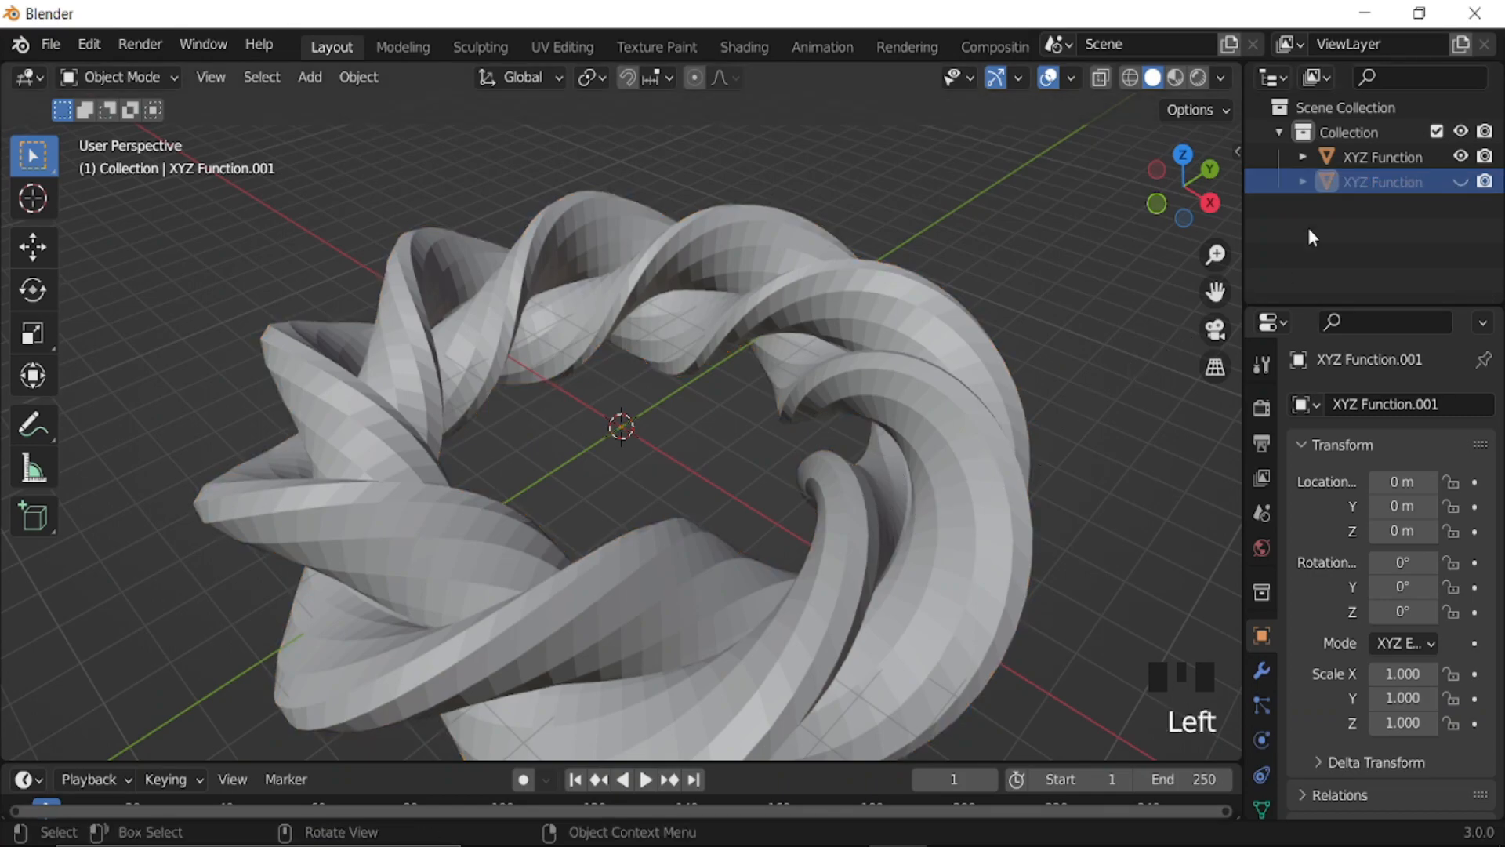
pyautogui.click(1362, 156)
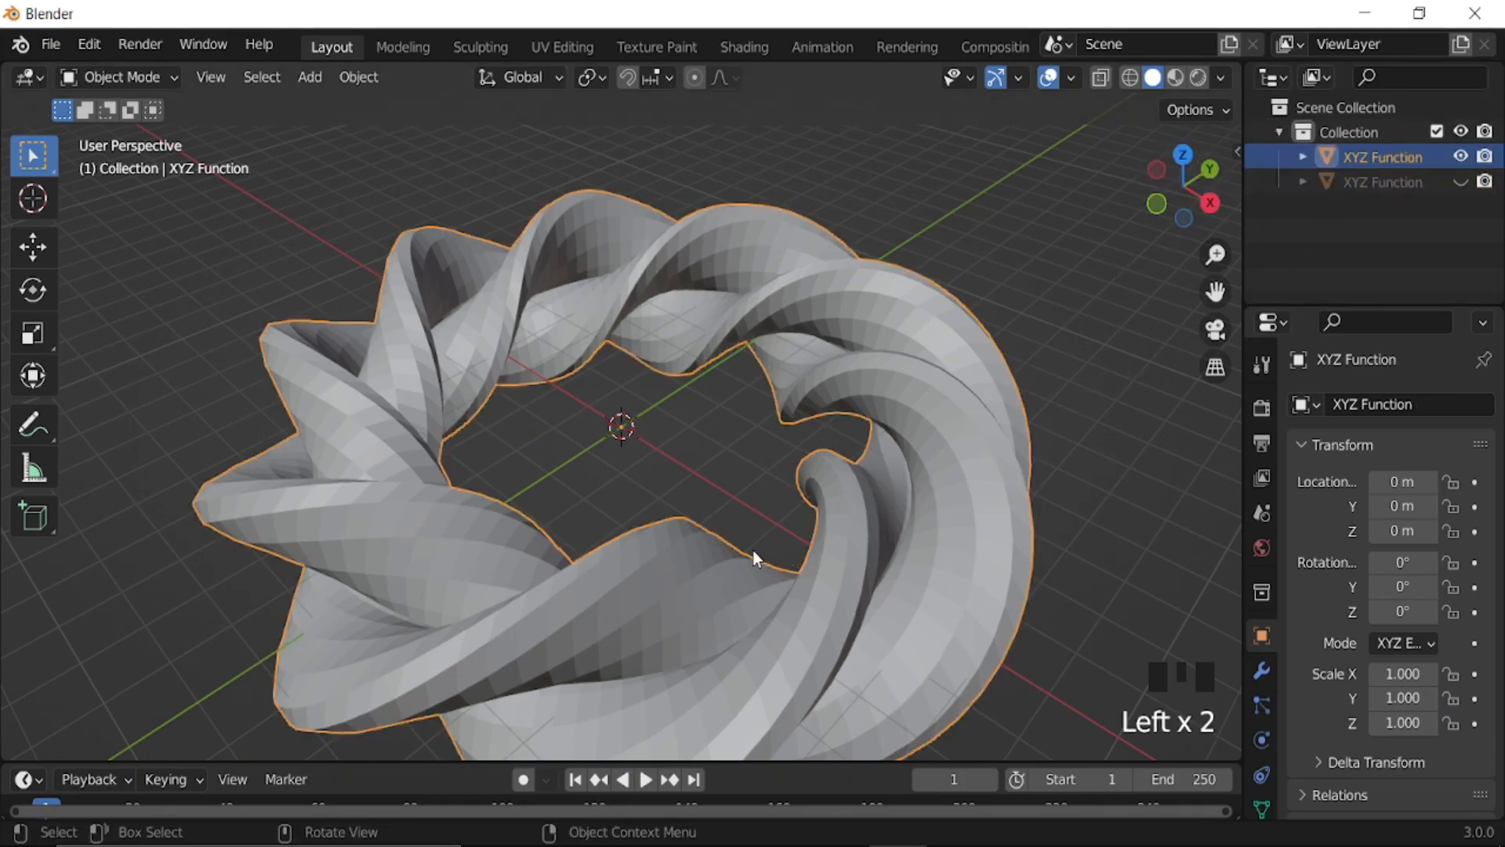
# - Enter Edit Mode on the first twisted surface with vertex selection active
pyautogui.press('Tab')
pyautogui.scroll(-2, 729, 530)
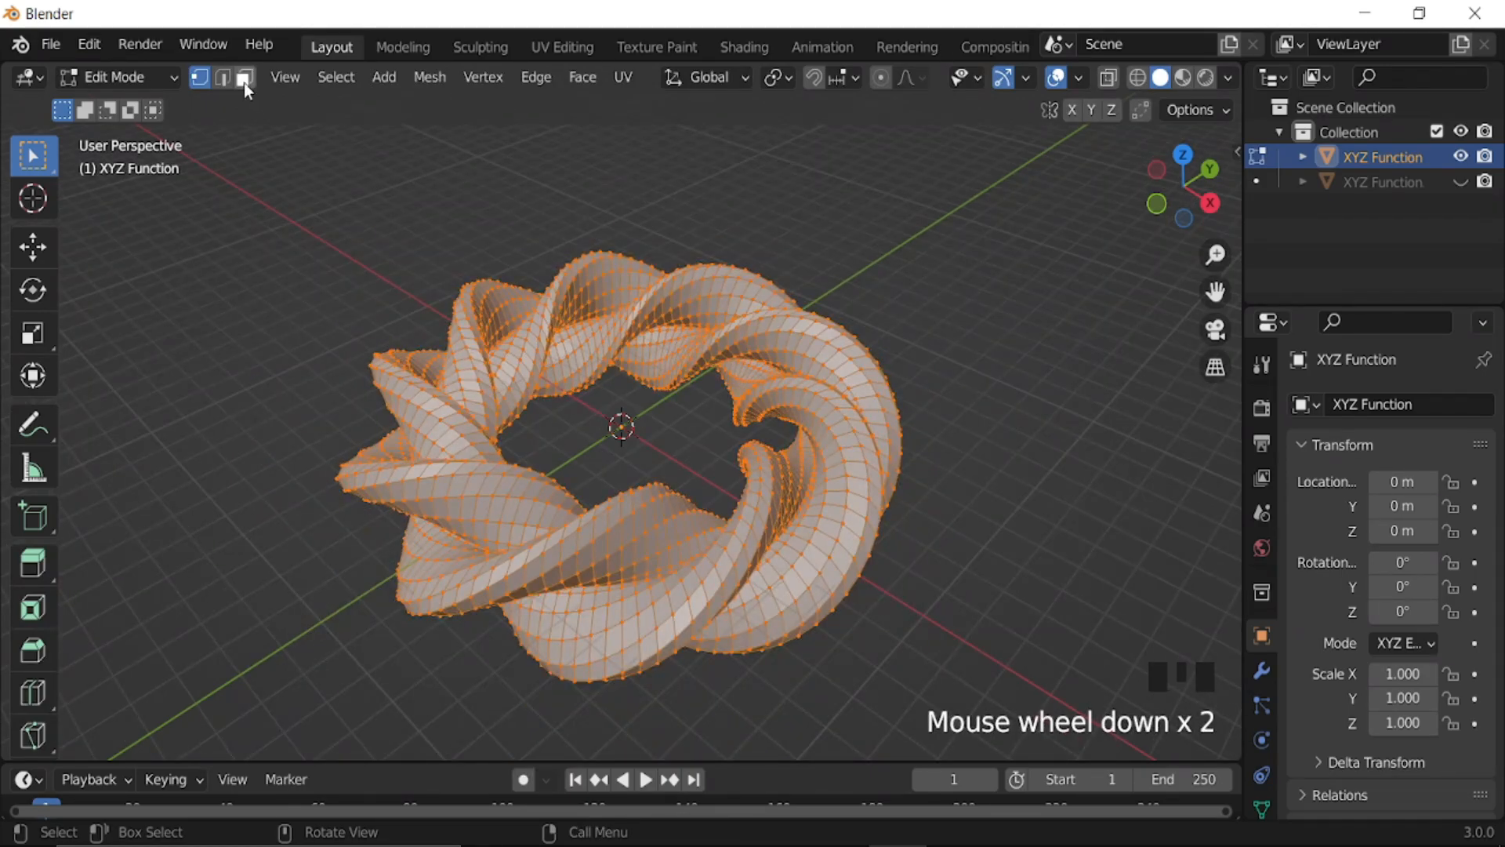
pyautogui.click(245, 79)
pyautogui.moveTo(762, 558); pyautogui.dragTo(730, 498, button='middle')
pyautogui.keyDown('ctrl'); pyautogui.moveTo(729, 498); pyautogui.dragTo(472, 335, button='middle'); pyautogui.keyUp('ctrl')
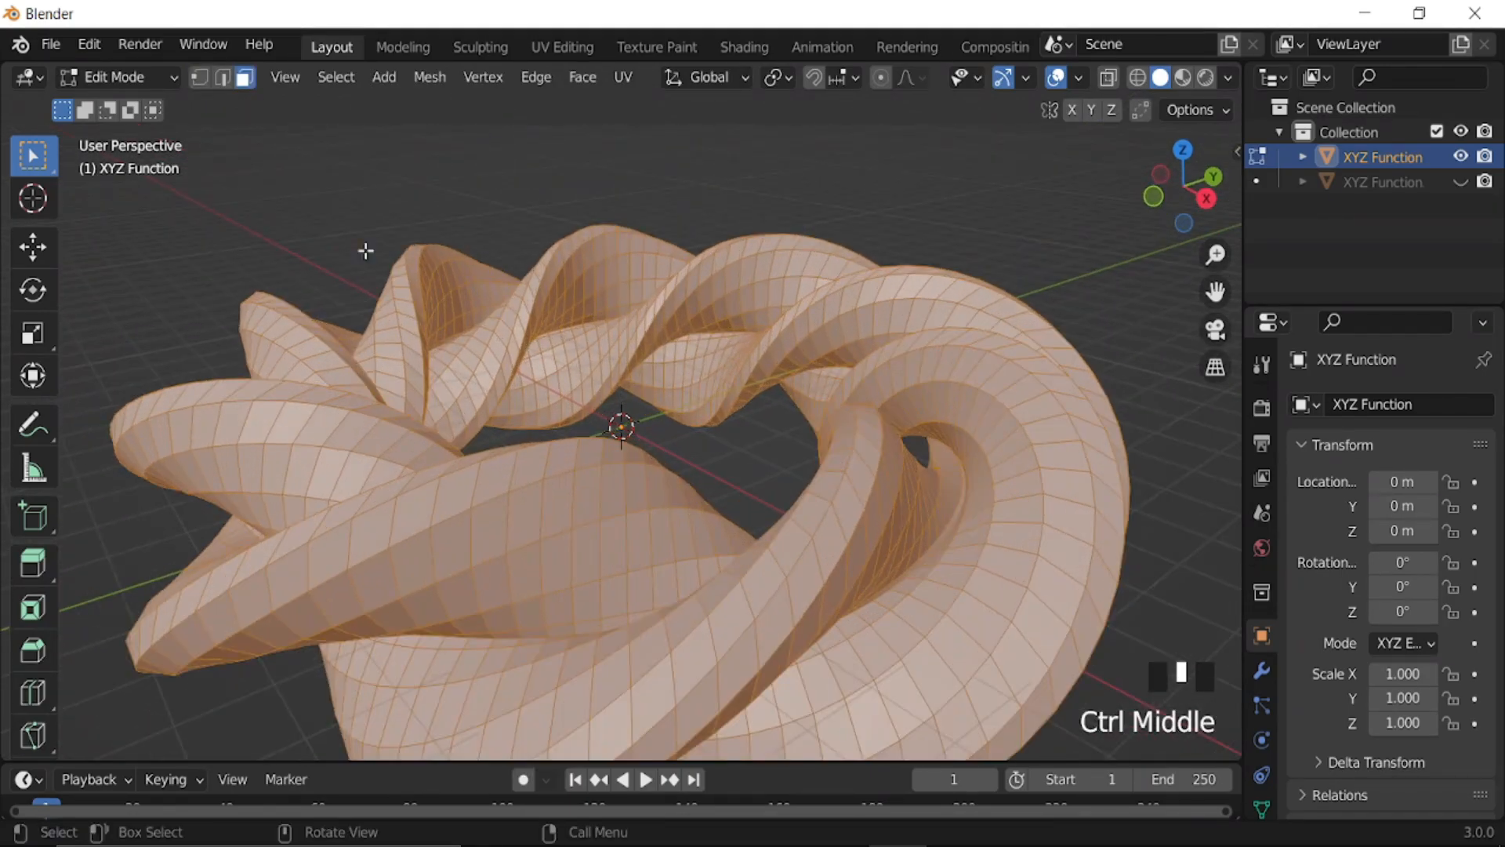
pyautogui.click(200, 79)
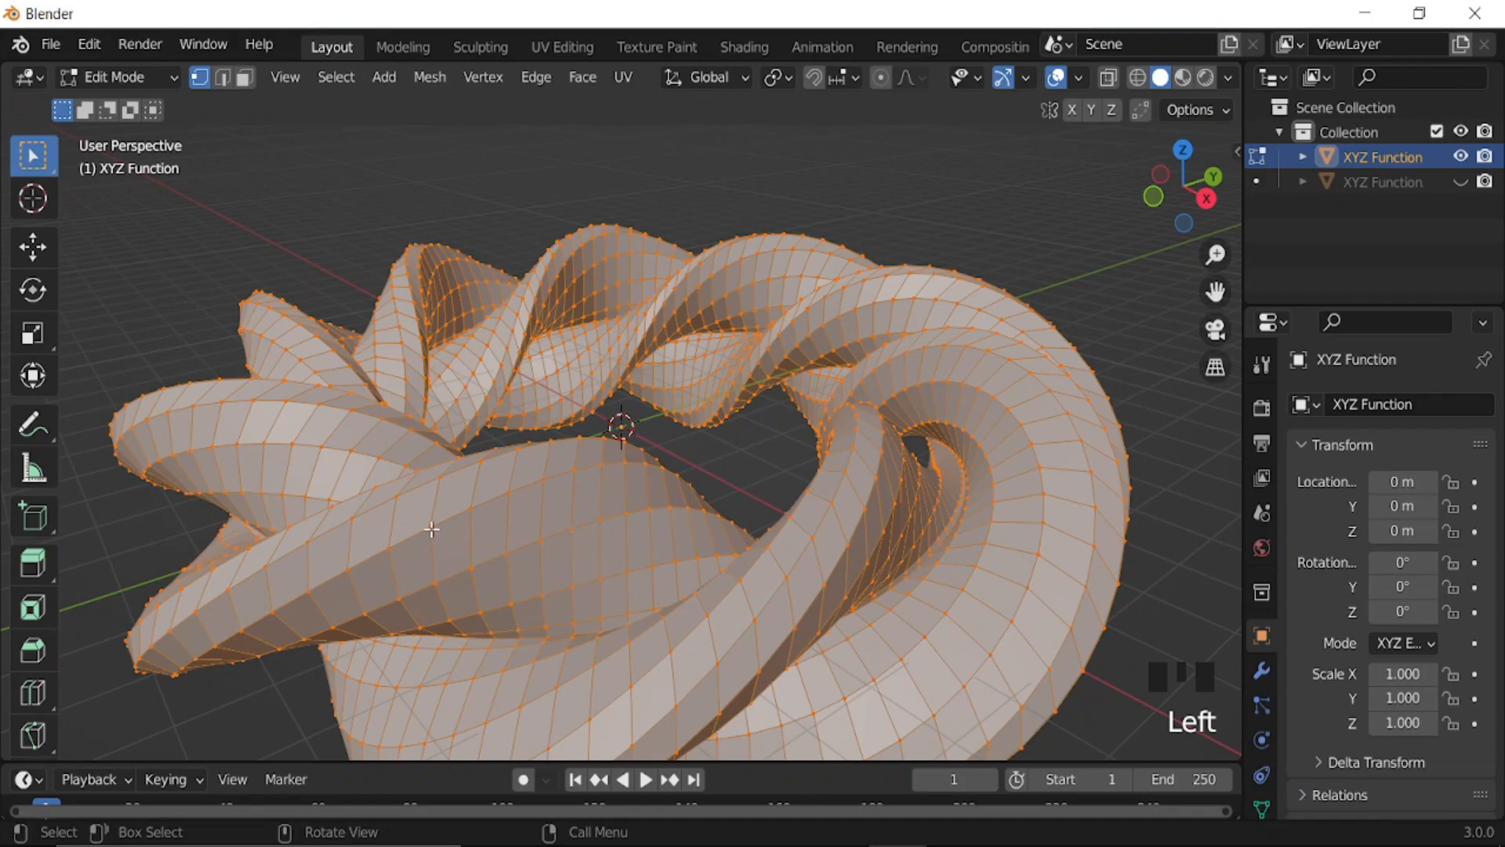
# - Try selecting similar vertices on the twisted ring by Amount of Adjacent Faces and by Normal
pyautogui.click(524, 520)
pyautogui.hotkey('shift', 'g')
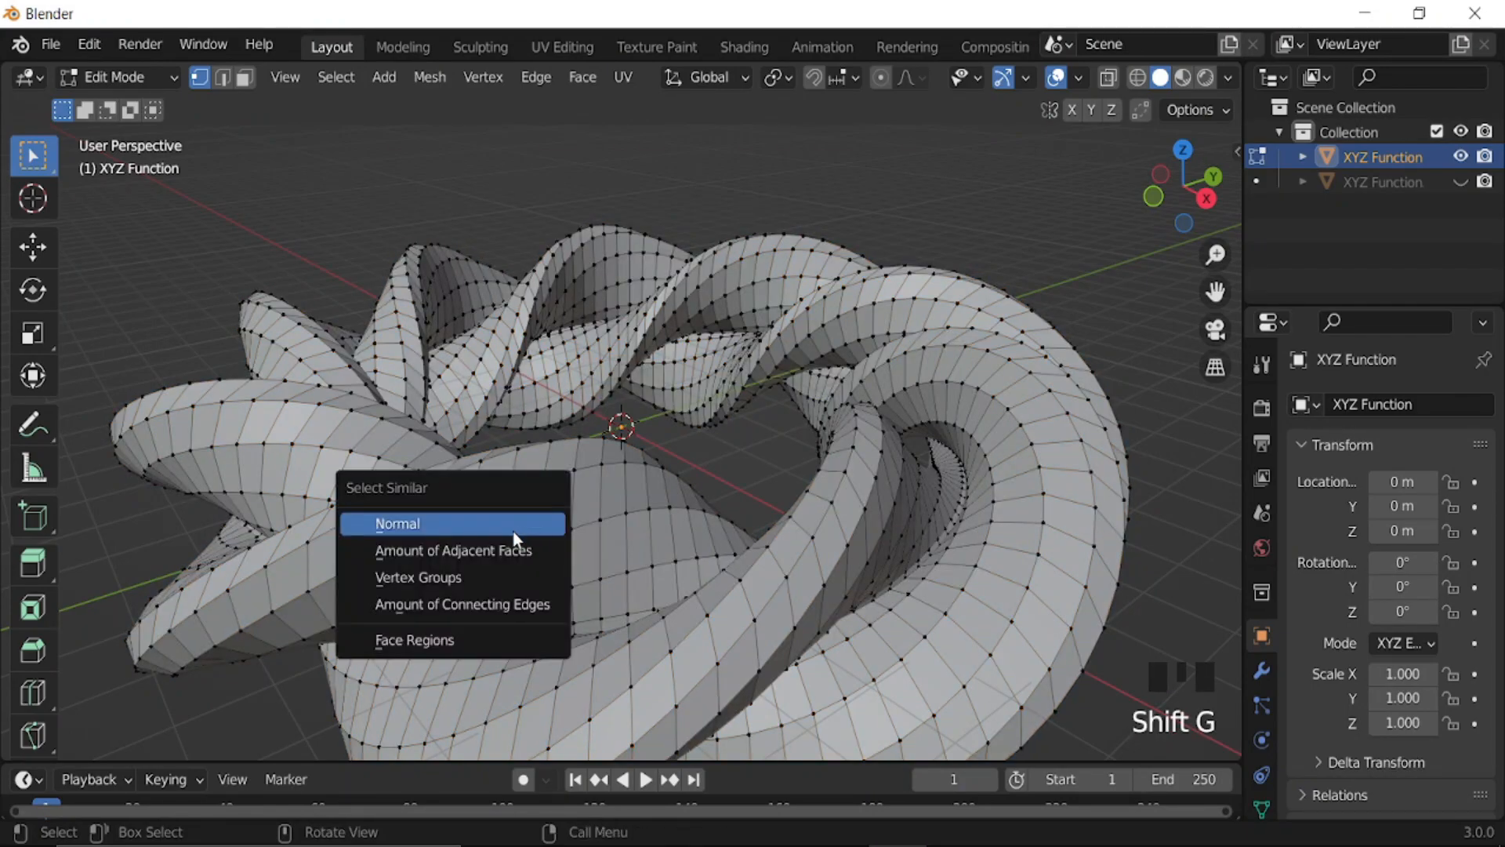
pyautogui.click(497, 552)
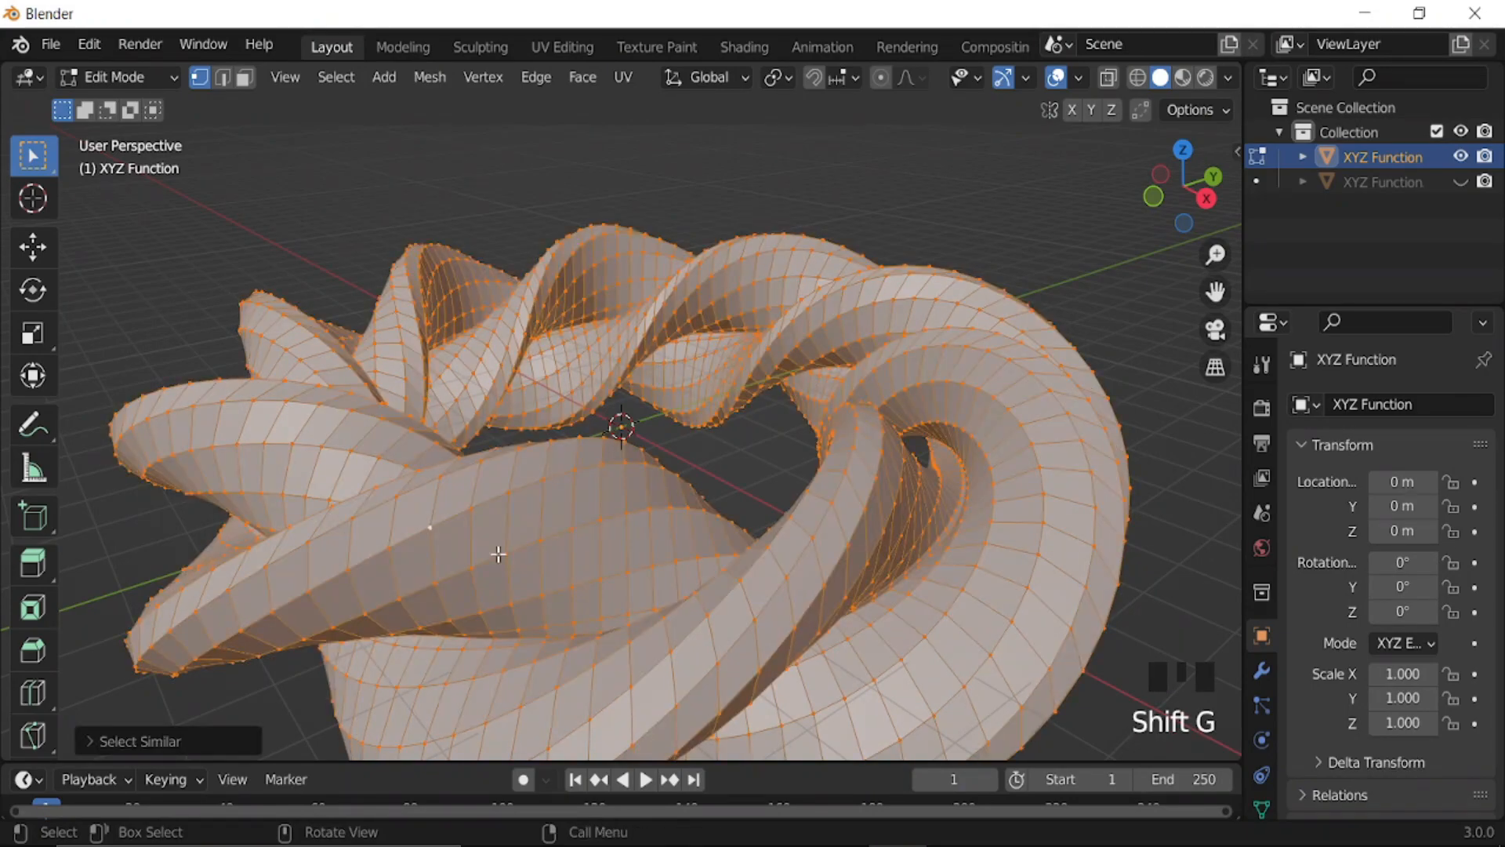
pyautogui.click(428, 521)
pyautogui.hotkey('shift', 'g')
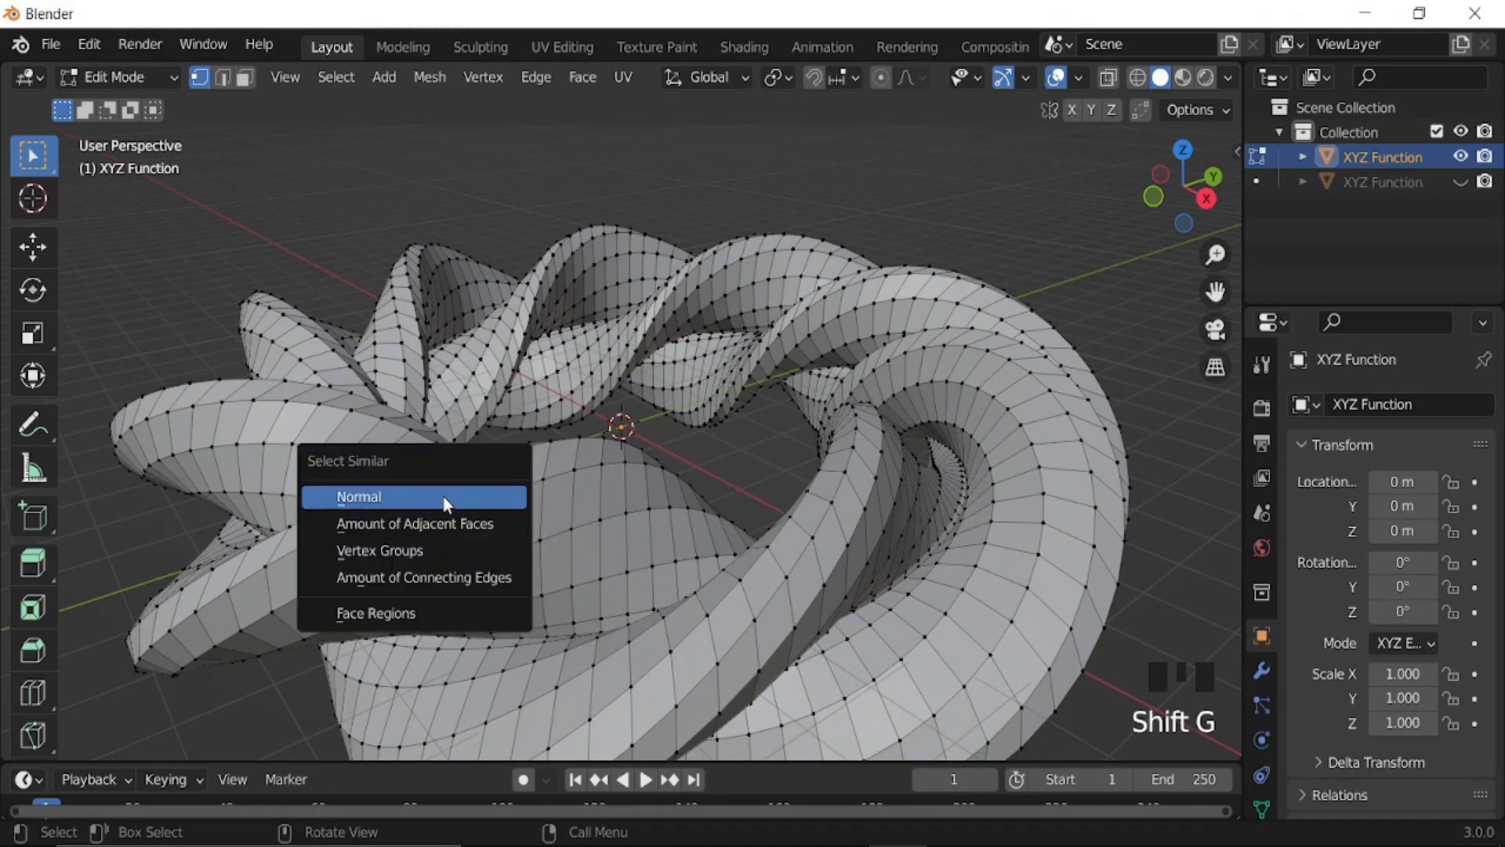
pyautogui.click(444, 497)
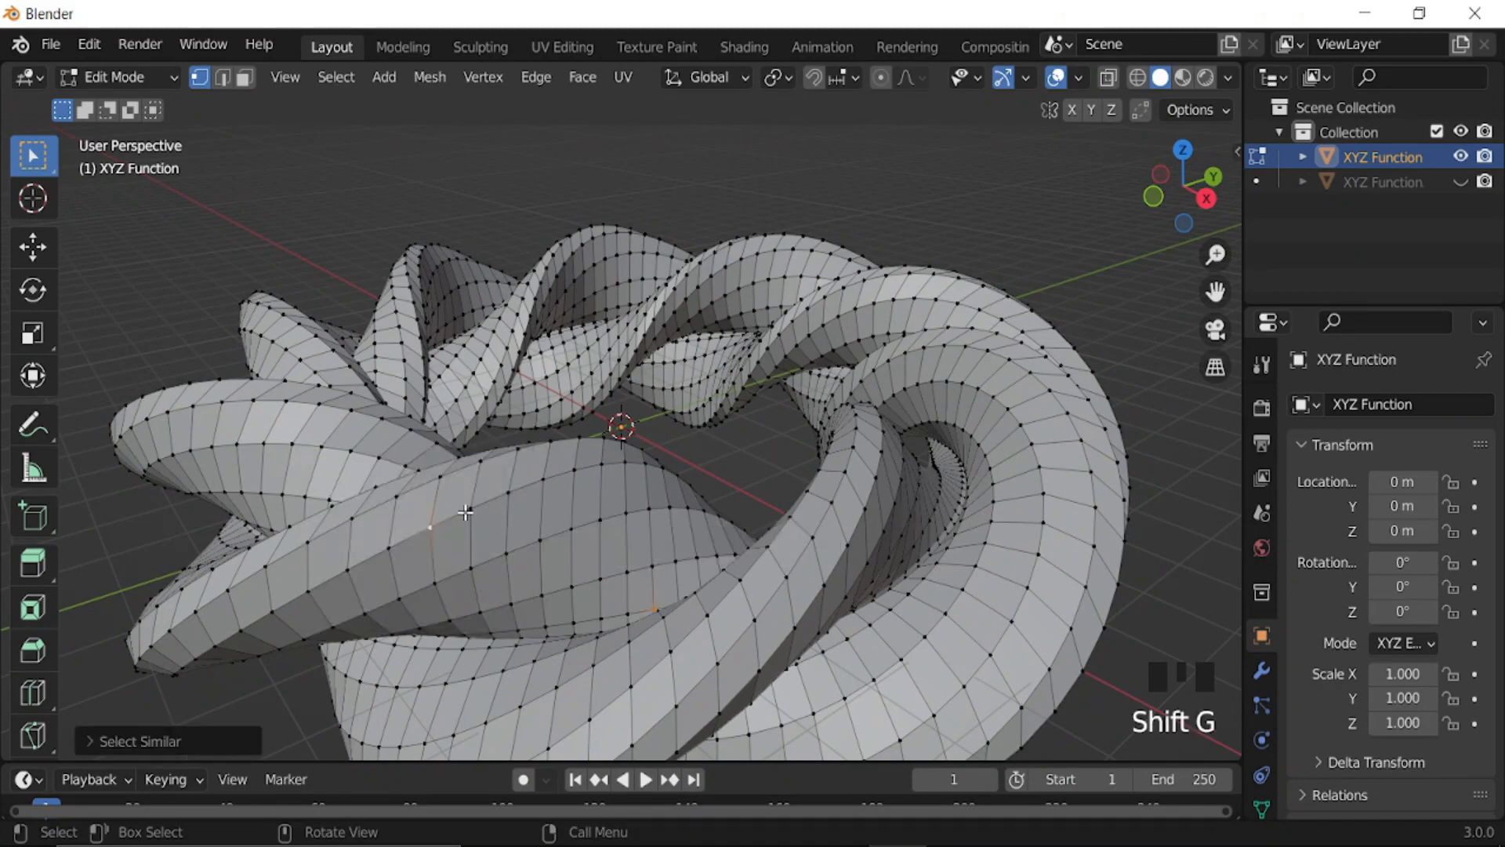
# - Select all similar vertices by Amount of Adjacent Faces and bevel the vertices about 0.125 m wide
pyautogui.click(472, 510)
pyautogui.hotkey('shift', 'g')
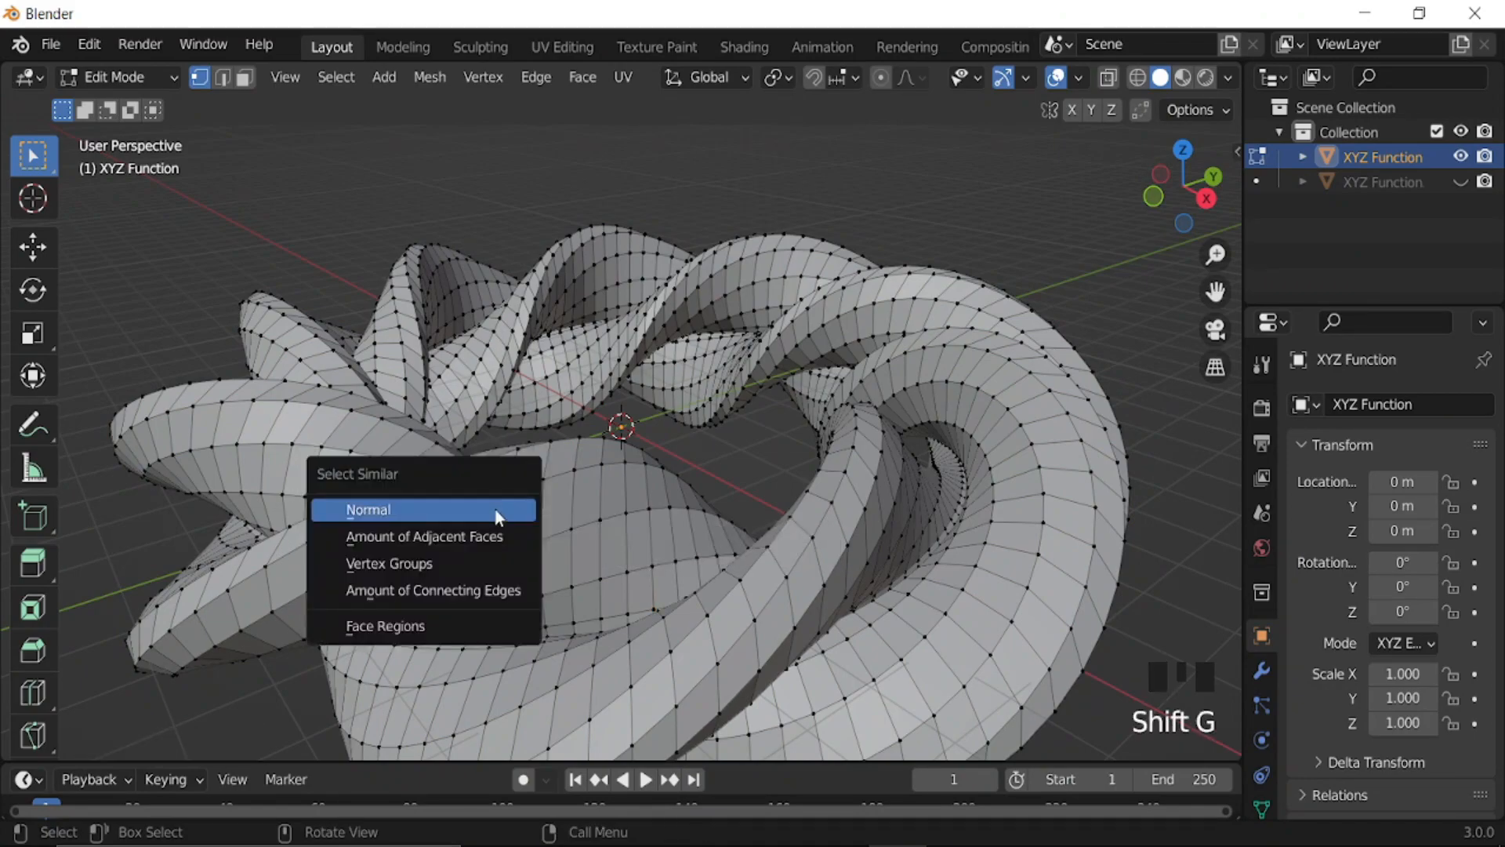
pyautogui.click(462, 532)
pyautogui.press('ctrl')
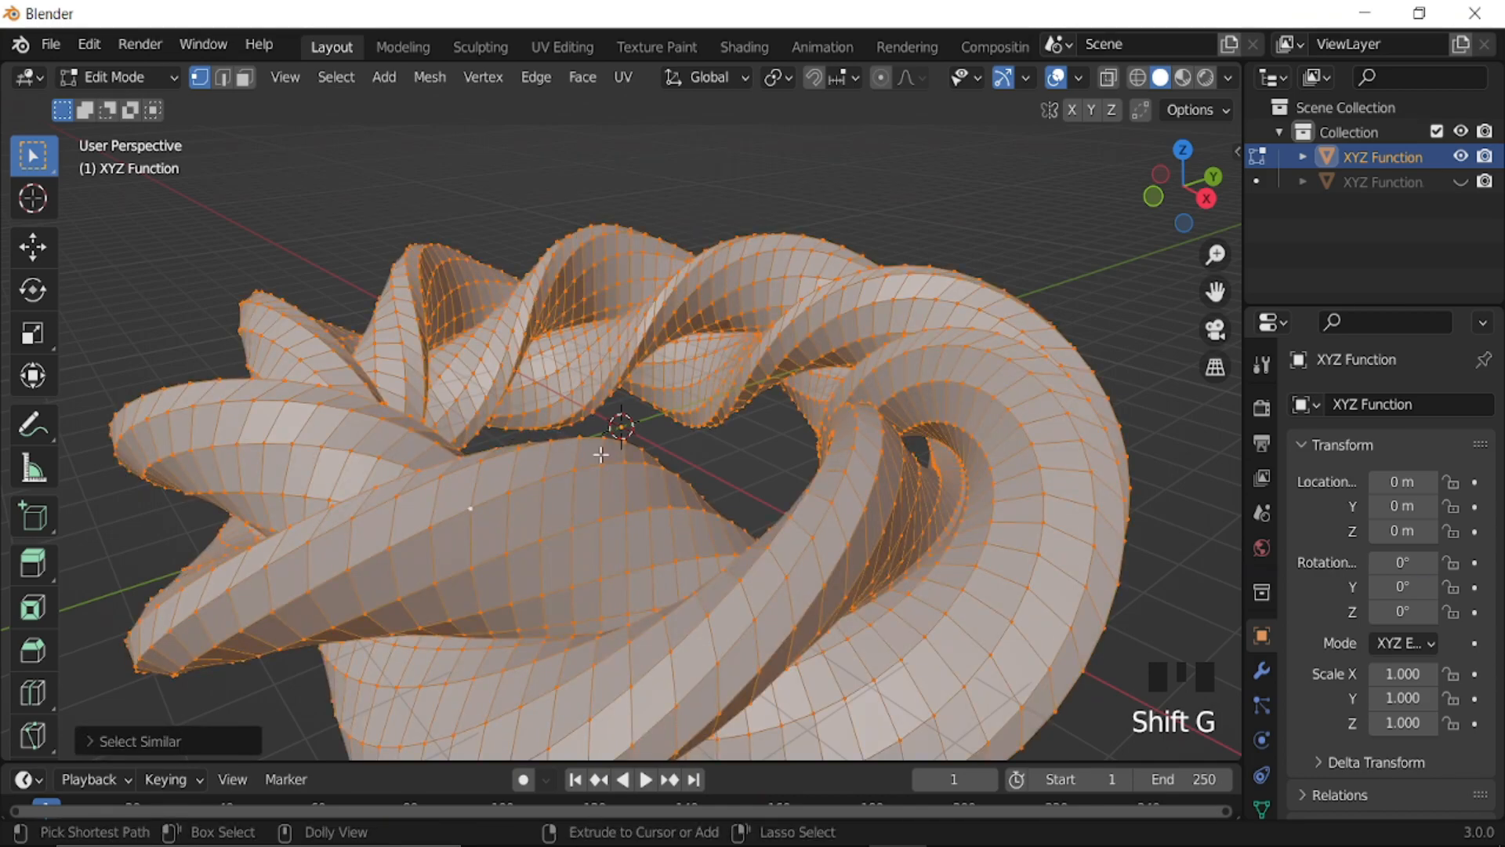
pyautogui.hotkey('ctrl', 'shift', 'b')
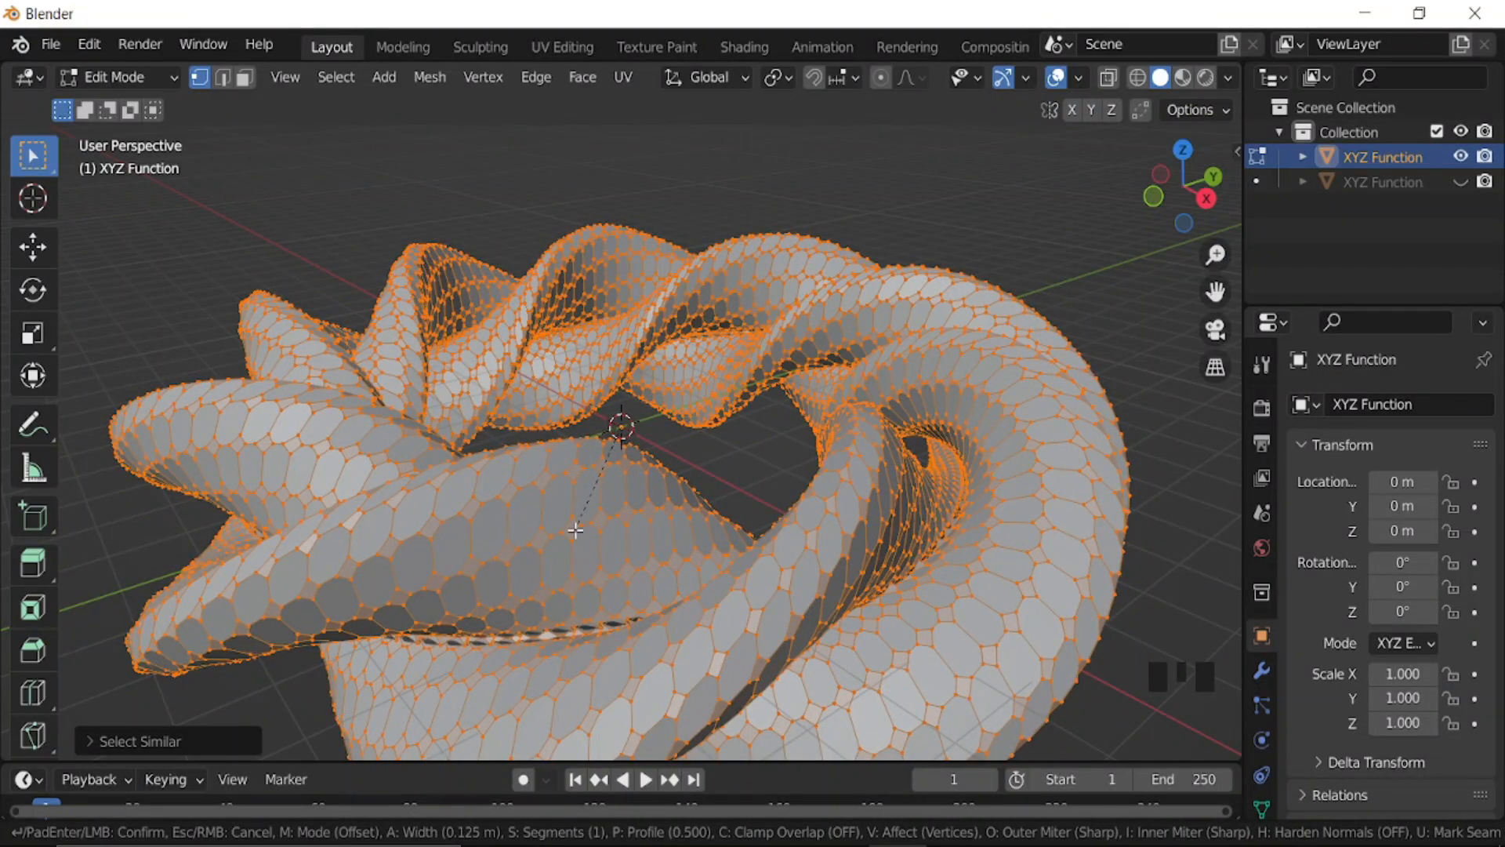
pyautogui.click(575, 530)
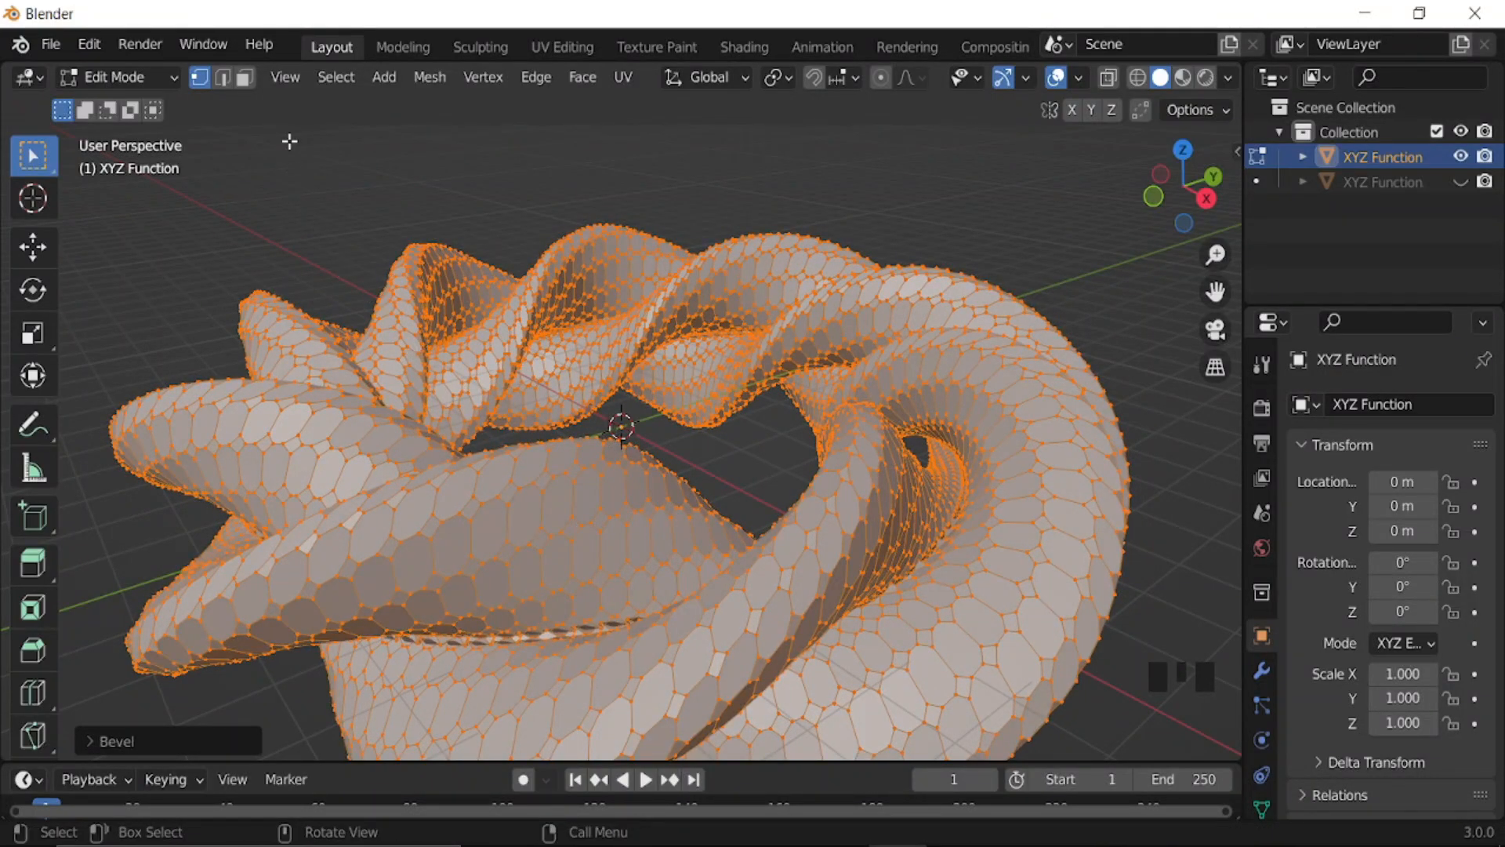
# - Switch to face selection and select one small four-sided face created by the bevel
pyautogui.click(245, 76)
pyautogui.click(468, 510)
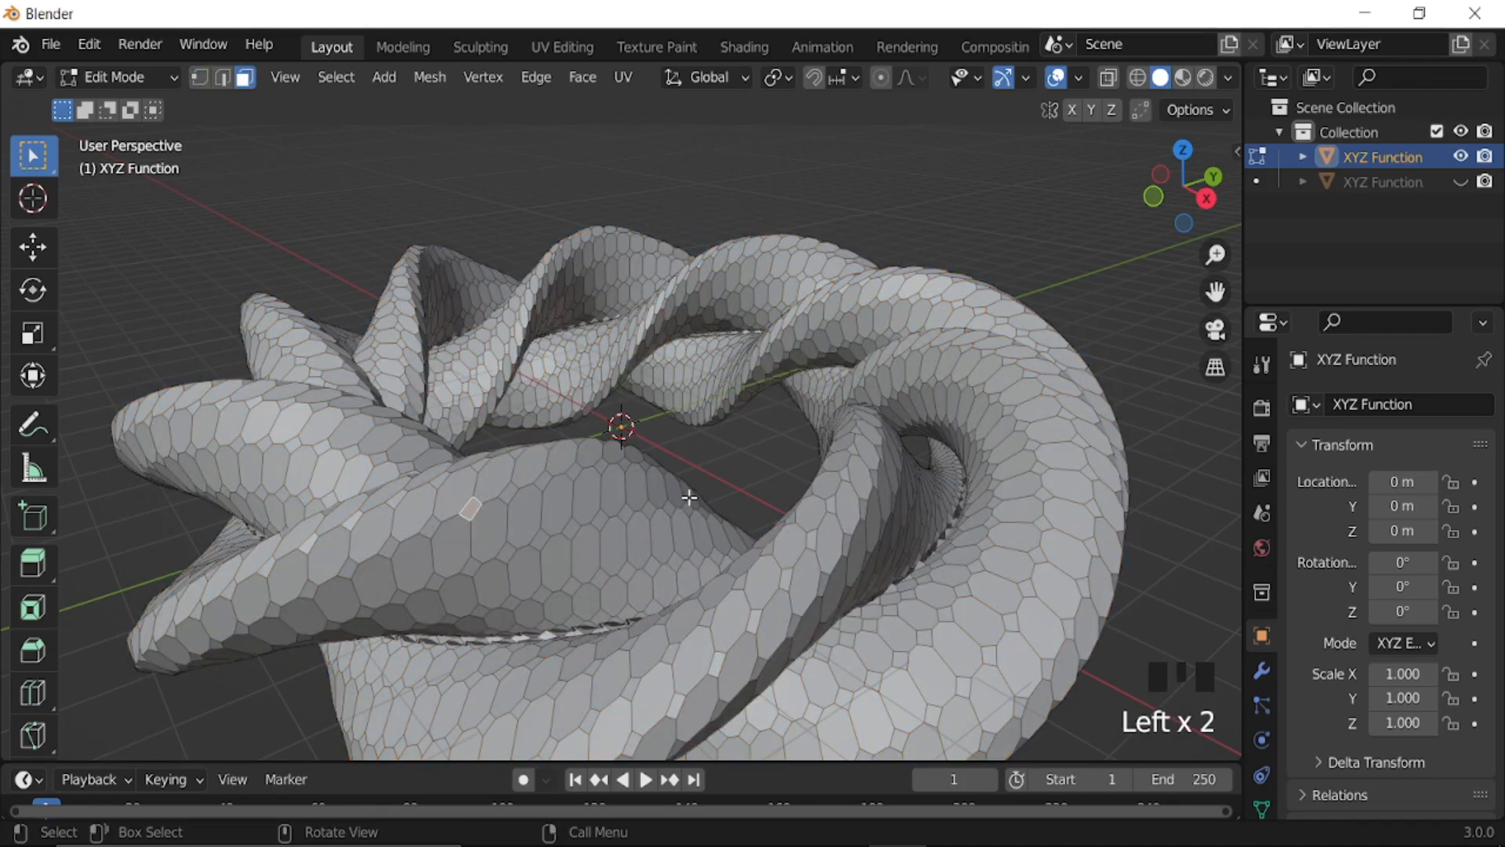
# - Try selecting similar faces by Perimeter and undo that selection
pyautogui.hotkey('shift', 'g')
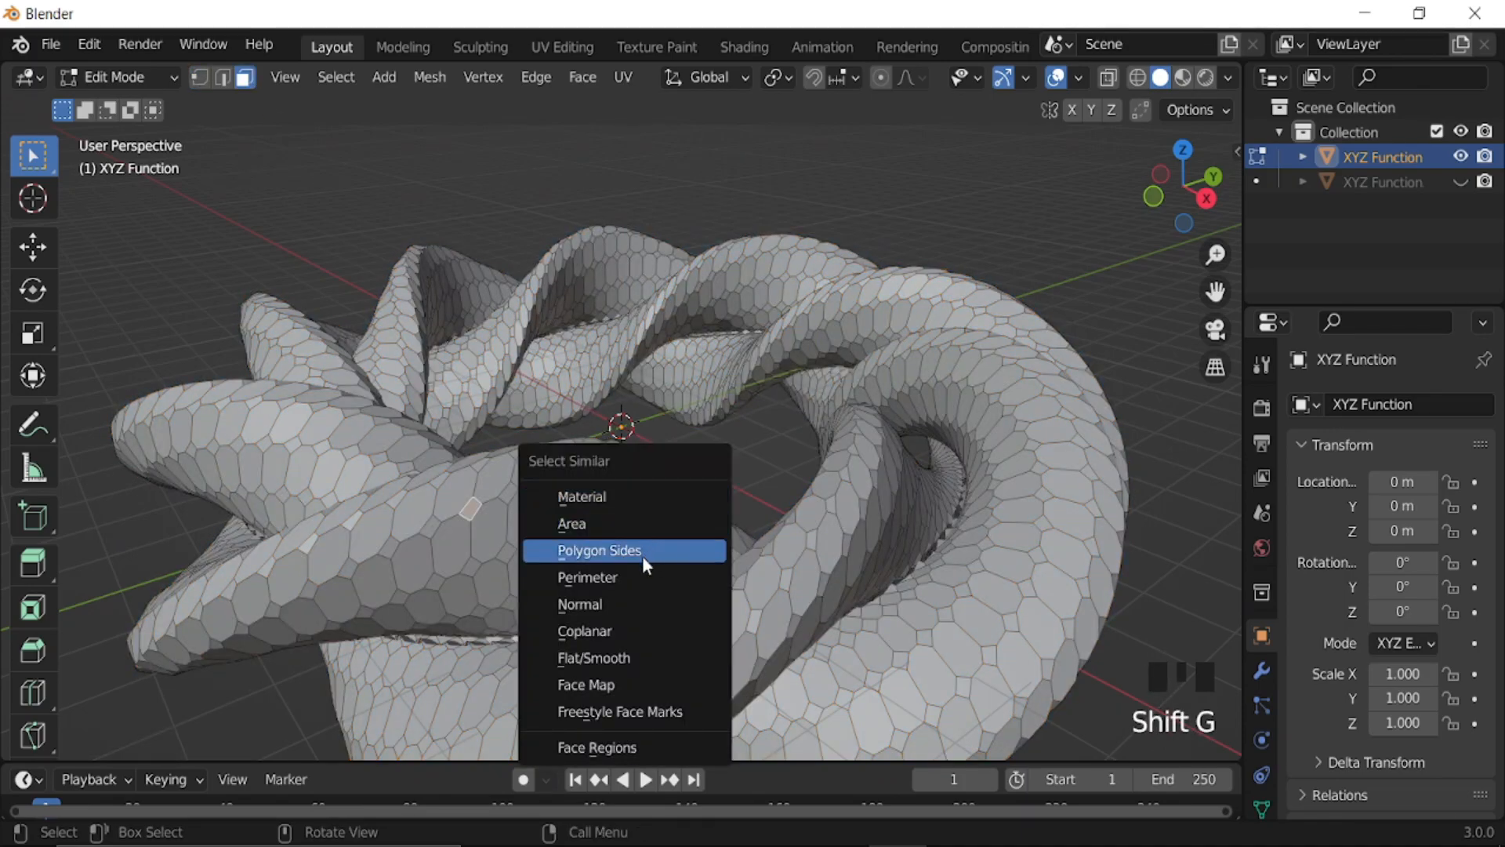
pyautogui.click(632, 577)
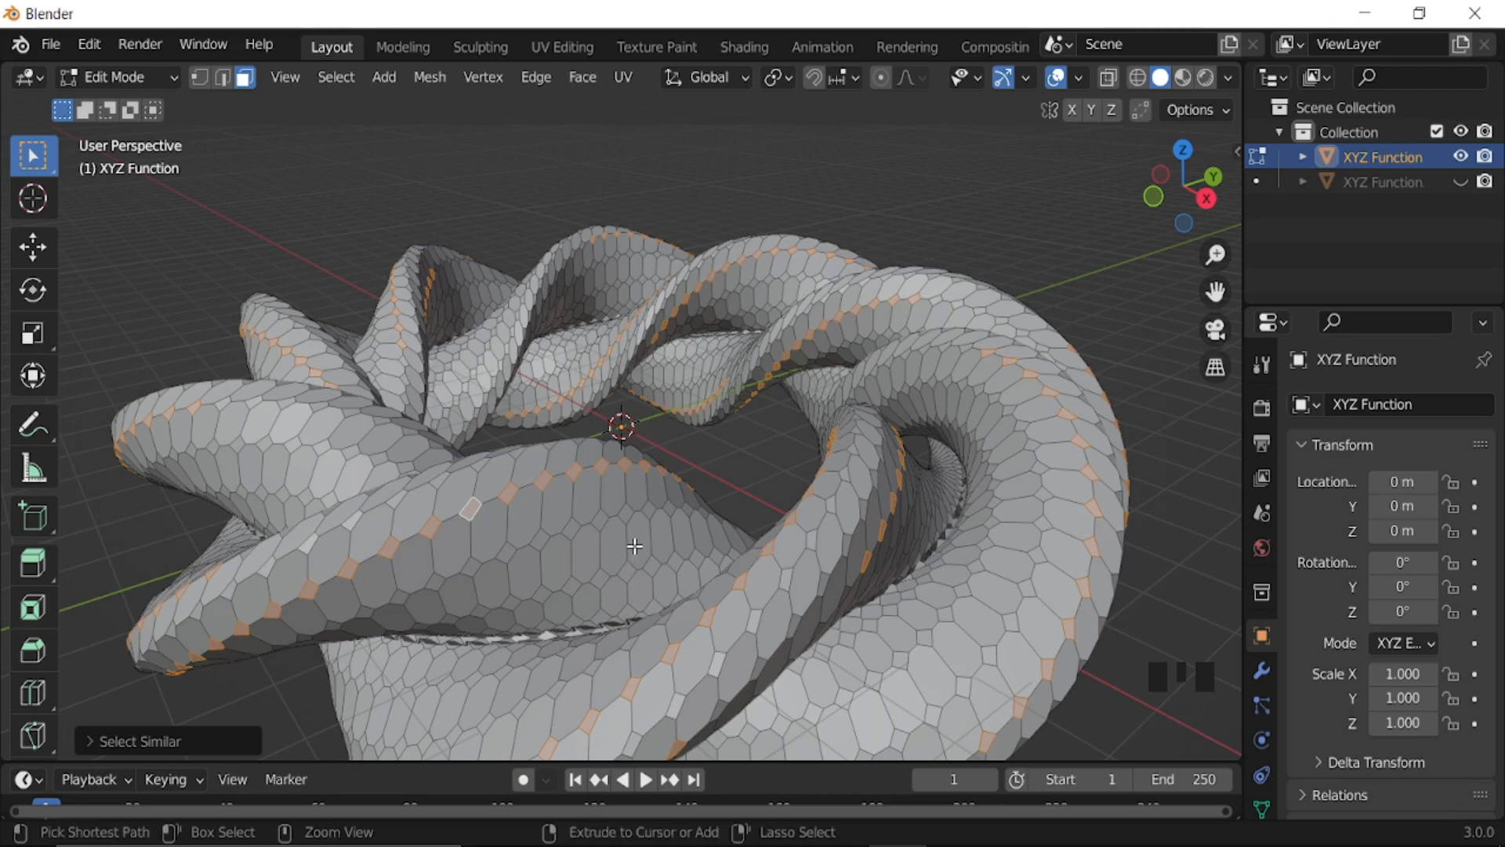
pyautogui.hotkey('ctrl', 'z')
# - Select all similar small bevel faces by Polygon Sides and delete these faces to perforate the ring
pyautogui.hotkey('shift', 'g')
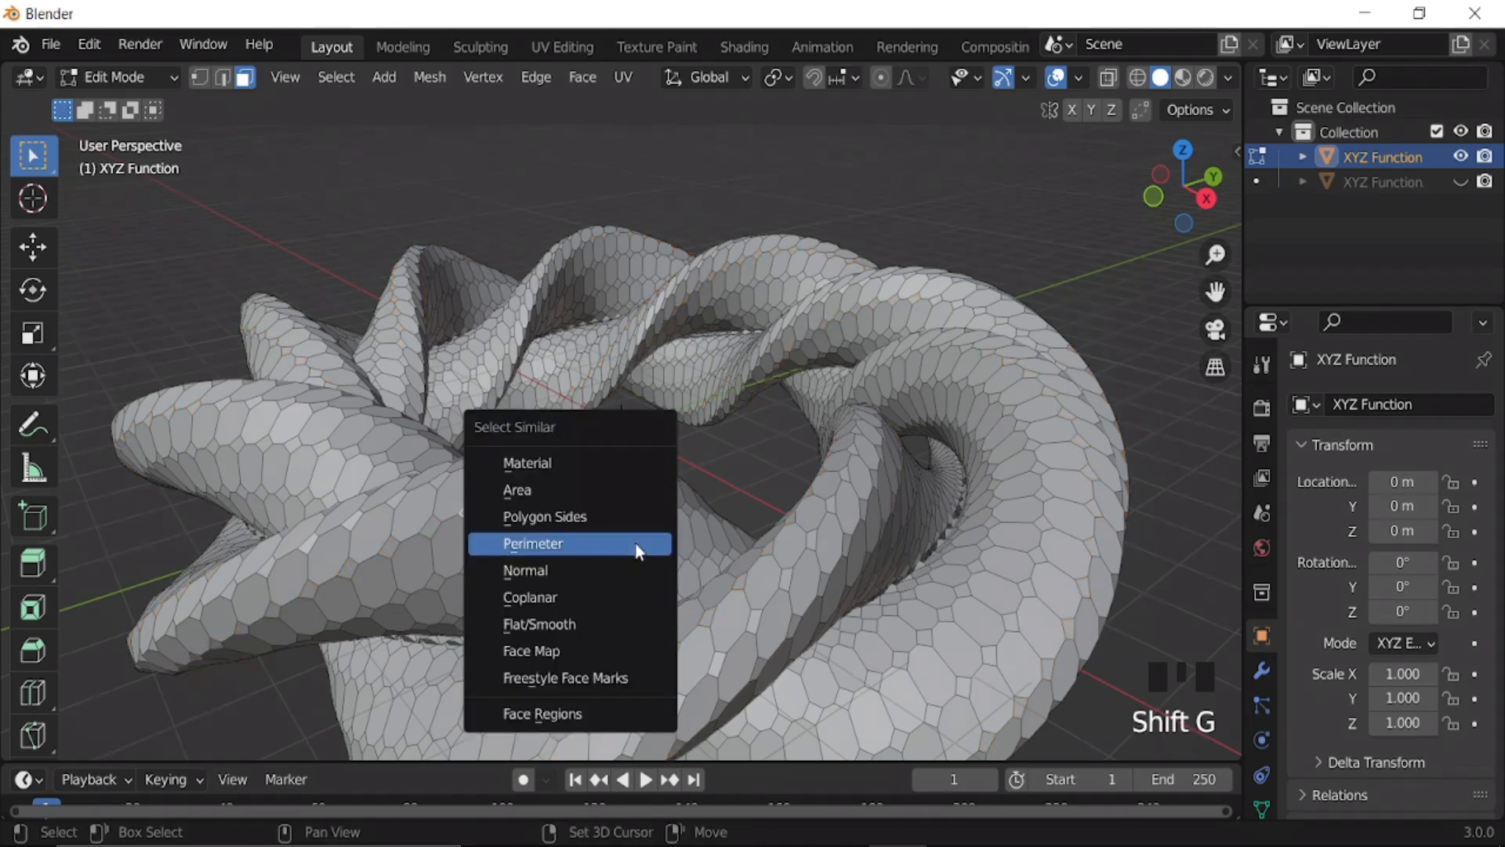
pyautogui.click(578, 518)
pyautogui.press('x')
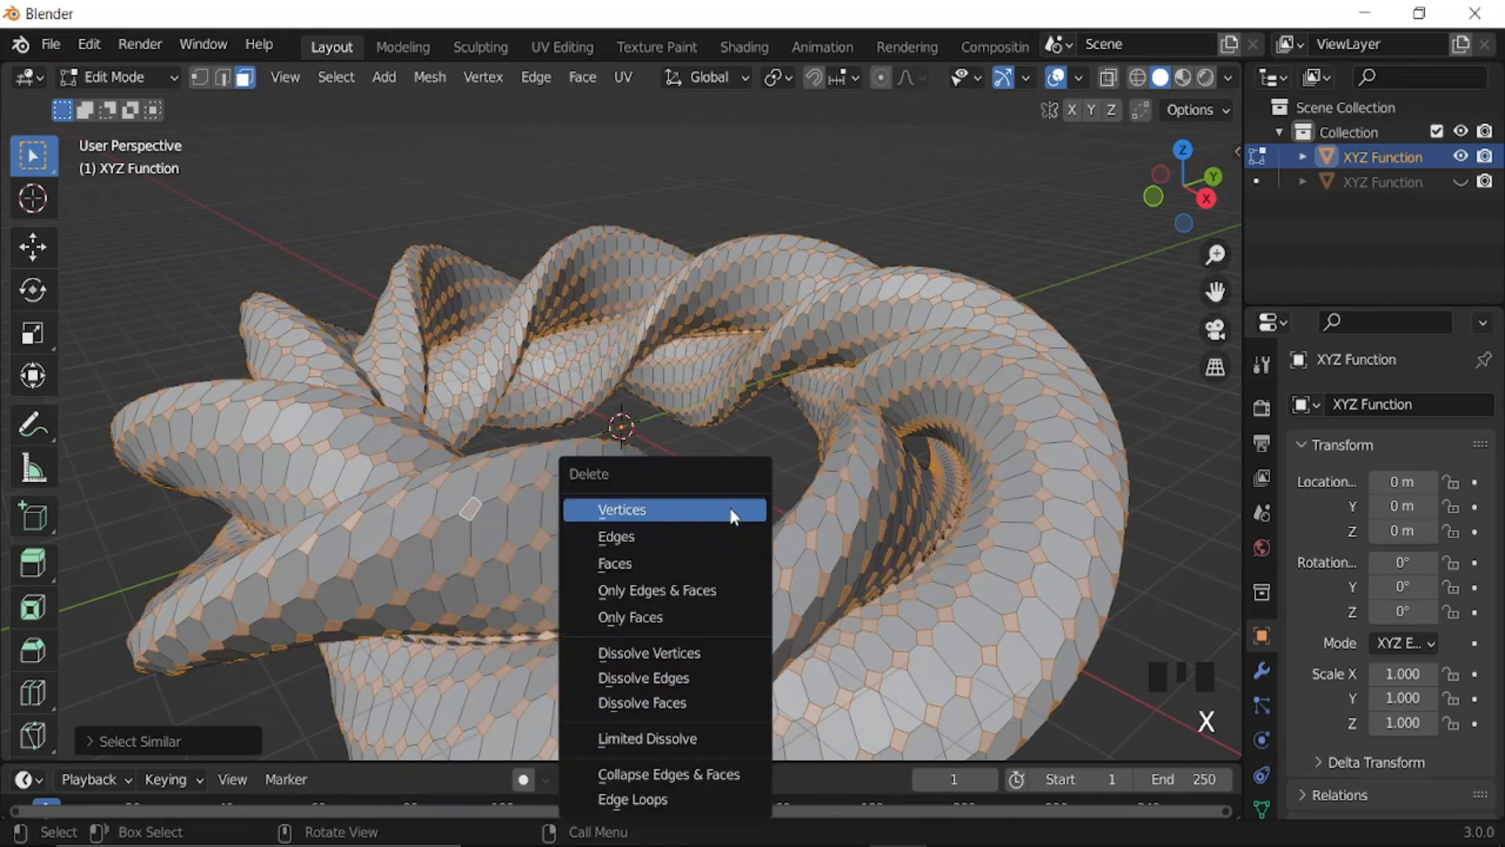
pyautogui.click(675, 562)
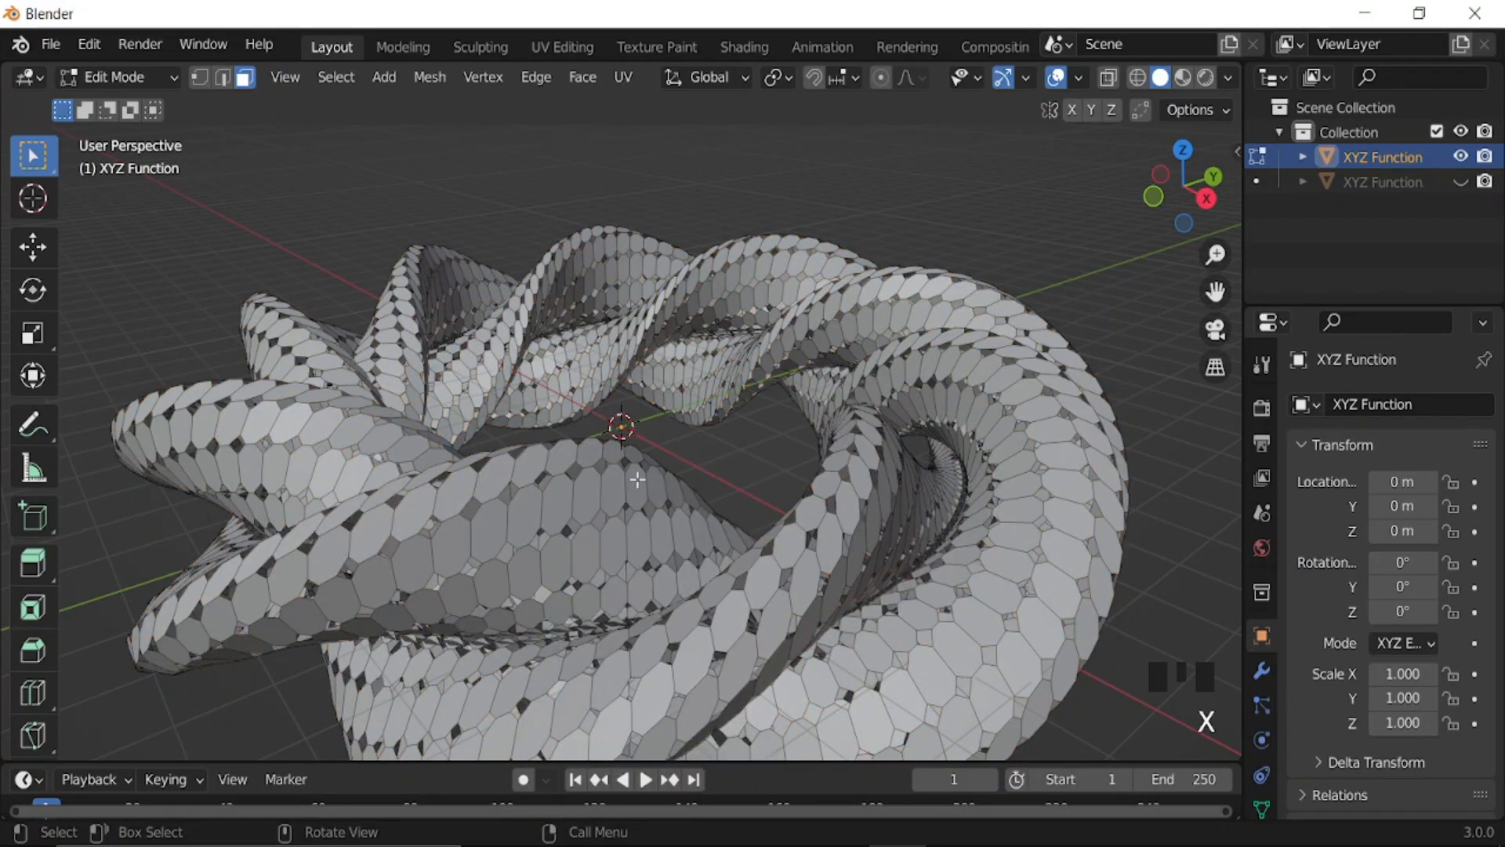
# - Return to Object Mode and unhide the second surface XYZ Function.001
pyautogui.press('Tab')
pyautogui.moveTo(684, 480)
pyautogui.mouseDown(button='middle')
pyautogui.moveTo(767, 450)
pyautogui.moveTo(675, 471)
pyautogui.mouseUp(button='middle')
pyautogui.scroll(-3, 762, 439)
pyautogui.moveTo(762, 439); pyautogui.dragTo(766, 476, button='middle')
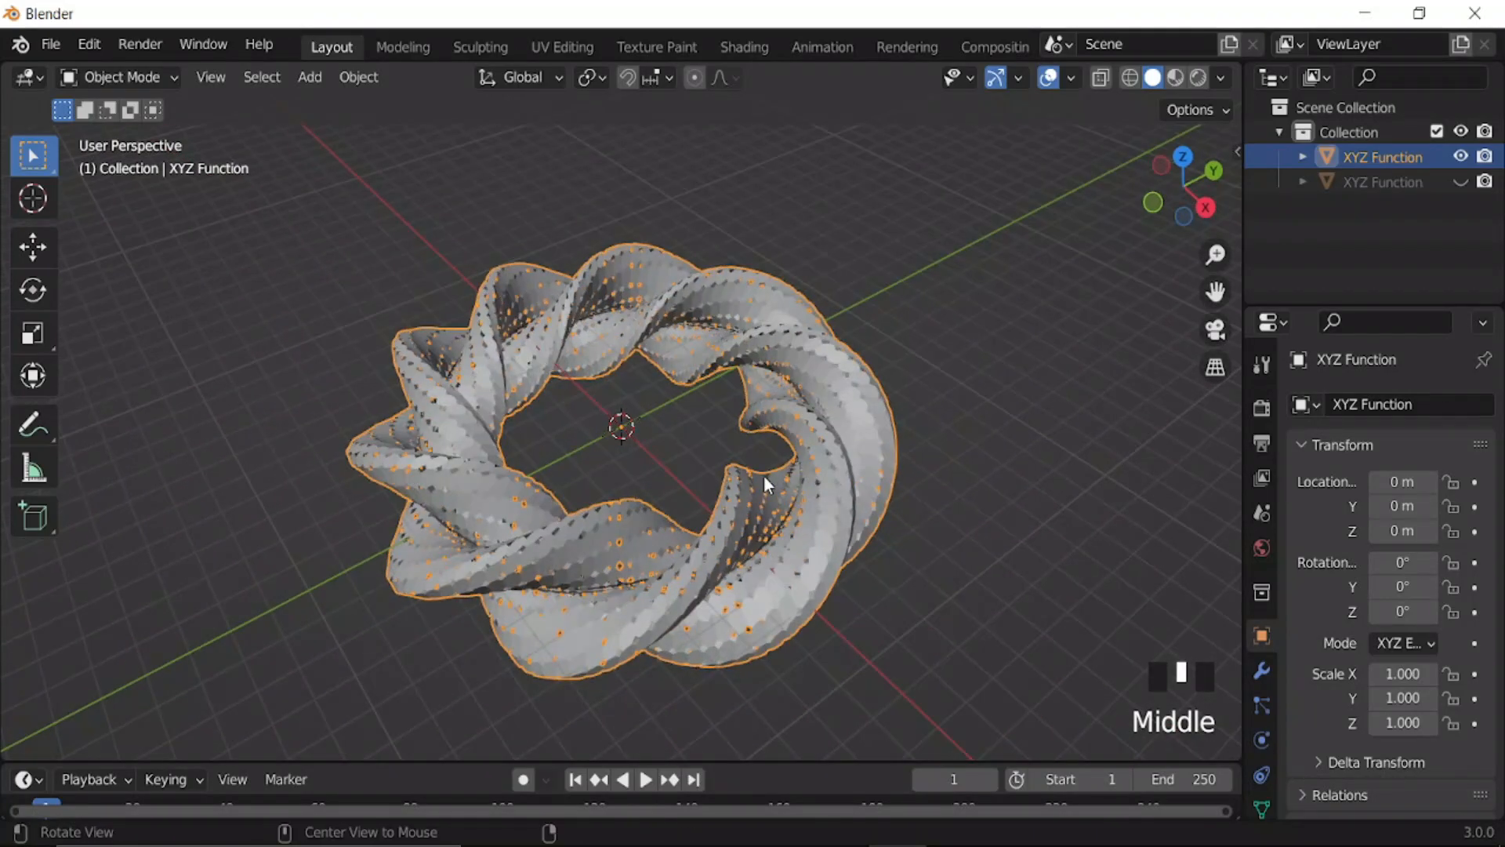
pyautogui.click(1460, 181)
pyautogui.moveTo(1038, 447); pyautogui.dragTo(913, 561, button='middle')
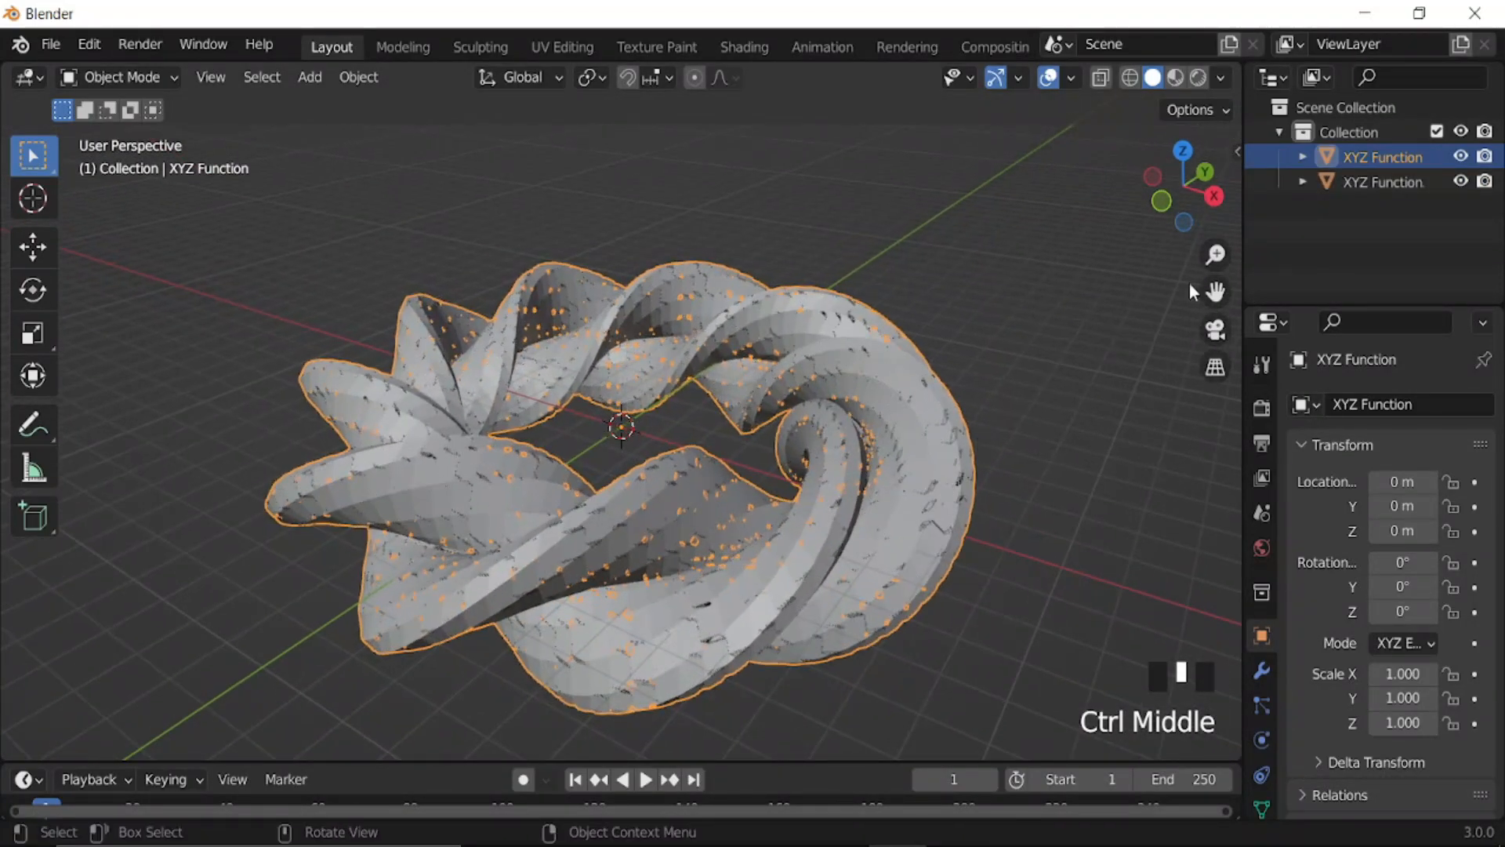
# - Scale the second surface XYZ Function.001 uniformly to about 1.305 in top view
pyautogui.click(1377, 183)
pyautogui.press('KP_7')
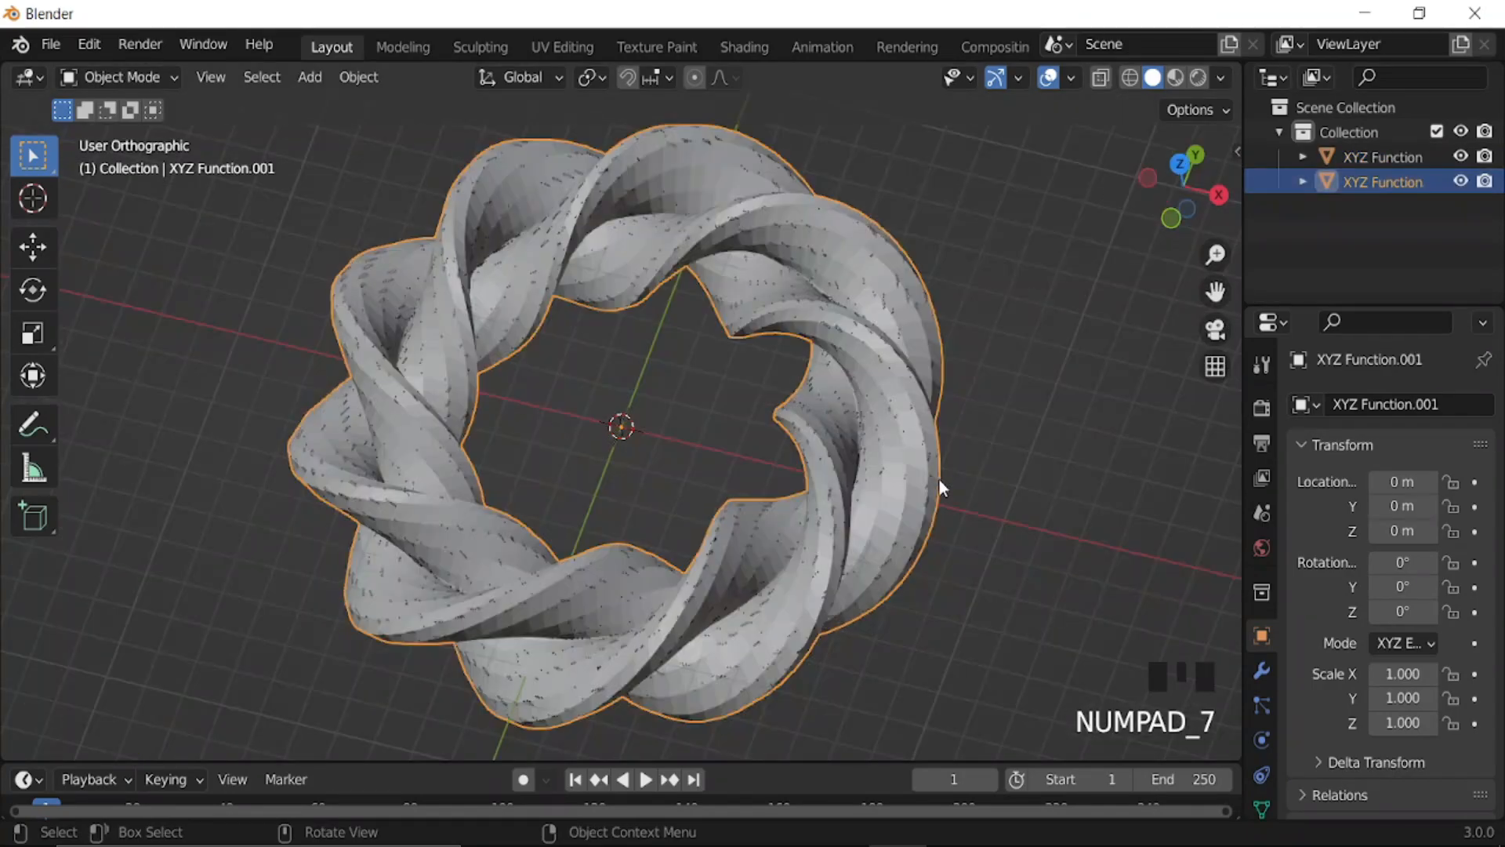
pyautogui.press('s')
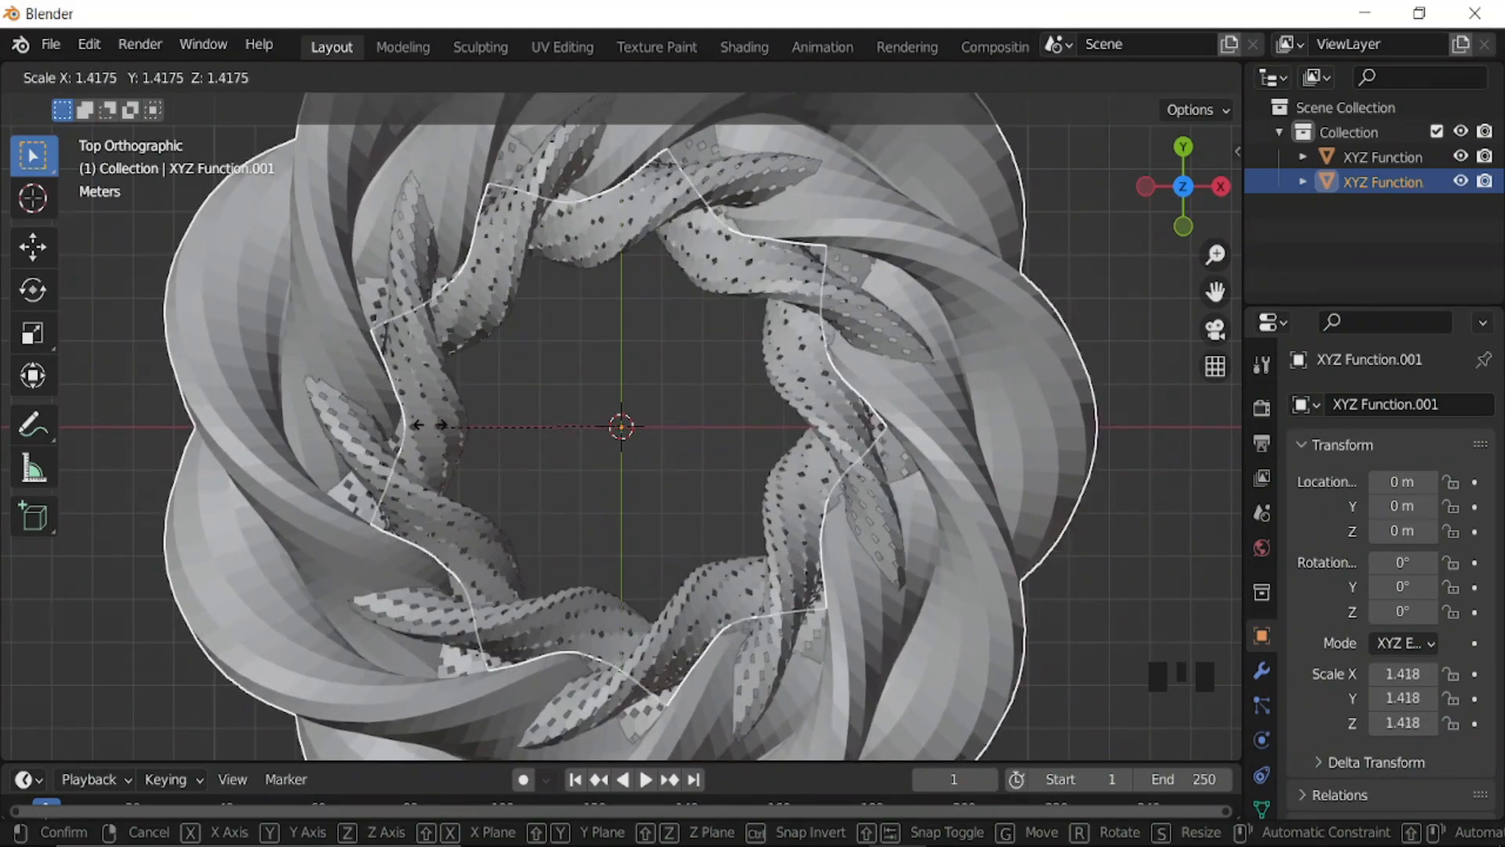
pyautogui.click(400, 417)
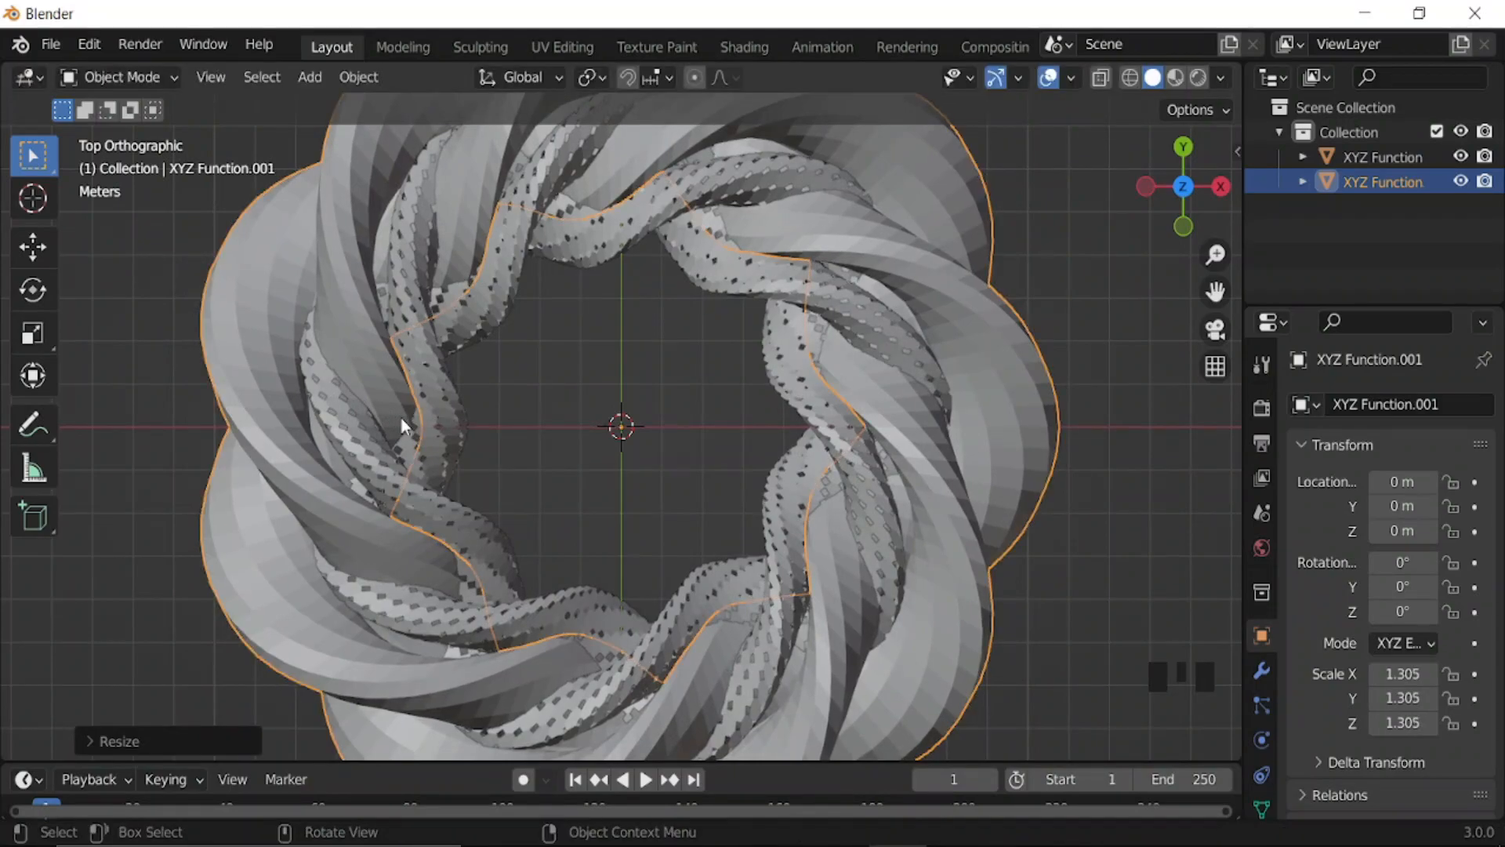
# - Apply smooth shading to both the large outer ring and the perforated inner ring
pyautogui.moveTo(921, 524); pyautogui.dragTo(841, 361, button='middle')
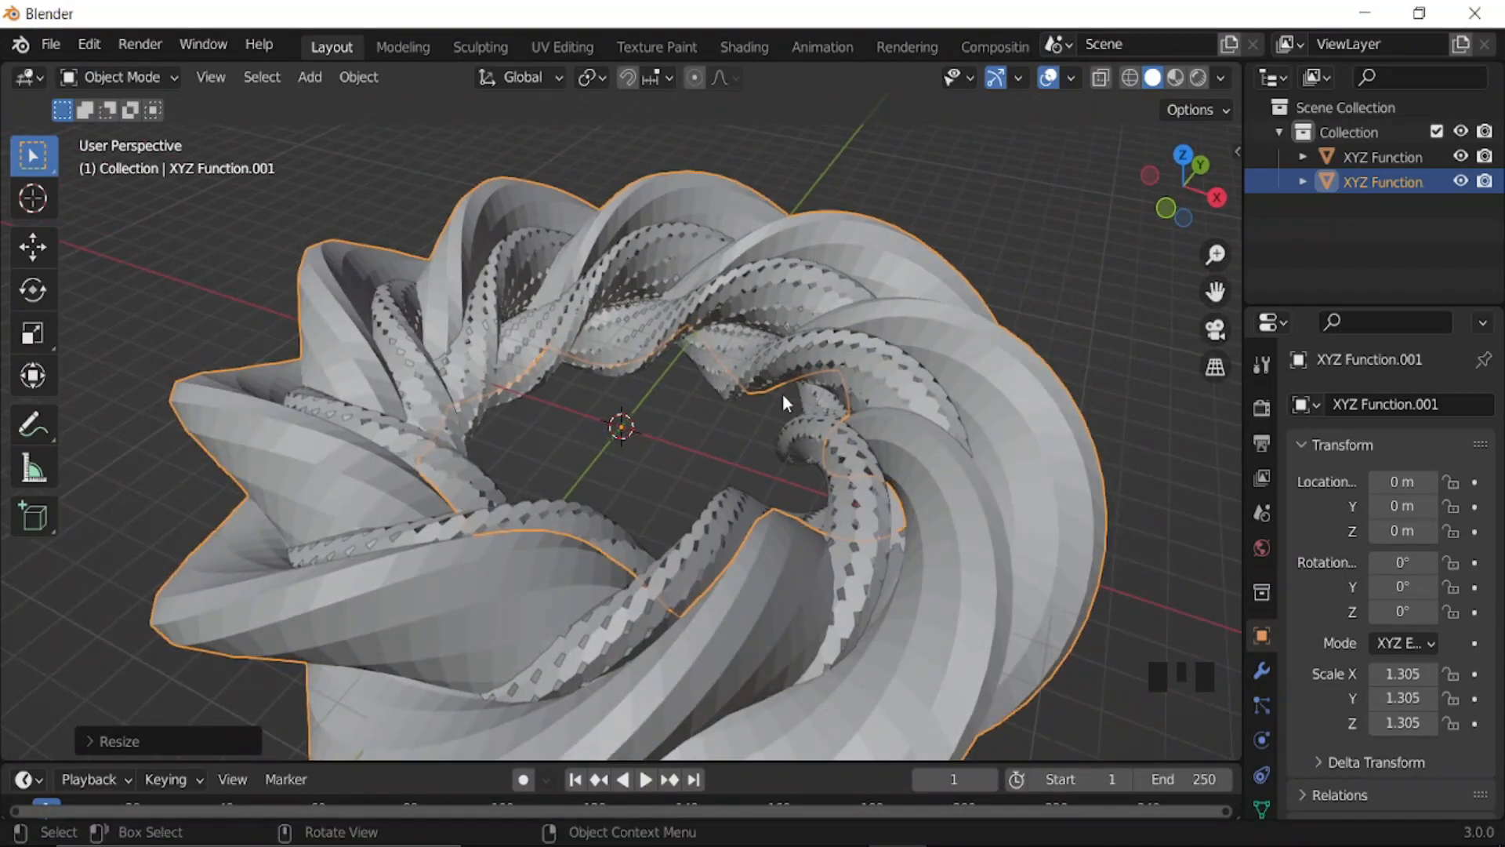
pyautogui.scroll(-3, 781, 471)
pyautogui.rightClick(917, 409)
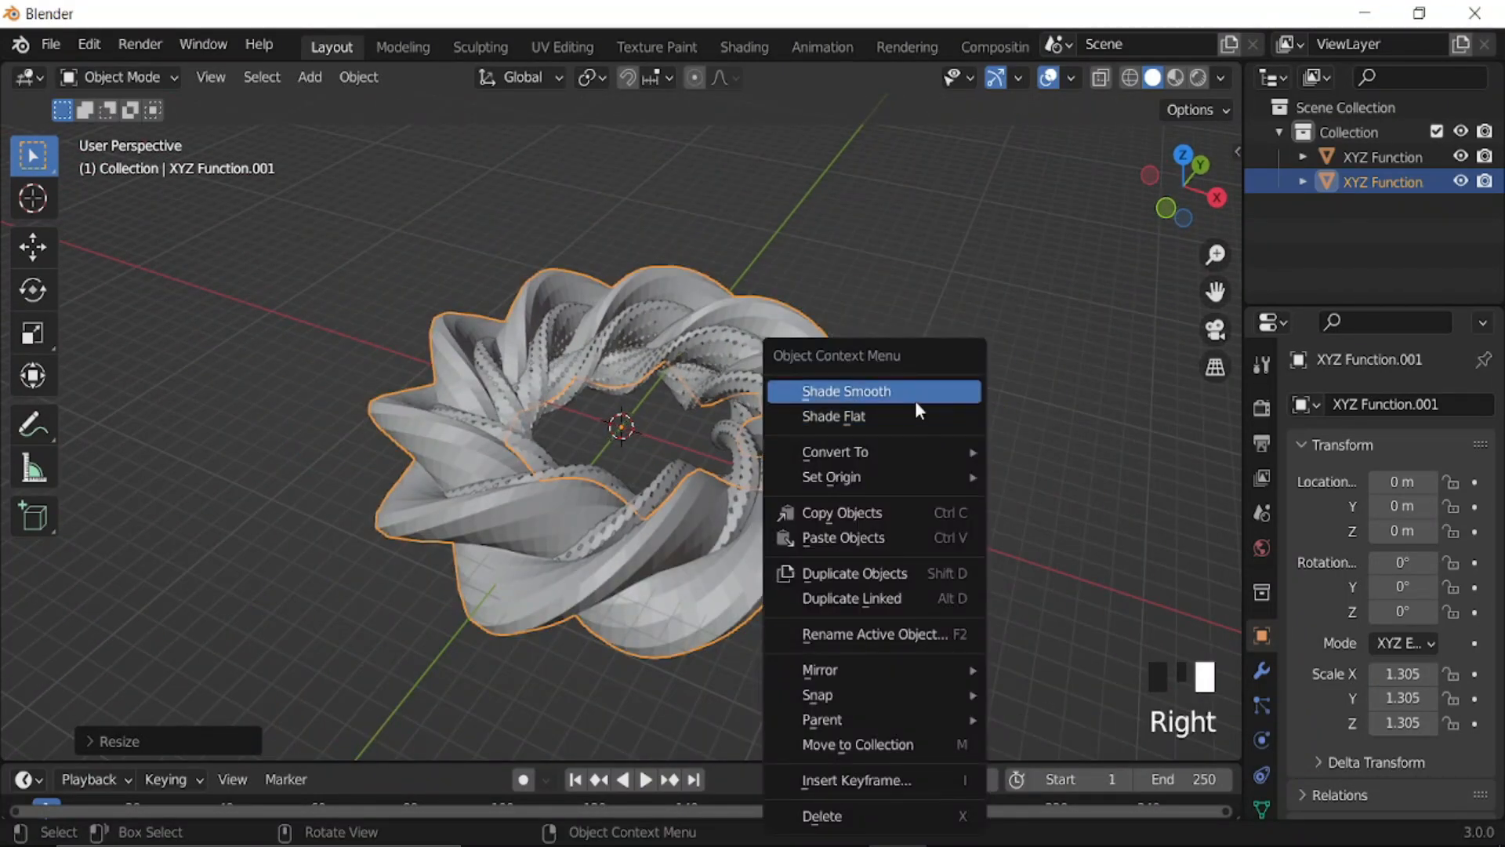
pyautogui.click(915, 396)
pyautogui.click(746, 464)
pyautogui.rightClick(941, 378)
pyautogui.click(937, 376)
# - Select both rings with the outer one active and join the two into a single object
pyautogui.scroll(1, 790, 567)
pyautogui.scroll(1, 850, 553)
pyautogui.keyDown('shift'); pyautogui.click(875, 549); pyautogui.keyUp('shift')
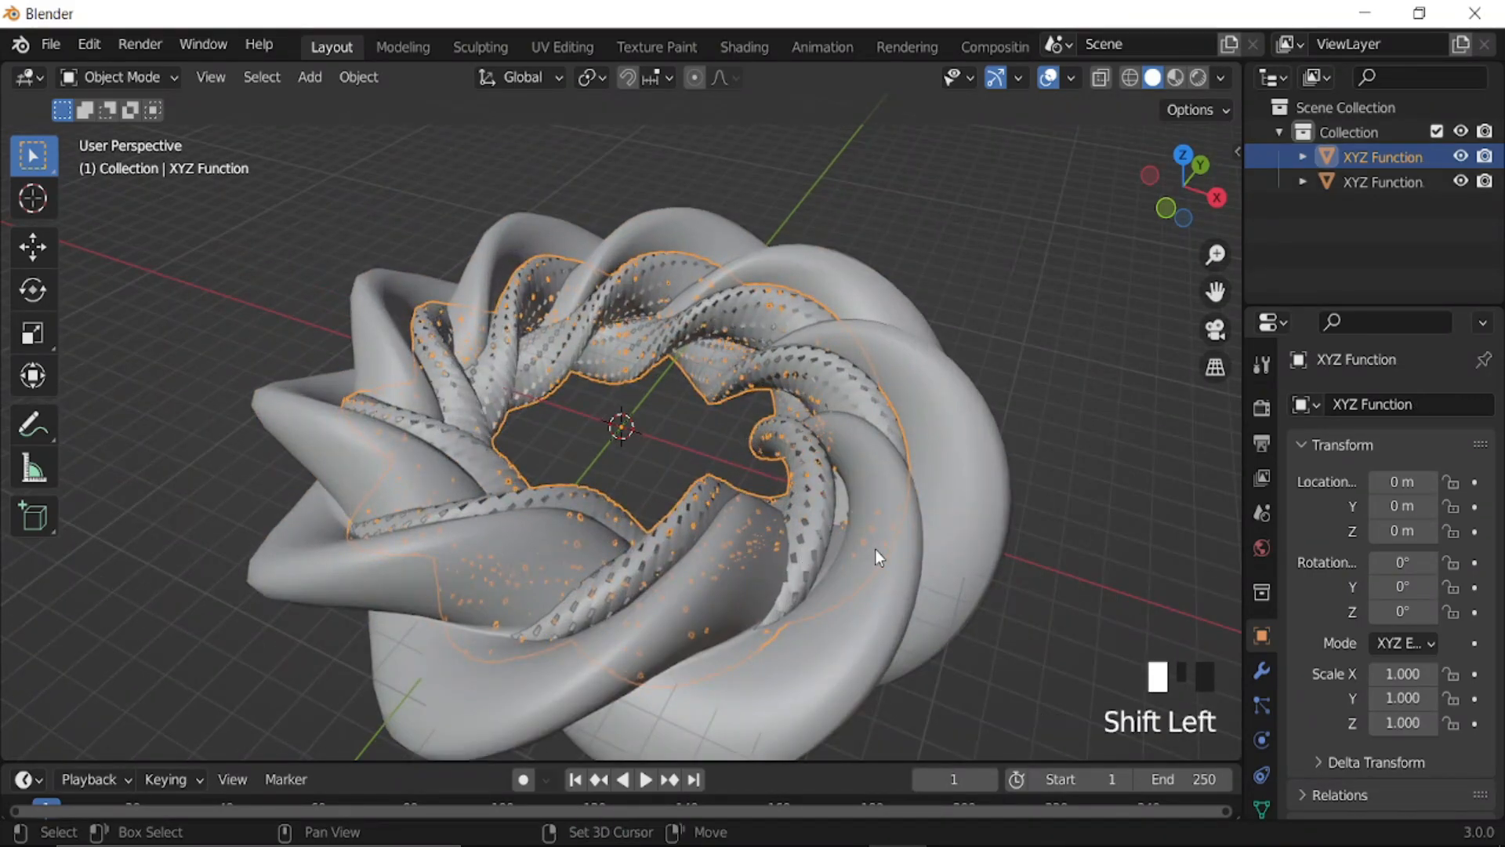
pyautogui.hotkey('ctrl', 'j')
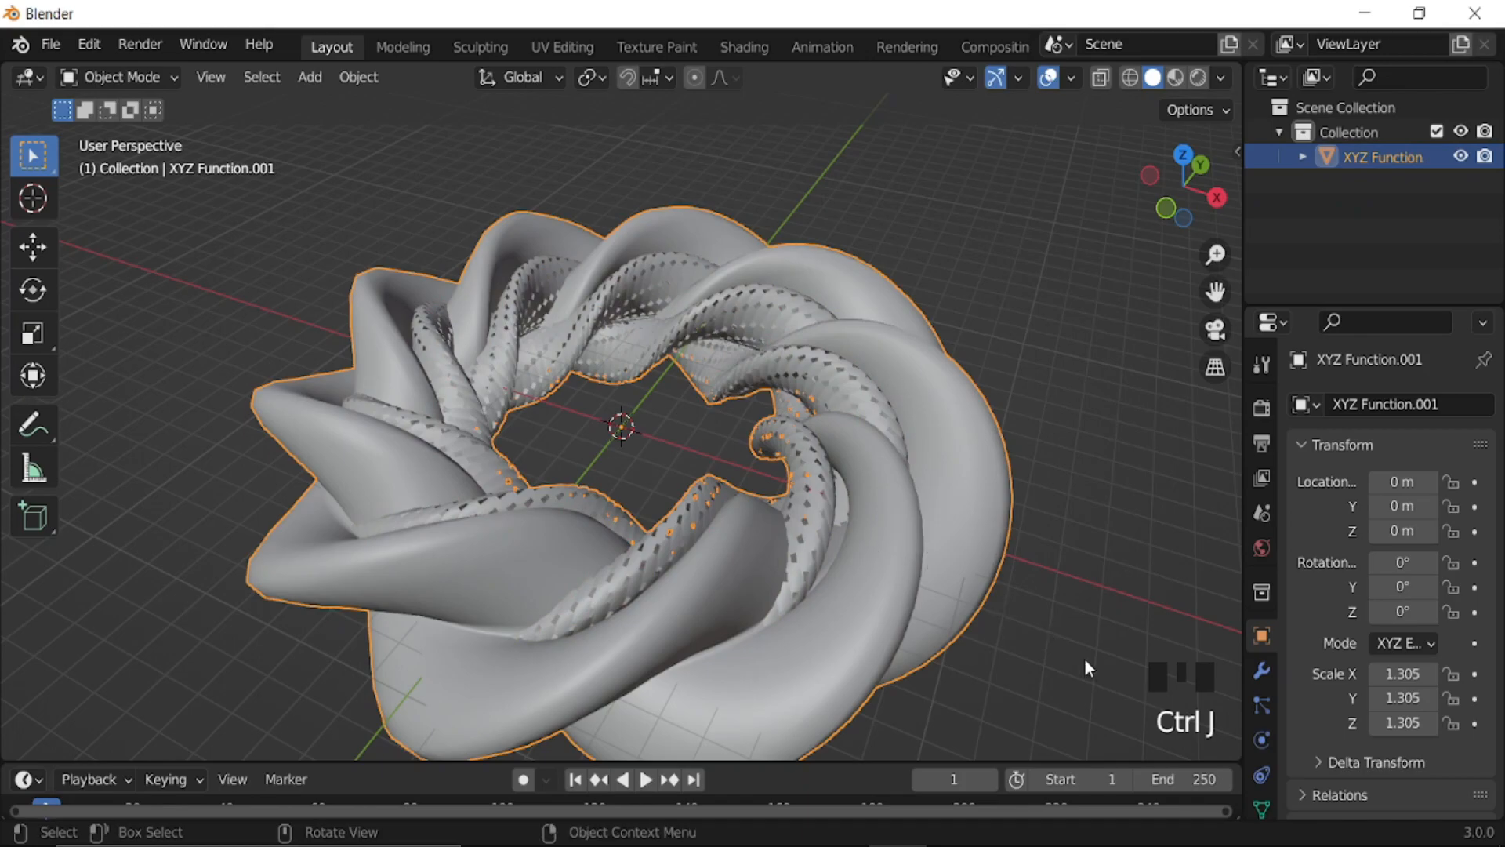
# - Add an Array modifier to the joined ring with a count of 15 and Relative Offset turned off
pyautogui.scroll(-2, 1019, 589)
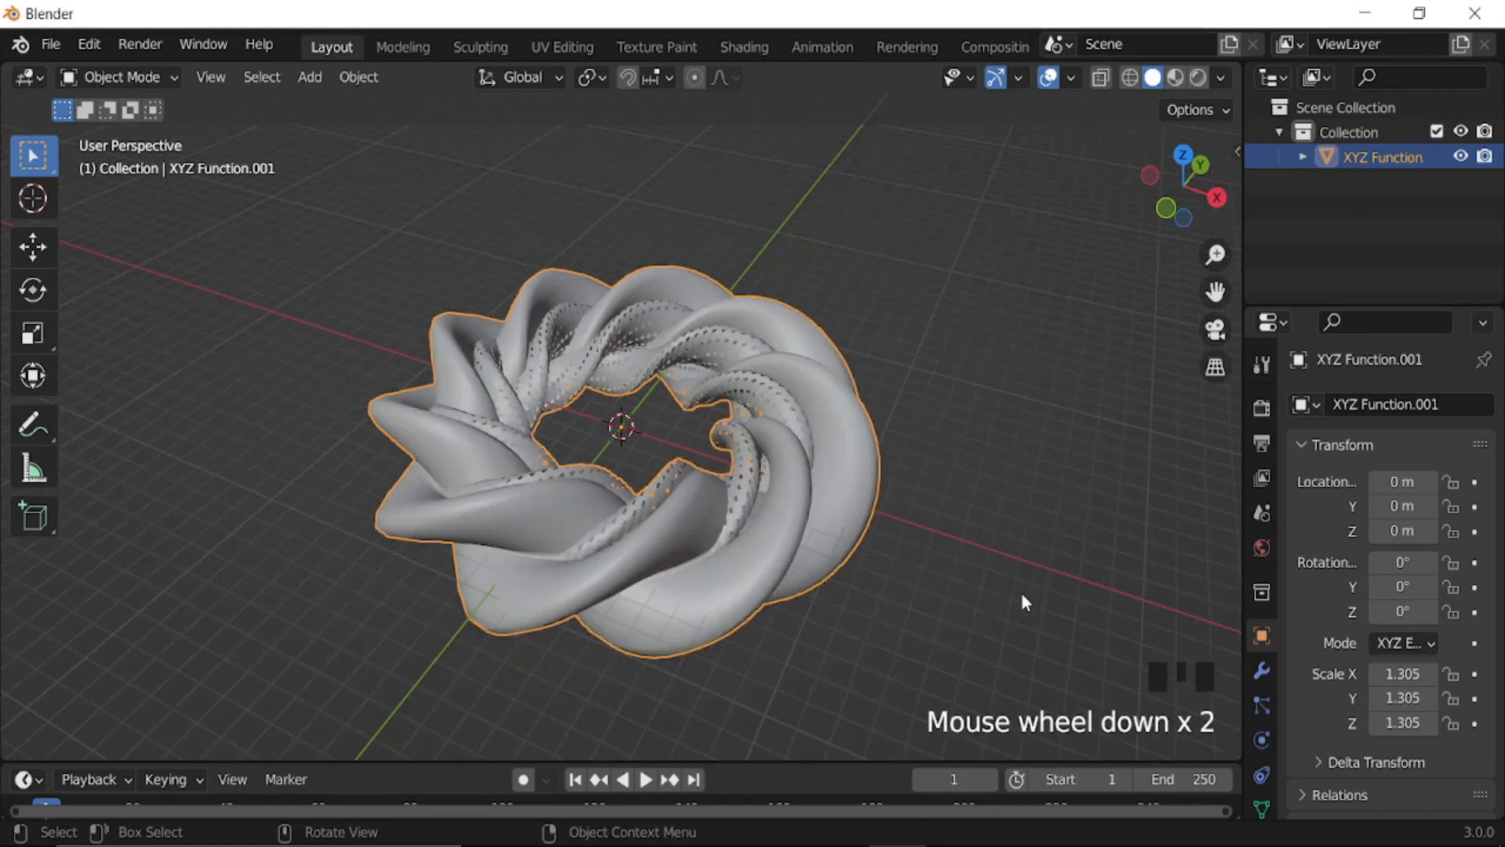
pyautogui.click(1261, 671)
pyautogui.click(1336, 407)
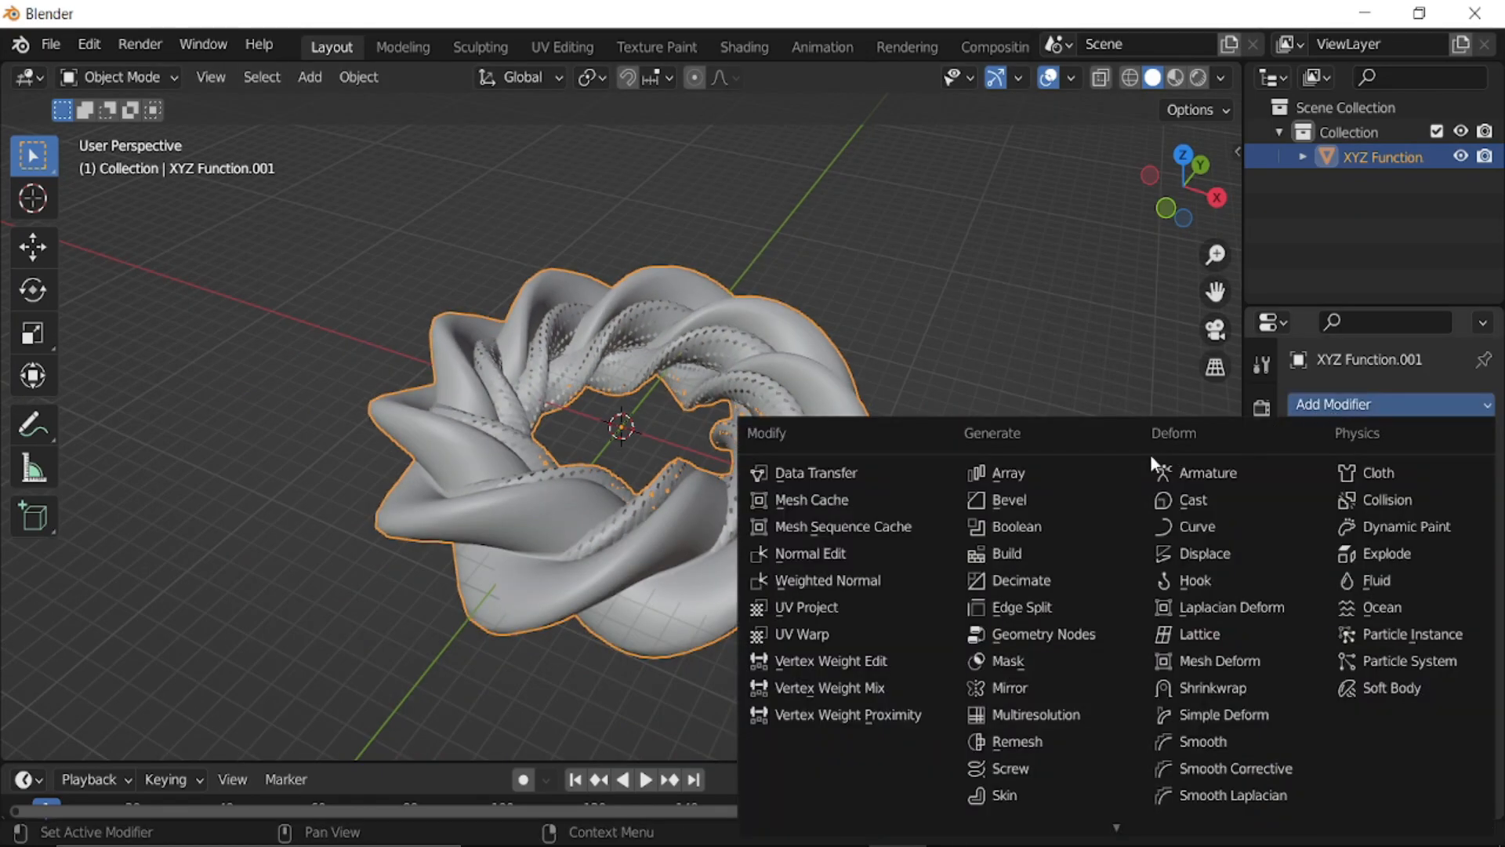
pyautogui.click(808, 474)
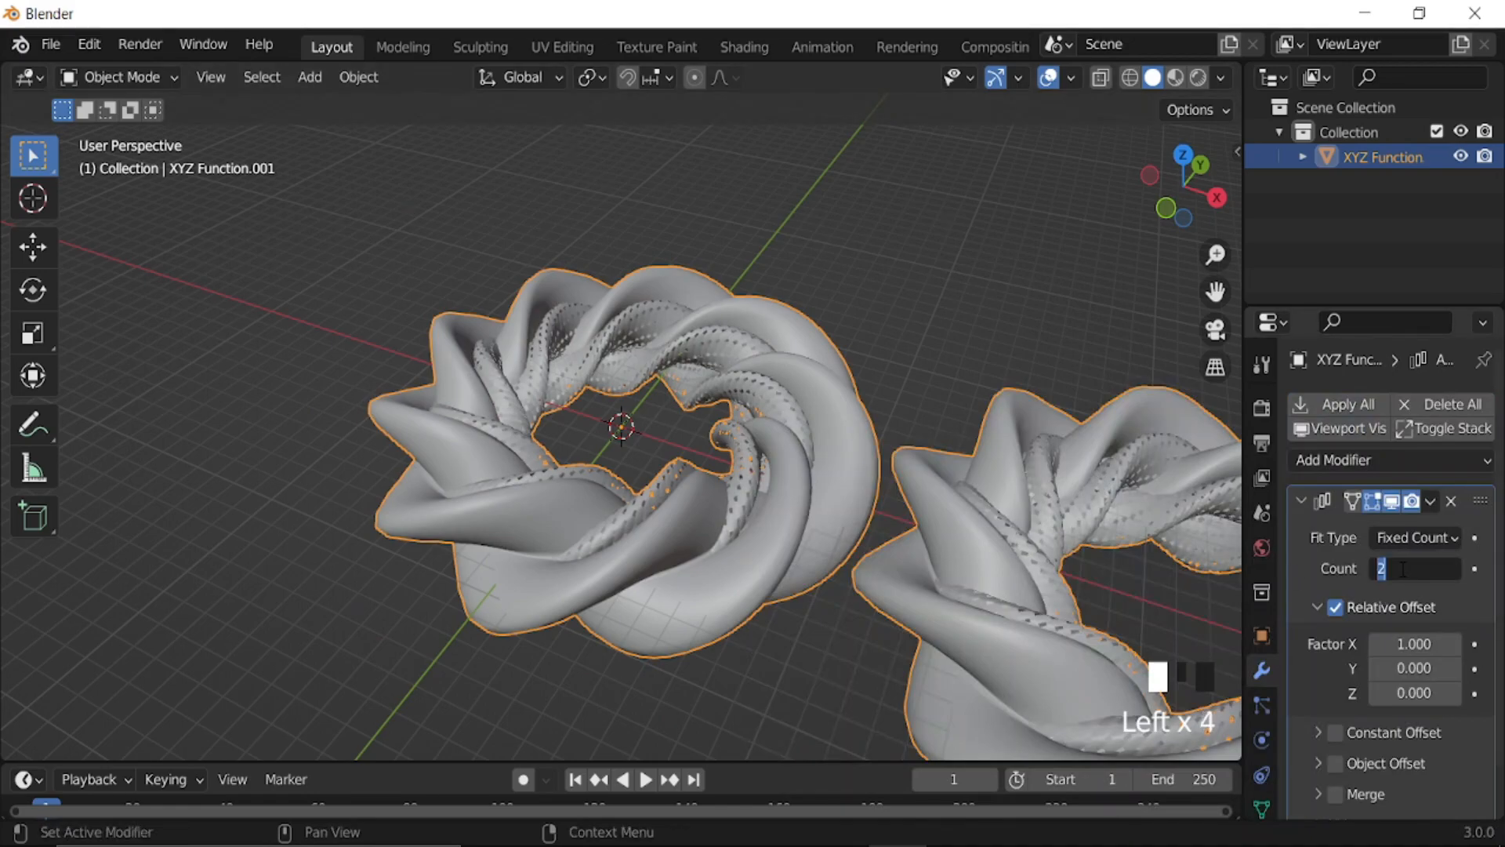
pyautogui.click(1403, 577)
pyautogui.write('15')
pyautogui.press('Return')
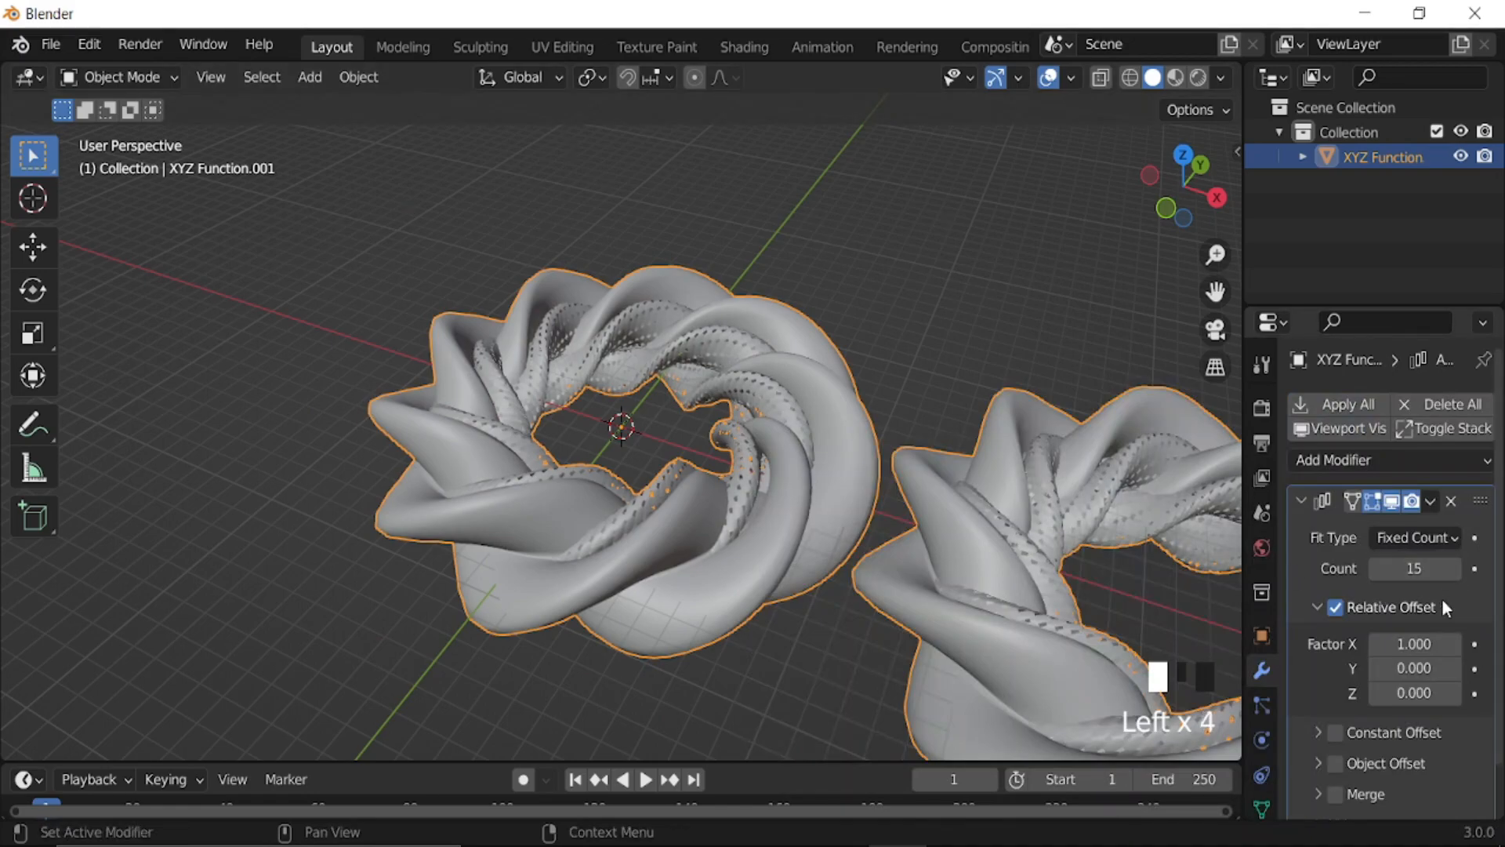
pyautogui.click(1335, 607)
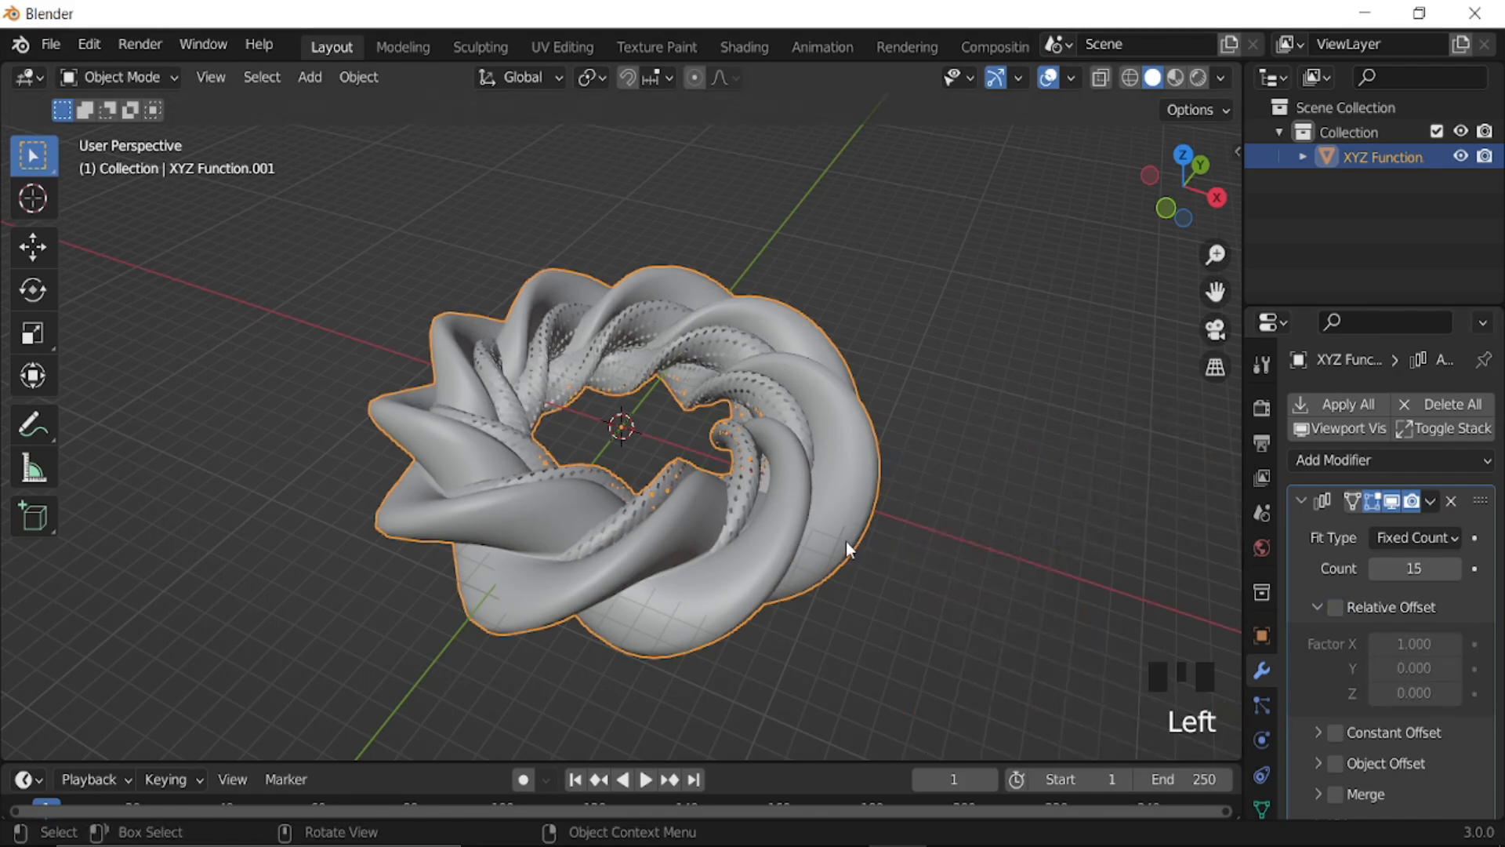
# - Add a Plain Axes empty at the world origin and reselect the joined ring
pyautogui.hotkey('shift', 'a')
pyautogui.moveTo(809, 598)
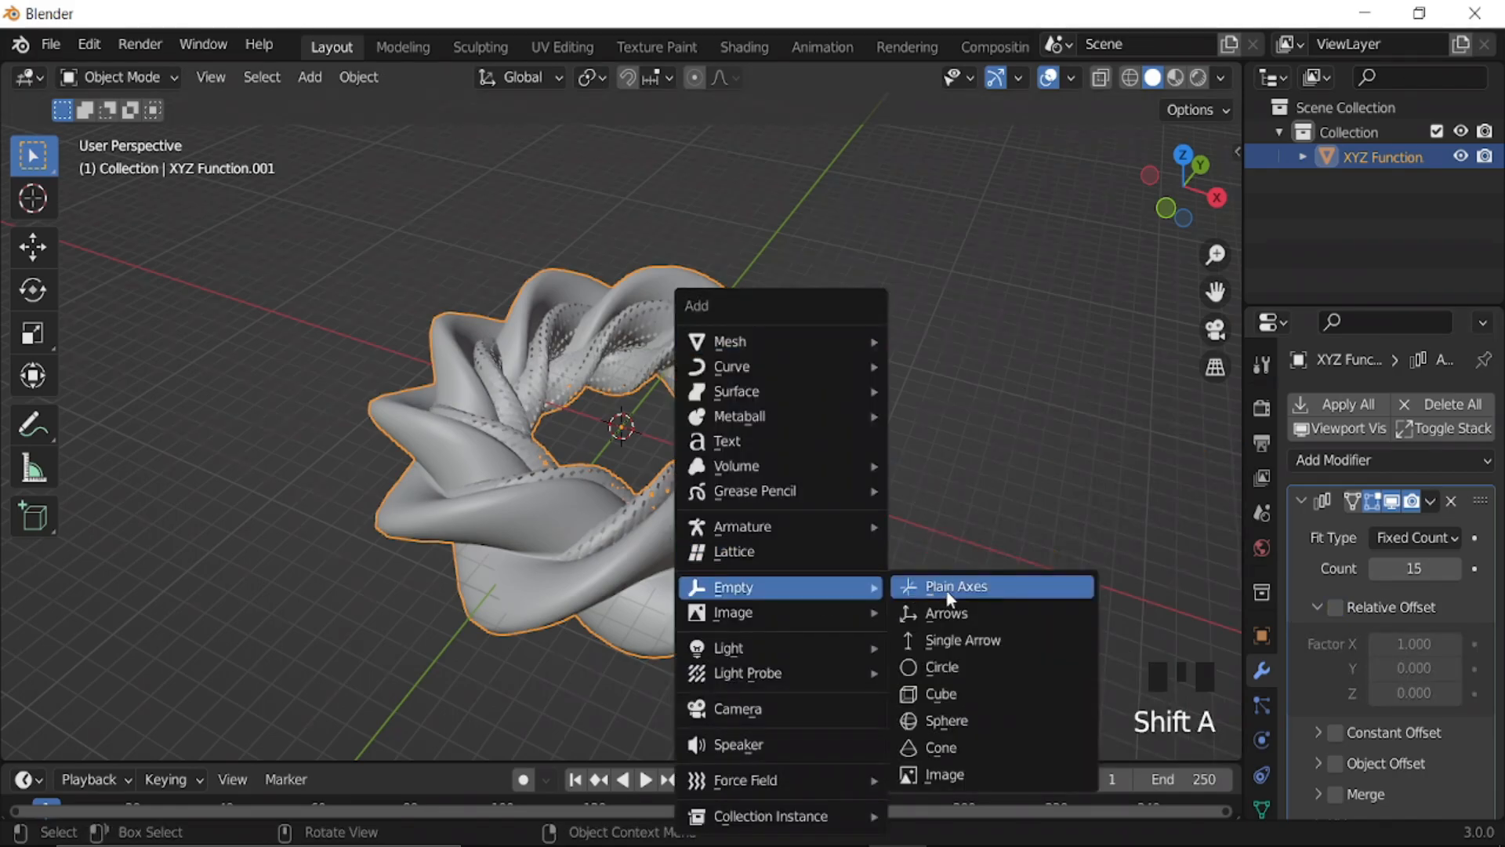
pyautogui.click(931, 591)
pyautogui.click(773, 539)
# - Enable Object Offset in the ring's Array modifier and set the Empty as its offset object
pyautogui.scroll(-5, 1362, 665)
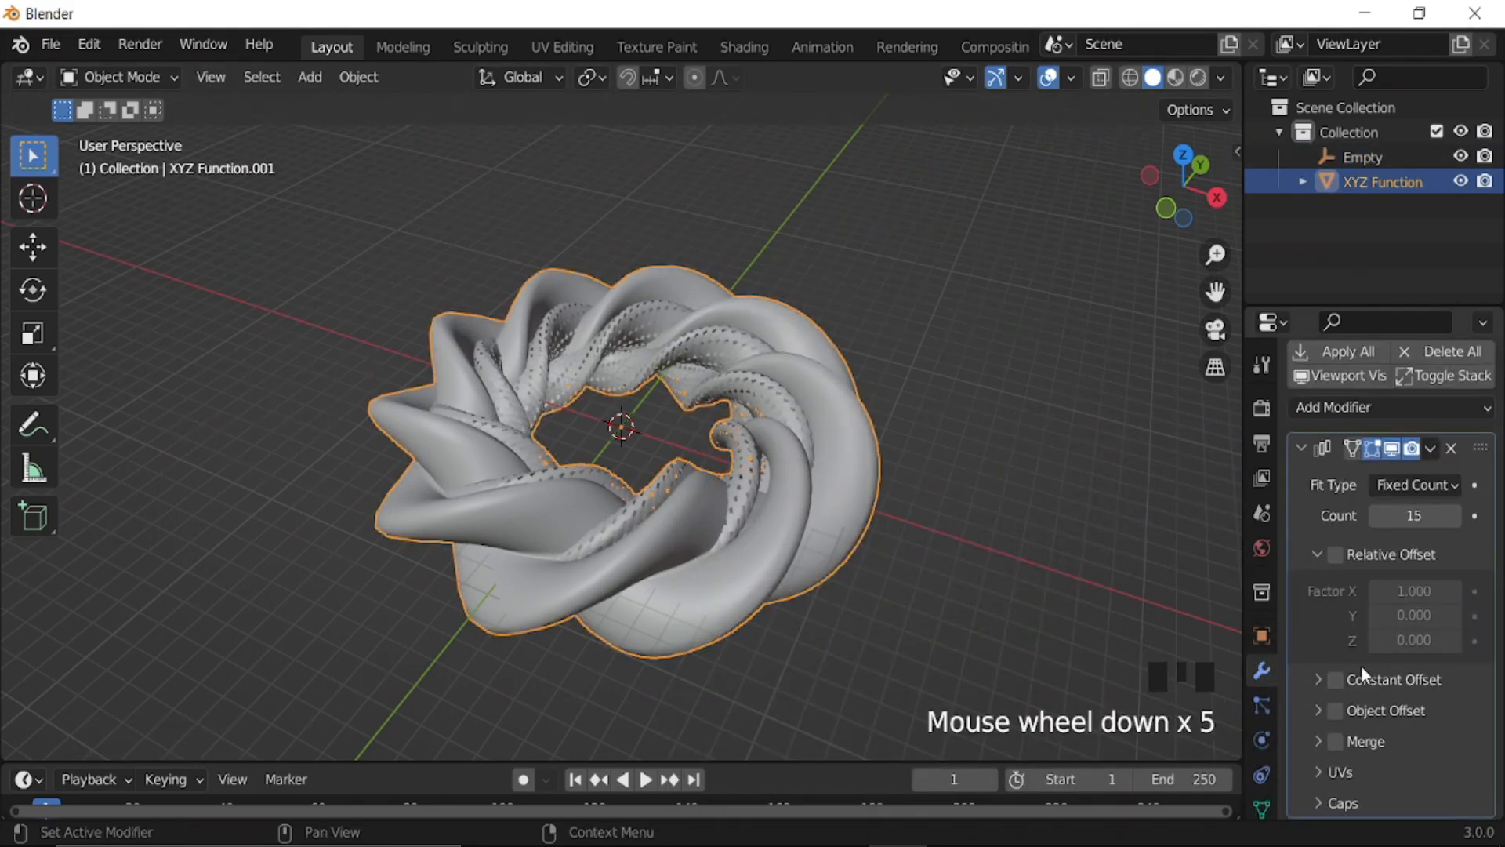
pyautogui.click(1333, 711)
pyautogui.click(1318, 710)
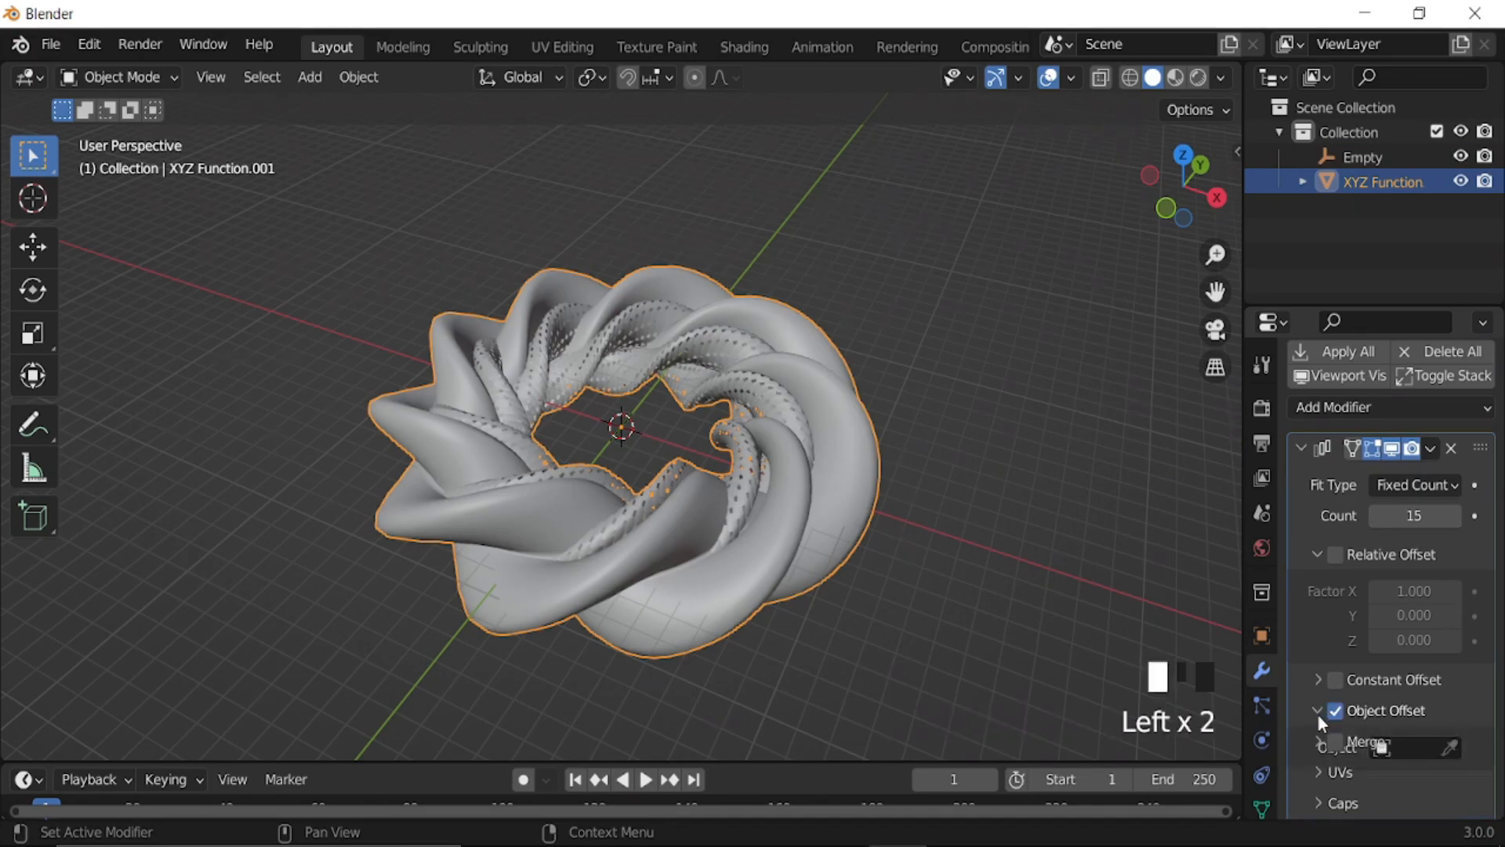
pyautogui.click(1403, 744)
pyautogui.click(1282, 488)
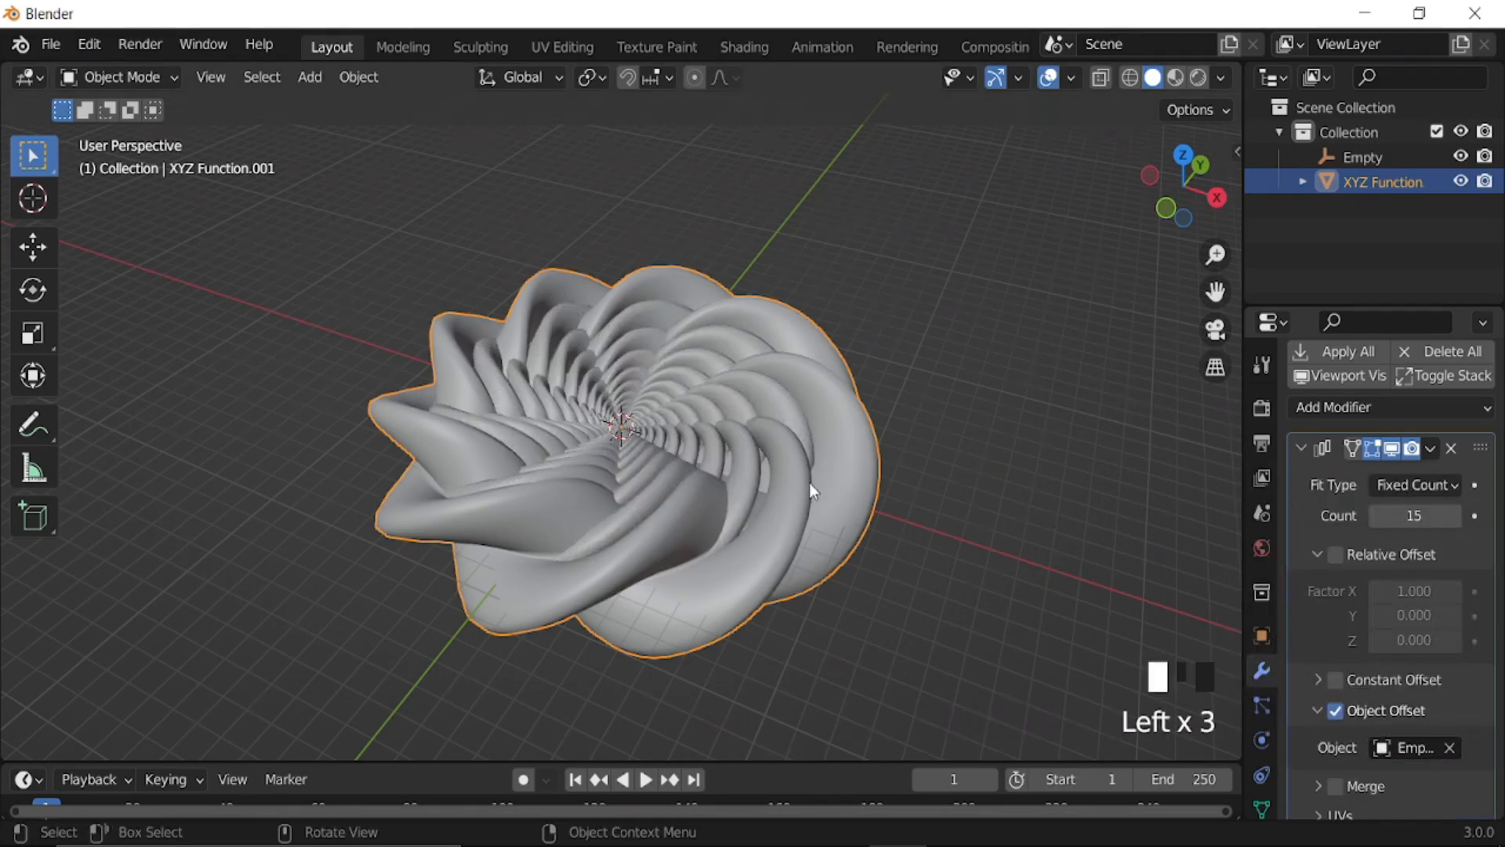
# - Add a camera and align it to a top view of the arrayed ring
pyautogui.scroll(-3, 654, 466)
pyautogui.press('KP_7')
pyautogui.scroll(2, 627, 465)
pyautogui.moveTo(804, 538); pyautogui.dragTo(1393, 163, button='middle')
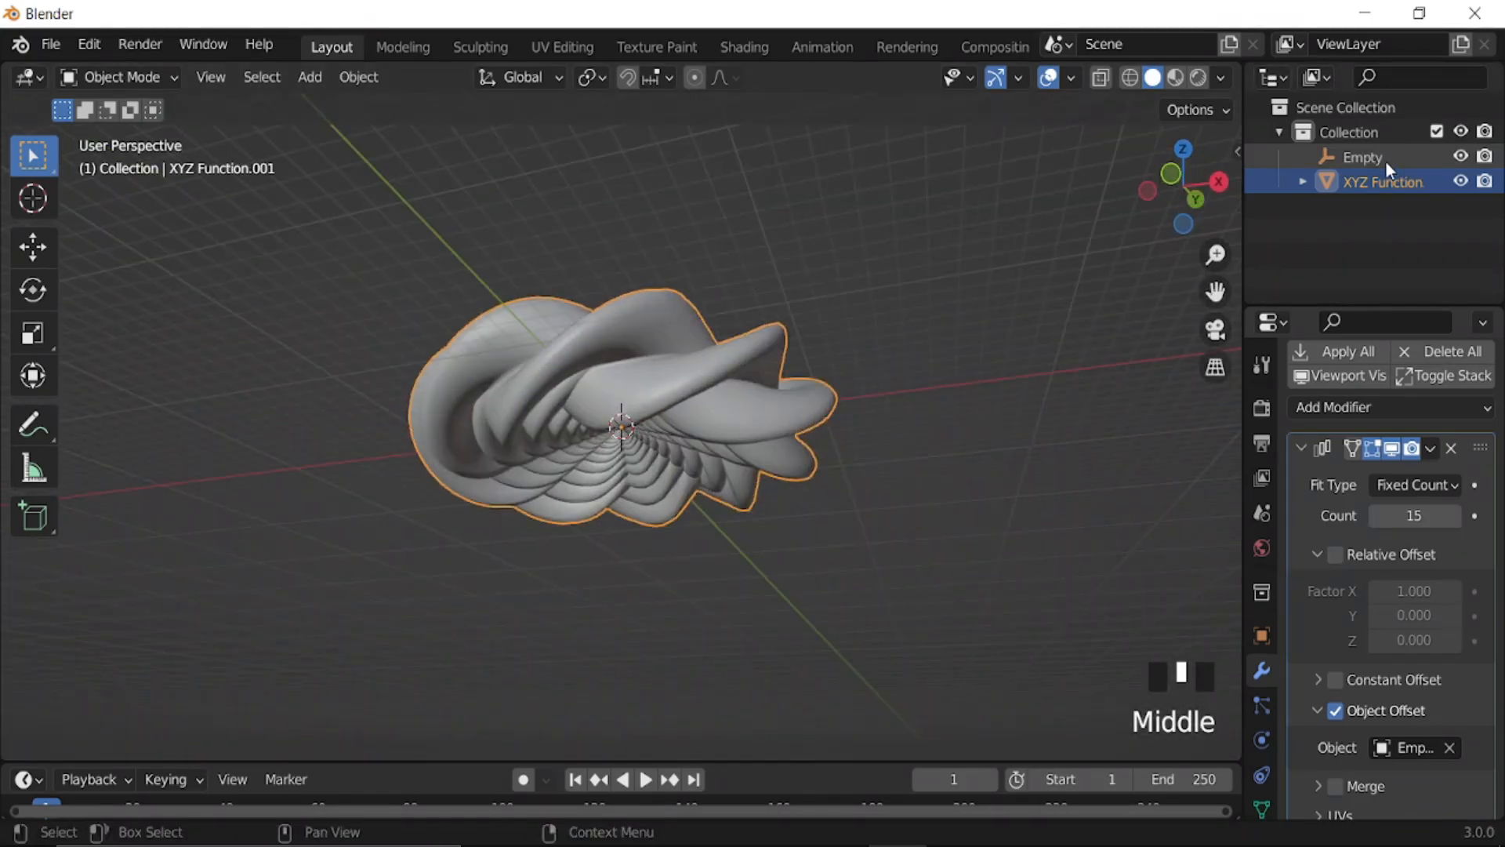
pyautogui.click(1378, 159)
pyautogui.press('KP_7')
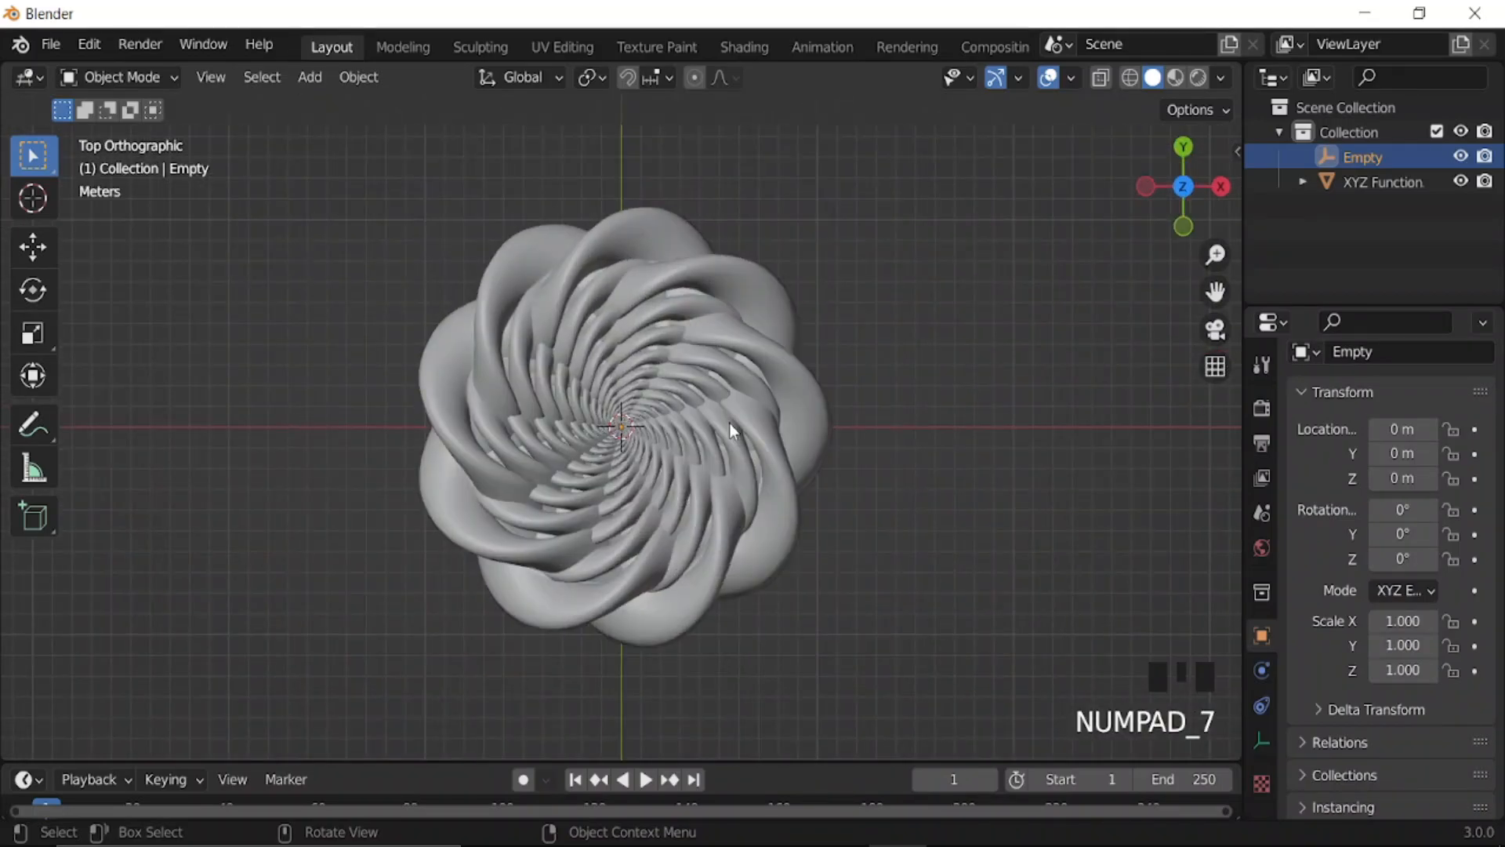
pyautogui.hotkey('shift', 'a')
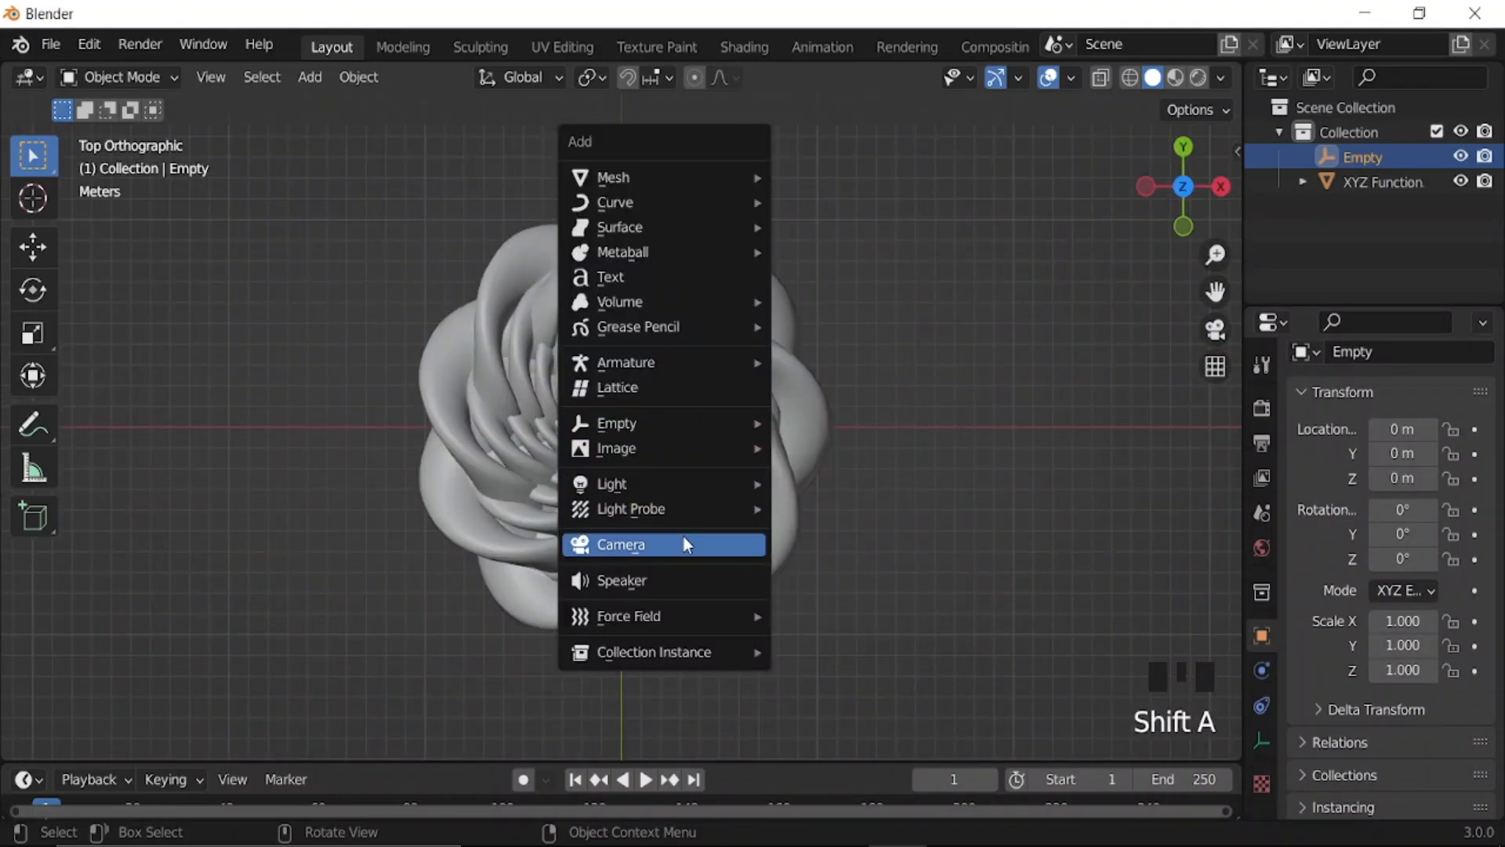
pyautogui.click(683, 540)
pyautogui.press('ctrl+alt+KP_0')
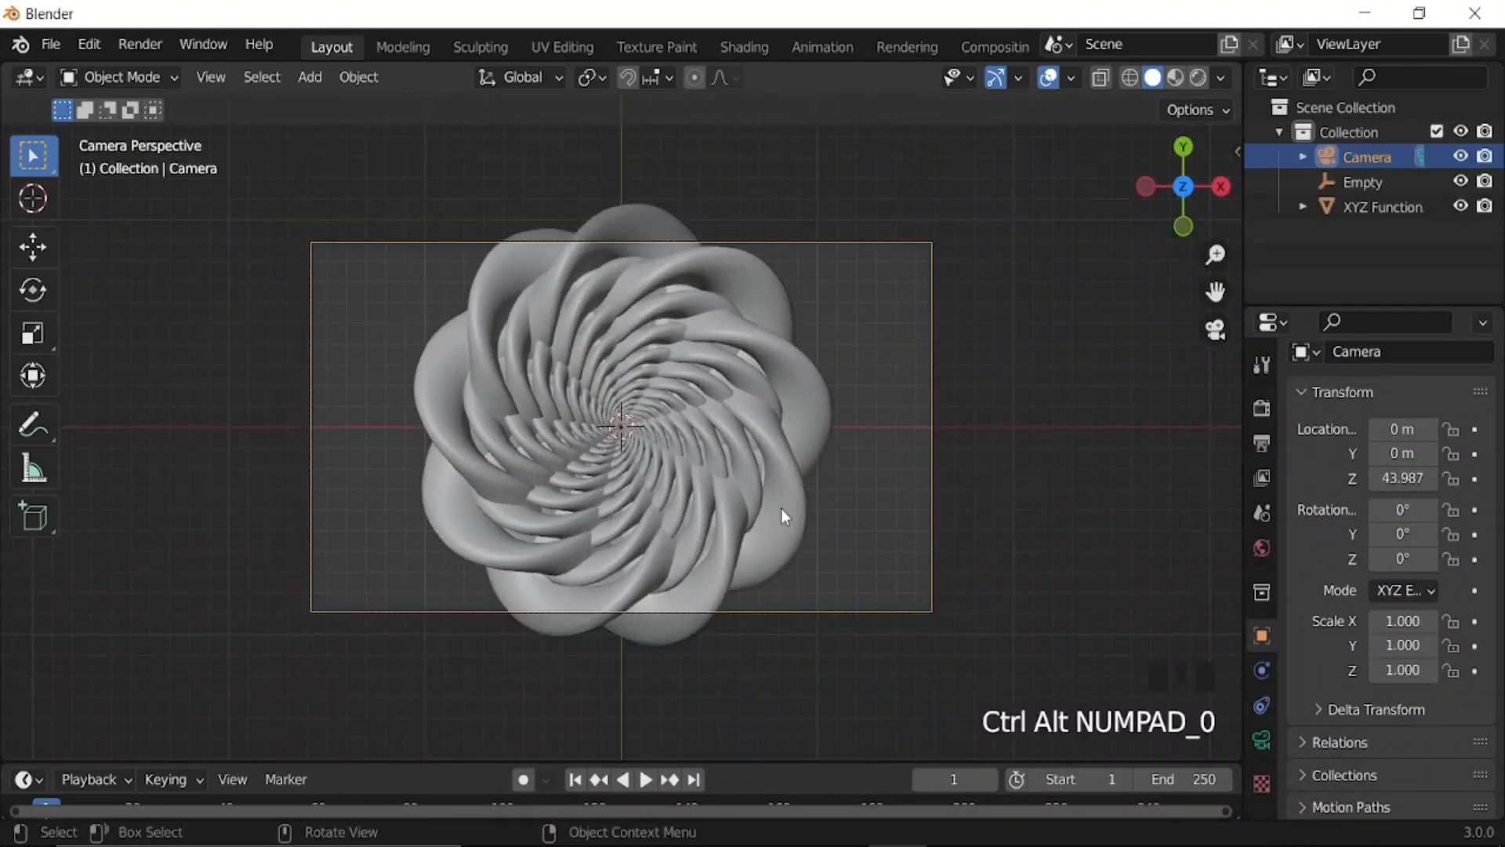
# - Set the render resolution to 1500 × 1500 px and the camera's focal length to about 58.7 mm
pyautogui.click(1261, 739)
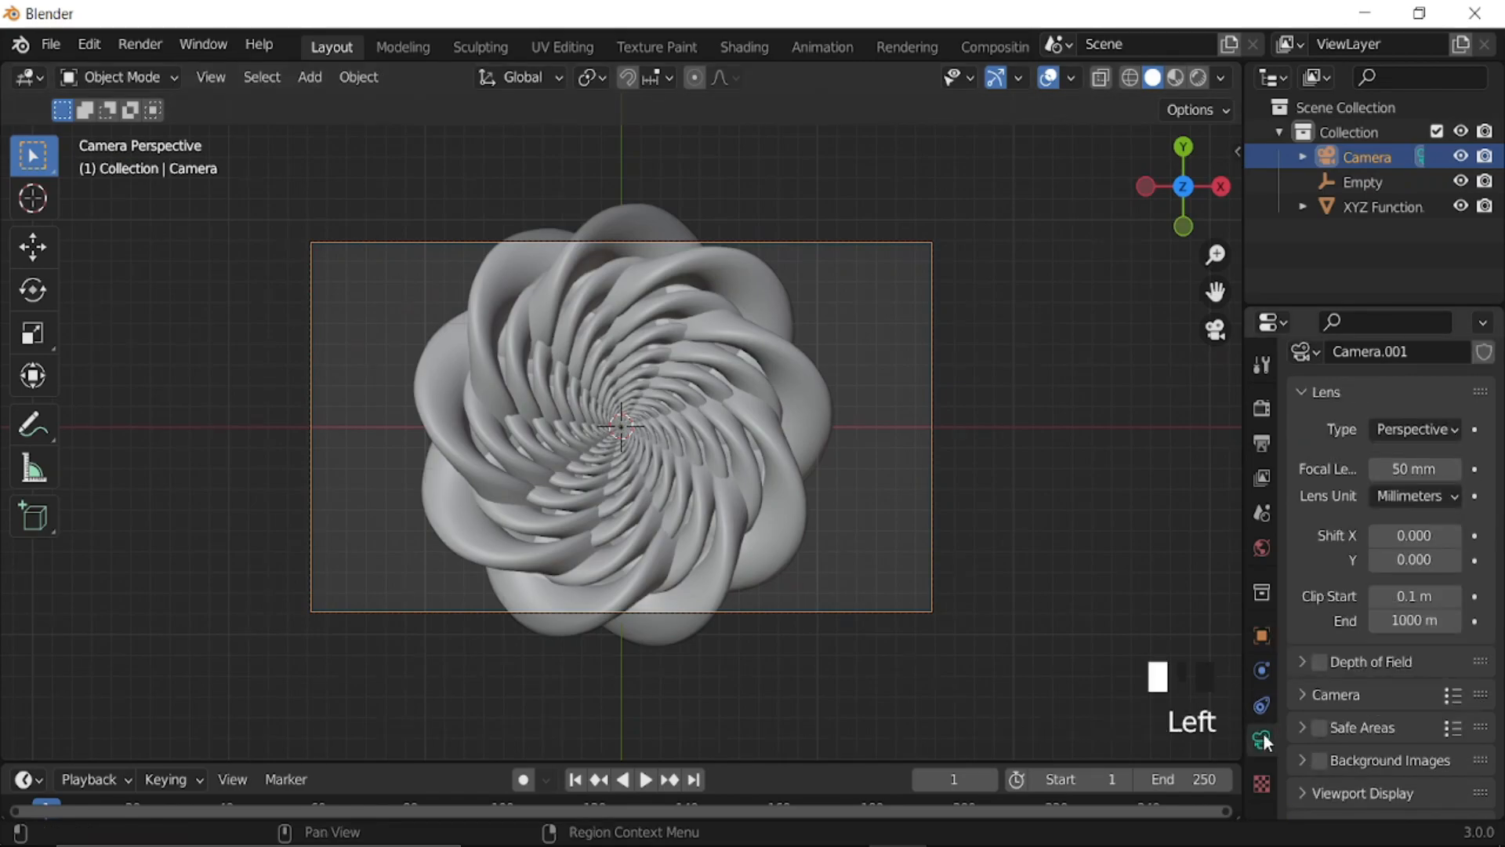
pyautogui.click(1261, 444)
pyautogui.click(1432, 384)
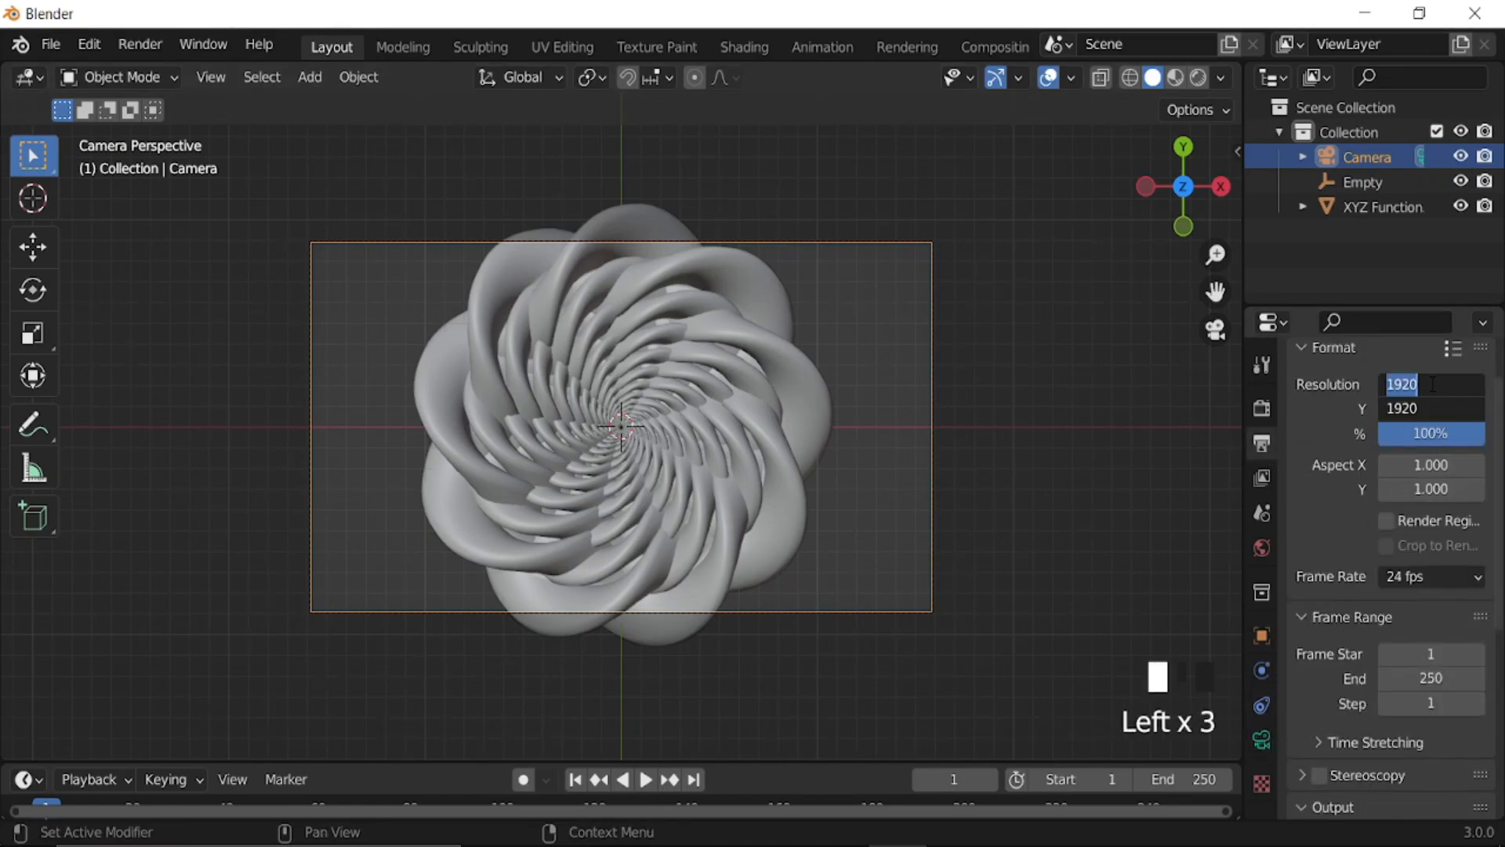
pyautogui.write('1500')
pyautogui.press('Return')
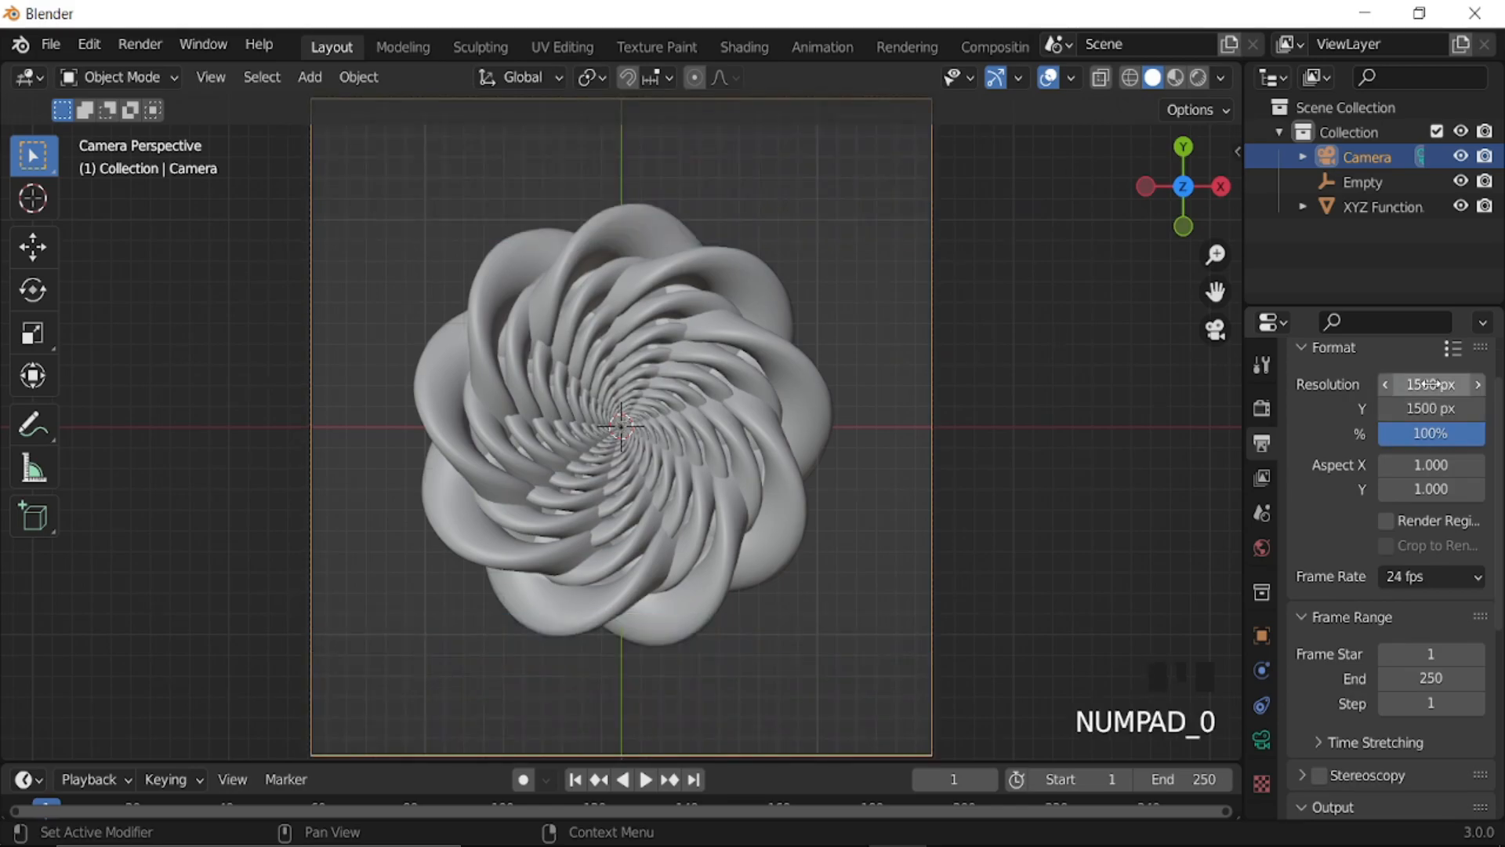
pyautogui.click(1261, 739)
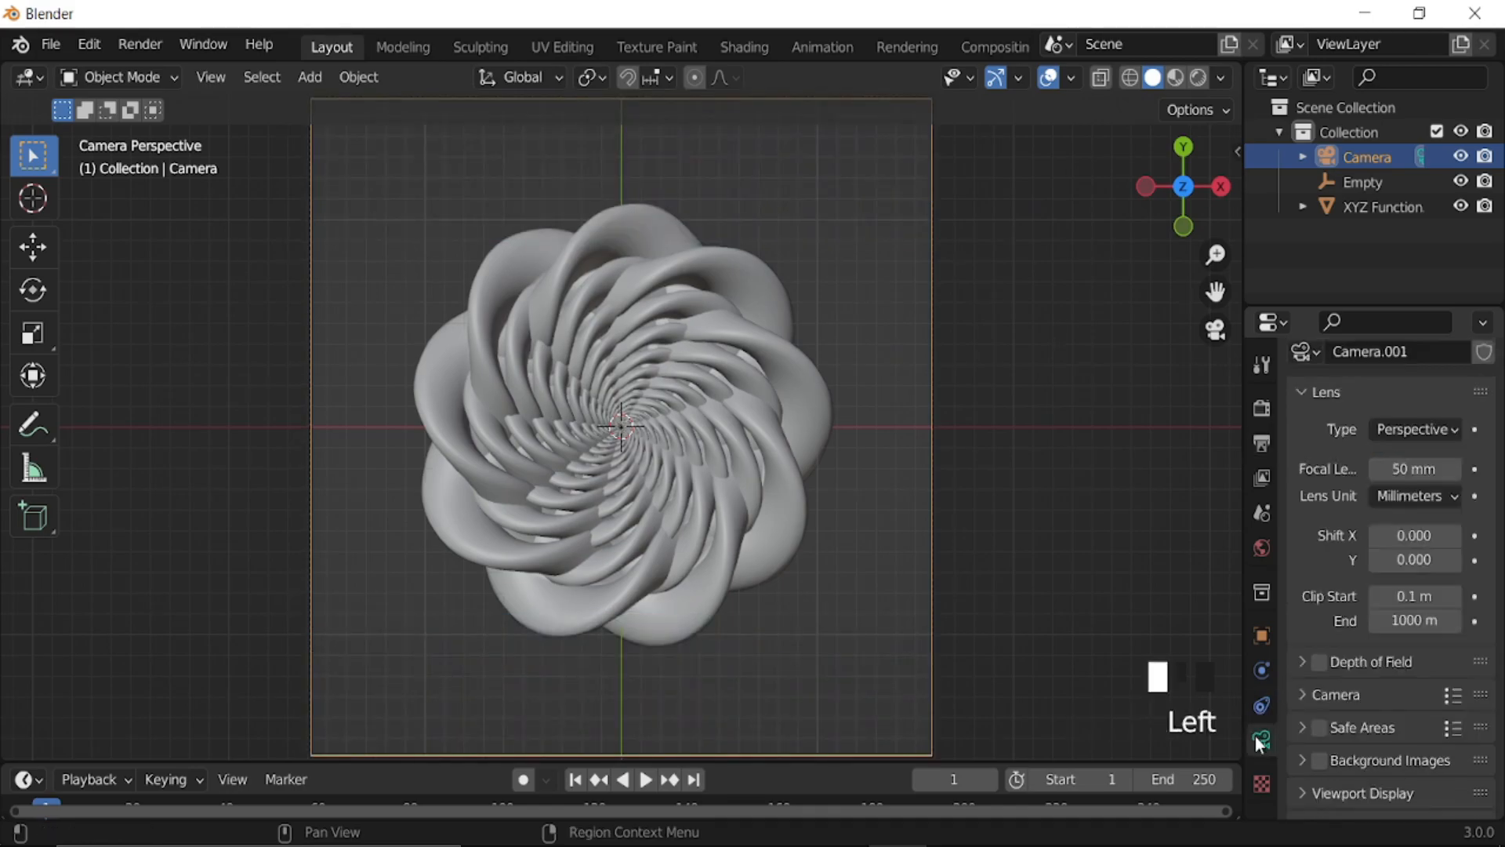
pyautogui.keyDown('shift'); pyautogui.moveTo(1415, 468); pyautogui.dragTo(1460, 468); pyautogui.keyUp('shift')
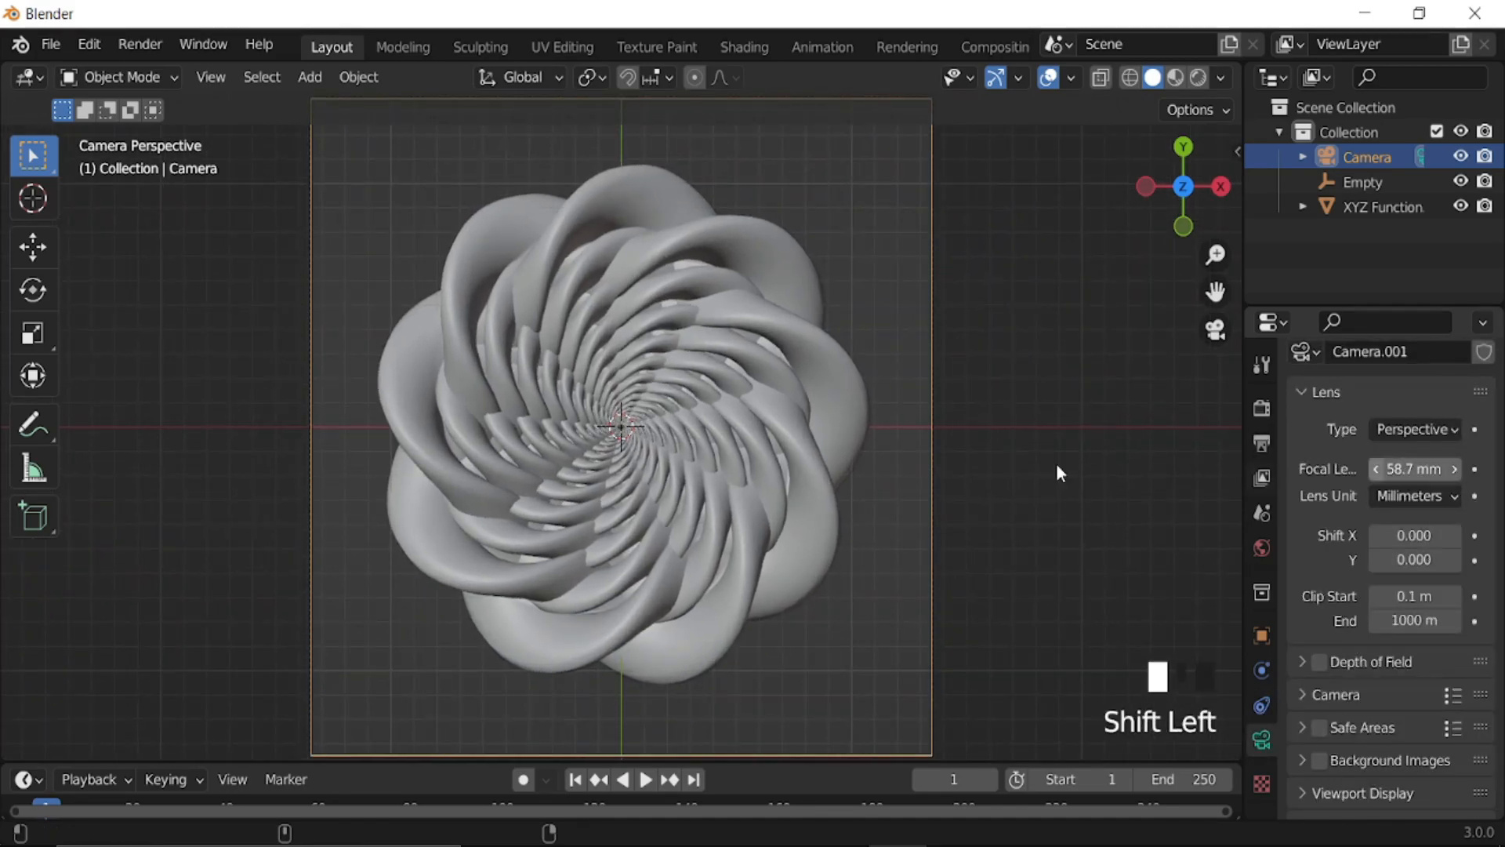
# - Lower the Empty to about -8.01 m on the Z axis so the array recedes downward
pyautogui.click(1371, 180)
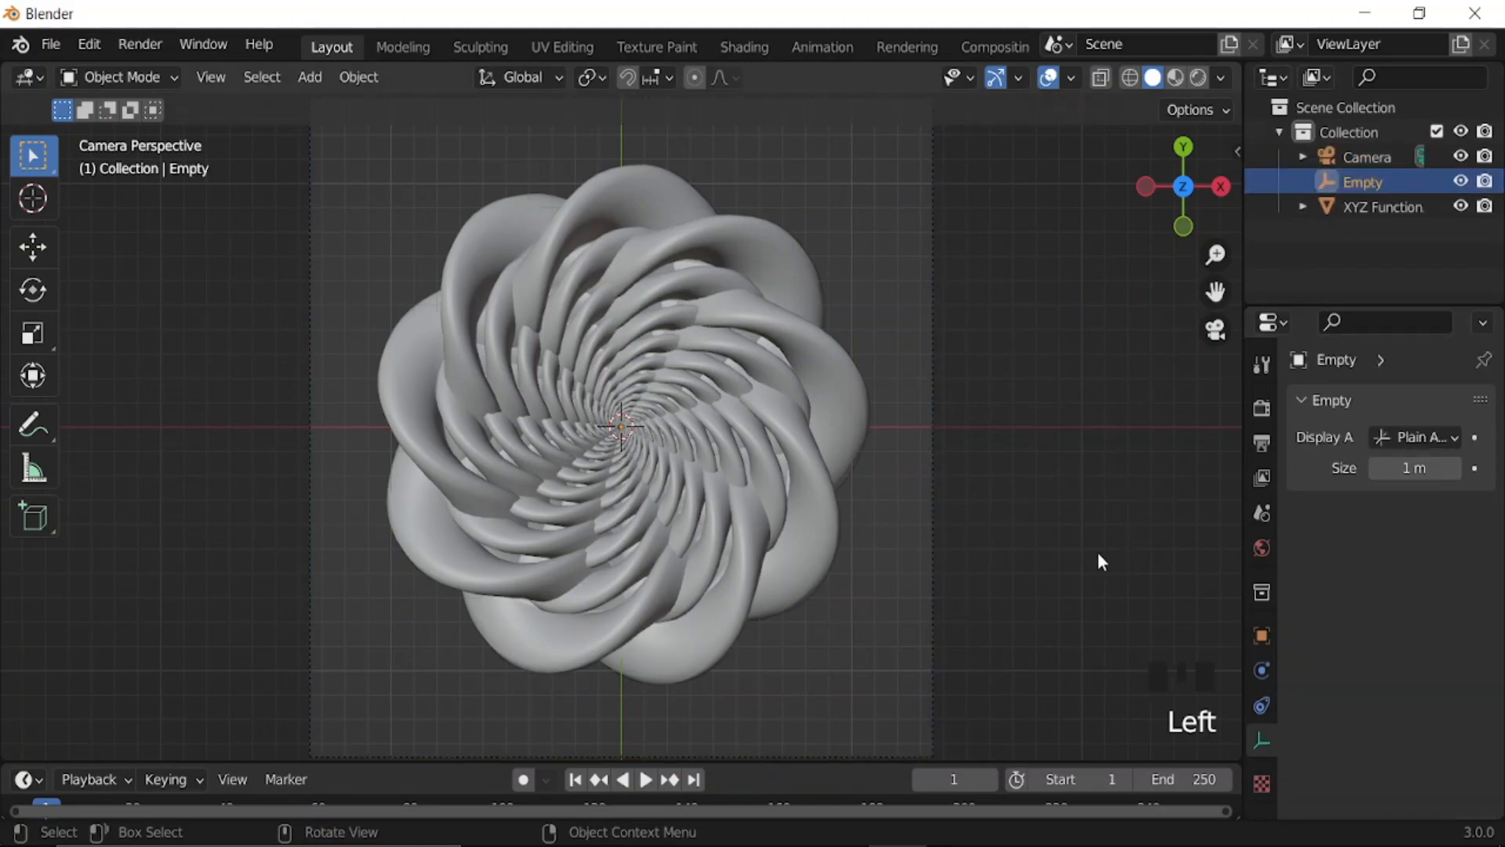
pyautogui.click(1261, 637)
pyautogui.moveTo(1404, 506); pyautogui.dragTo(1467, 506)
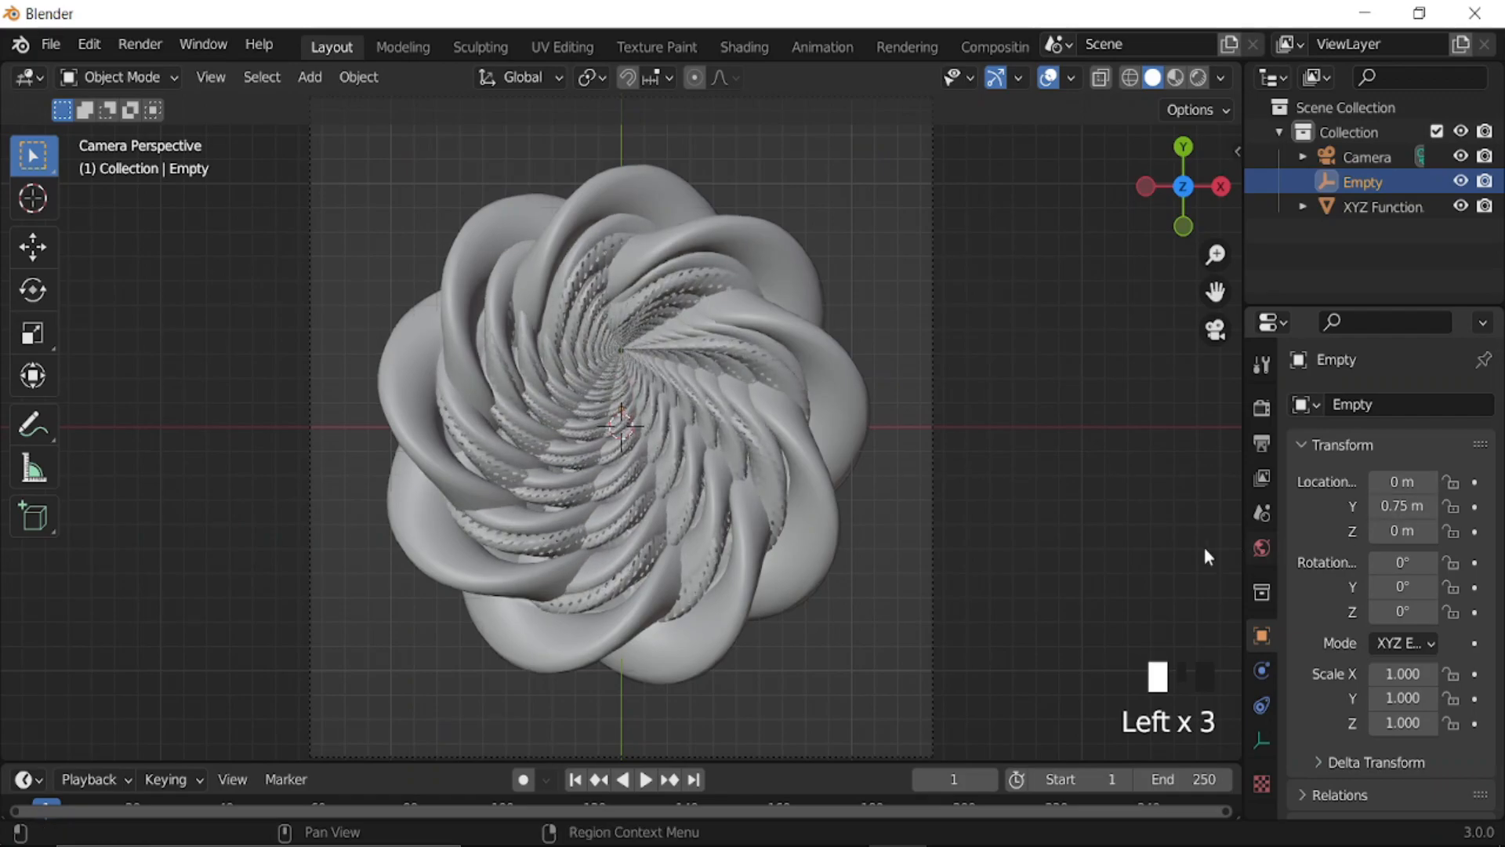
pyautogui.hotkey('ctrl', 'z')
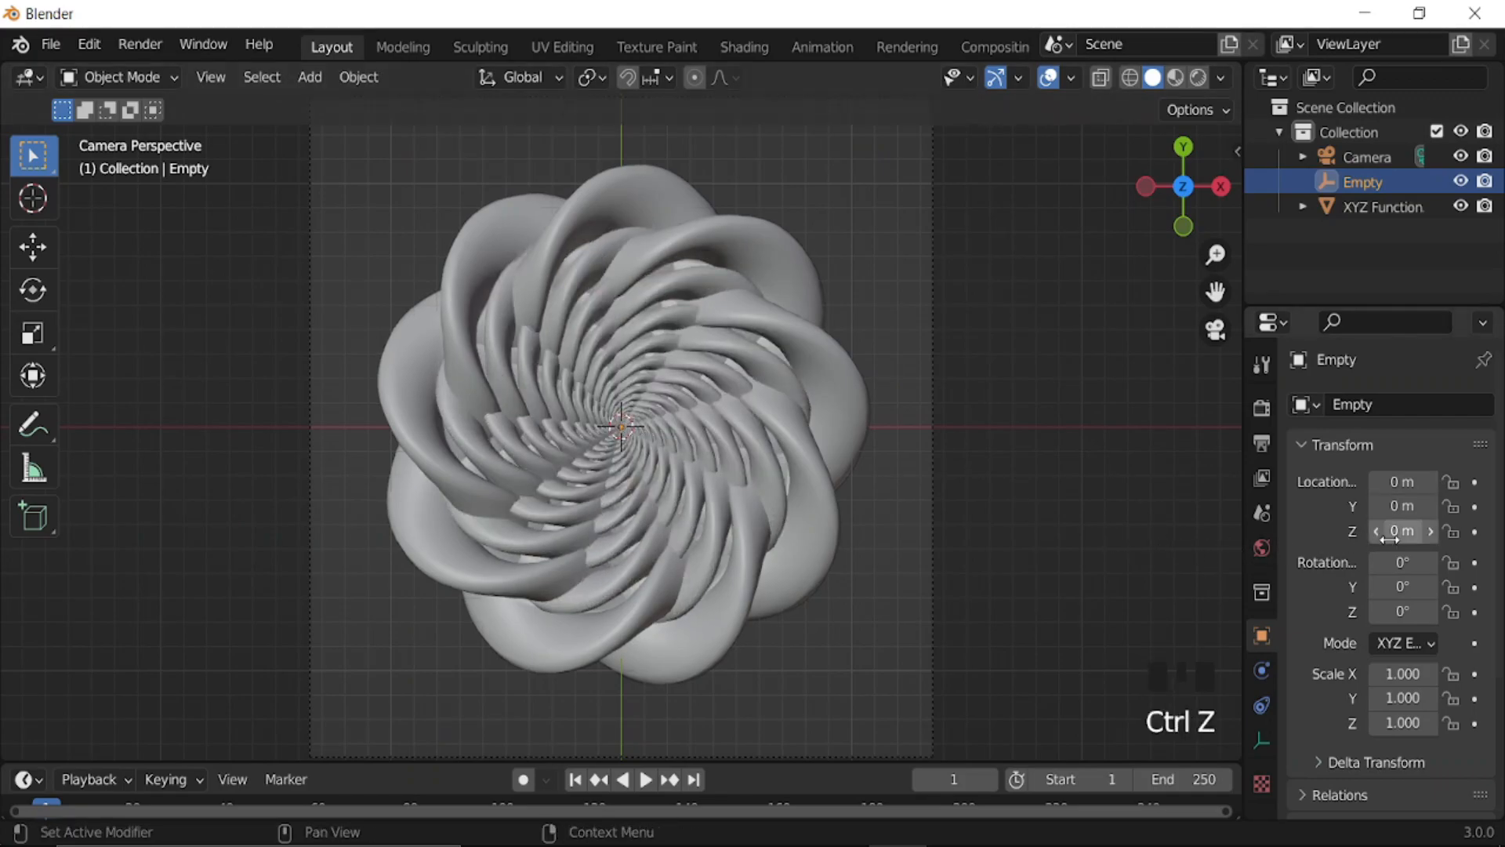
pyautogui.moveTo(1403, 530); pyautogui.dragTo(1286, 531)
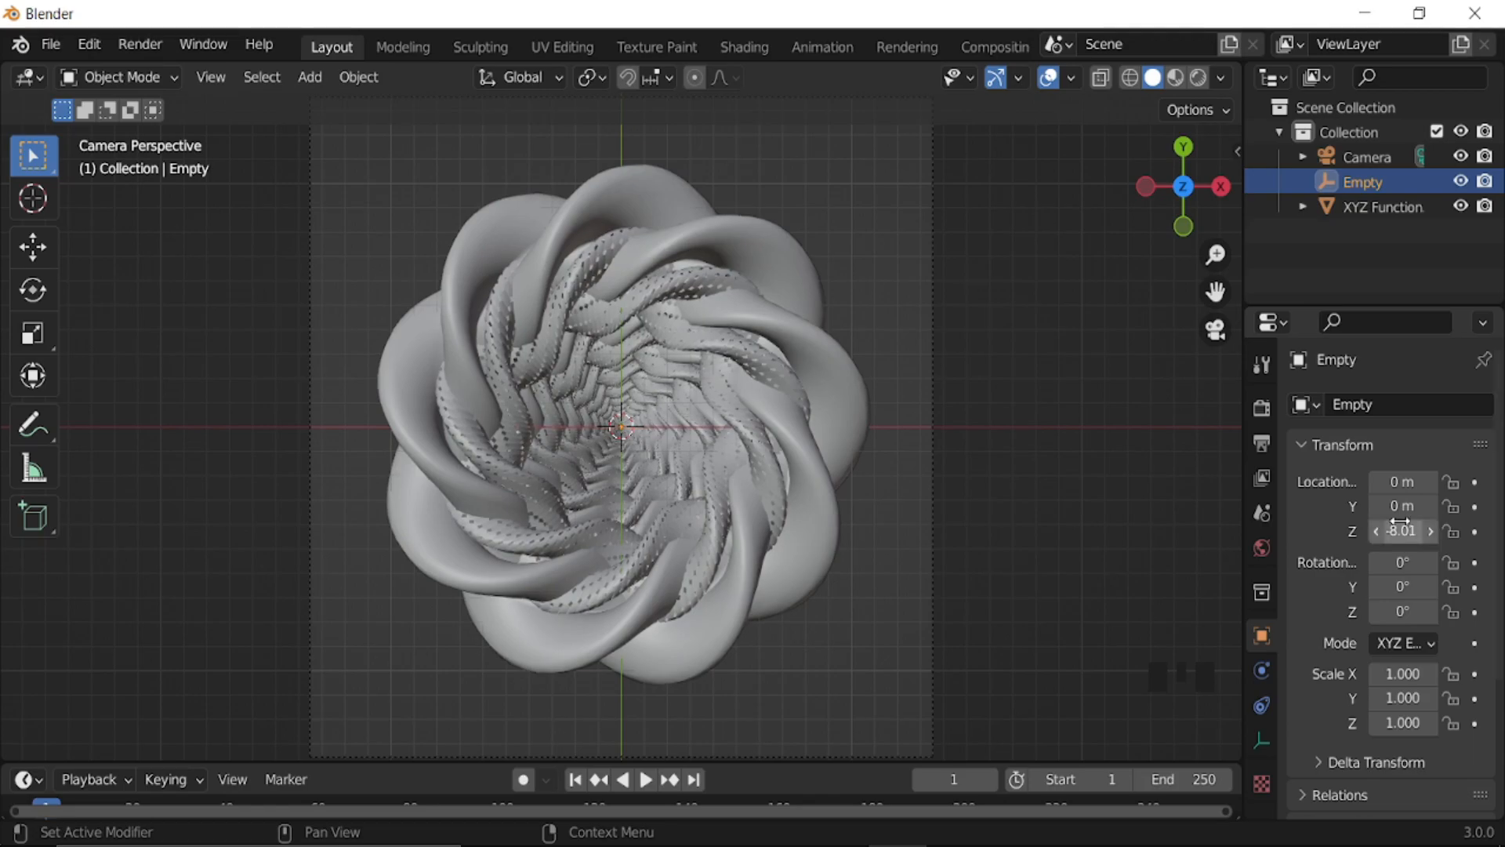
pyautogui.scroll(7, 820, 518)
pyautogui.scroll(-7, 699, 498)
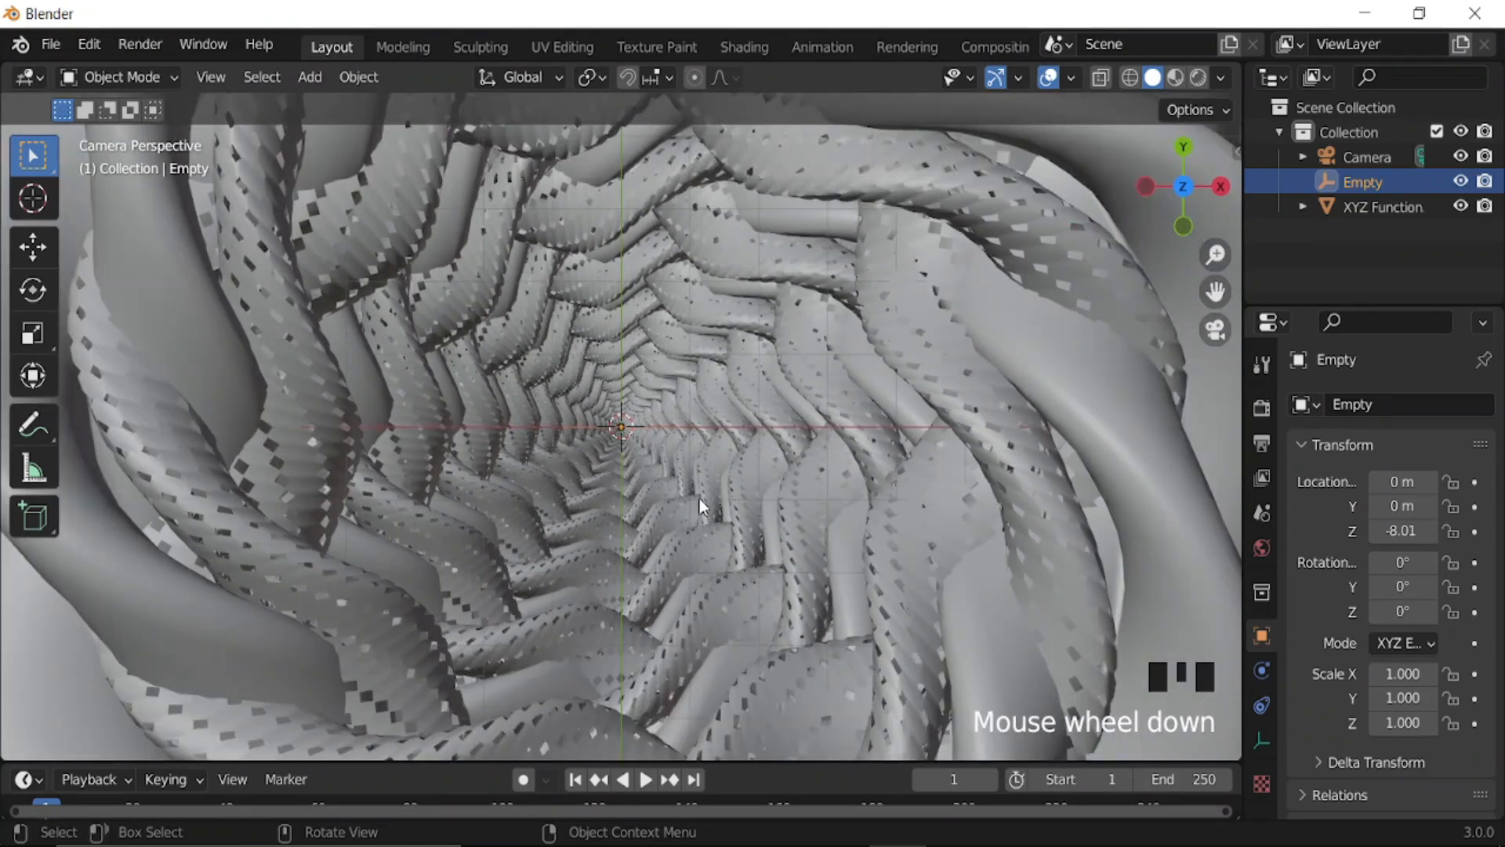
# - Increase the camera's focal length to frame only the central tunnel of the arrayed ring
pyautogui.click(1355, 156)
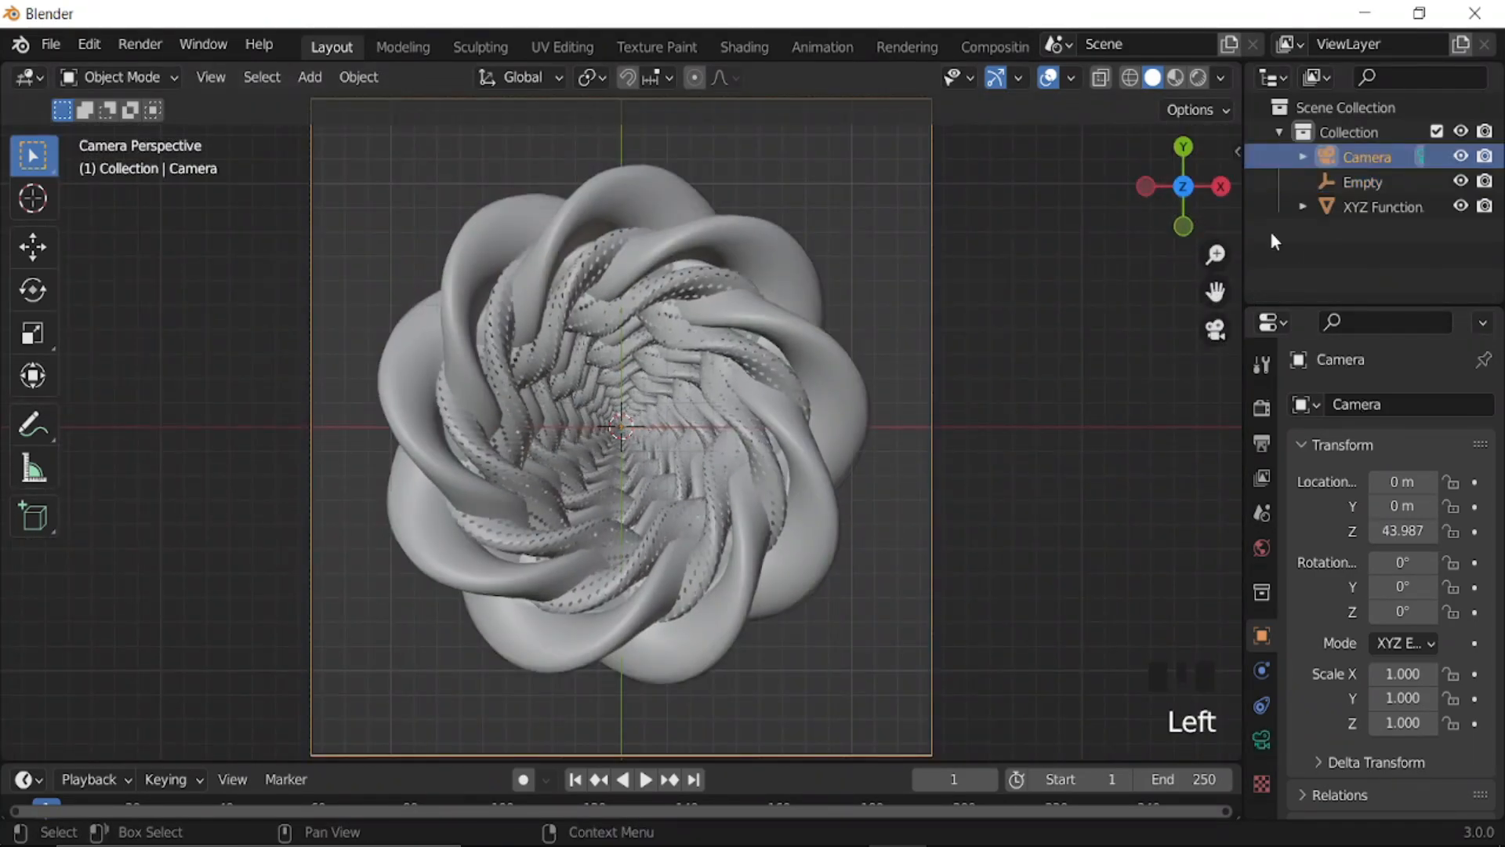
pyautogui.click(1260, 737)
pyautogui.moveTo(1412, 521); pyautogui.dragTo(1490, 521)
pyautogui.scroll(-2, 706, 505)
pyautogui.scroll(-1, 694, 554)
pyautogui.scroll(3, 647, 479)
pyautogui.scroll(-5, 656, 484)
# - Hide the arrayed ring object in the viewport
pyautogui.click(837, 425)
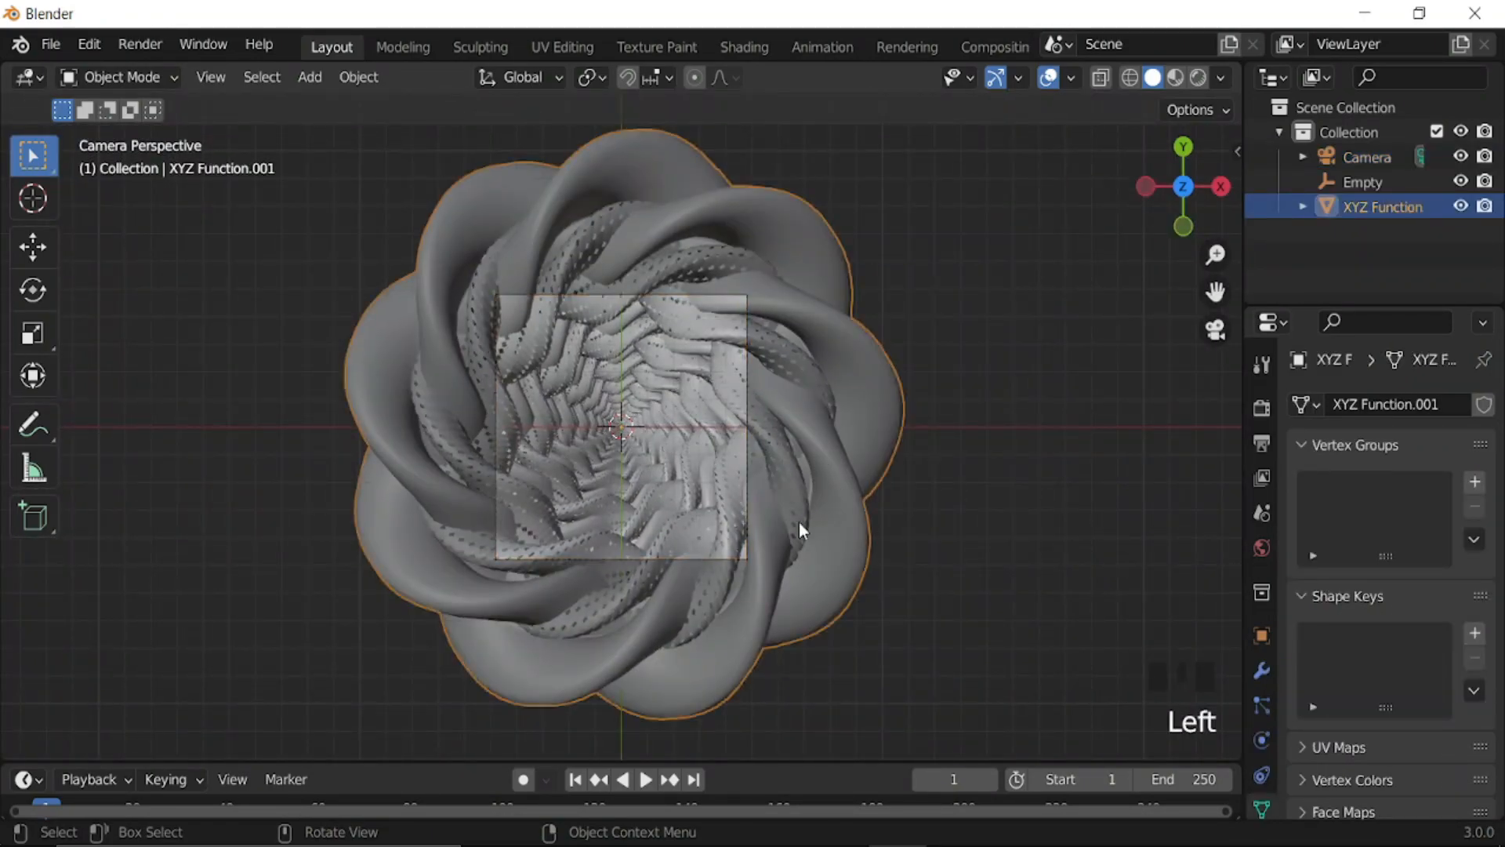
pyautogui.click(1461, 206)
pyautogui.moveTo(1136, 393); pyautogui.dragTo(776, 445, button='middle')
# - Add a mesh circle with 12 vertices at the world origin
pyautogui.hotkey('shift', 'a')
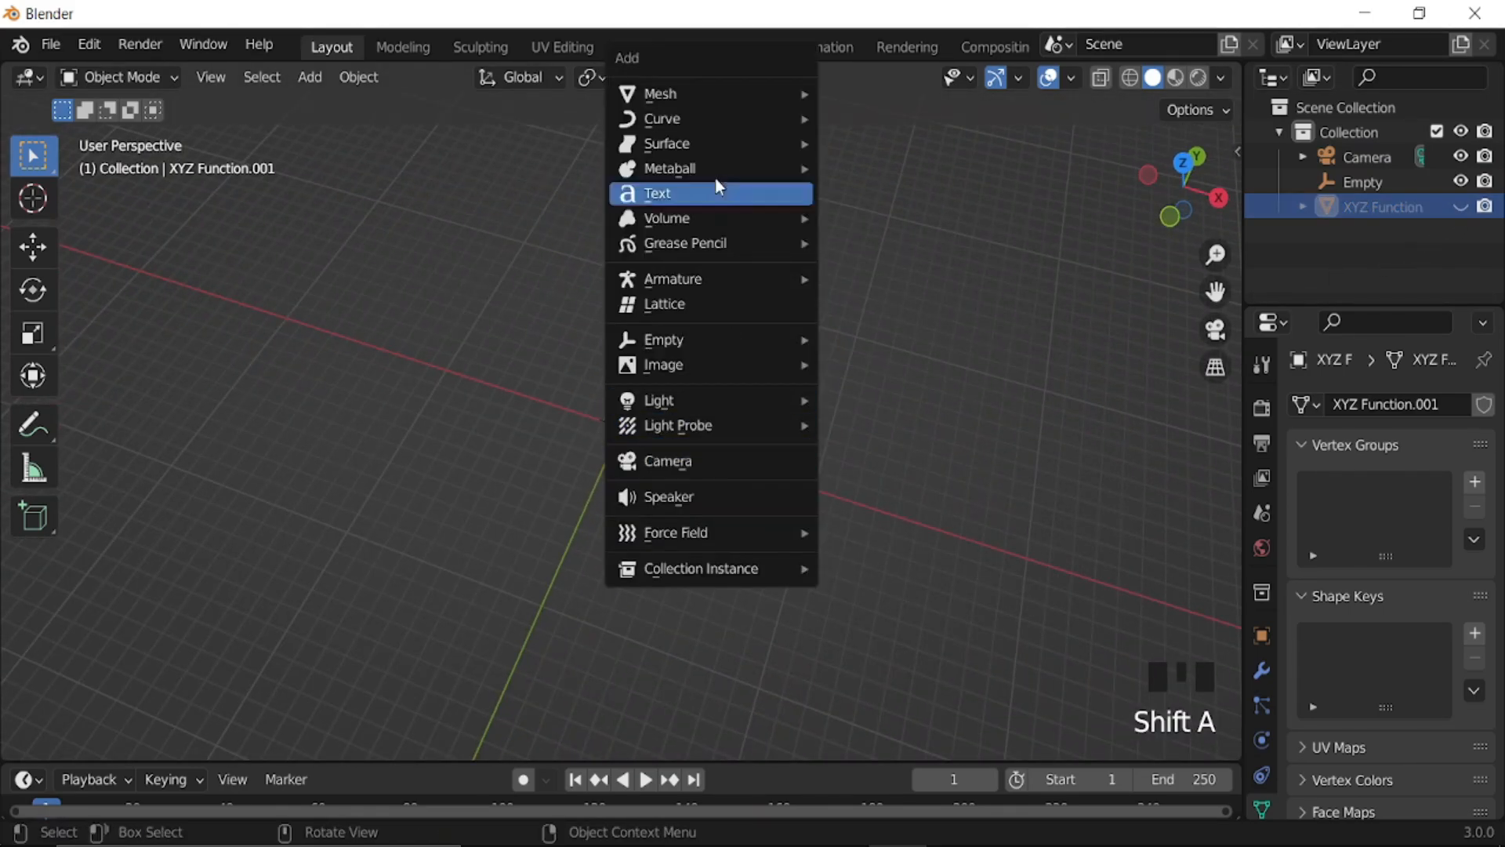
pyautogui.moveTo(710, 100)
pyautogui.click(866, 138)
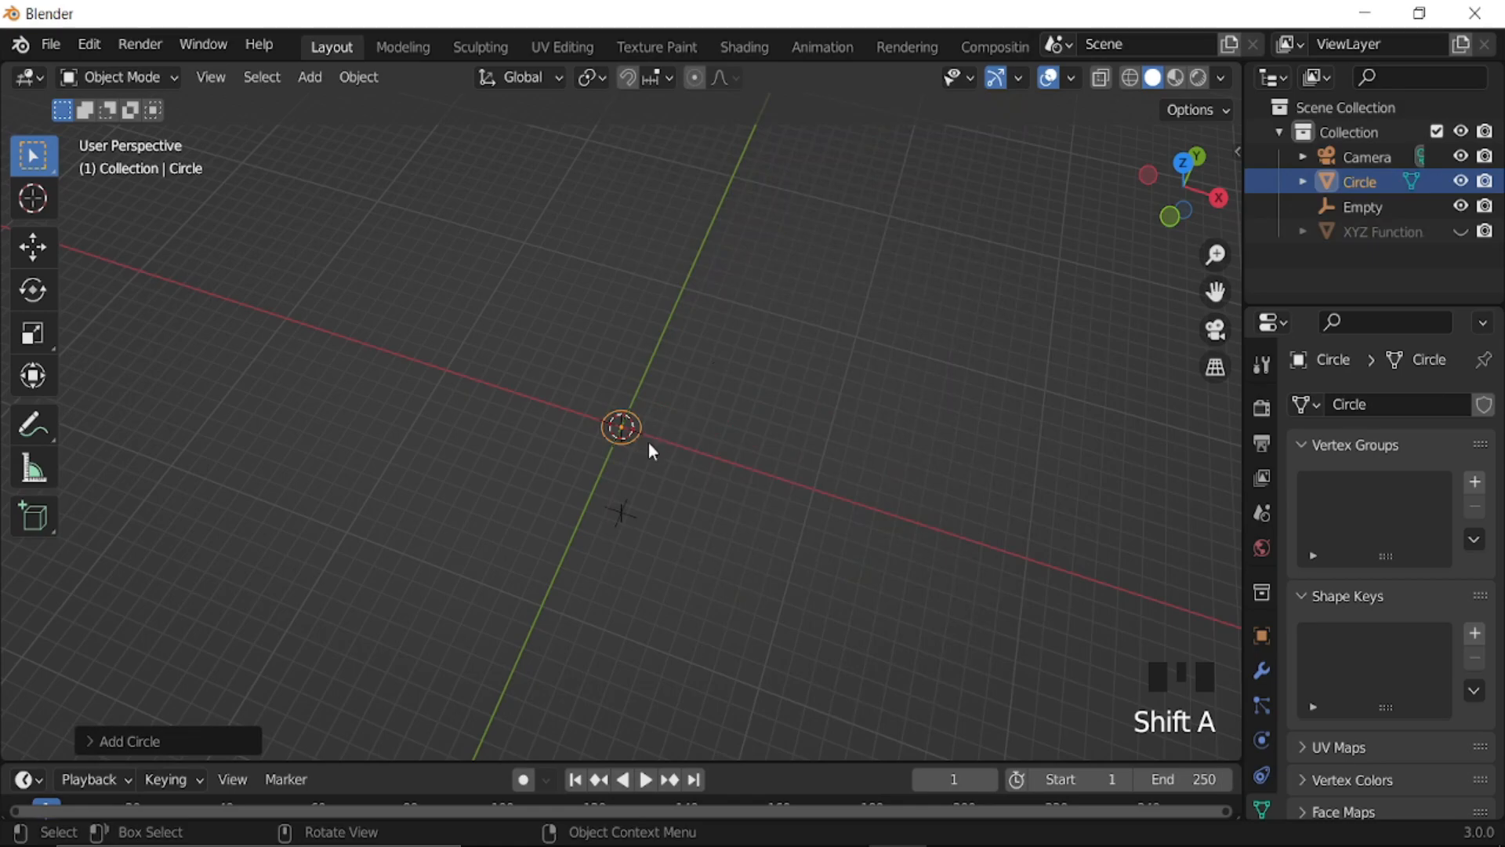
pyautogui.scroll(6, 647, 444)
pyautogui.click(144, 747)
pyautogui.click(289, 478)
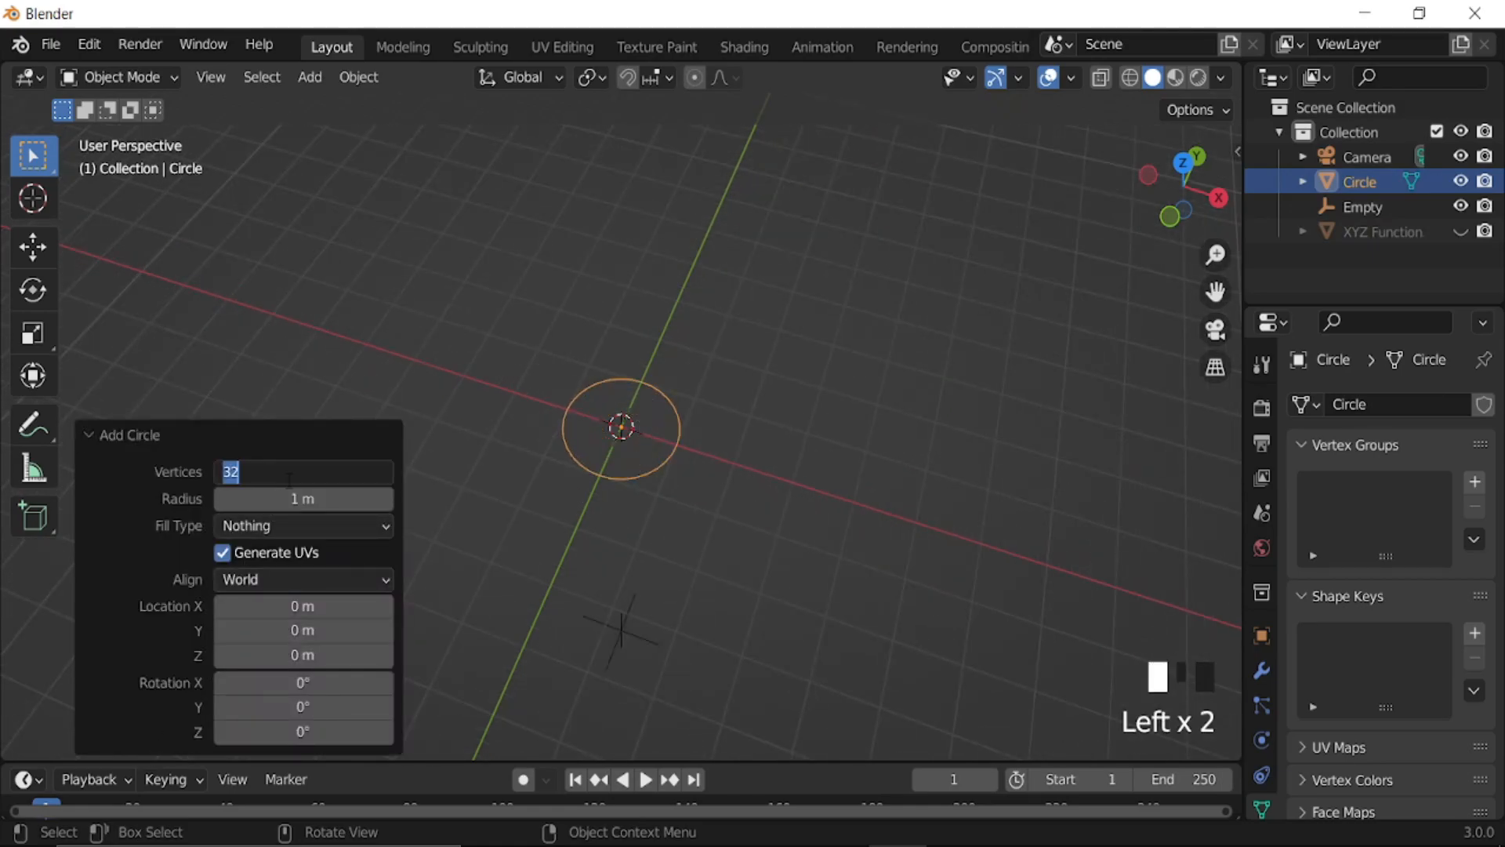
pyautogui.write('12')
pyautogui.press('Return')
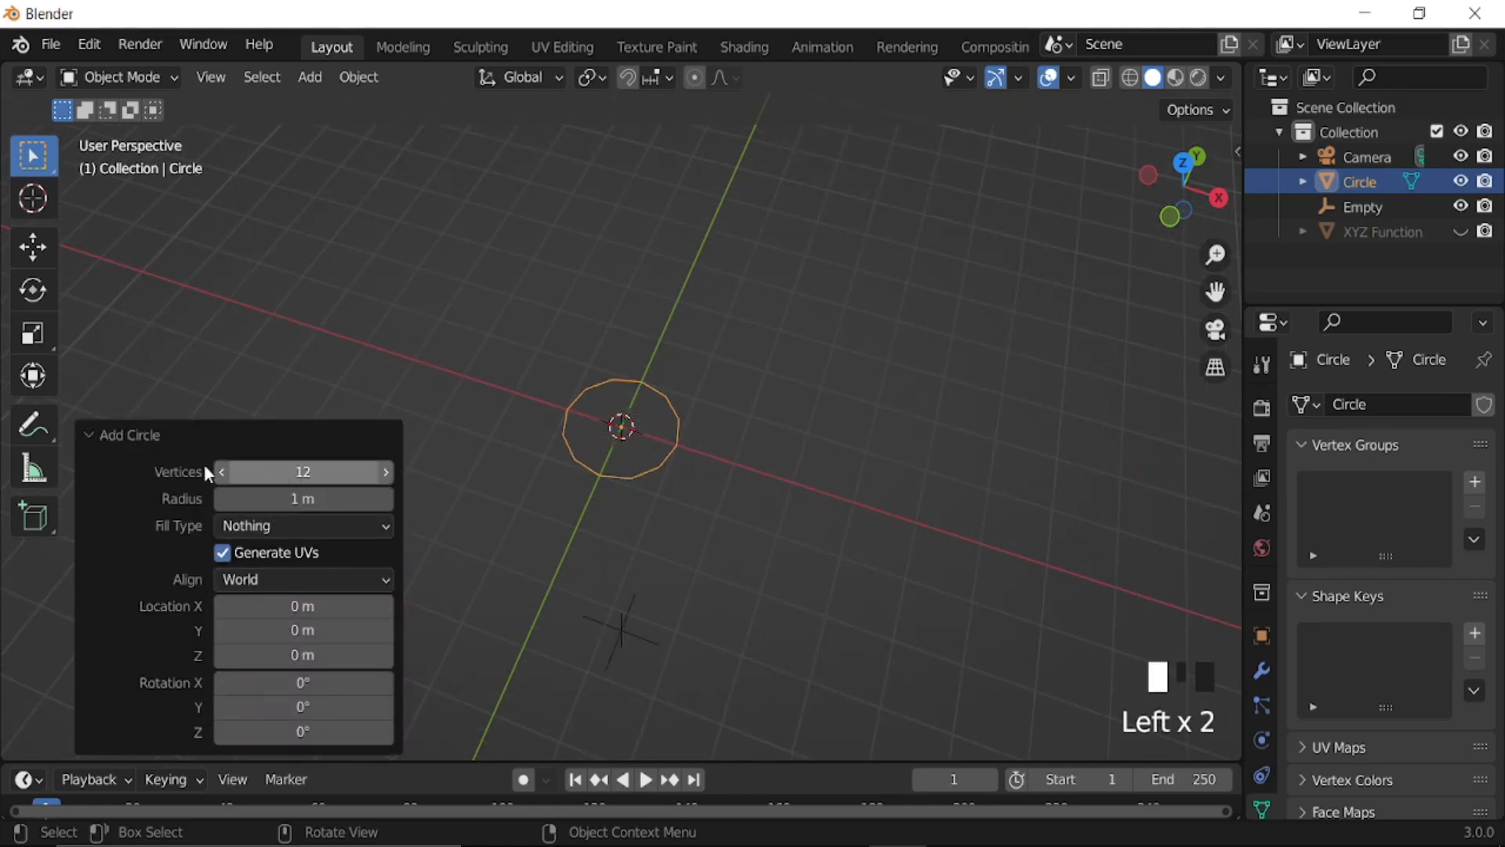
pyautogui.click(181, 436)
# - Checker-deselect the circle's vertices in Edit Mode and scale the remaining ones inward into a six-pointed star
pyautogui.press('Tab')
pyautogui.scroll(2, 663, 484)
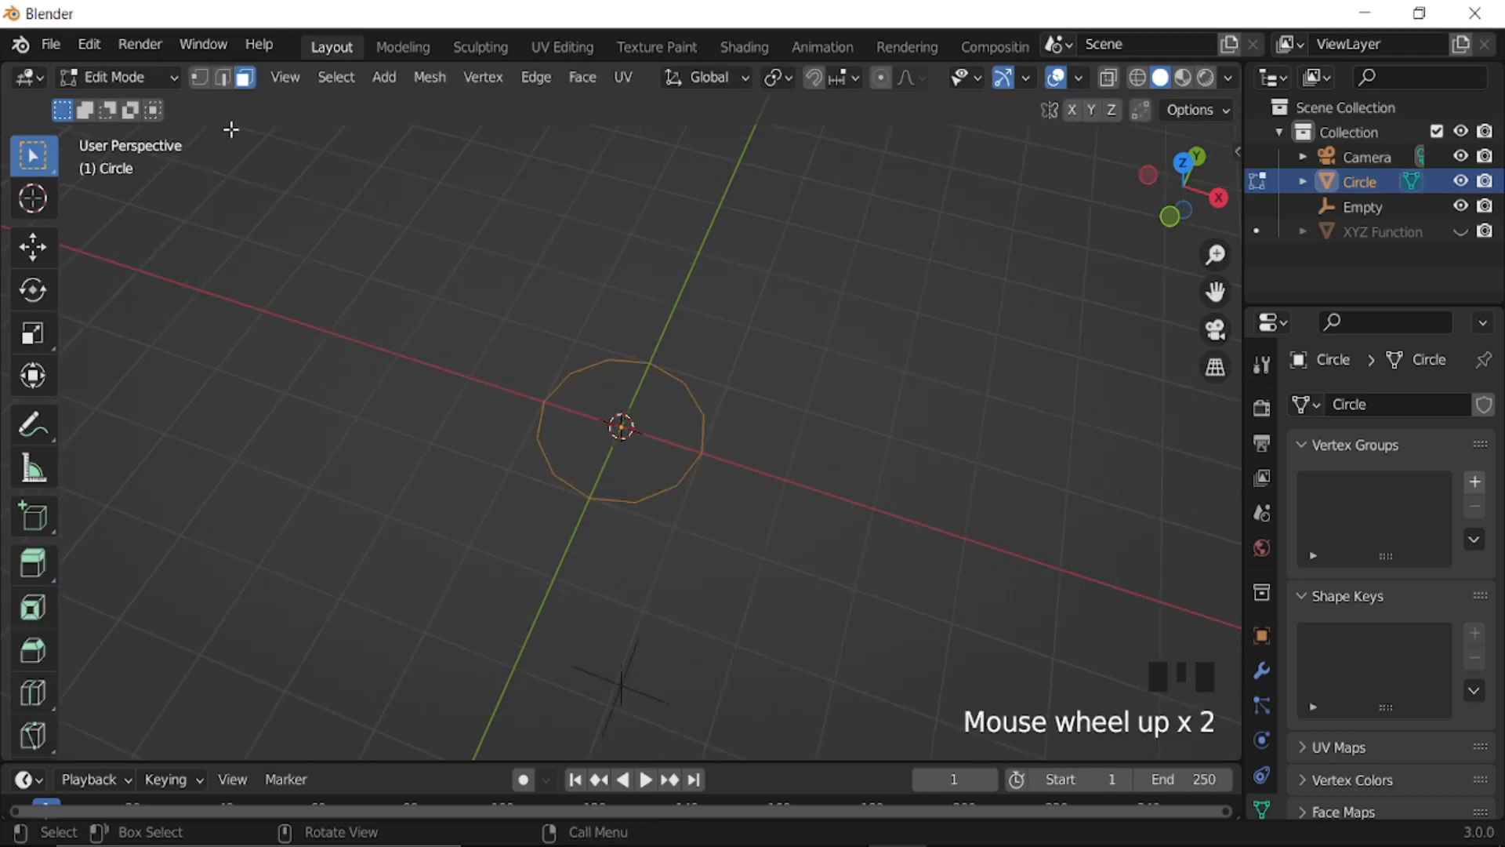
pyautogui.click(198, 81)
pyautogui.click(338, 79)
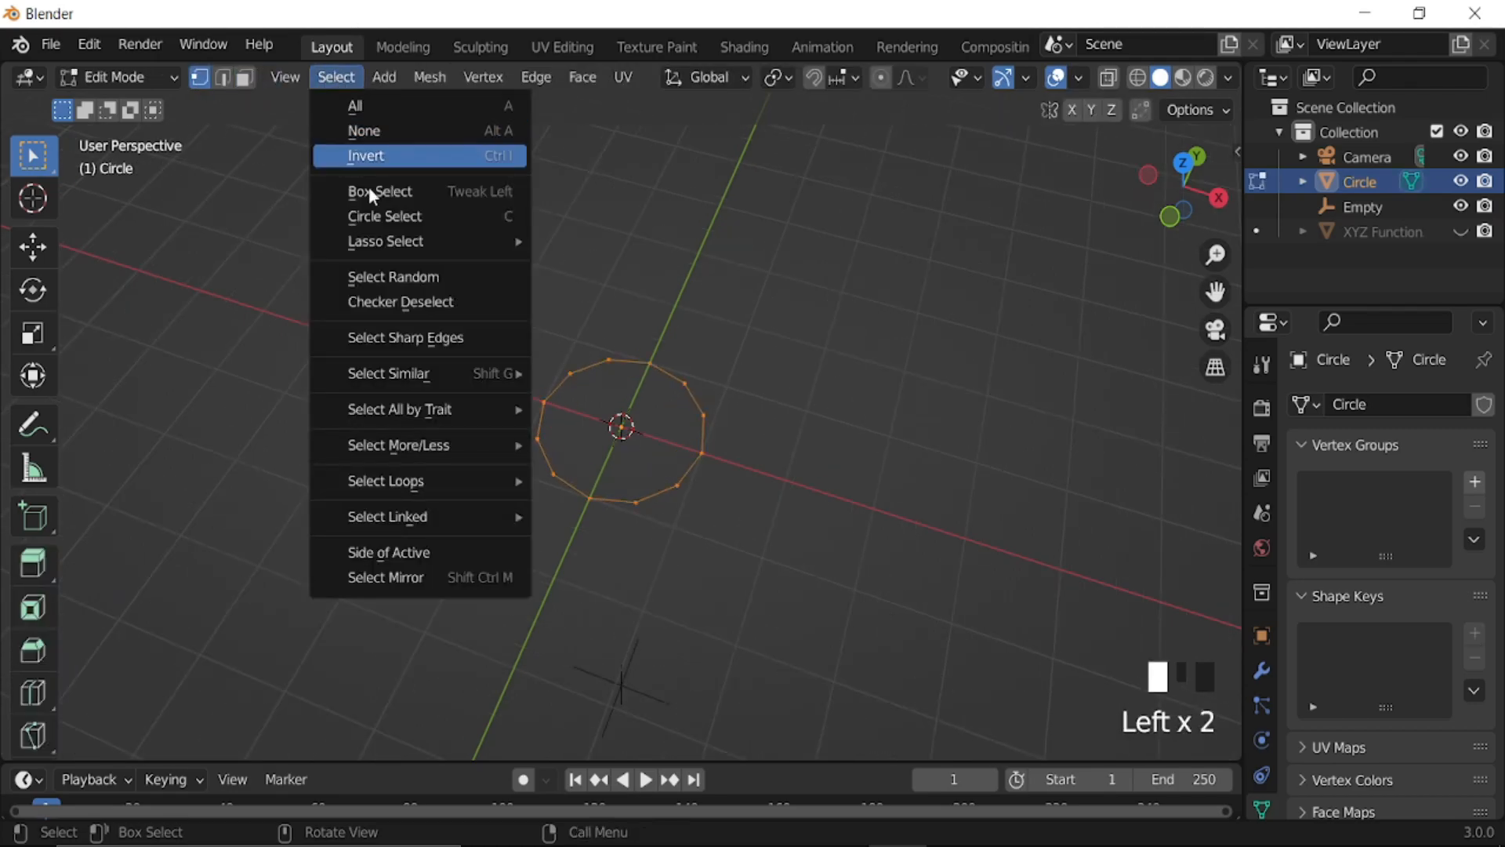
pyautogui.click(396, 303)
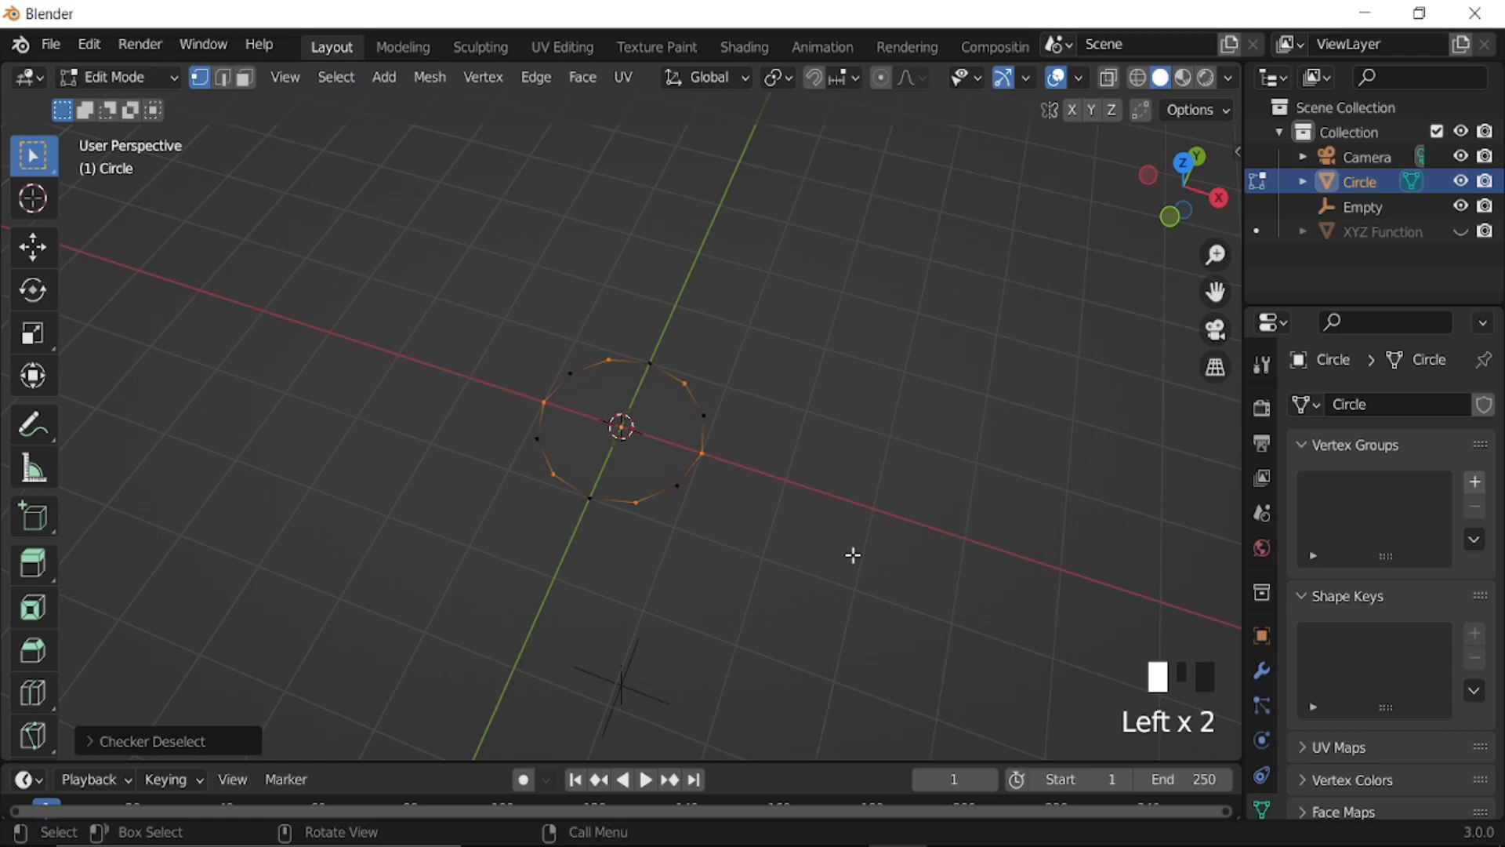
pyautogui.press('s')
pyautogui.click(729, 494)
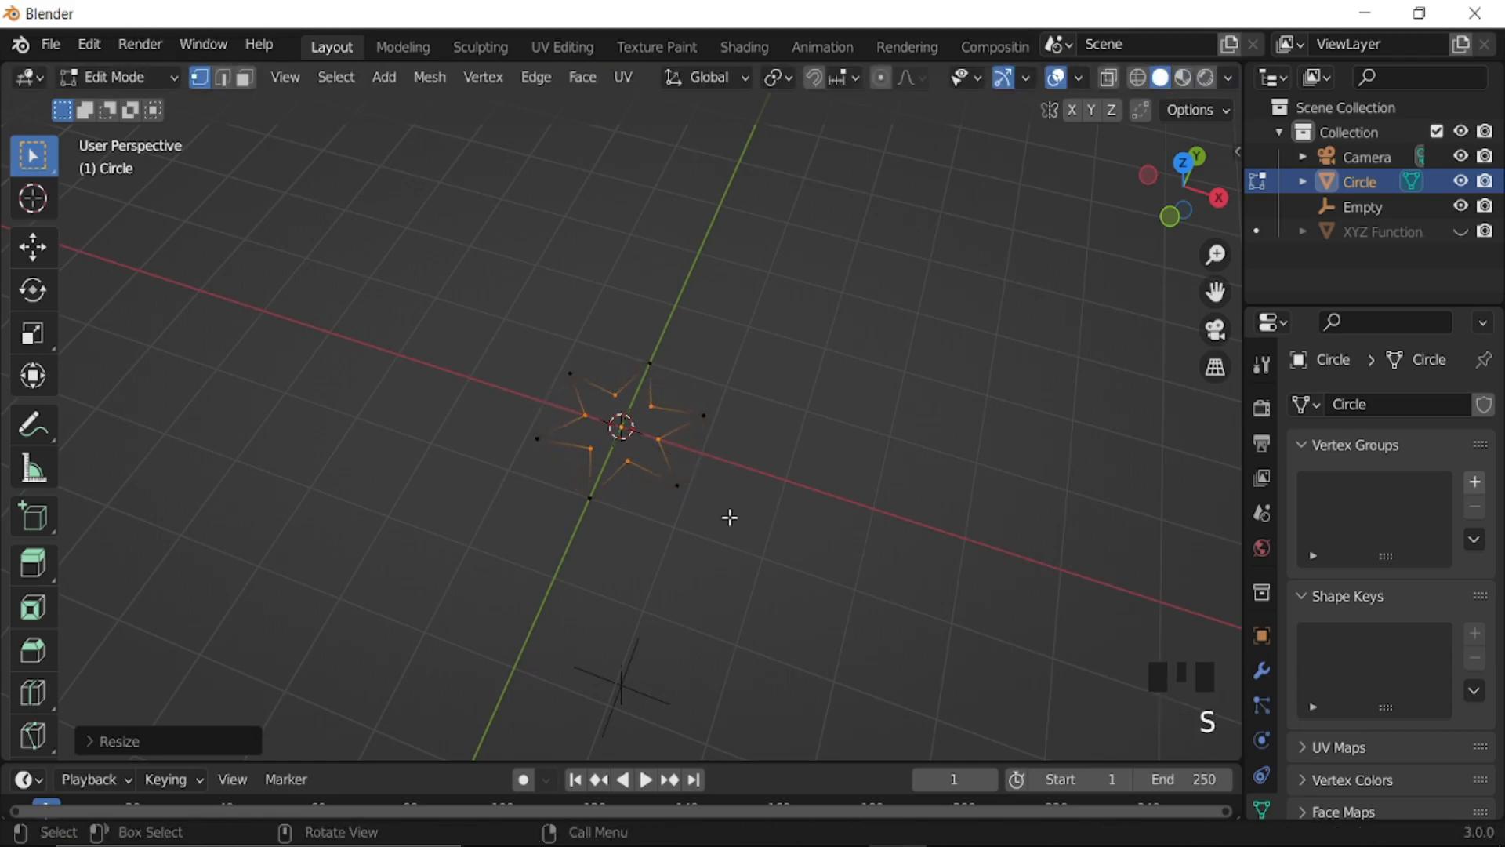
# - Fill the entire star outline with a face and extrude it upward by about 0.2 m
pyautogui.scroll(2, 726, 541)
pyautogui.press('f')
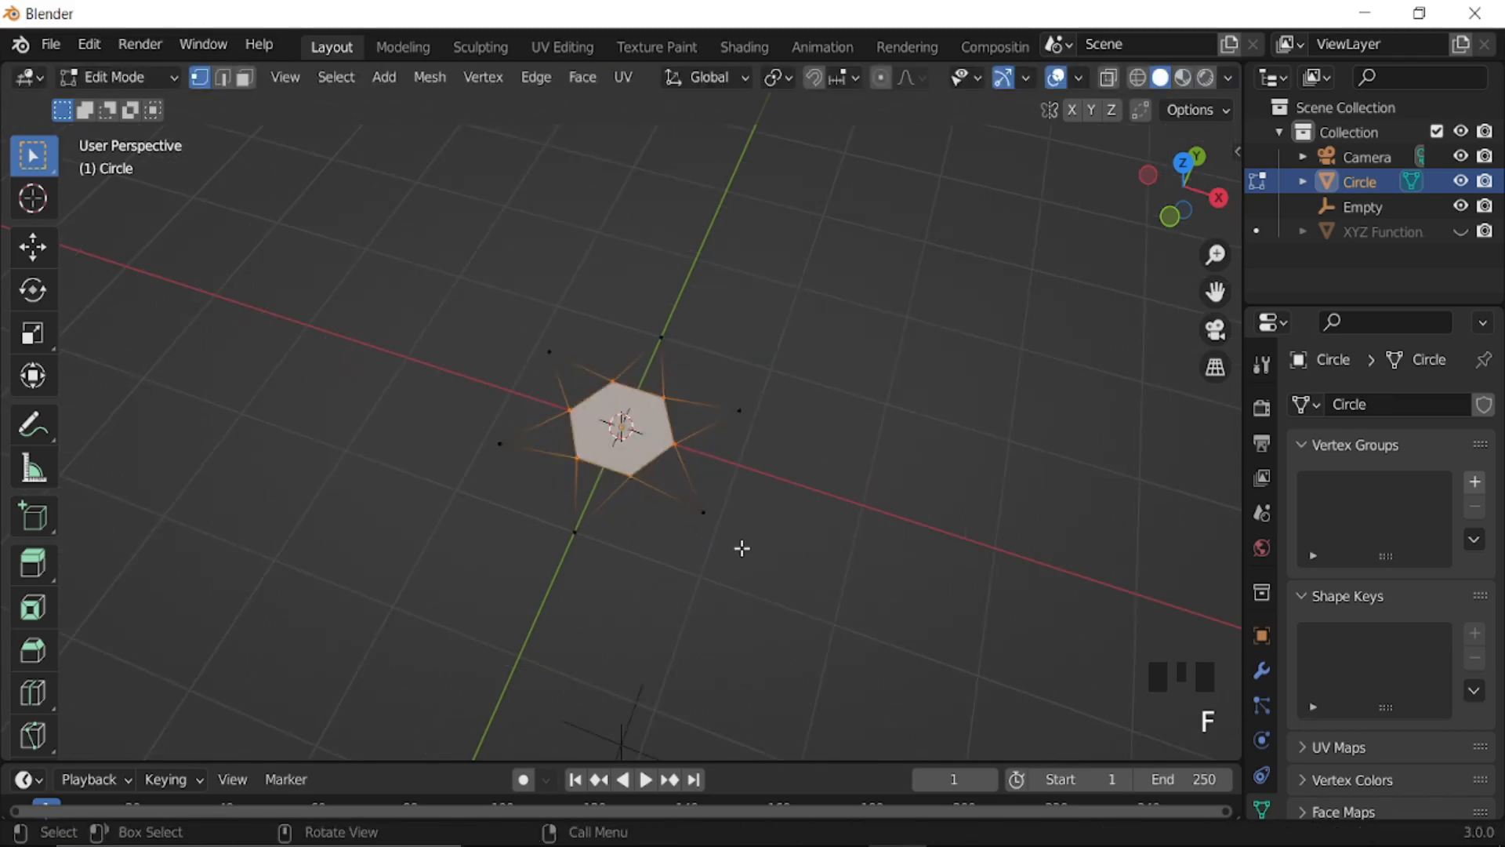
pyautogui.hotkey('ctrl', 'z')
pyautogui.press('a')
pyautogui.press('f')
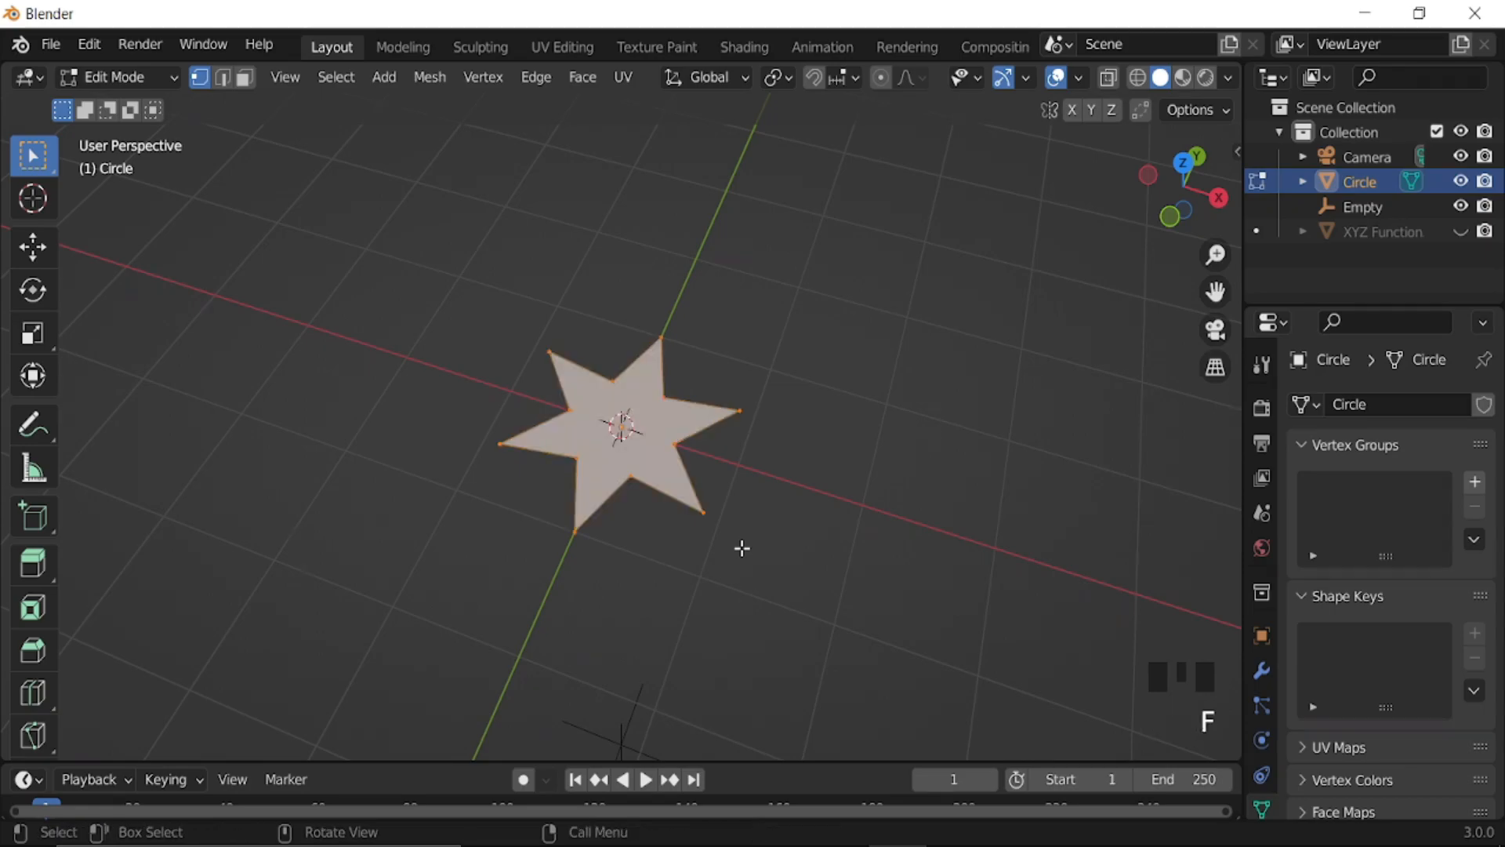
pyautogui.press('e')
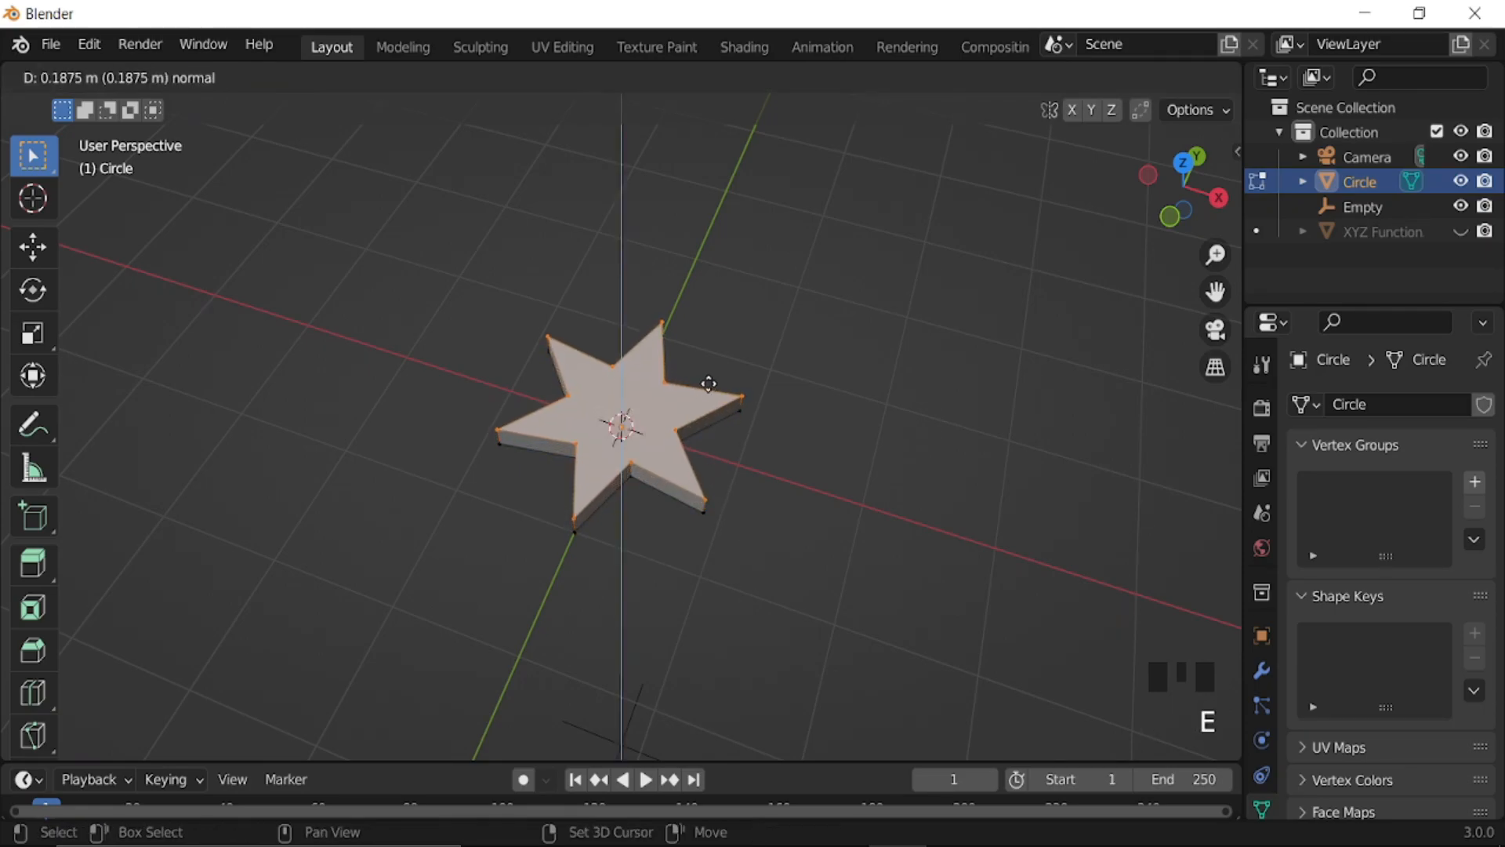
pyautogui.click(706, 354)
pyautogui.press('Tab')
# - Add a Bevel modifier to the star with an amount of 0.029 m
pyautogui.click(1261, 670)
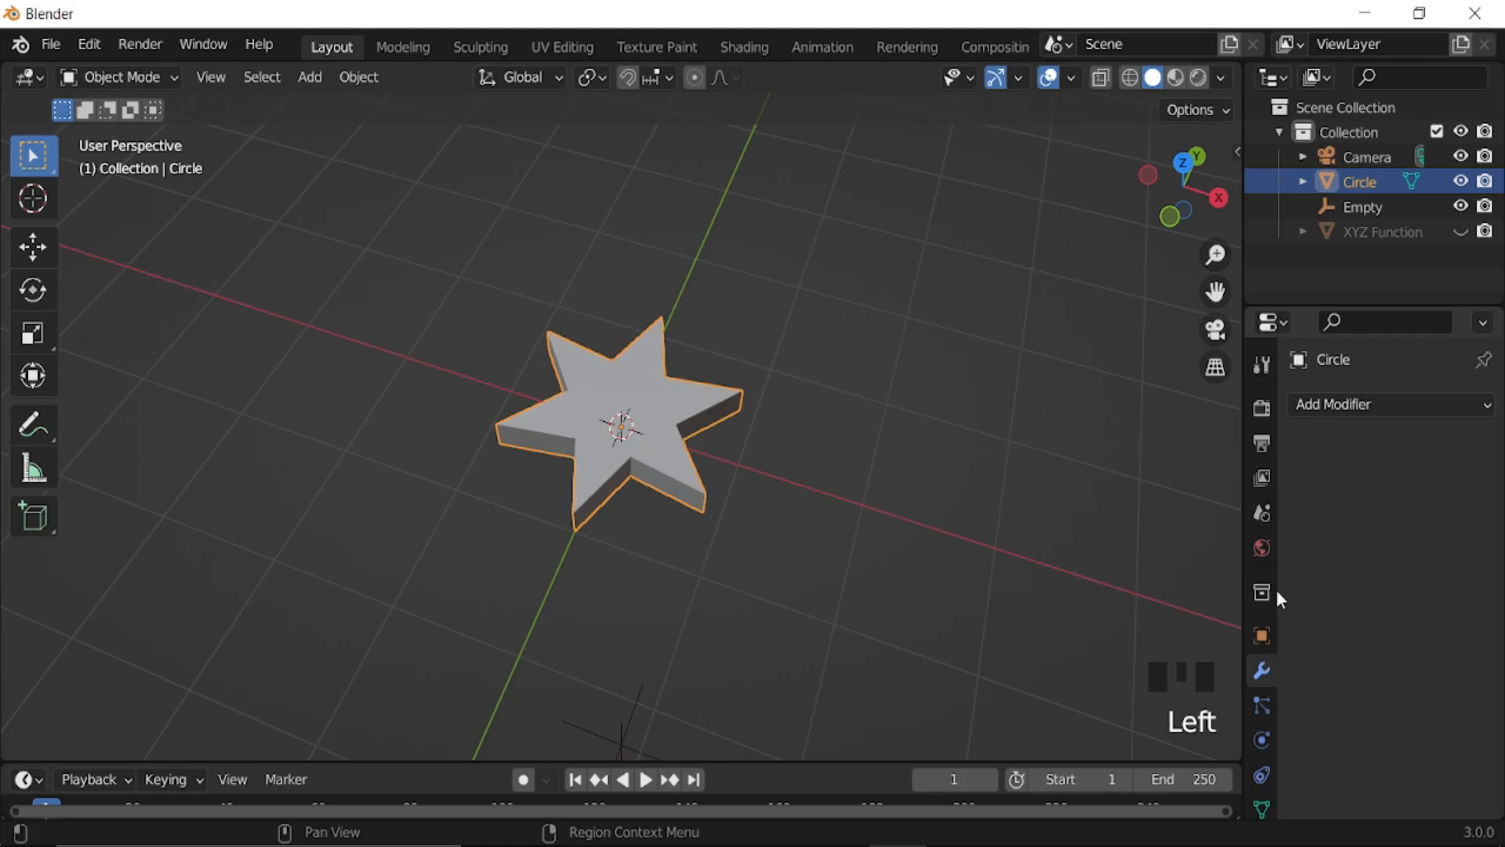
pyautogui.click(1321, 406)
pyautogui.click(1027, 498)
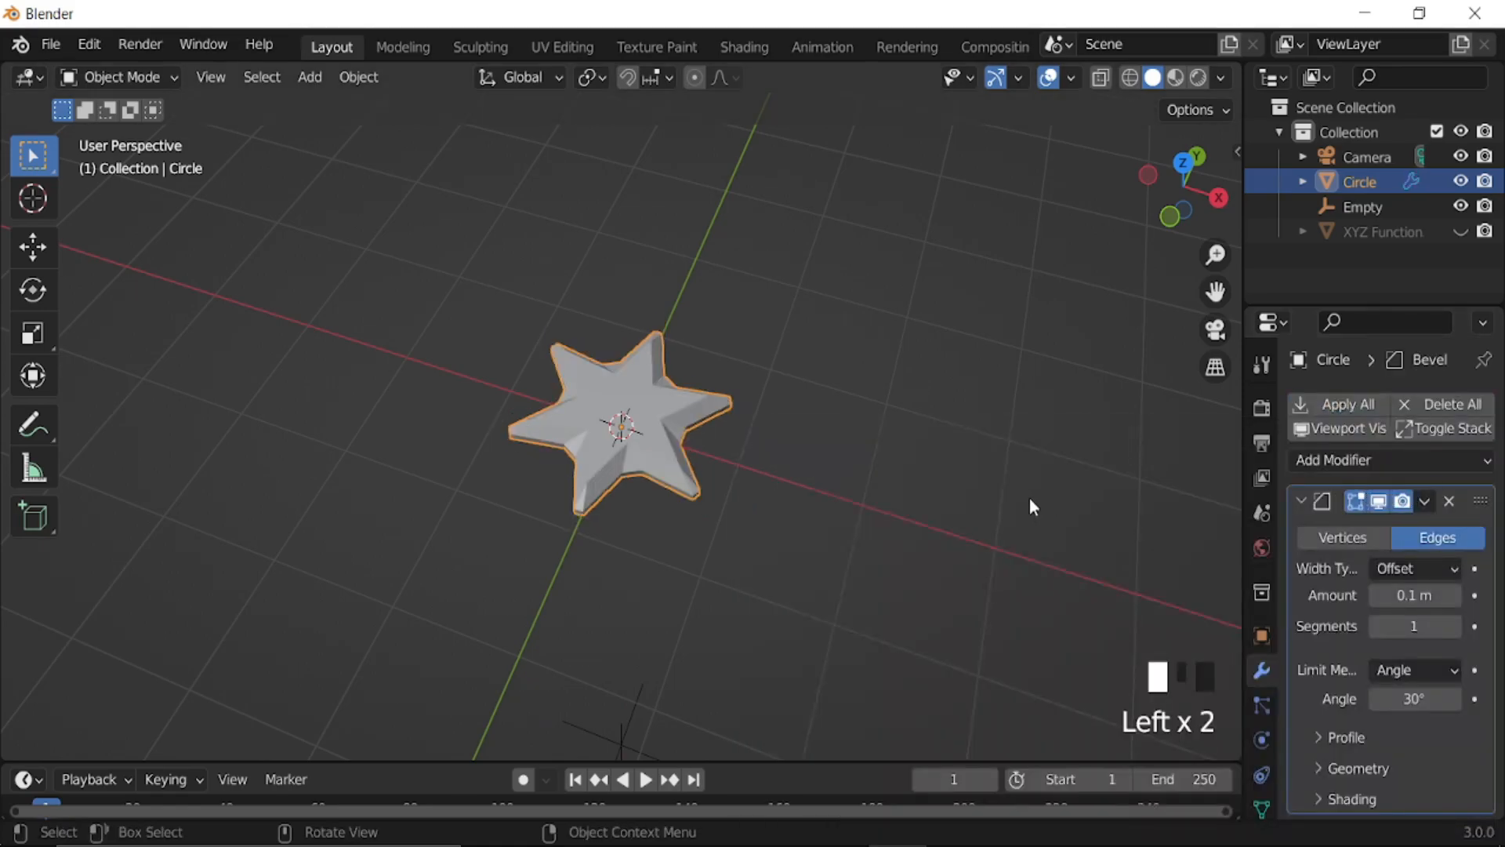
pyautogui.moveTo(798, 549); pyautogui.dragTo(765, 549, button='middle')
pyautogui.keyDown('shift'); pyautogui.moveTo(1412, 595); pyautogui.dragTo(1364, 595); pyautogui.keyUp('shift')
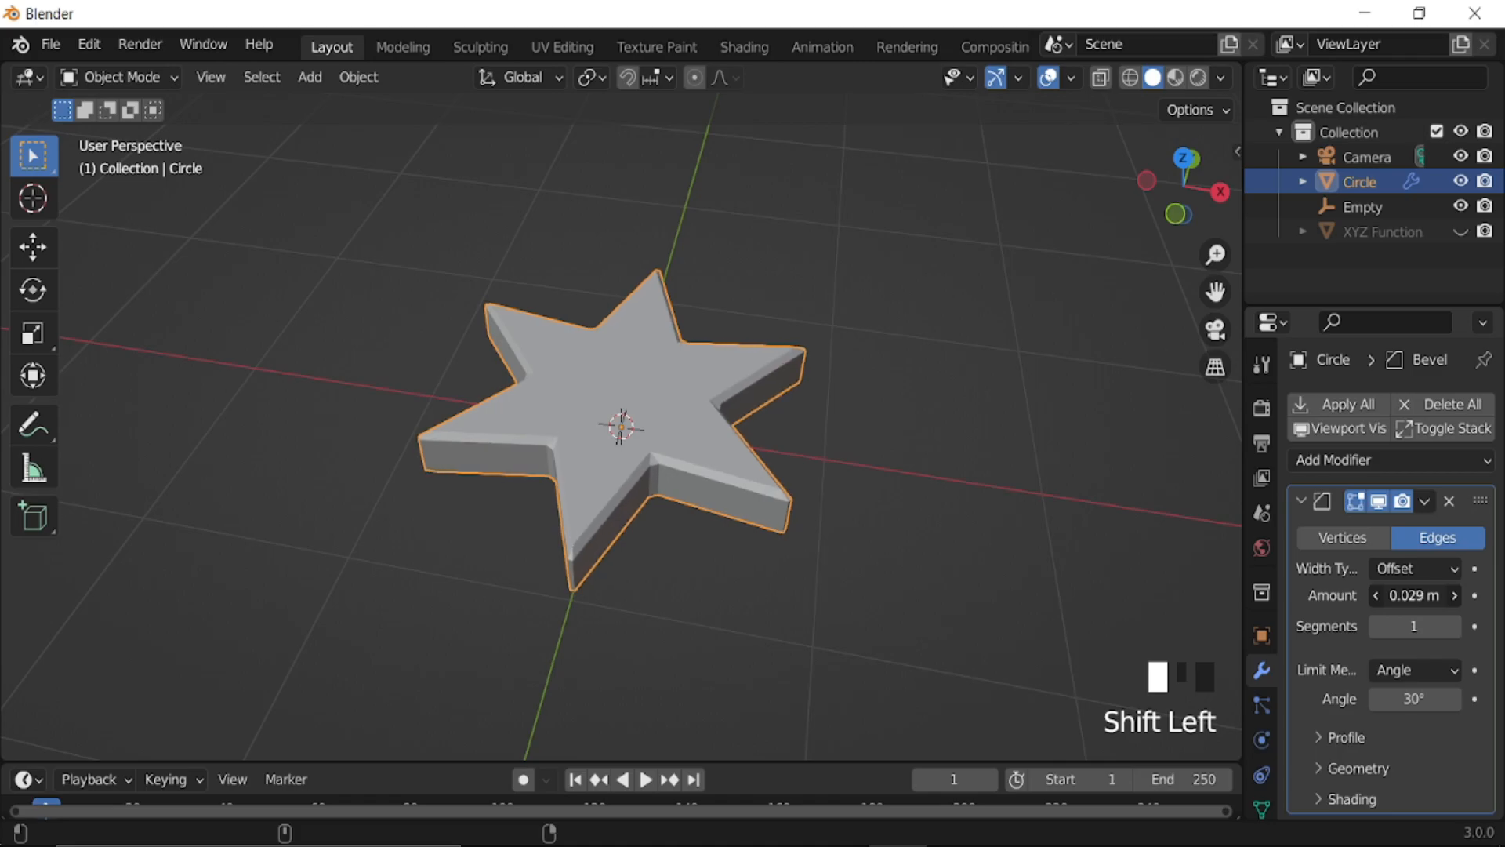
# - Increase the bevel's segments to round the star's edges and apply the modifier
pyautogui.click(1460, 628)
pyautogui.click(1460, 628)
pyautogui.click(1426, 502)
pyautogui.click(1379, 534)
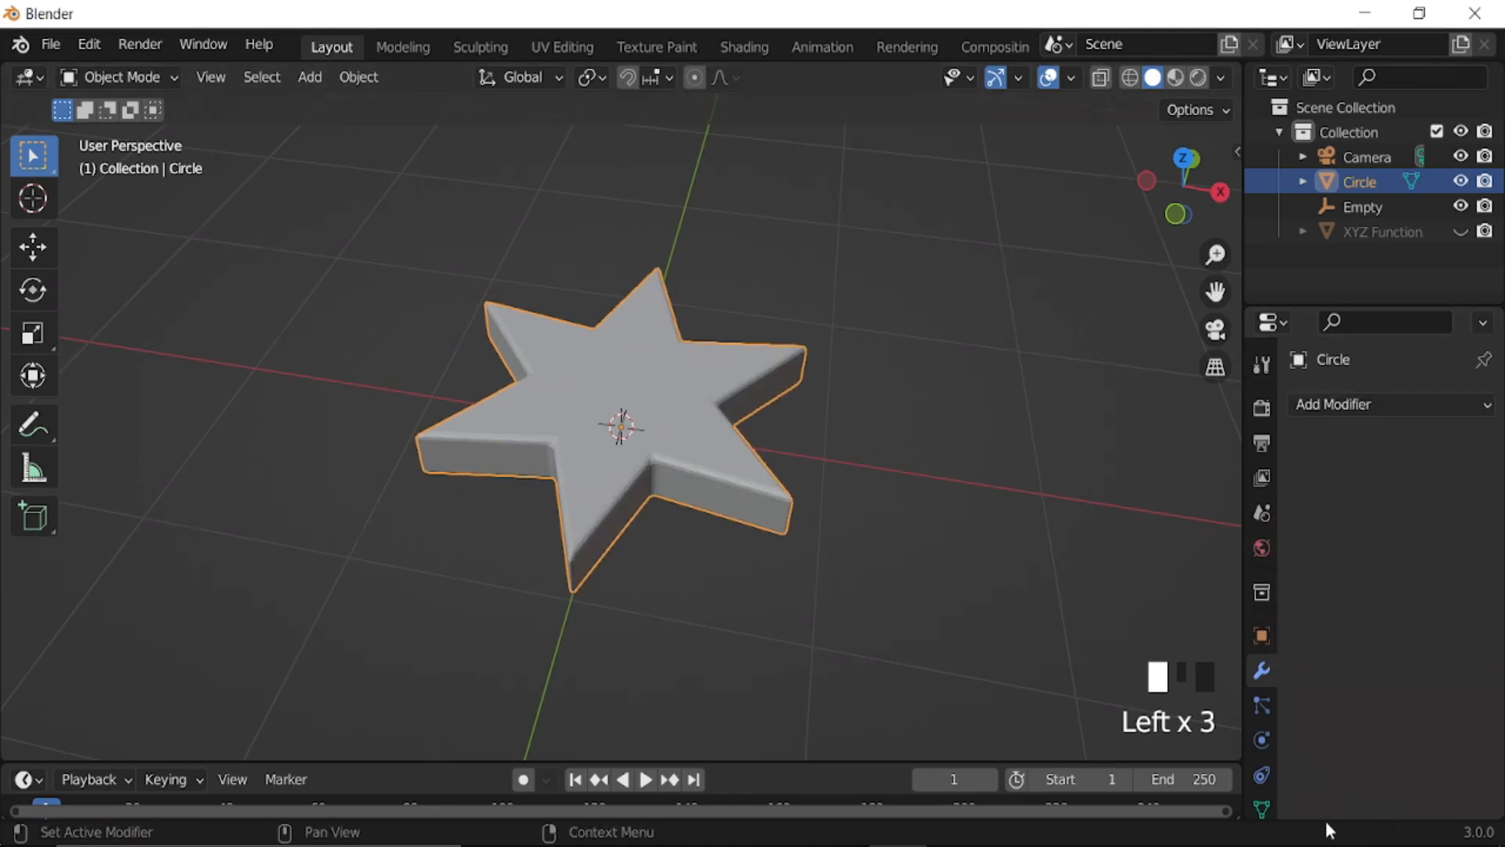
# - Create a new material for the star
pyautogui.scroll(-4, 1262, 753)
pyautogui.click(1260, 751)
pyautogui.click(1388, 512)
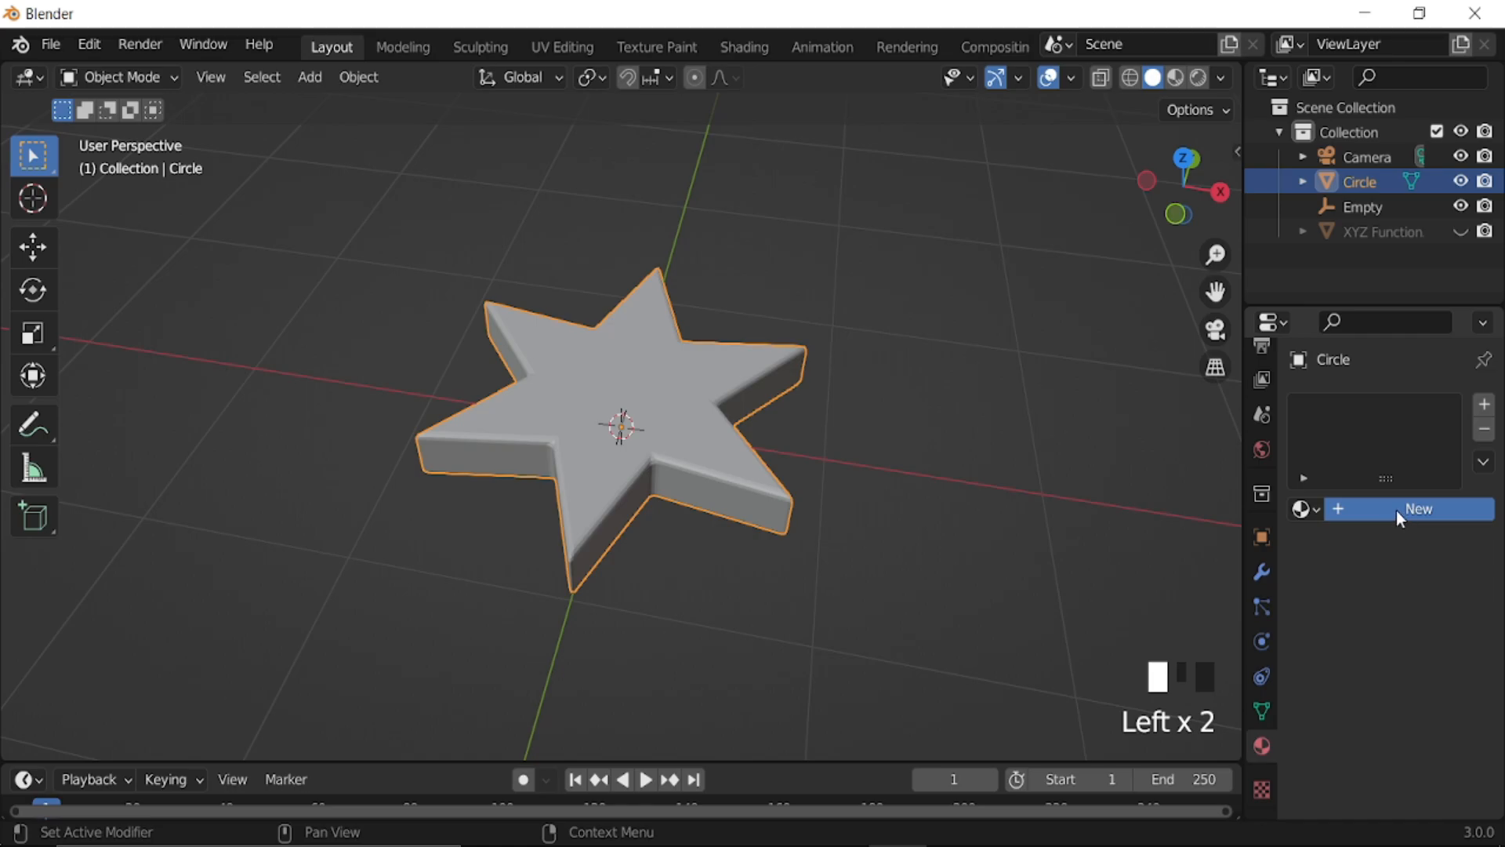
# - Unhide the ring tunnel and move the star down along the Z axis toward the tunnel's narrow end
pyautogui.click(1461, 231)
pyautogui.scroll(-13, 660, 487)
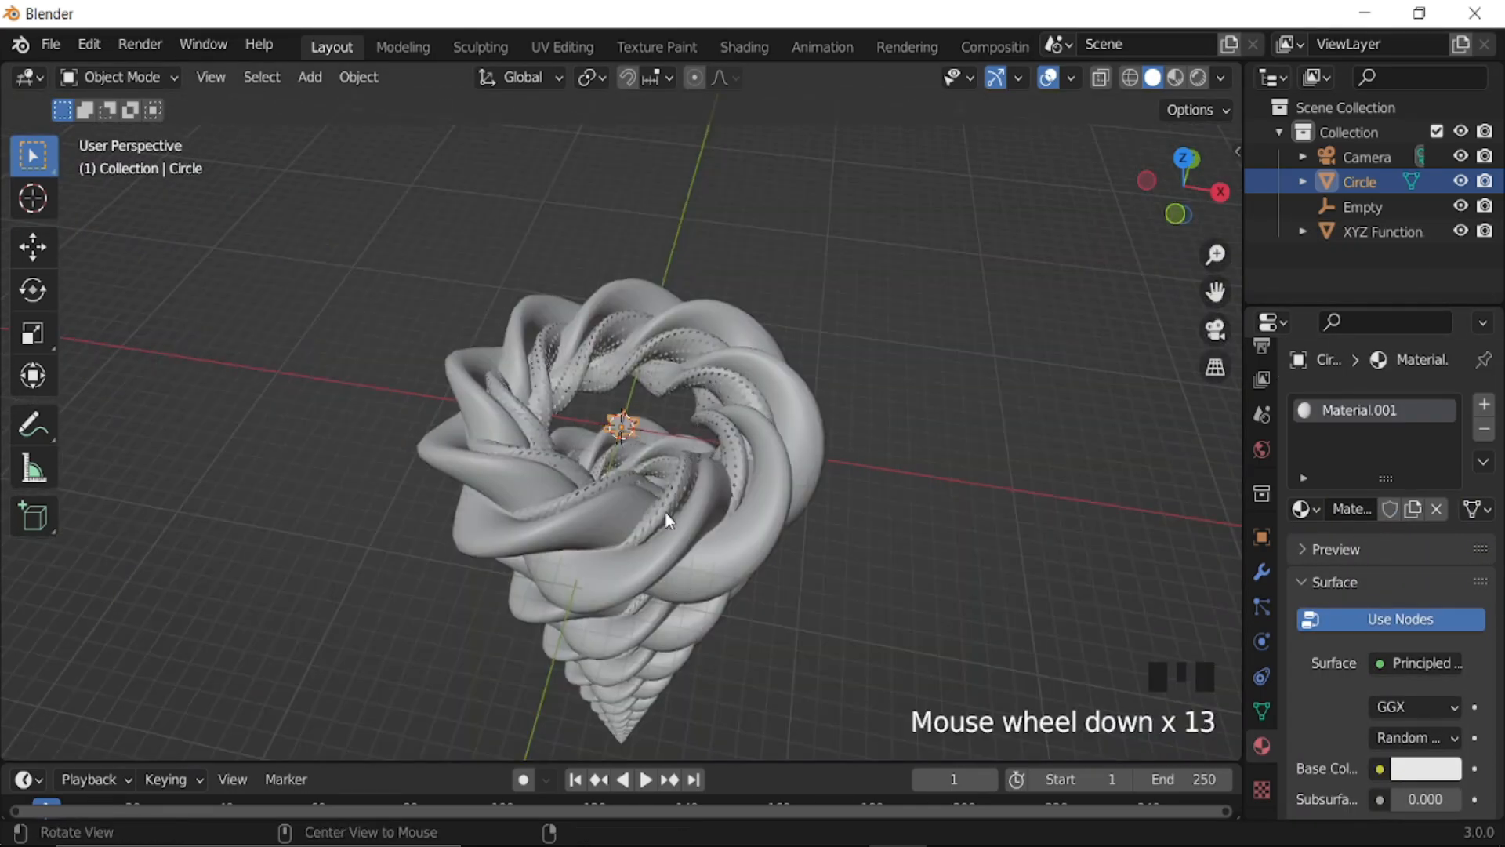
pyautogui.press('KP_3')
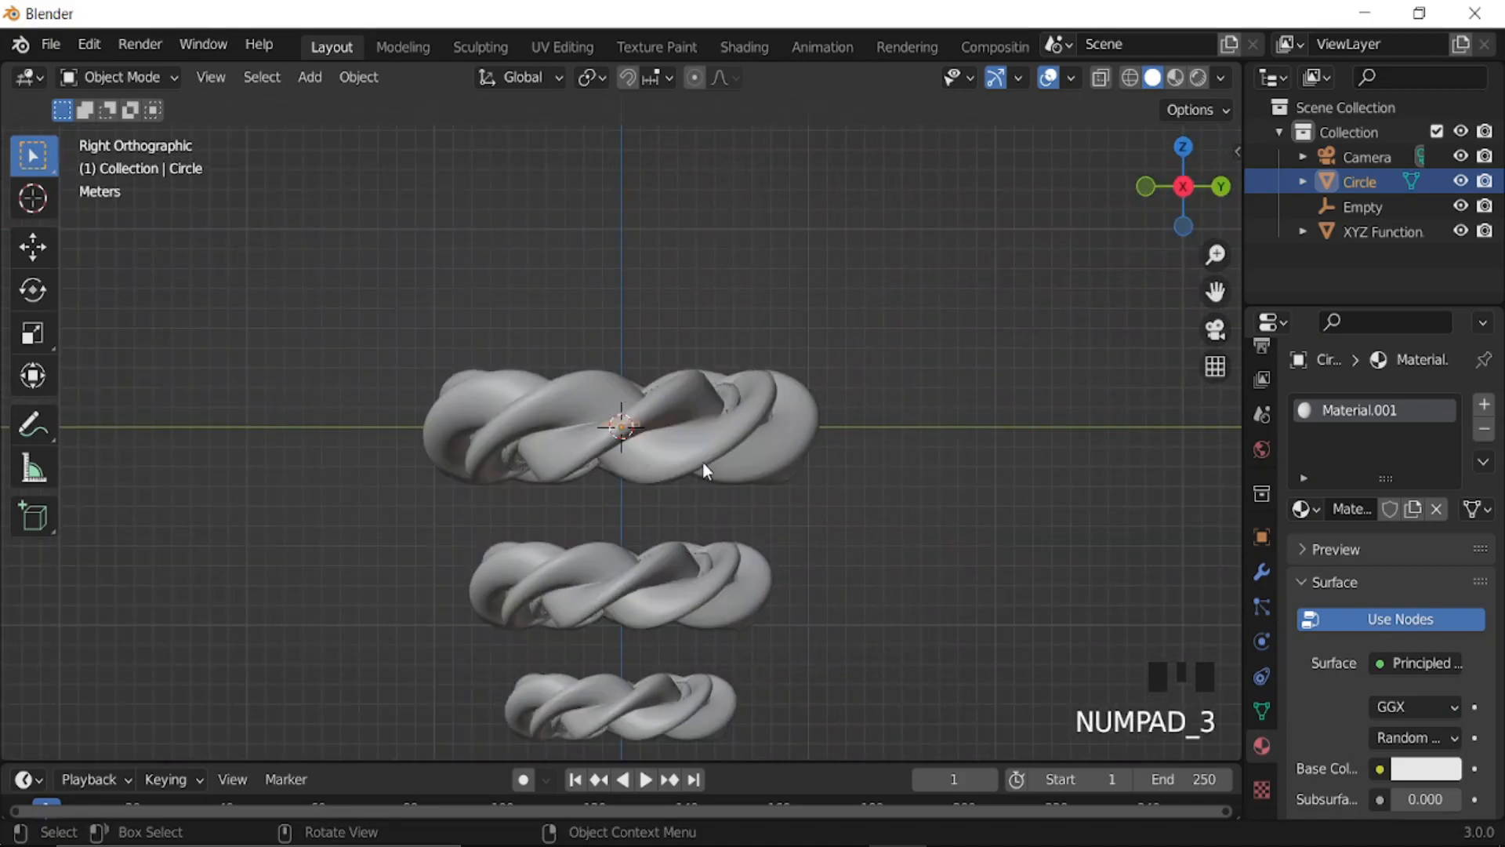
pyautogui.scroll(-9, 706, 470)
pyautogui.press('g')
pyautogui.press('z')
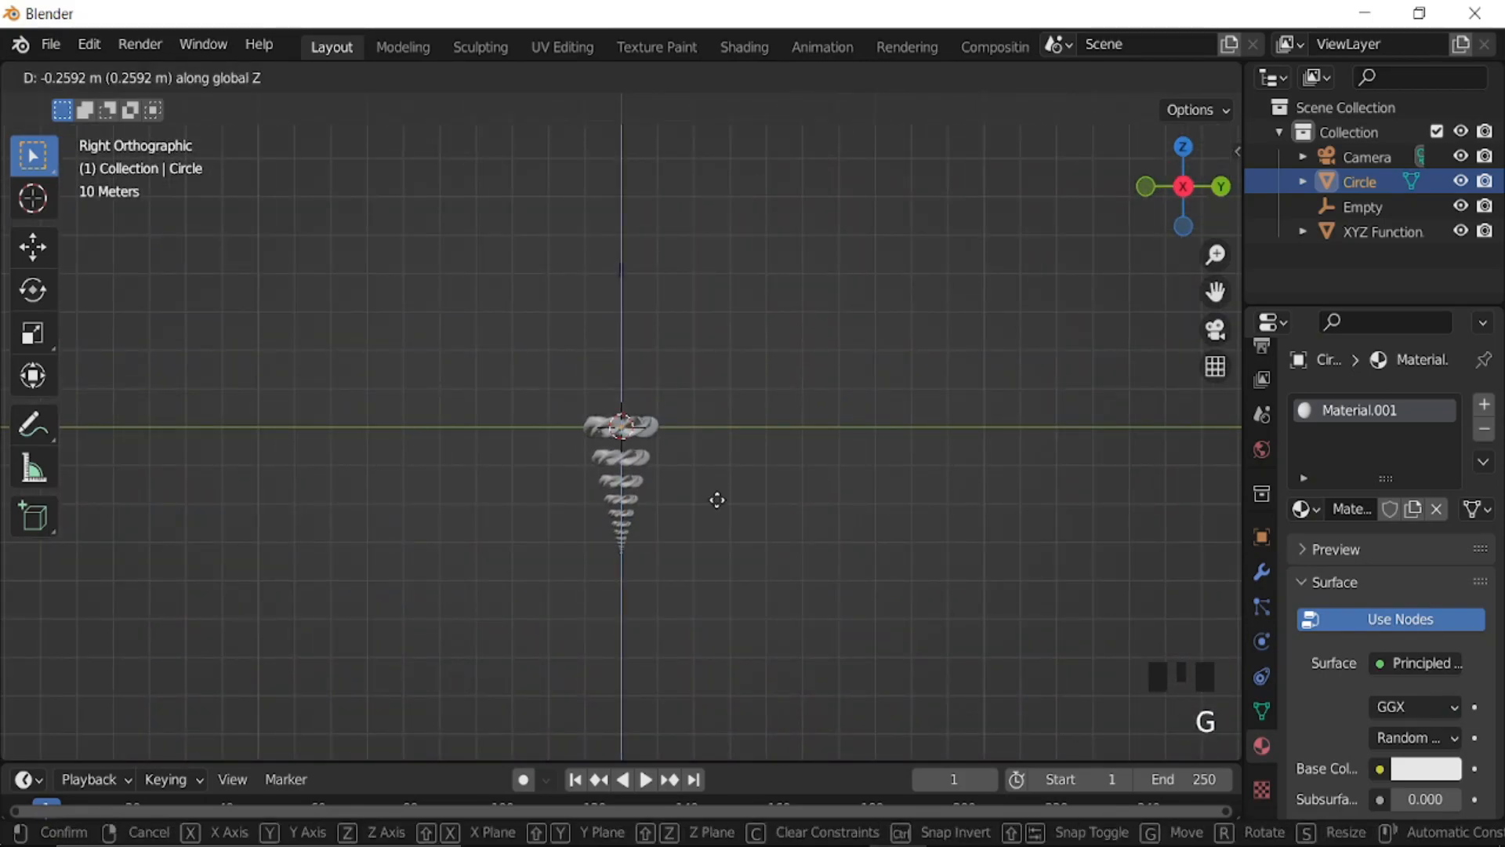
pyautogui.click(716, 617)
pyautogui.press('KP_7')
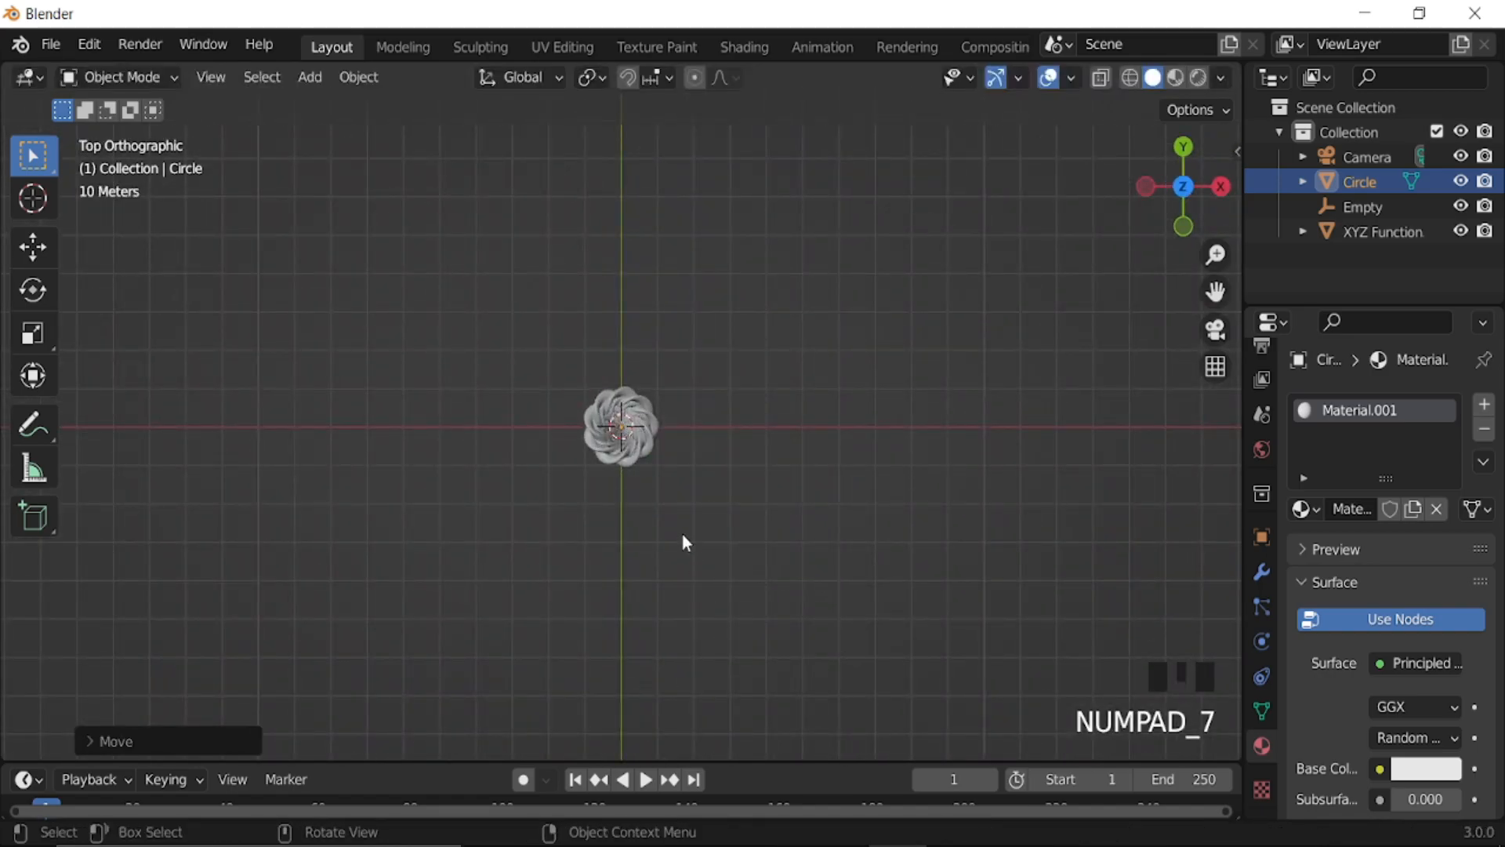
# - Scale the star down to about 0.11 of its size while looking through the camera
pyautogui.scroll(11, 682, 535)
pyautogui.press('KP_0')
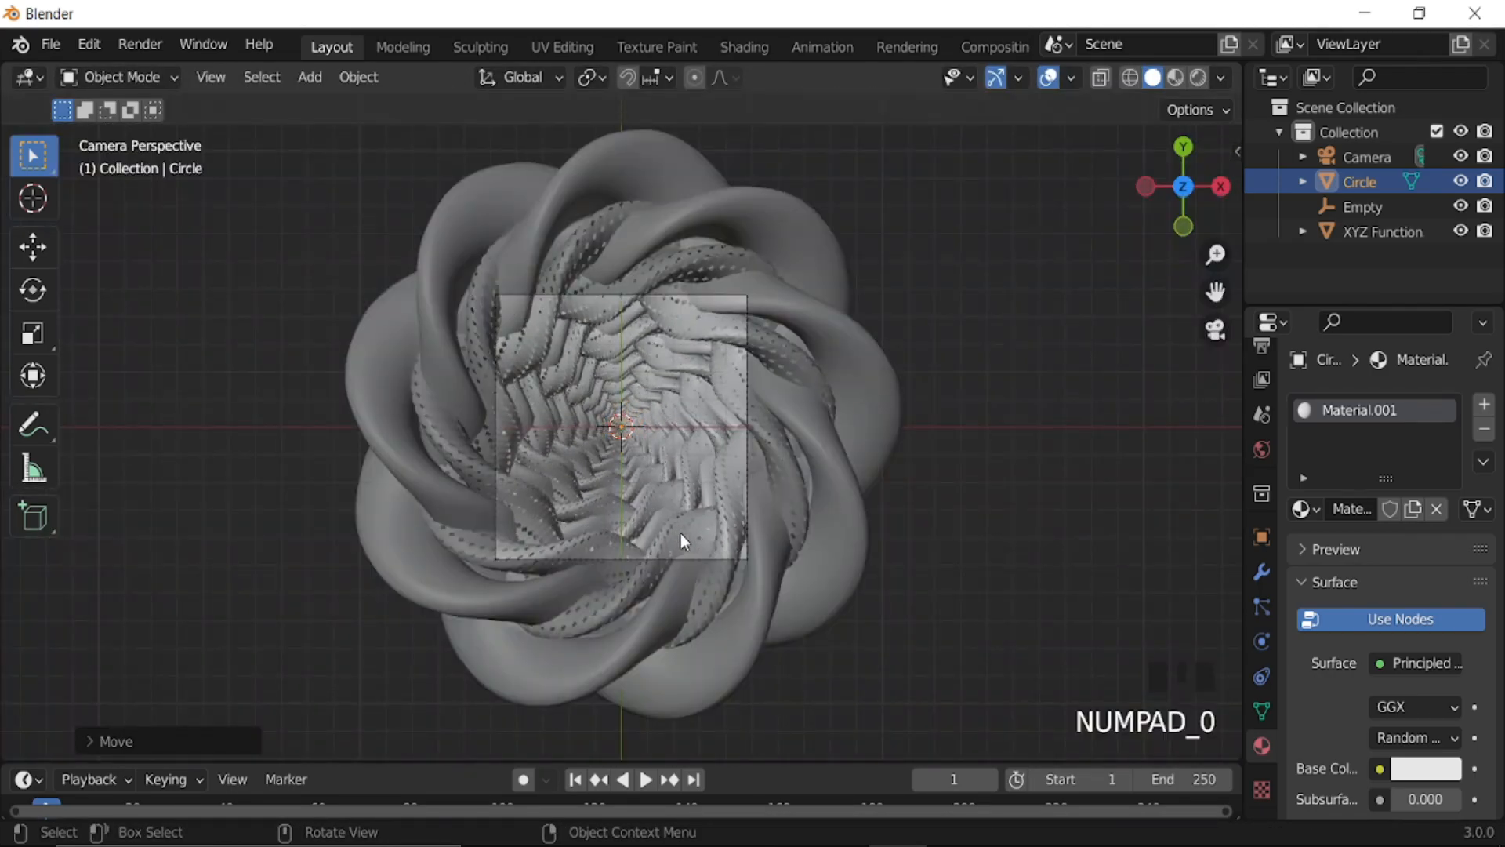
pyautogui.scroll(12, 680, 533)
pyautogui.press('s')
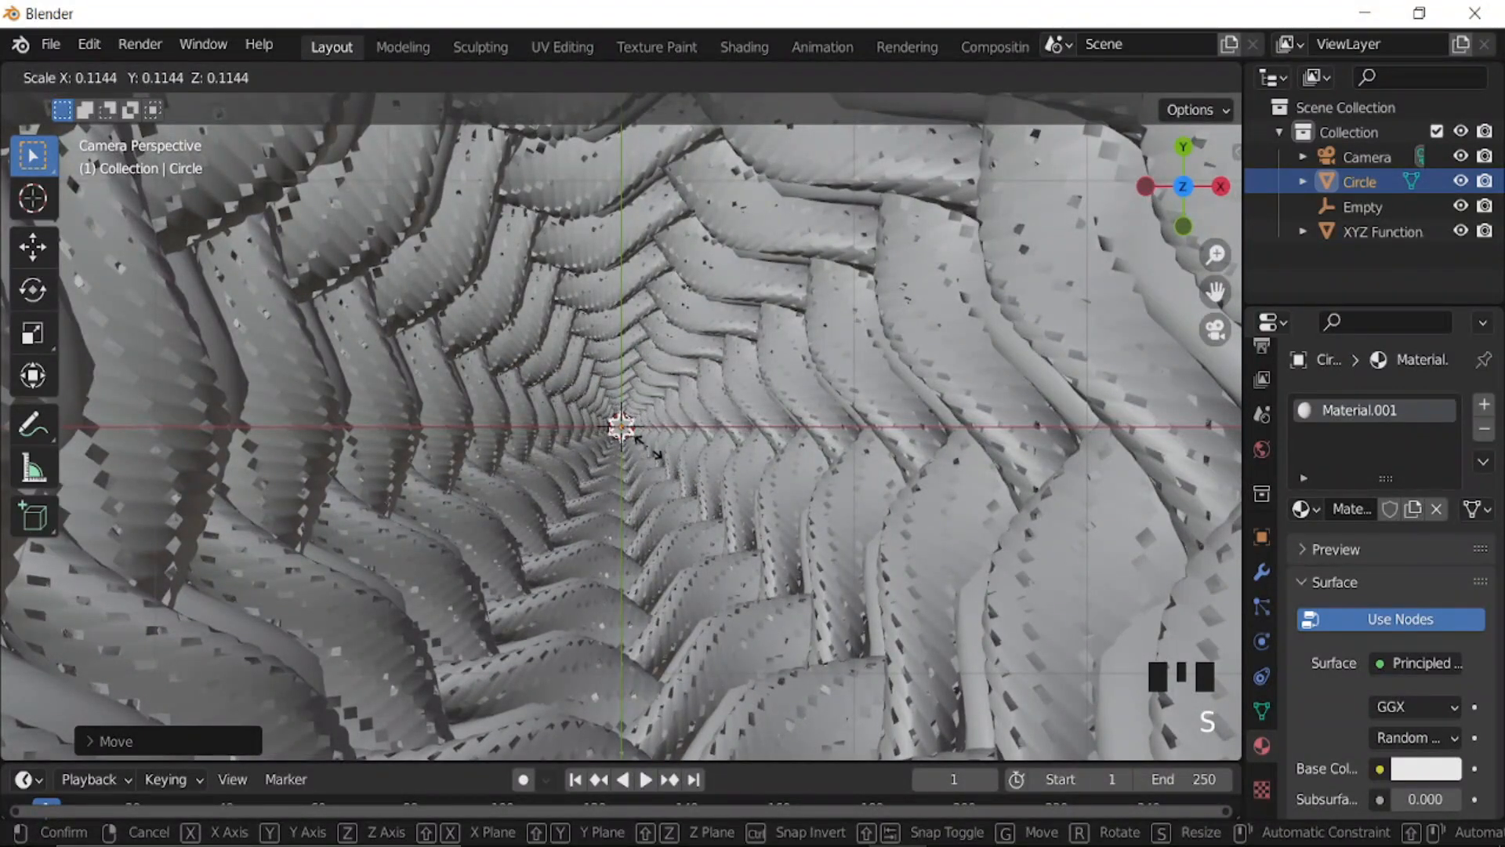
pyautogui.click(650, 450)
pyautogui.scroll(-5, 934, 510)
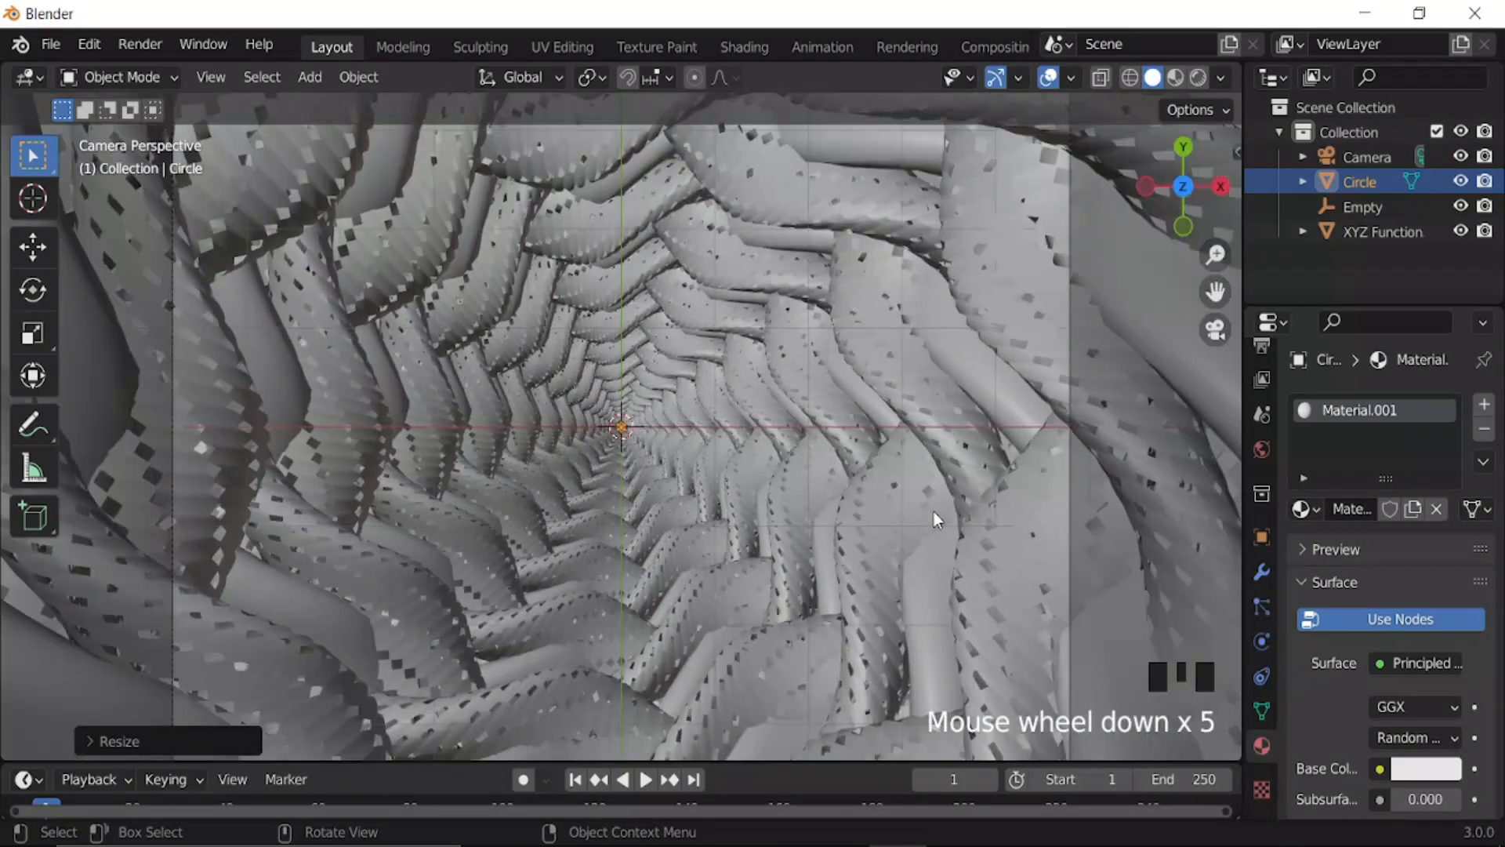
# - Change the star material's surface shader to Emission with a strength of 5
pyautogui.click(1410, 661)
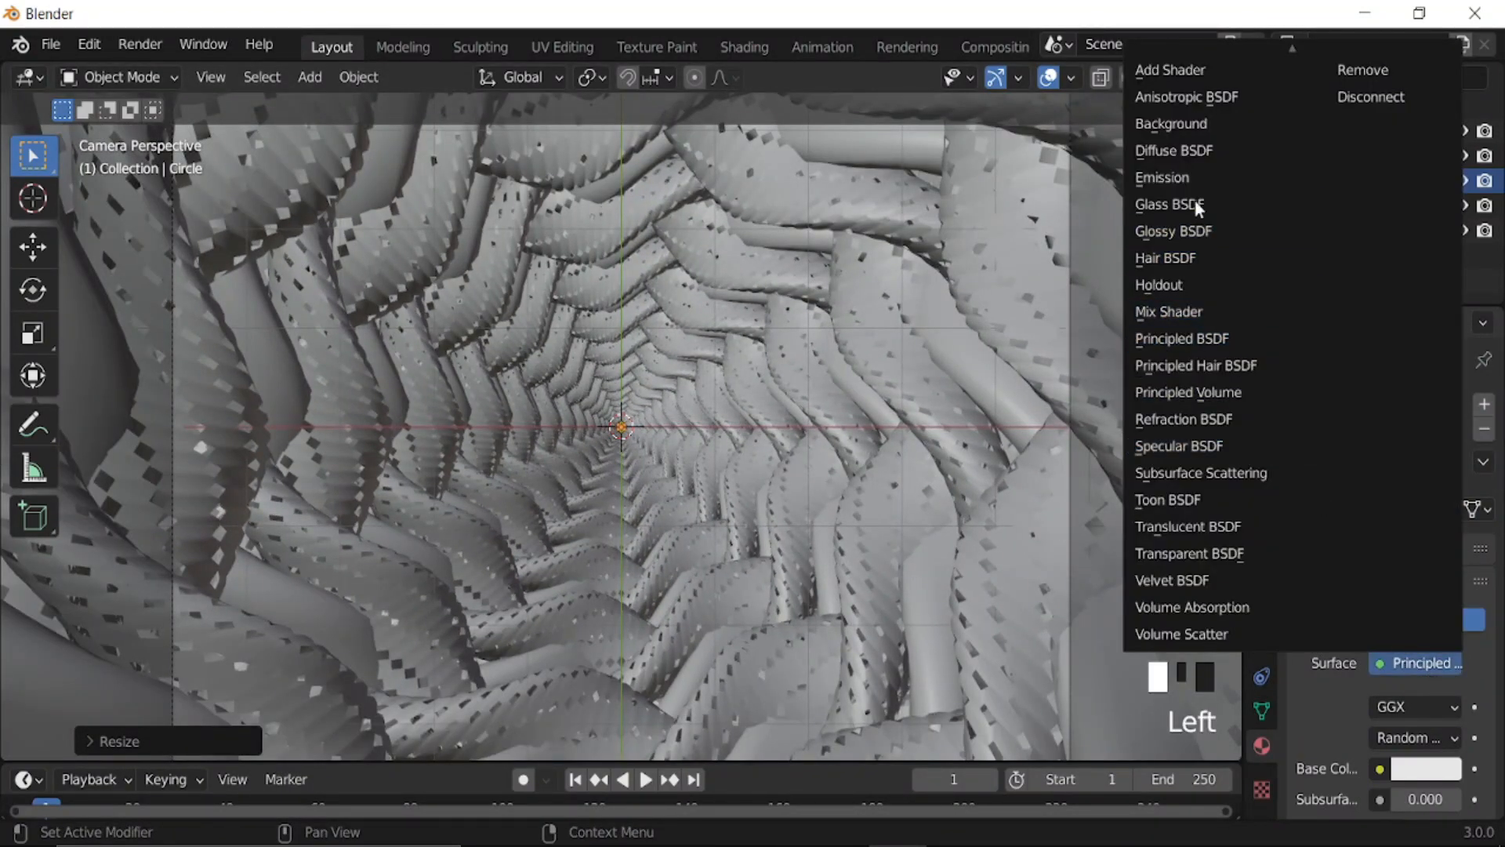
pyautogui.click(1184, 176)
pyautogui.doubleClick(1431, 735)
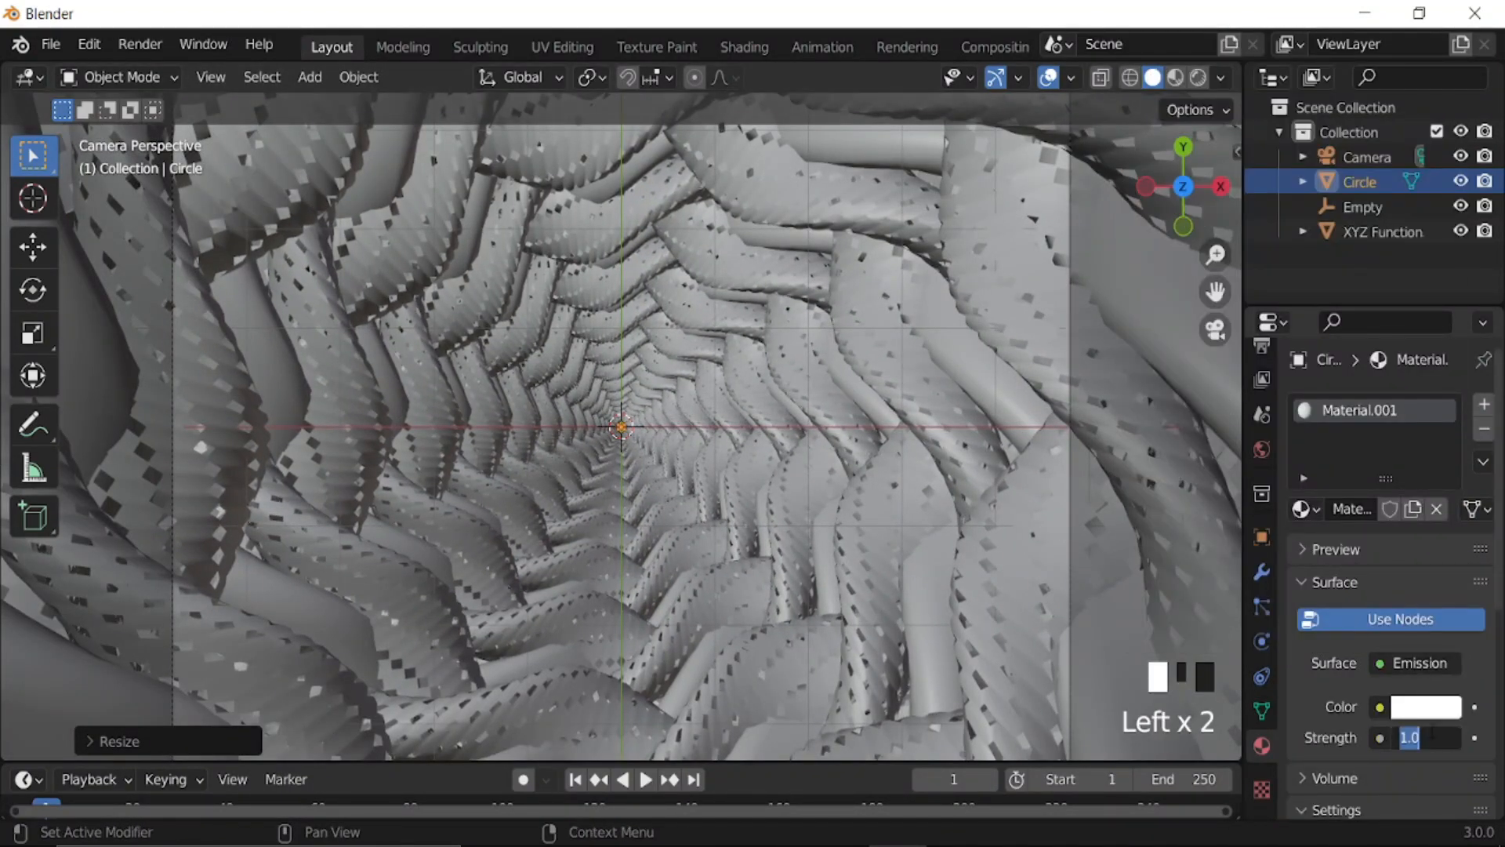
pyautogui.write('5')
pyautogui.press('Return')
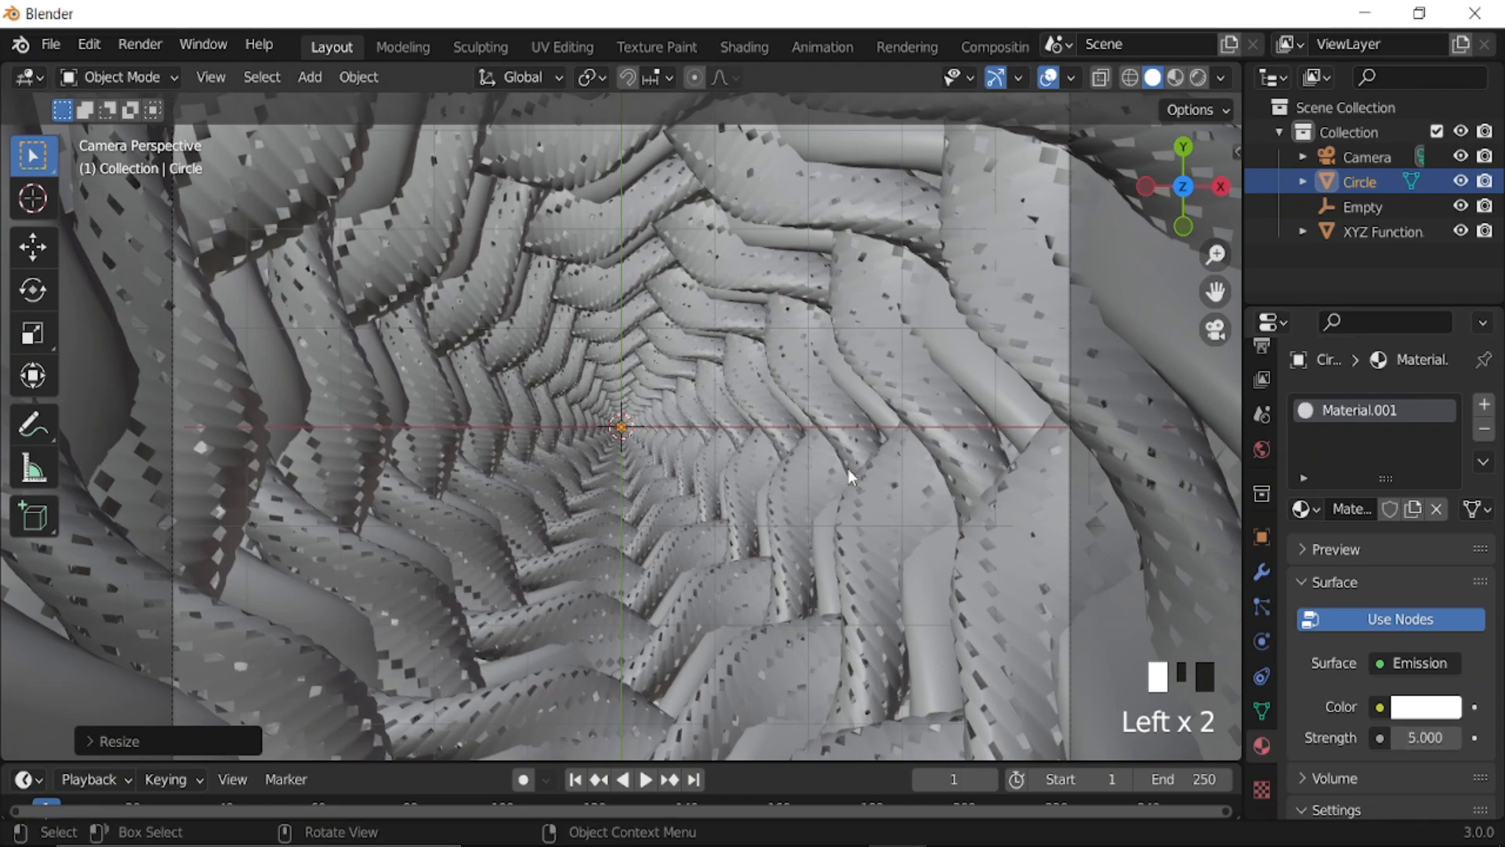
# - Select the ring tunnel and show the viewport in rendered shading
pyautogui.scroll(-4, 812, 489)
pyautogui.click(976, 425)
pyautogui.scroll(-2, 1051, 337)
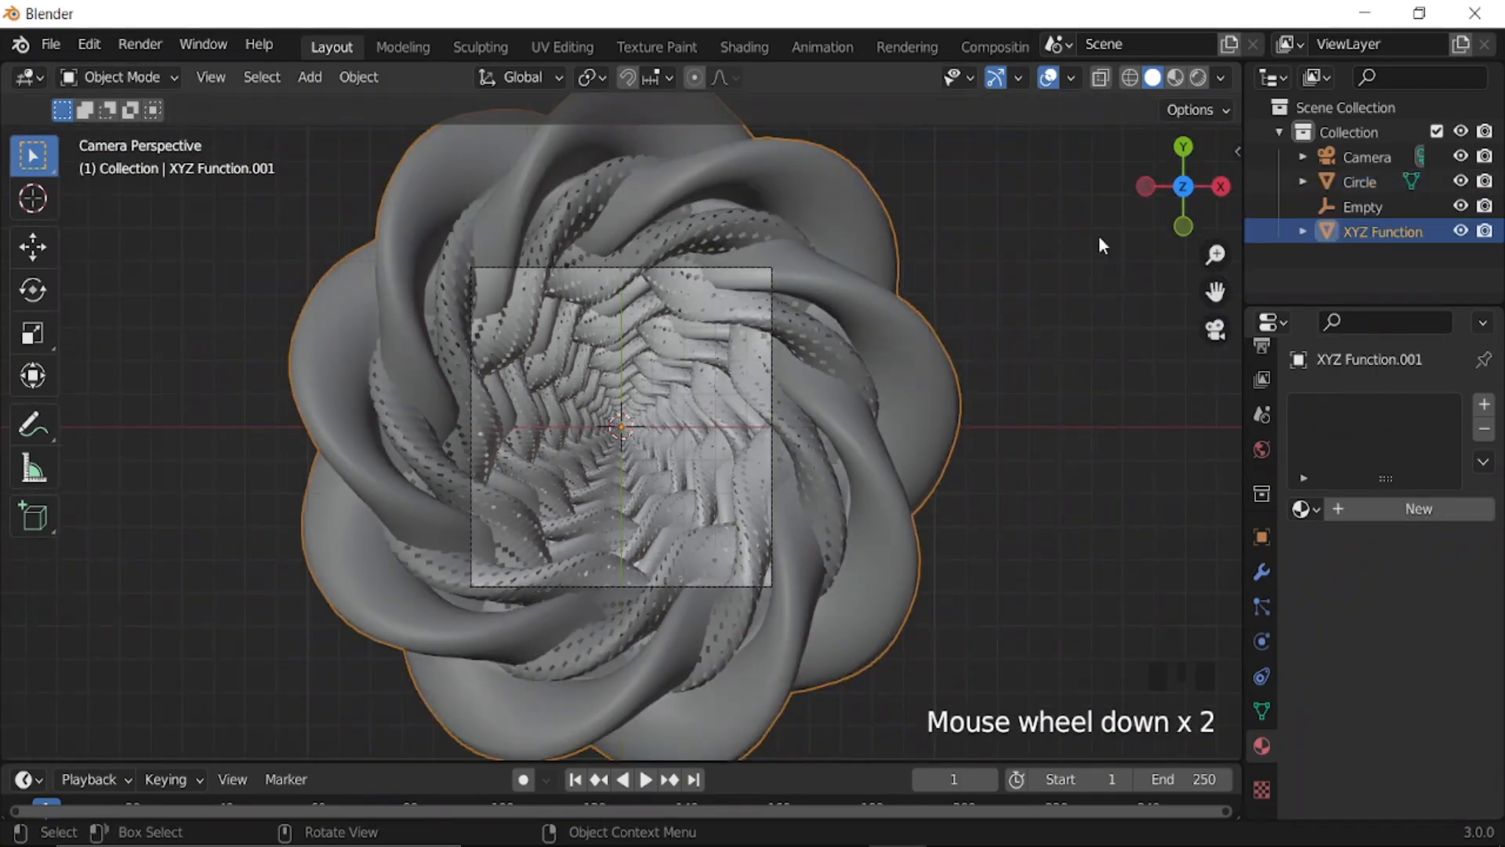
pyautogui.click(1198, 77)
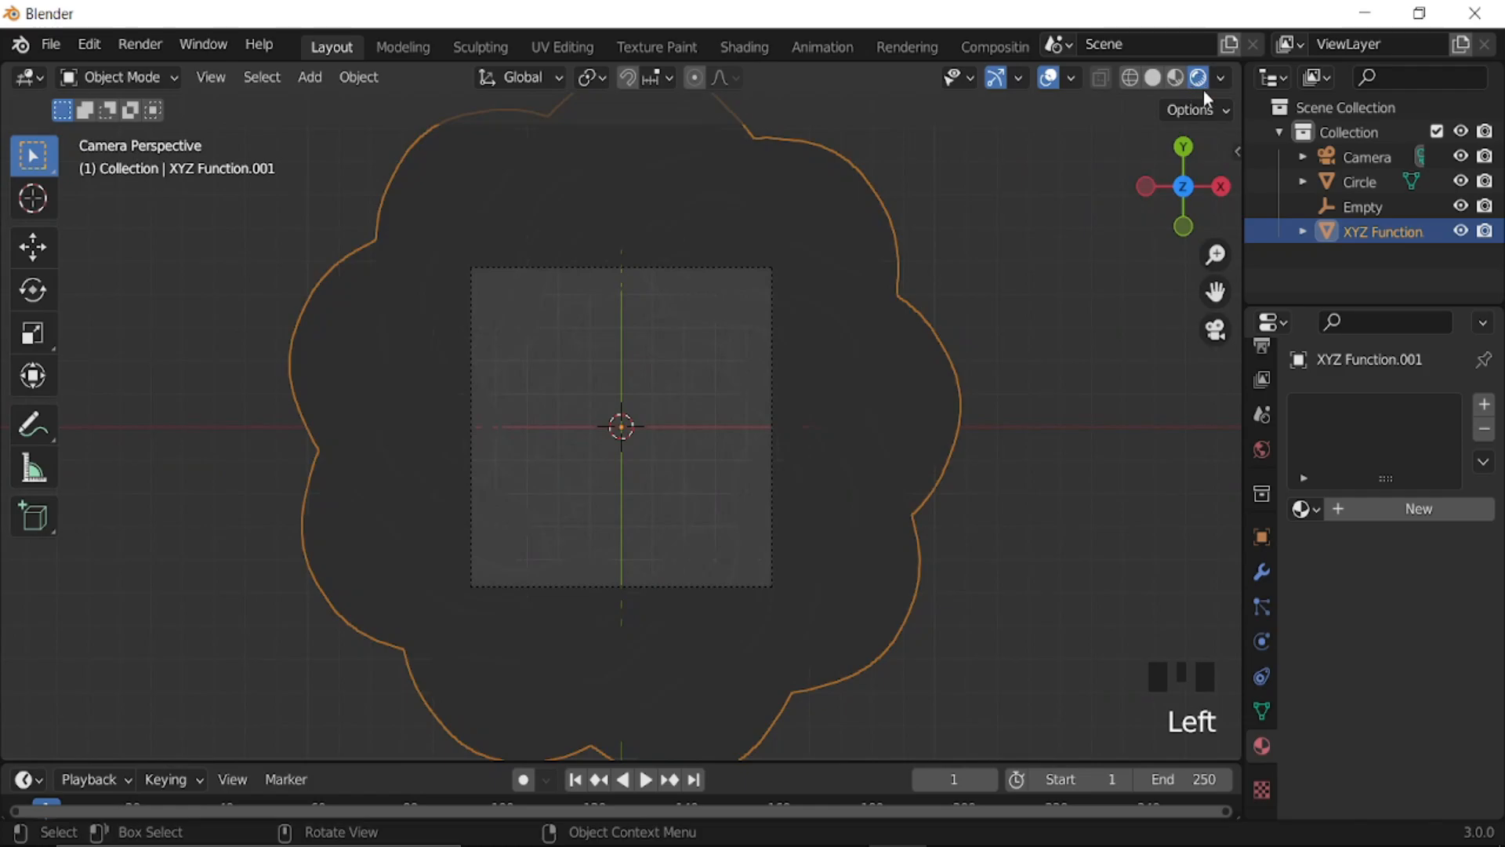
# - Split the 3D viewport vertically and turn the new area into a Shader Editor without its sidebar
pyautogui.moveTo(1245, 63); pyautogui.dragTo(853, 41)
pyautogui.moveTo(1241, 66); pyautogui.dragTo(735, 77)
pyautogui.click(759, 76)
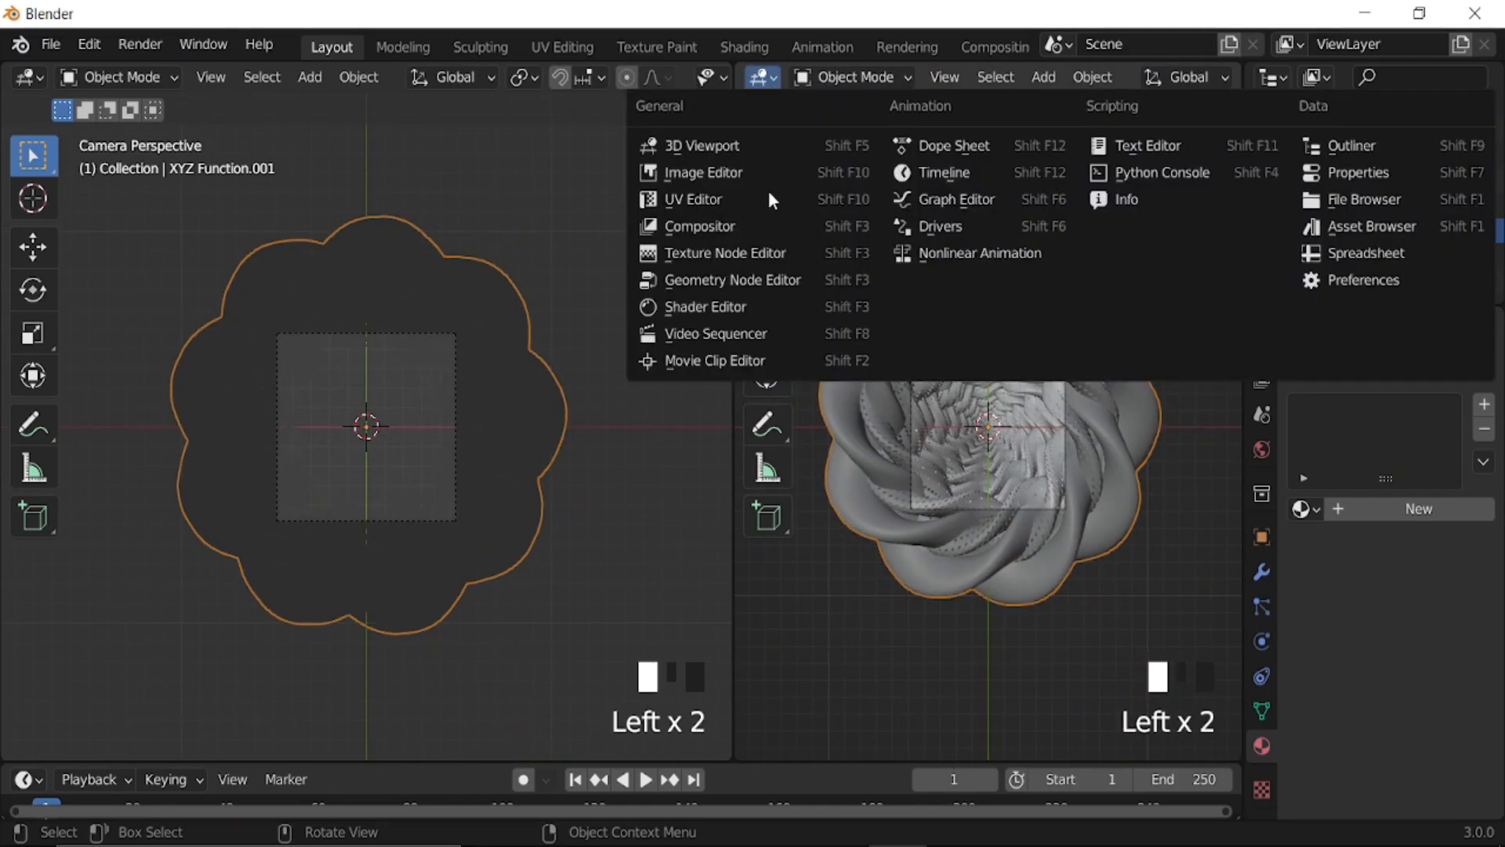
pyautogui.click(745, 306)
pyautogui.press('n')
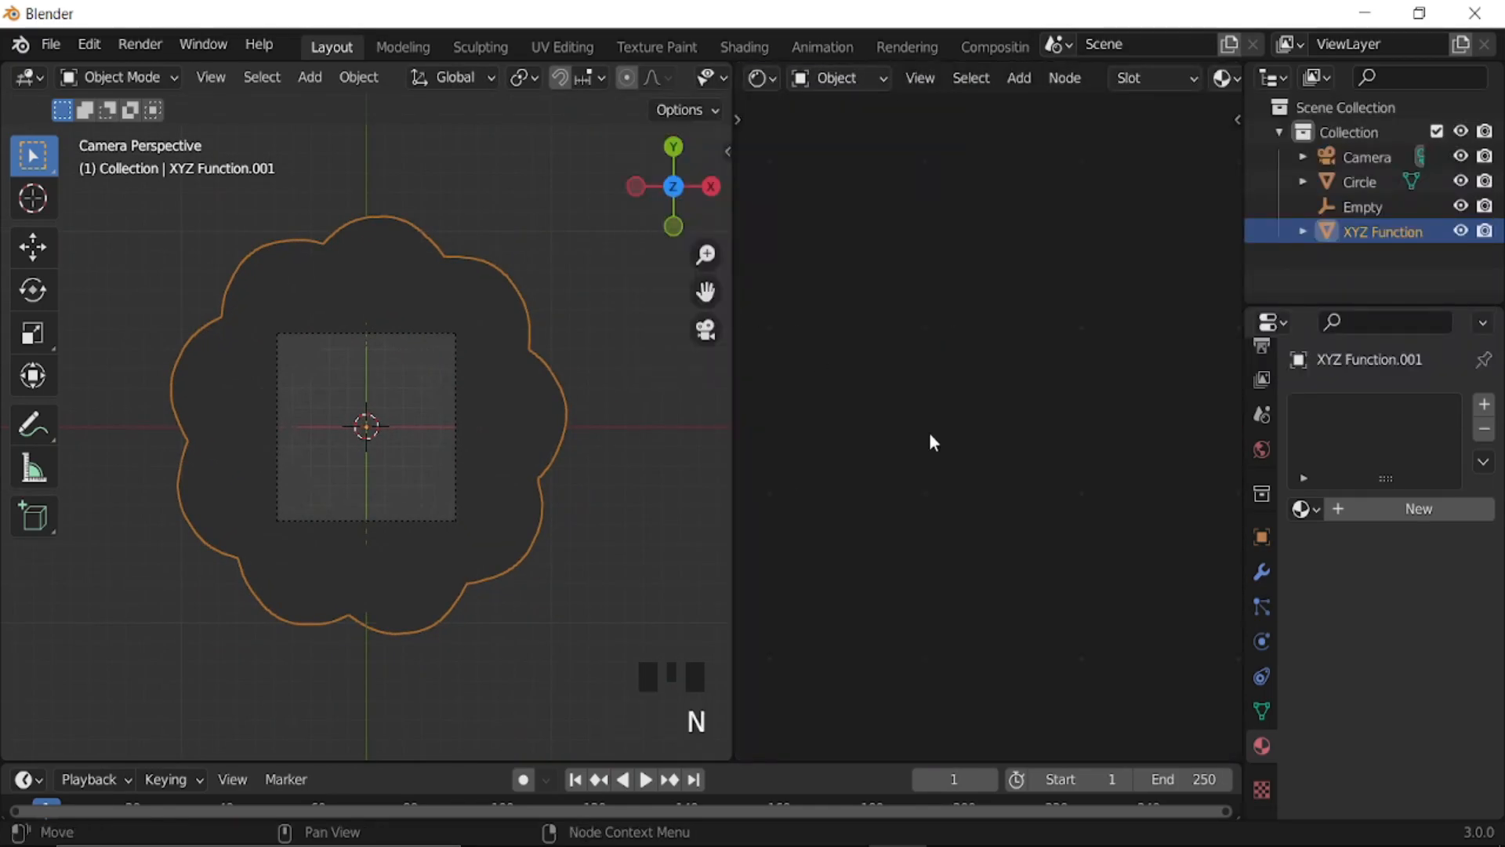
# - Create a new material for the ring tunnel in the Shader Editor
pyautogui.moveTo(973, 76); pyautogui.dragTo(768, 77, button='middle')
pyautogui.moveTo(1025, 82); pyautogui.dragTo(892, 81, button='middle')
pyautogui.click(944, 81)
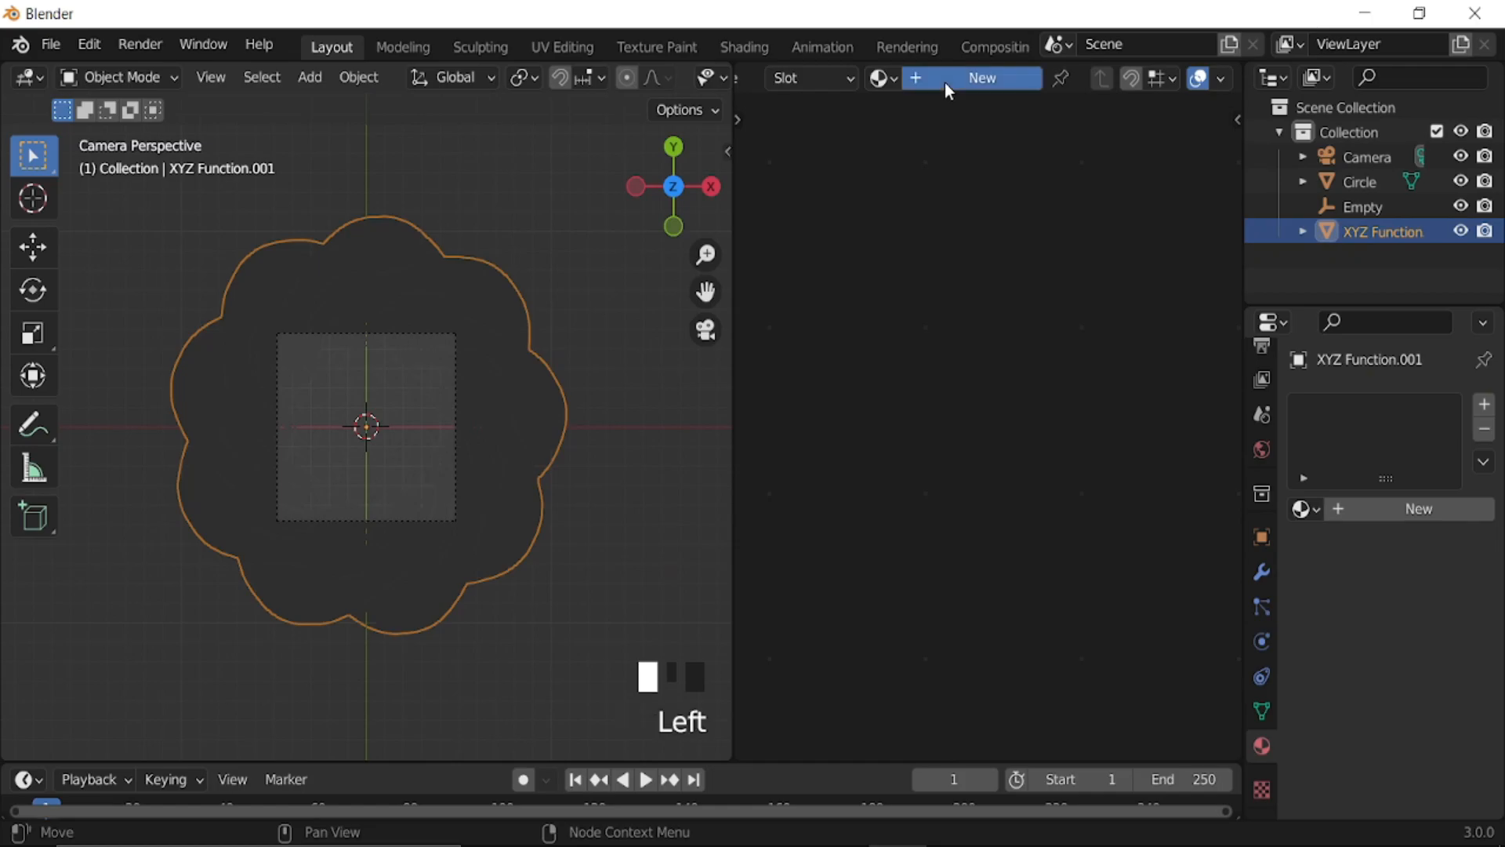
pyautogui.scroll(13, 996, 587)
pyautogui.moveTo(985, 561); pyautogui.dragTo(1145, 410, button='middle')
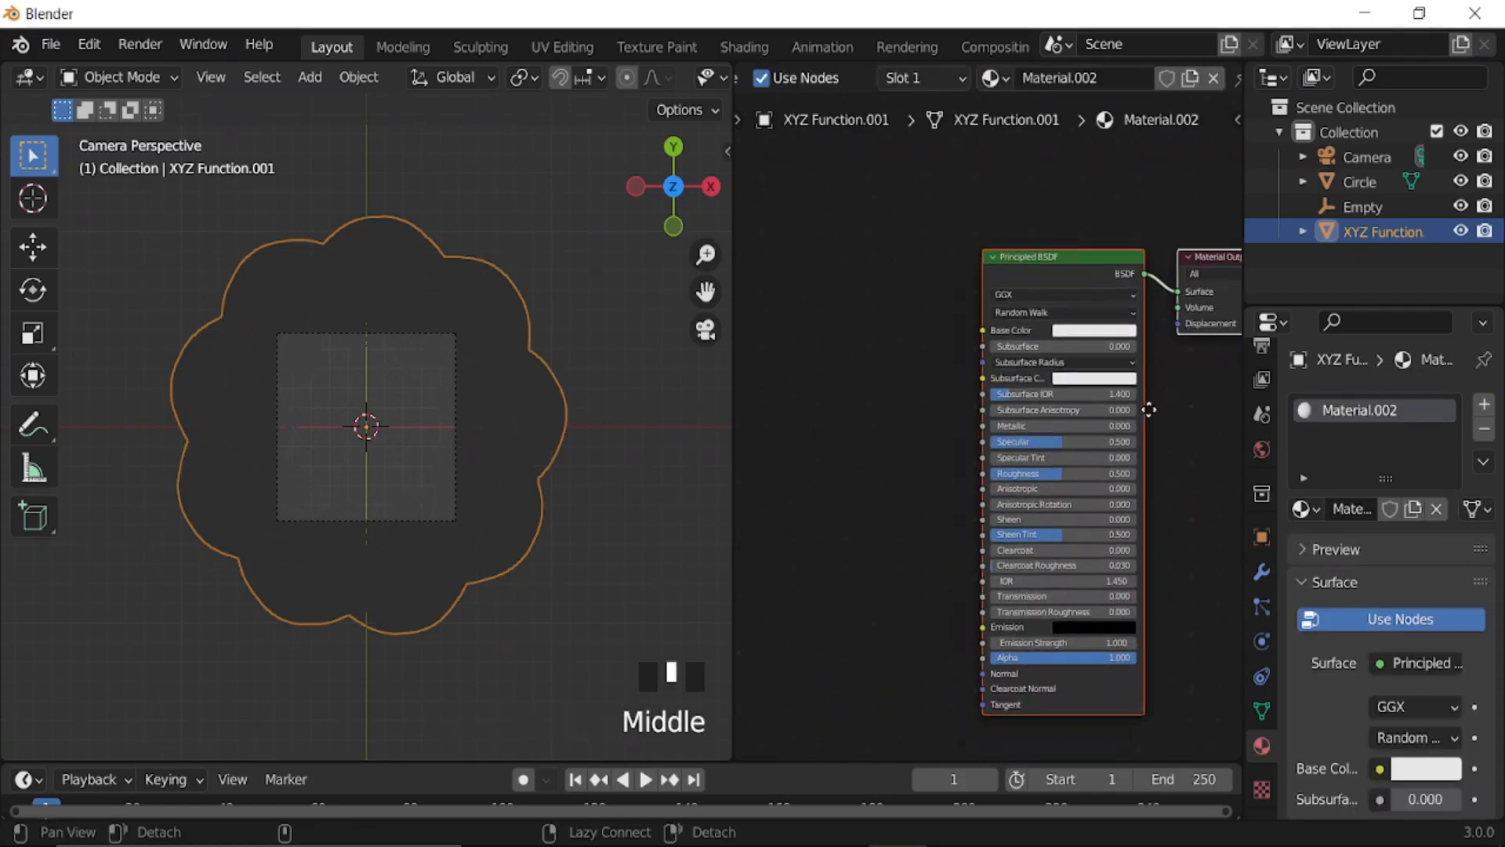
# - Add a Mix Shader node and place it beside the Material Output in the ring's node tree
pyautogui.hotkey('shift', 'a')
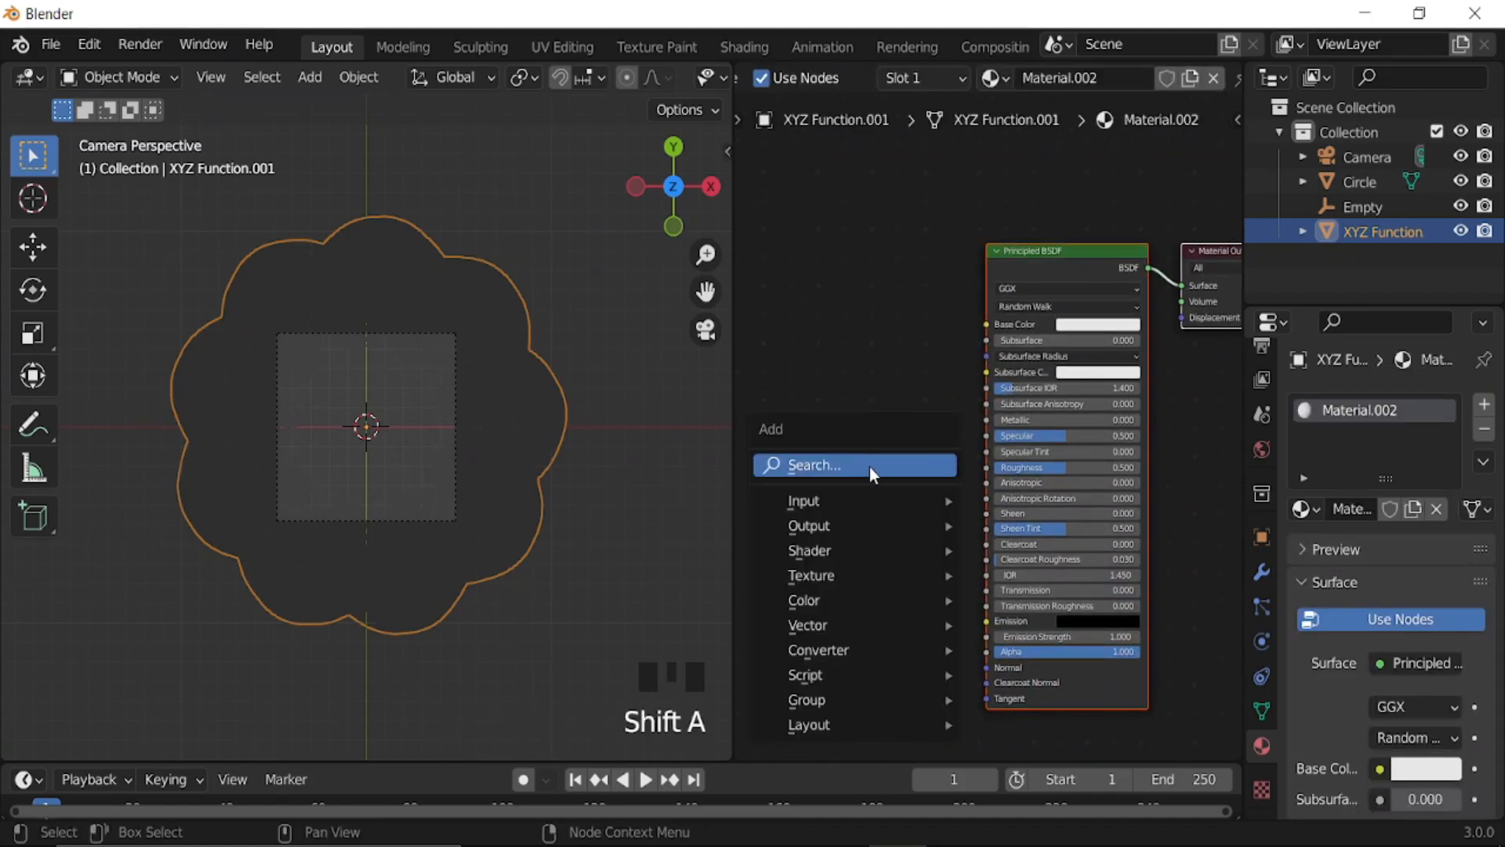
pyautogui.click(869, 467)
pyautogui.write('mix')
pyautogui.press('Down')
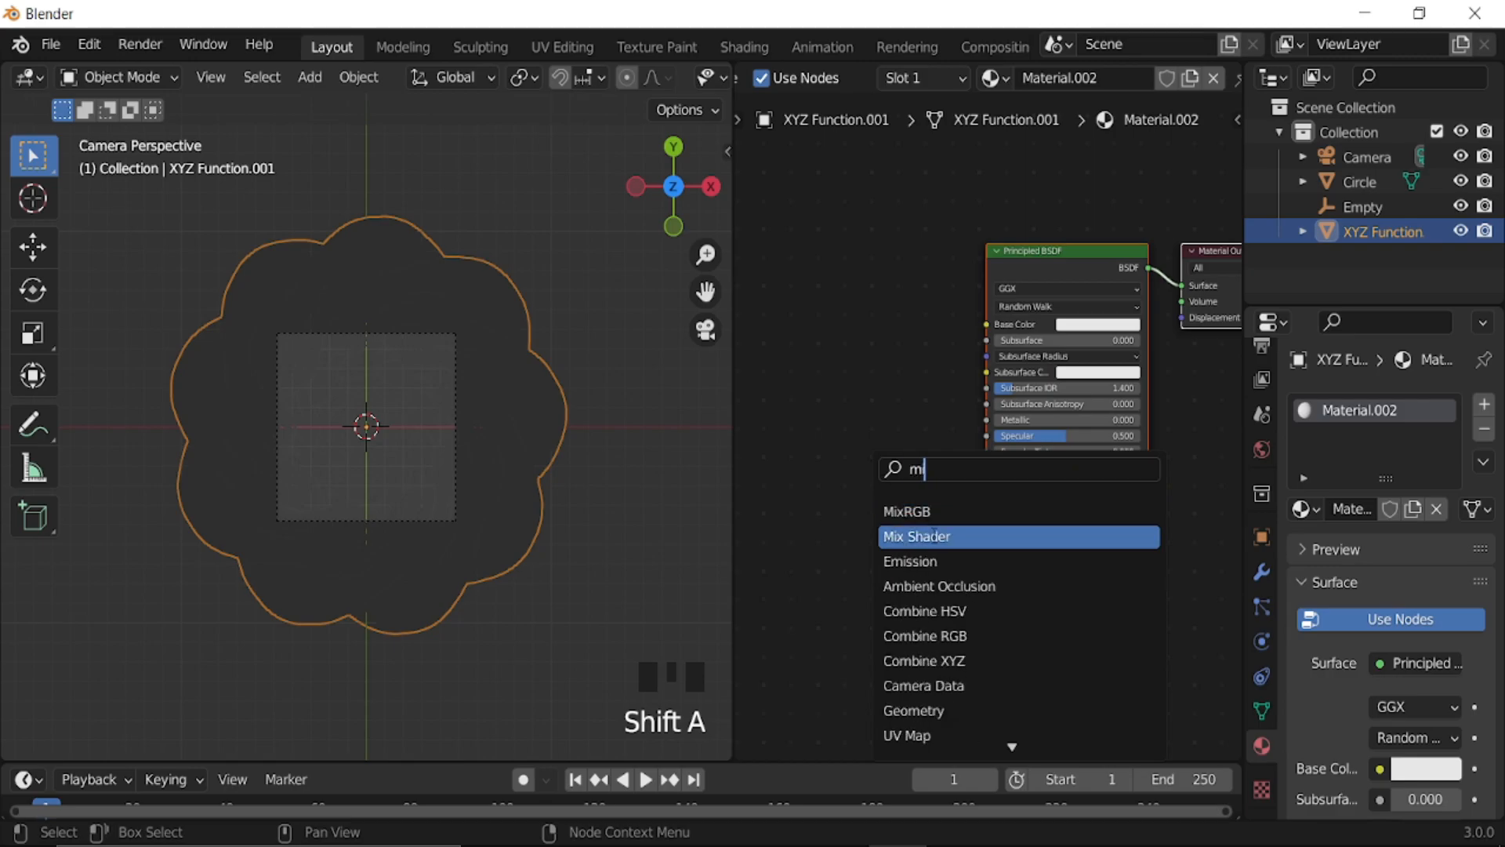
pyautogui.press('Return')
pyautogui.click(1193, 464)
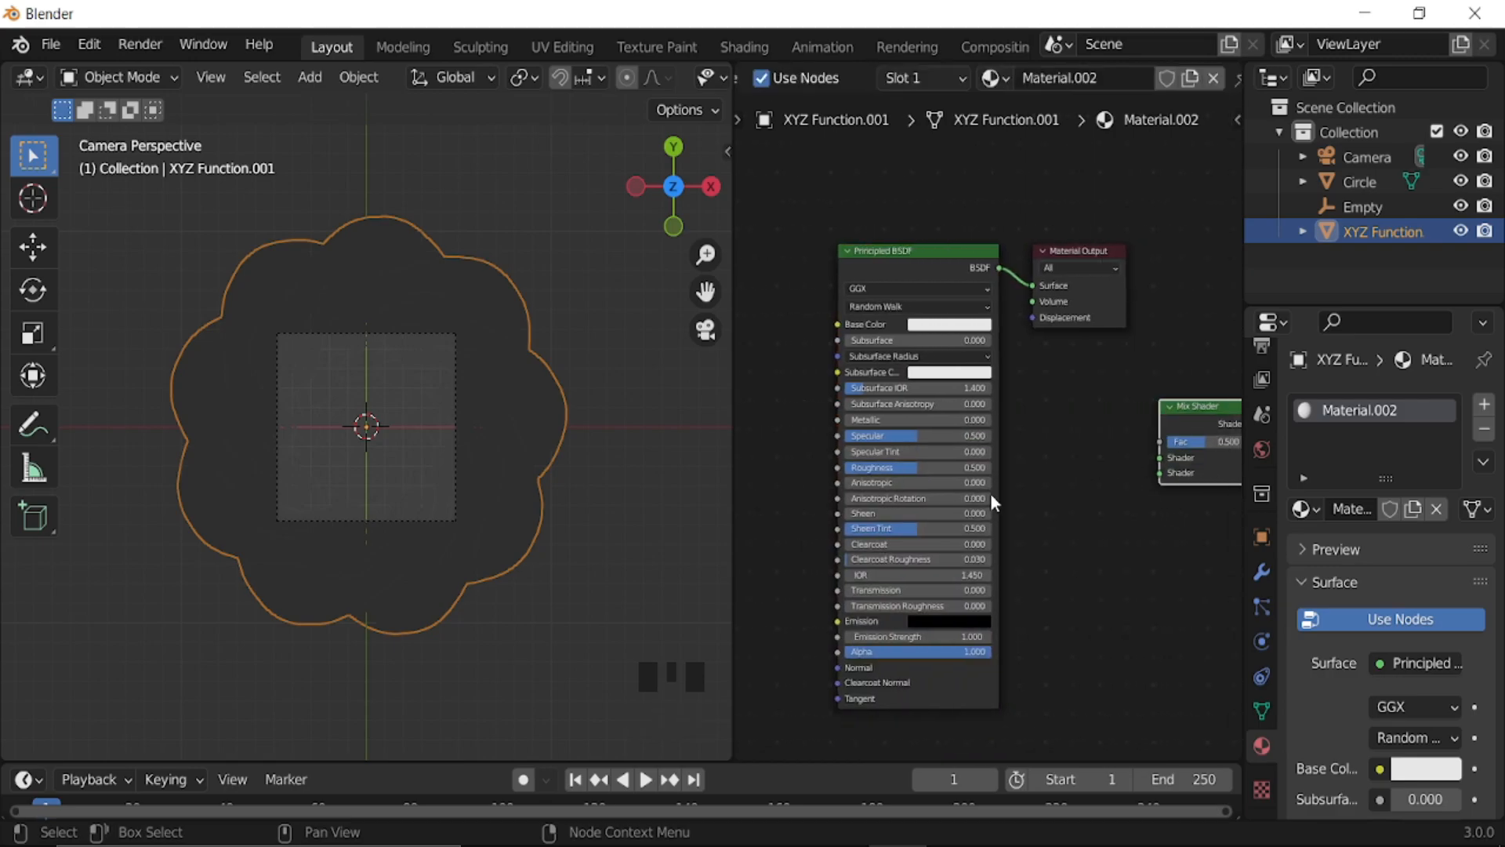
# - Add a Wave Texture node and place it ahead of the Principled BSDF
pyautogui.hotkey('shift', 'a')
pyautogui.click(1015, 553)
pyautogui.write('wave')
pyautogui.press('Down')
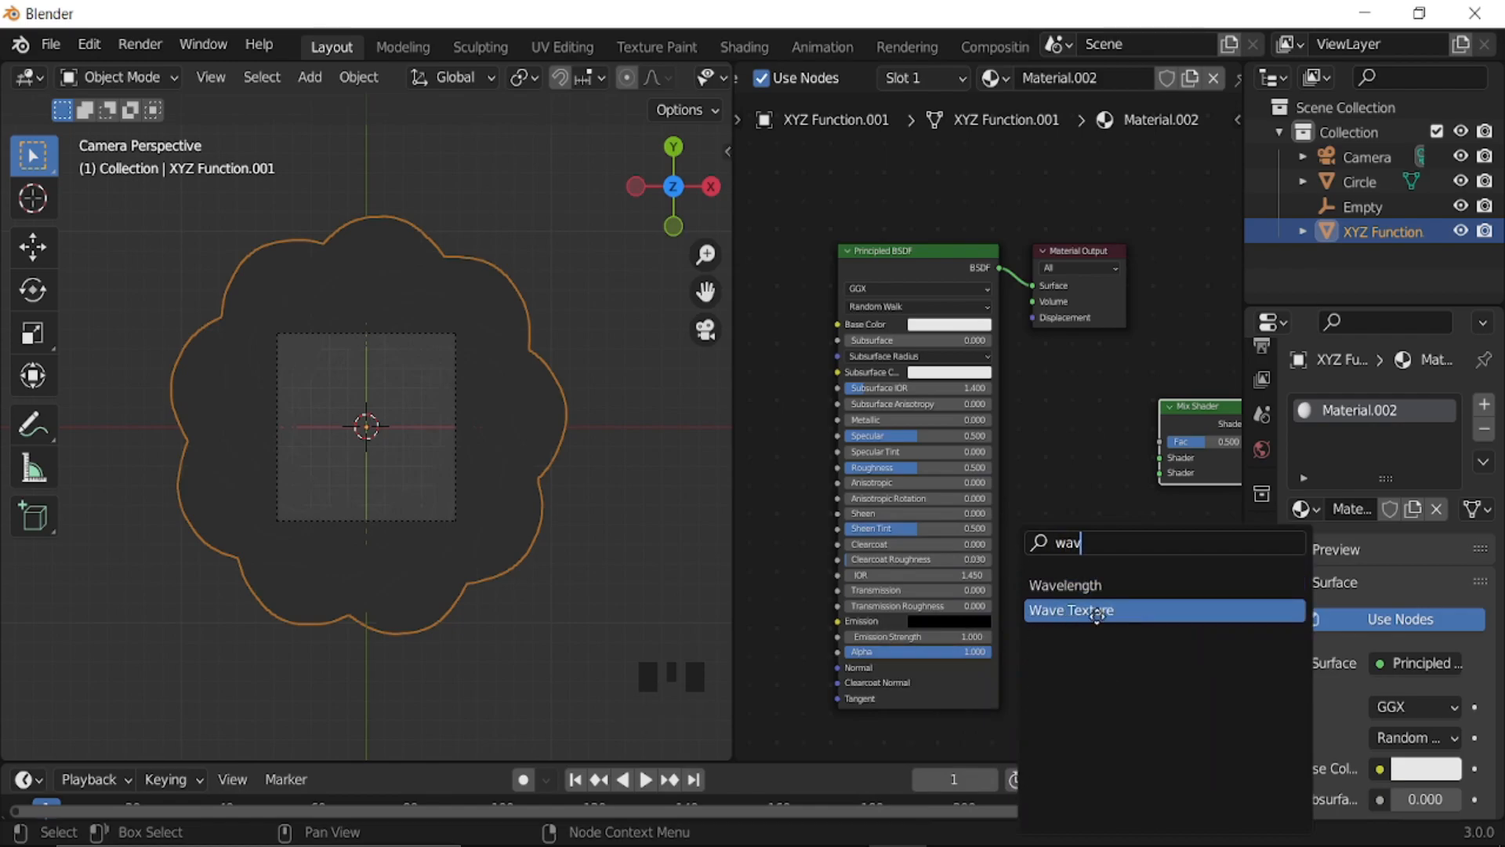
pyautogui.press('Return')
pyautogui.click(751, 386)
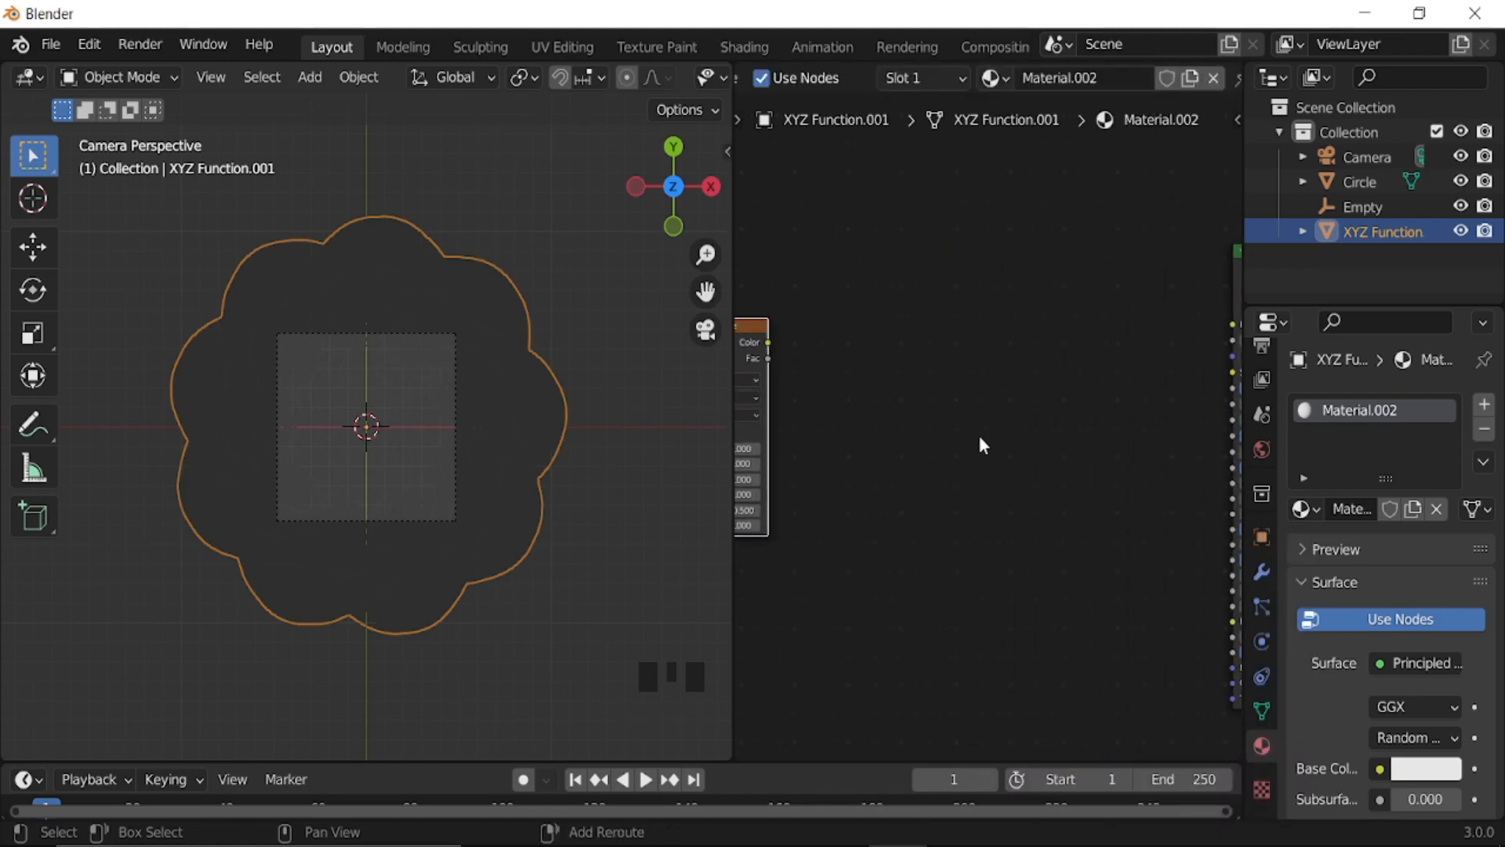
# - Add a ColorRamp node and link it between the Wave Texture's Color output and the Principled BSDF's Base Color
pyautogui.hotkey('shift', 'a')
pyautogui.click(933, 431)
pyautogui.write('co')
pyautogui.click(1011, 479)
pyautogui.click(992, 389)
pyautogui.moveTo(772, 359); pyautogui.dragTo(916, 485)
pyautogui.moveTo(1107, 433); pyautogui.dragTo(893, 466, button='middle')
pyautogui.moveTo(864, 403); pyautogui.dragTo(1015, 358)
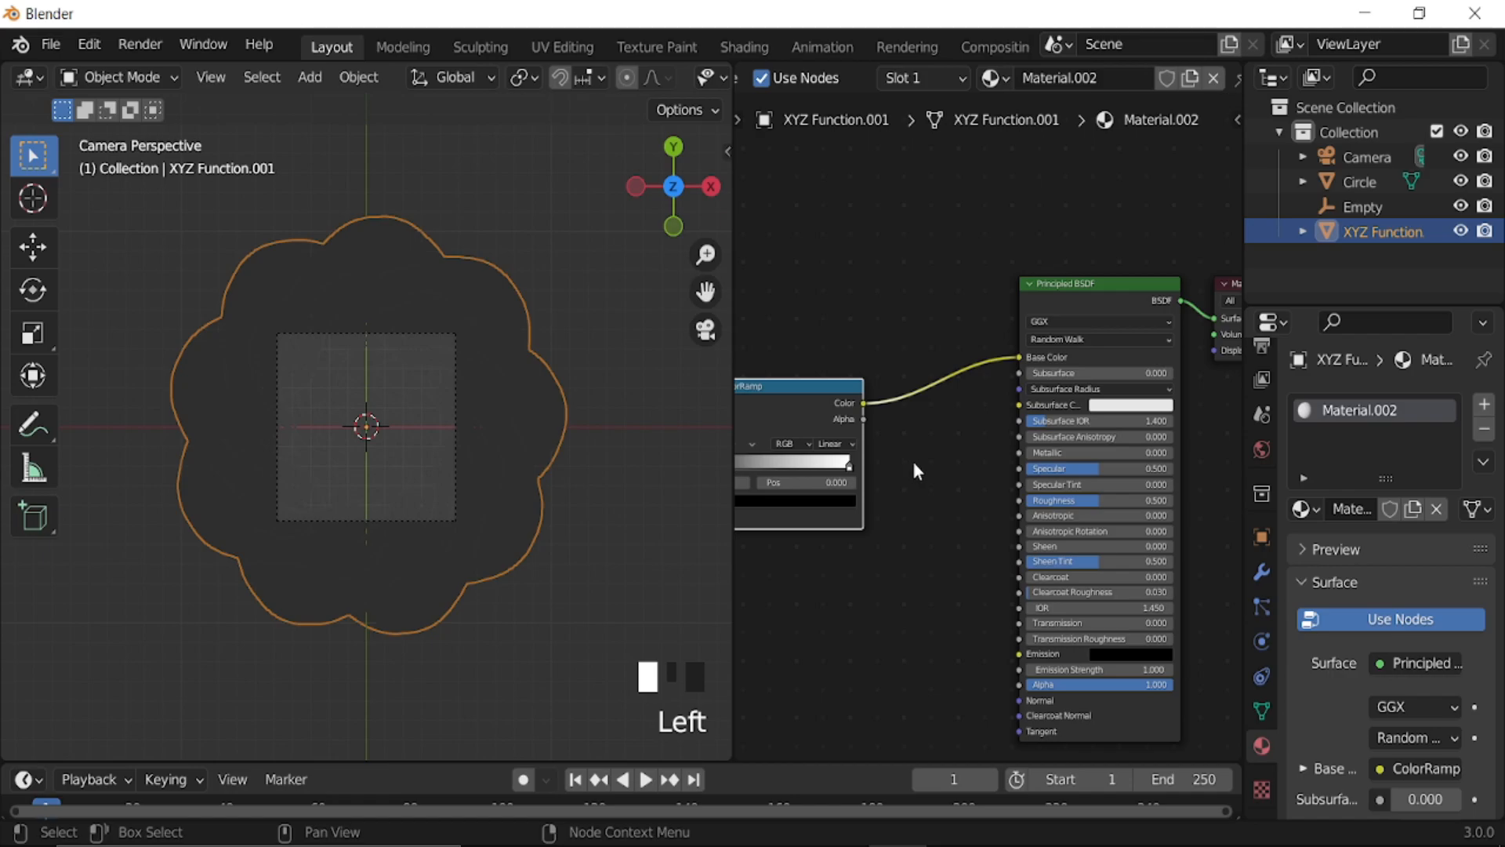
# - Set the Wave Texture's bands direction to Z
pyautogui.middleClick(945, 466)
pyautogui.moveTo(945, 466); pyautogui.dragTo(780, 420, button='middle')
pyautogui.scroll(5, 863, 431)
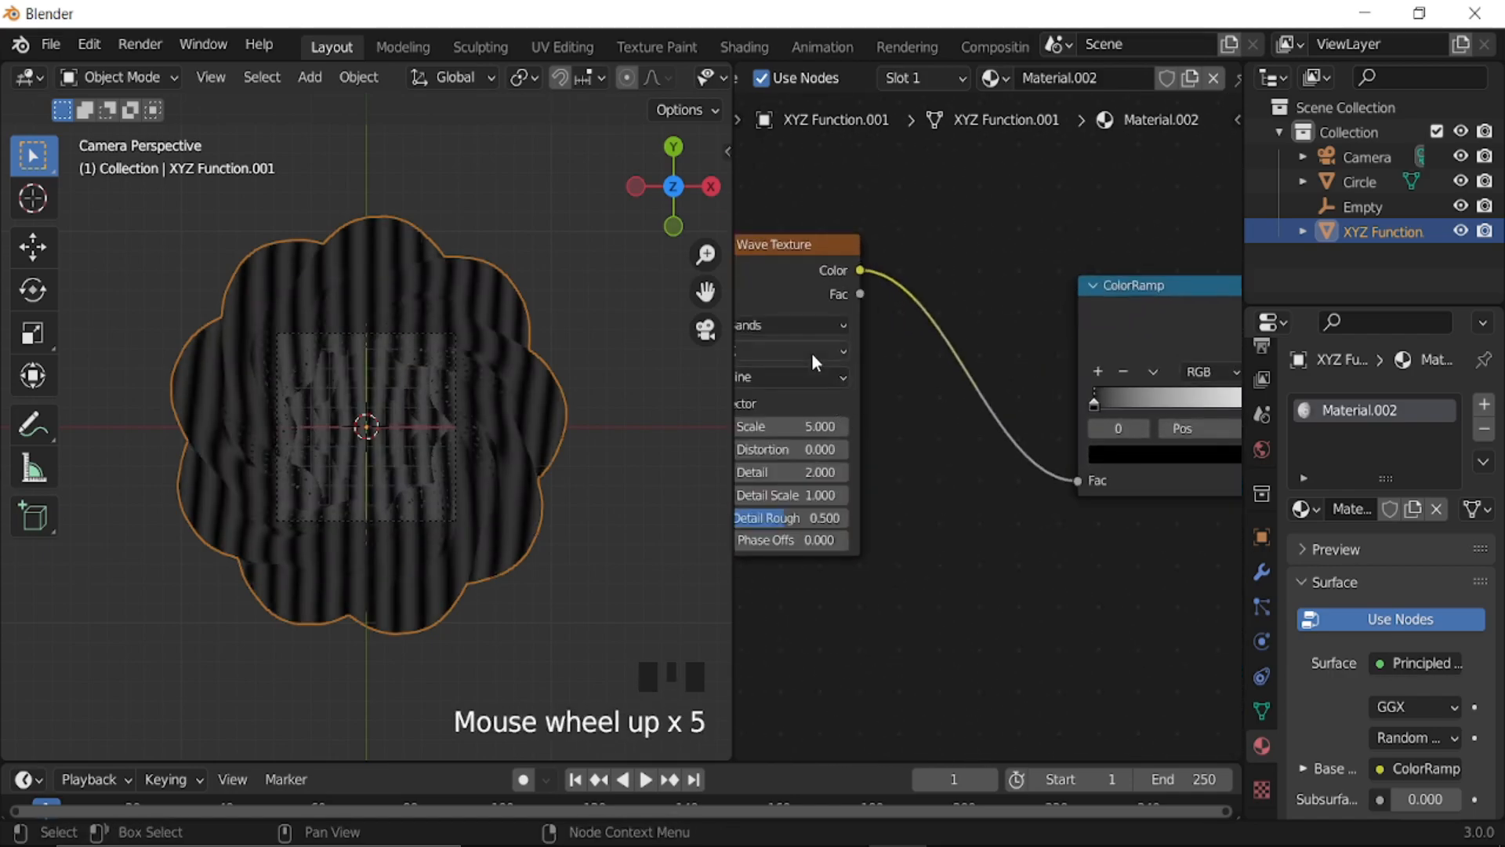
pyautogui.moveTo(812, 353); pyautogui.dragTo(911, 377, button='middle')
pyautogui.click(910, 367)
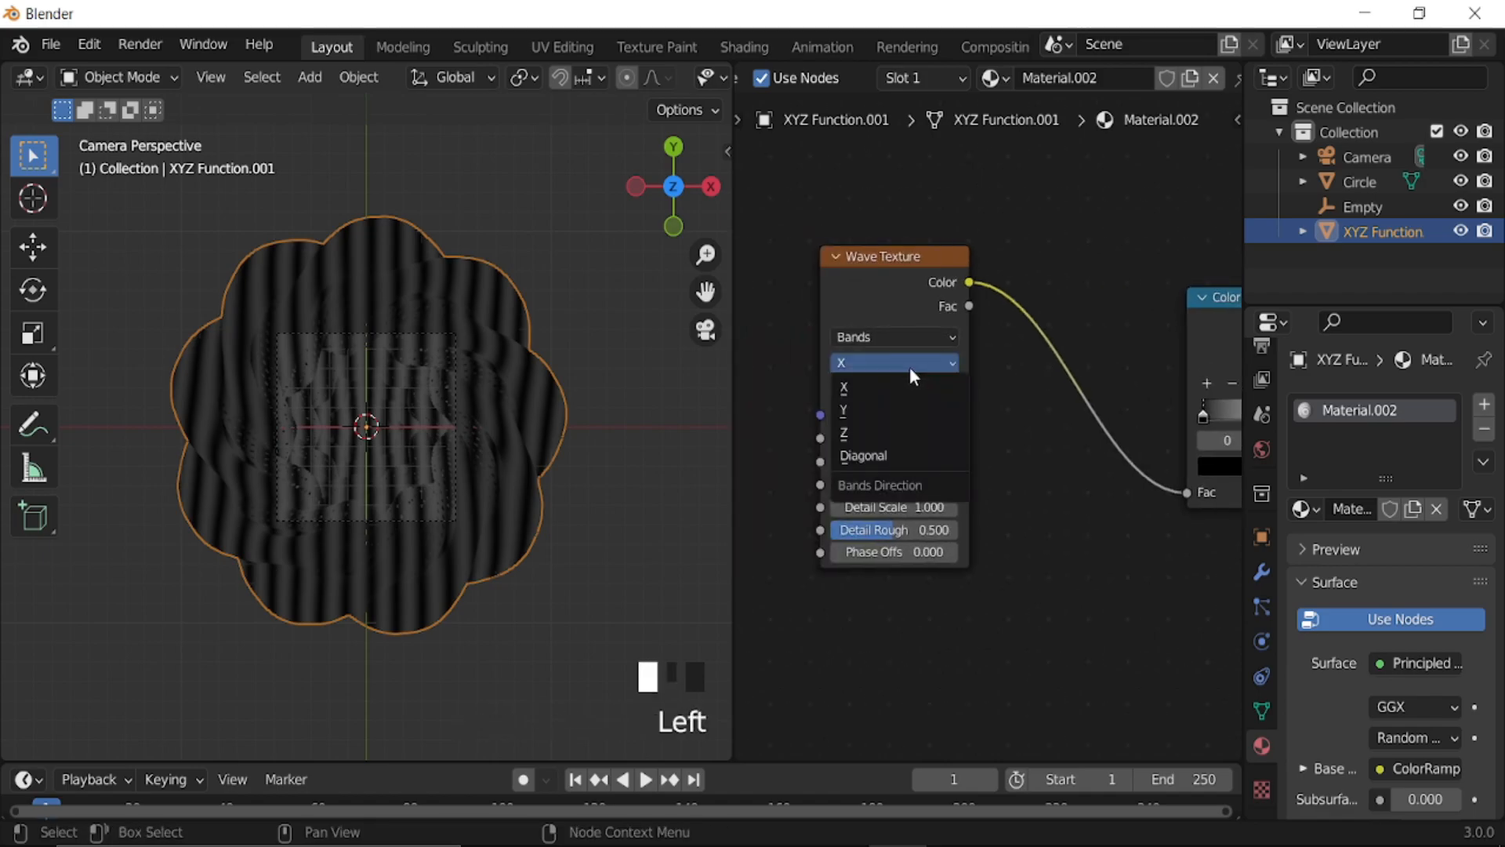
pyautogui.click(889, 444)
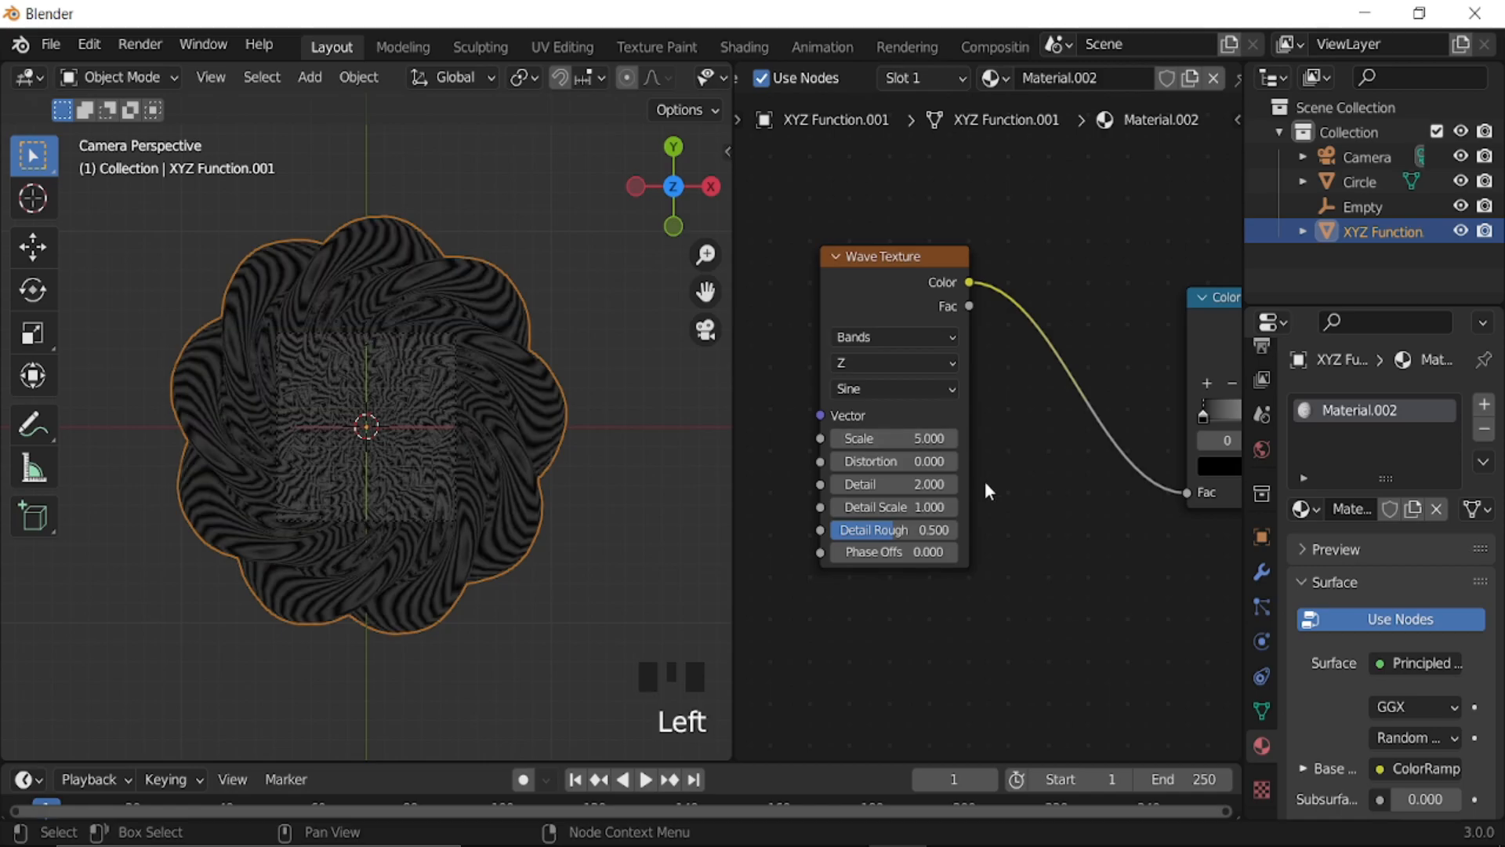
# - Insert the Mix Shader into the link between the Principled BSDF and the Material Output
pyautogui.moveTo(1171, 455); pyautogui.dragTo(779, 480, button='middle')
pyautogui.moveTo(1127, 431); pyautogui.dragTo(936, 463, button='middle')
pyautogui.scroll(-6, 1115, 437)
pyautogui.click(921, 329)
pyautogui.moveTo(924, 326); pyautogui.dragTo(1129, 353)
pyautogui.moveTo(1046, 459)
pyautogui.mouseDown()
pyautogui.moveTo(1032, 372)
pyautogui.moveTo(1024, 392)
pyautogui.mouseUp()
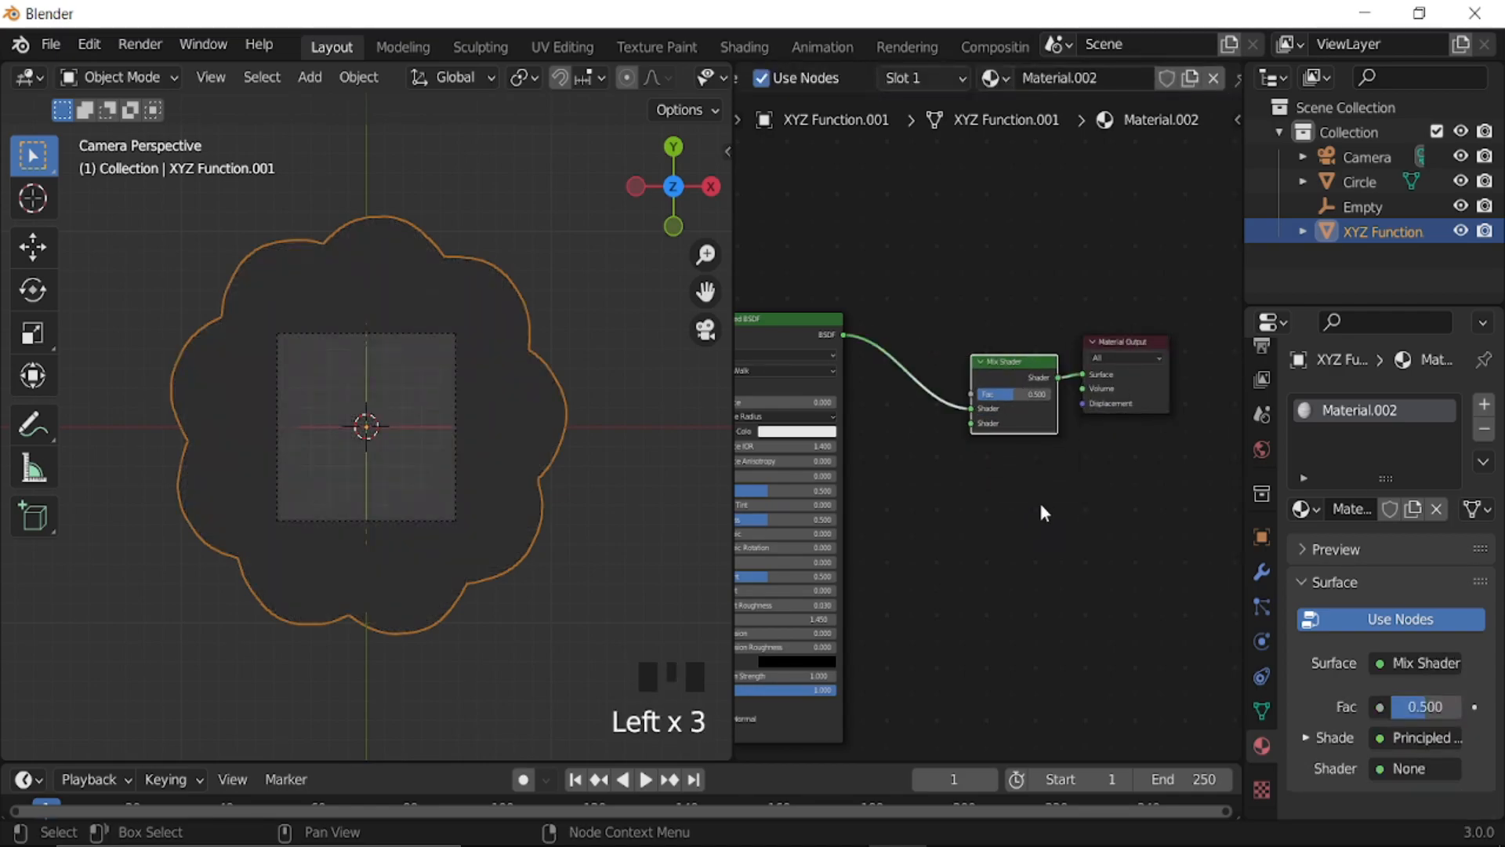
# - Add an Emission node above the Principled BSDF and connect it to the Mix Shader's second shader input
pyautogui.hotkey('shift', 'a')
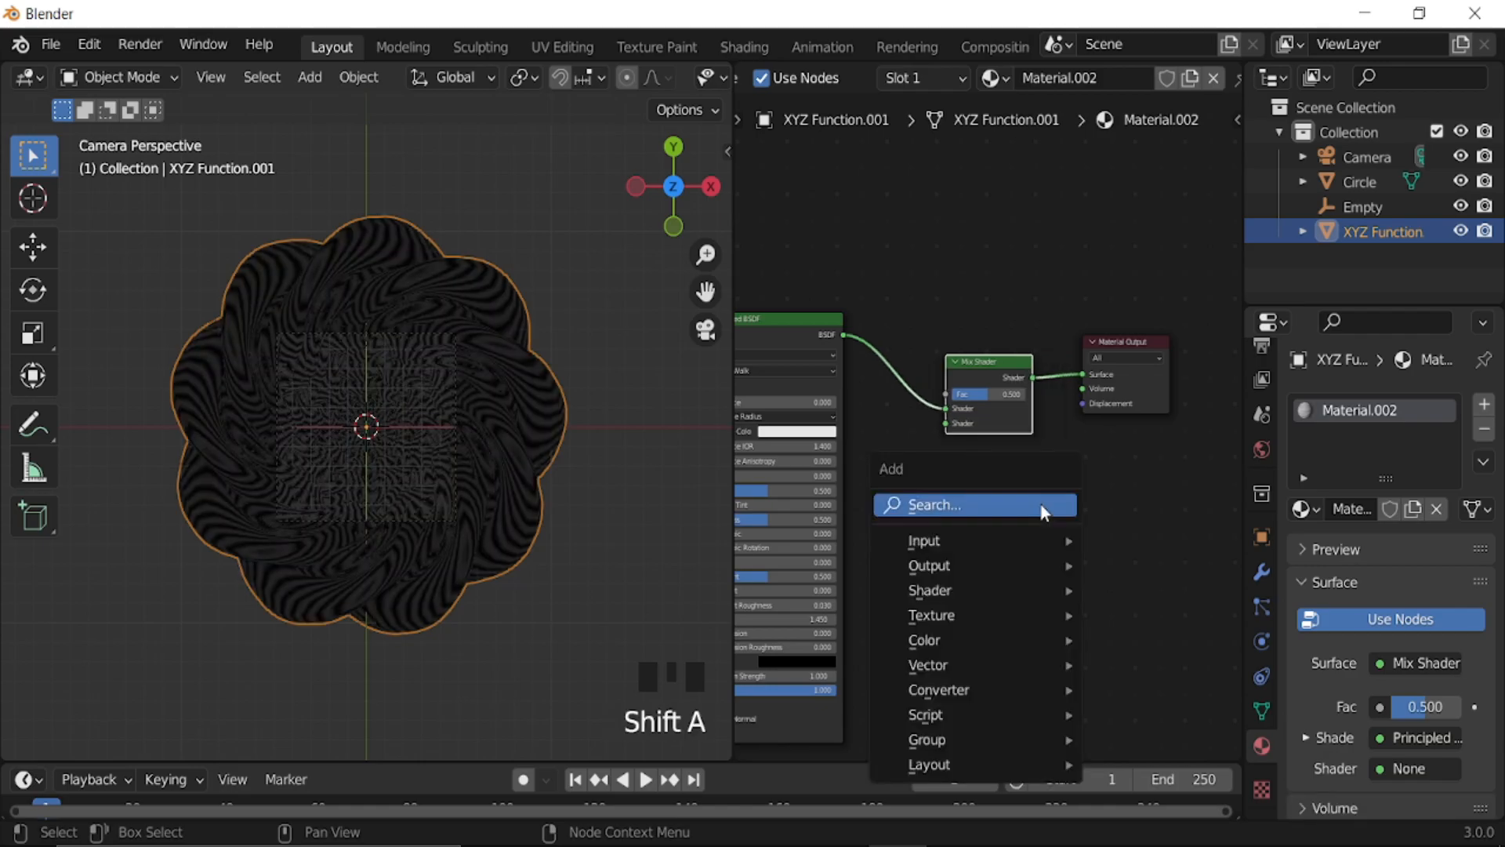
pyautogui.click(1037, 505)
pyautogui.write('emi')
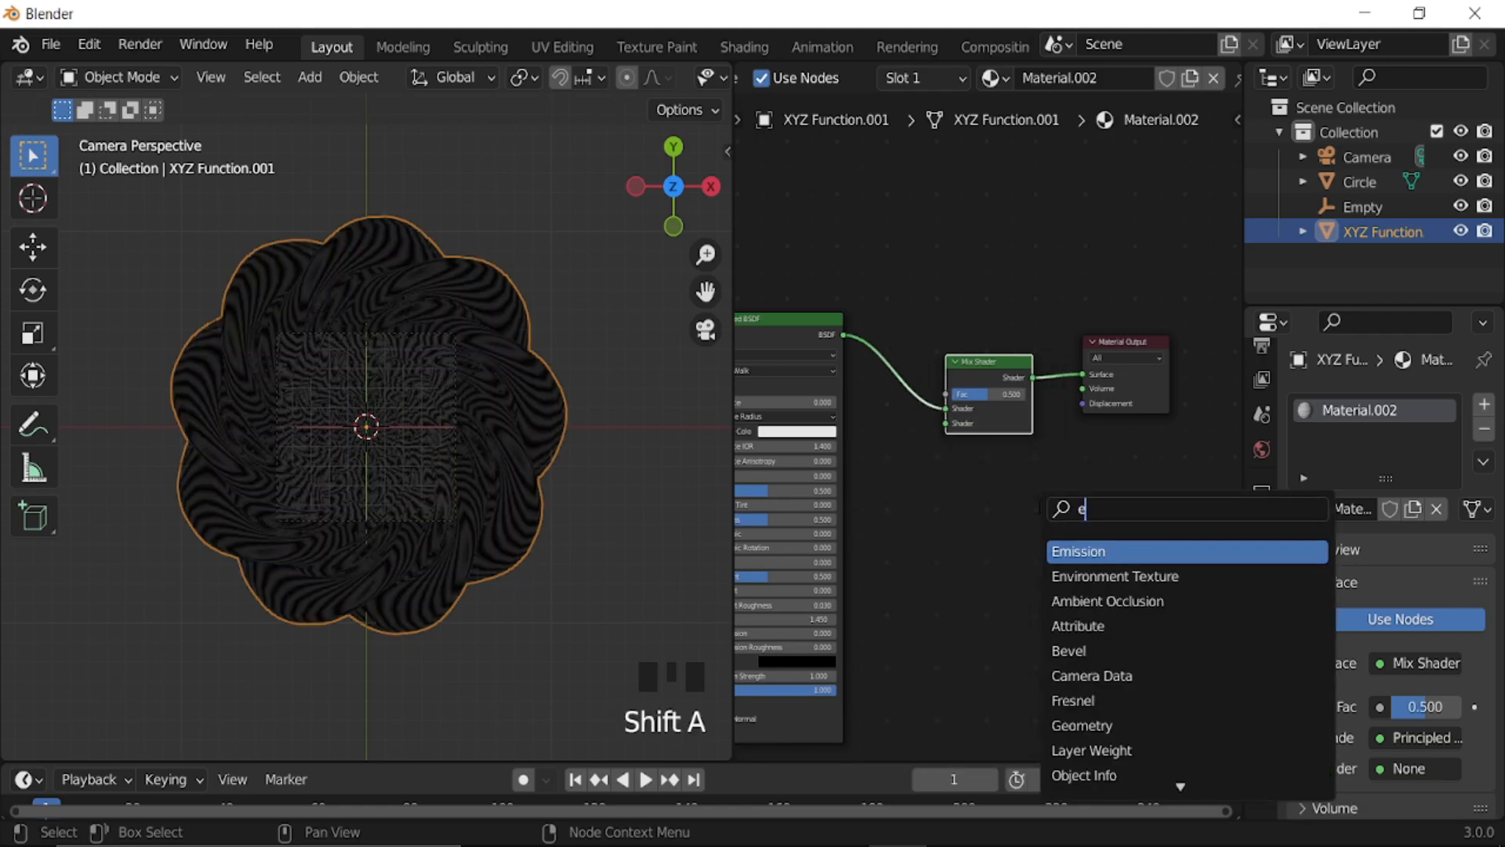
pyautogui.press('Return')
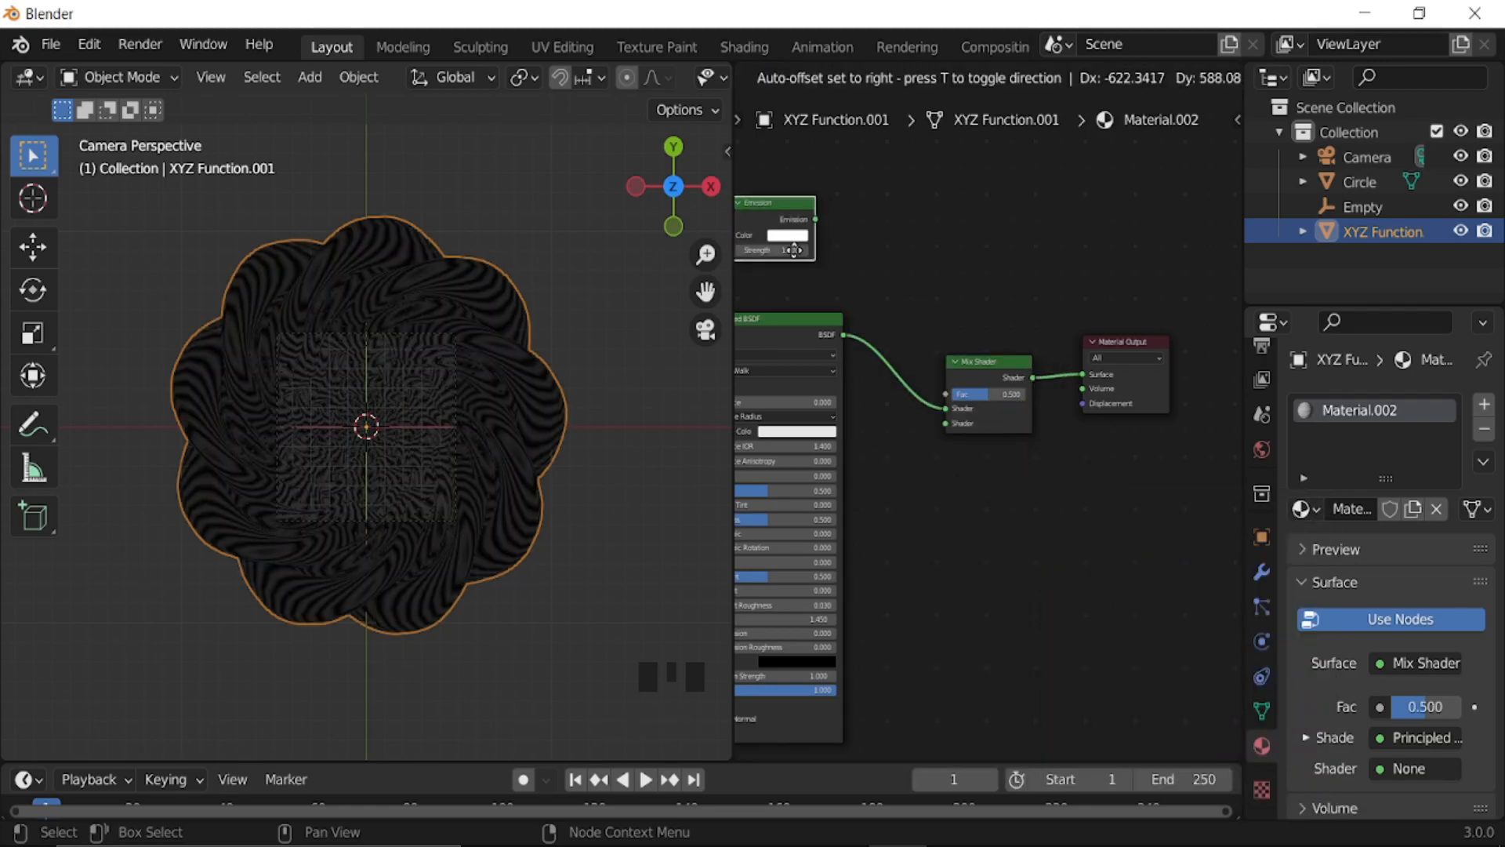
pyautogui.click(800, 250)
pyautogui.moveTo(811, 228); pyautogui.dragTo(945, 423)
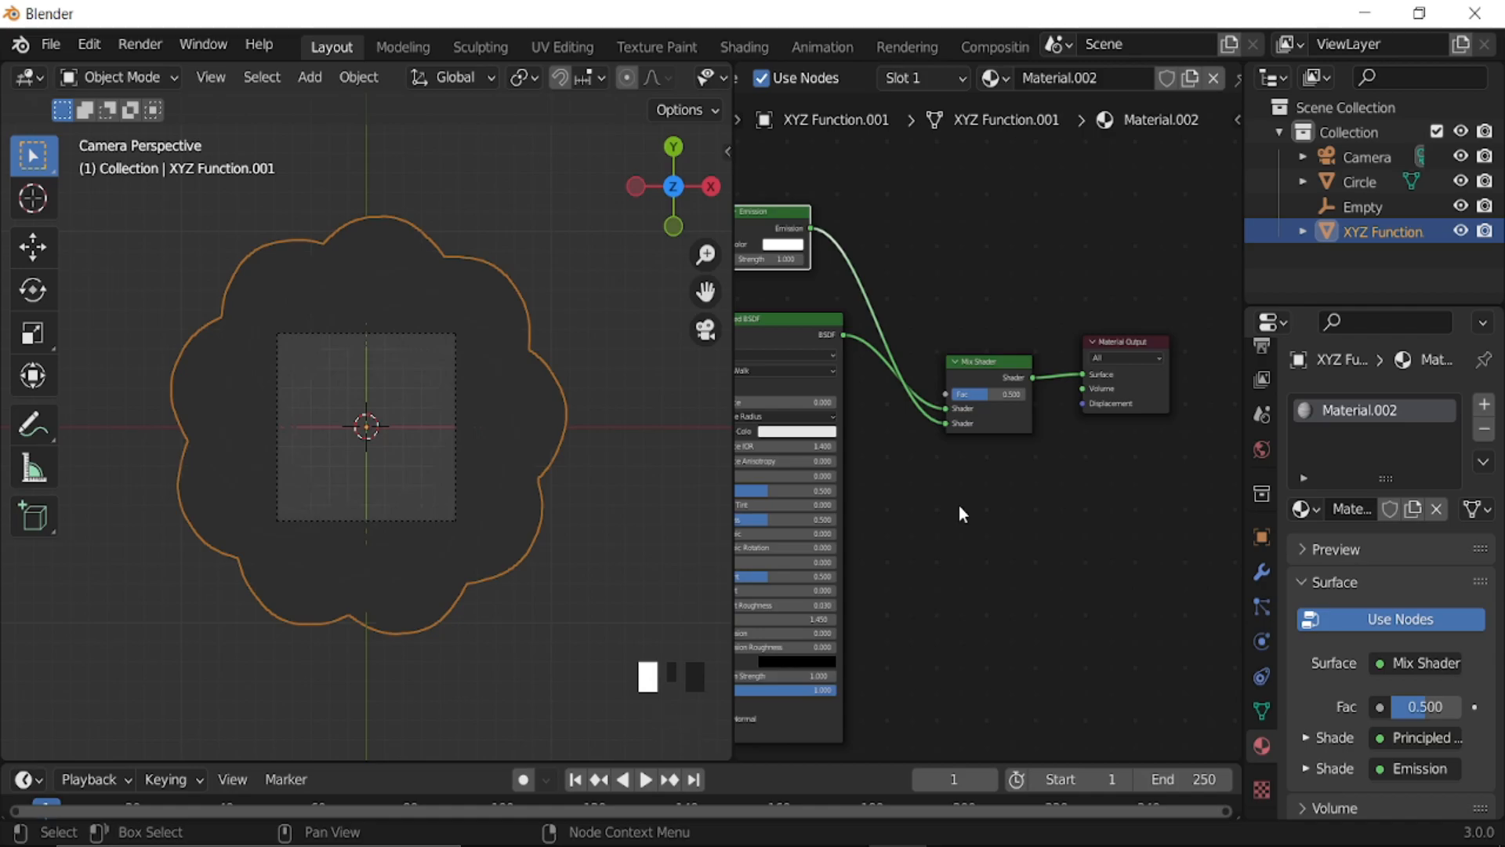
# - Add a Layer Weight node and connect its Fresnel output to the Mix Shader's Fac input
pyautogui.hotkey('shift', 'a')
pyautogui.click(959, 505)
pyautogui.write('lay')
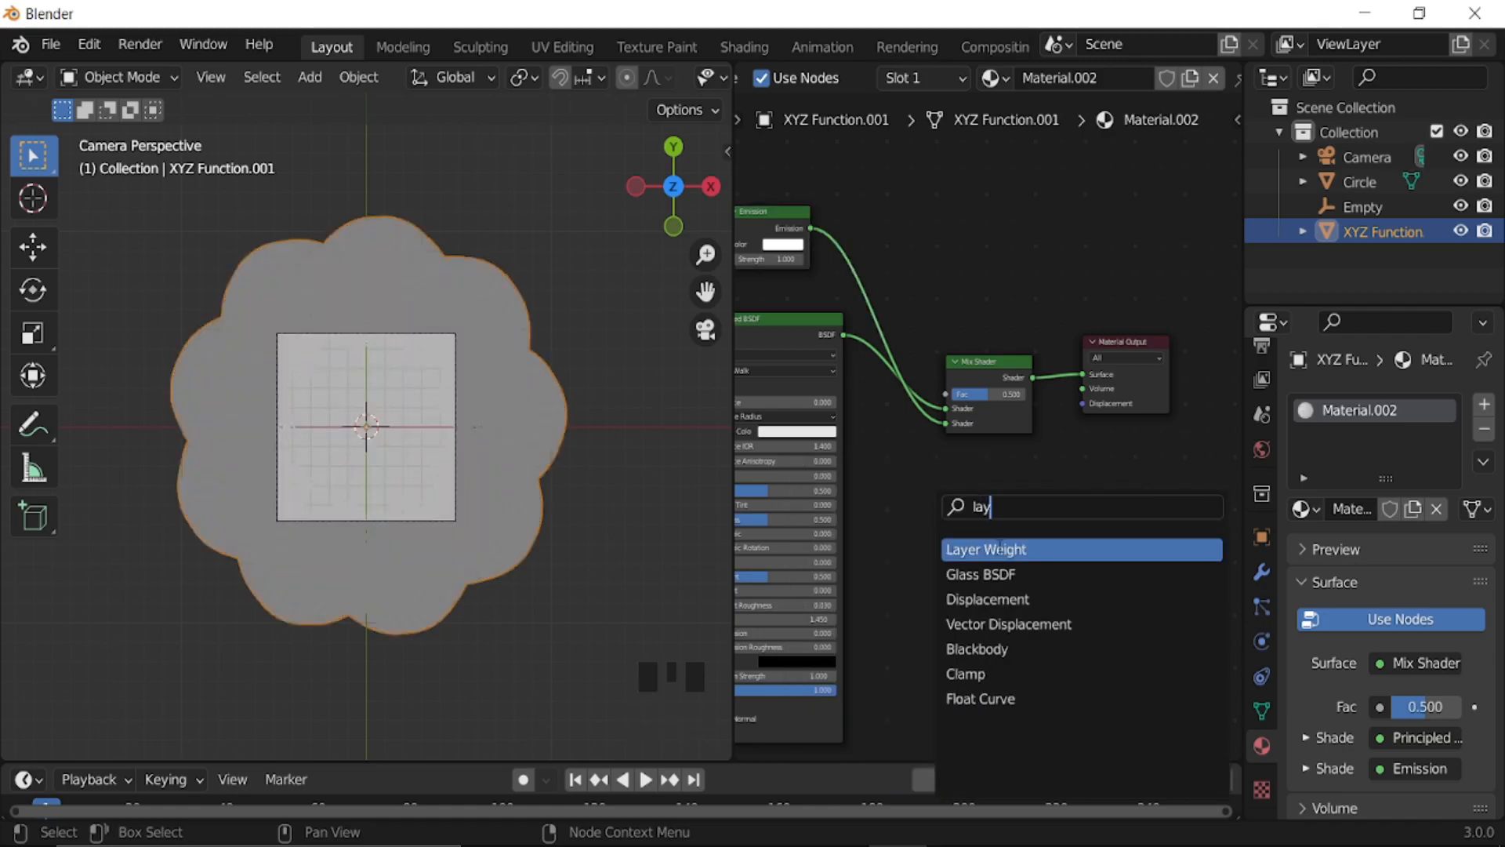
pyautogui.click(995, 549)
pyautogui.click(821, 163)
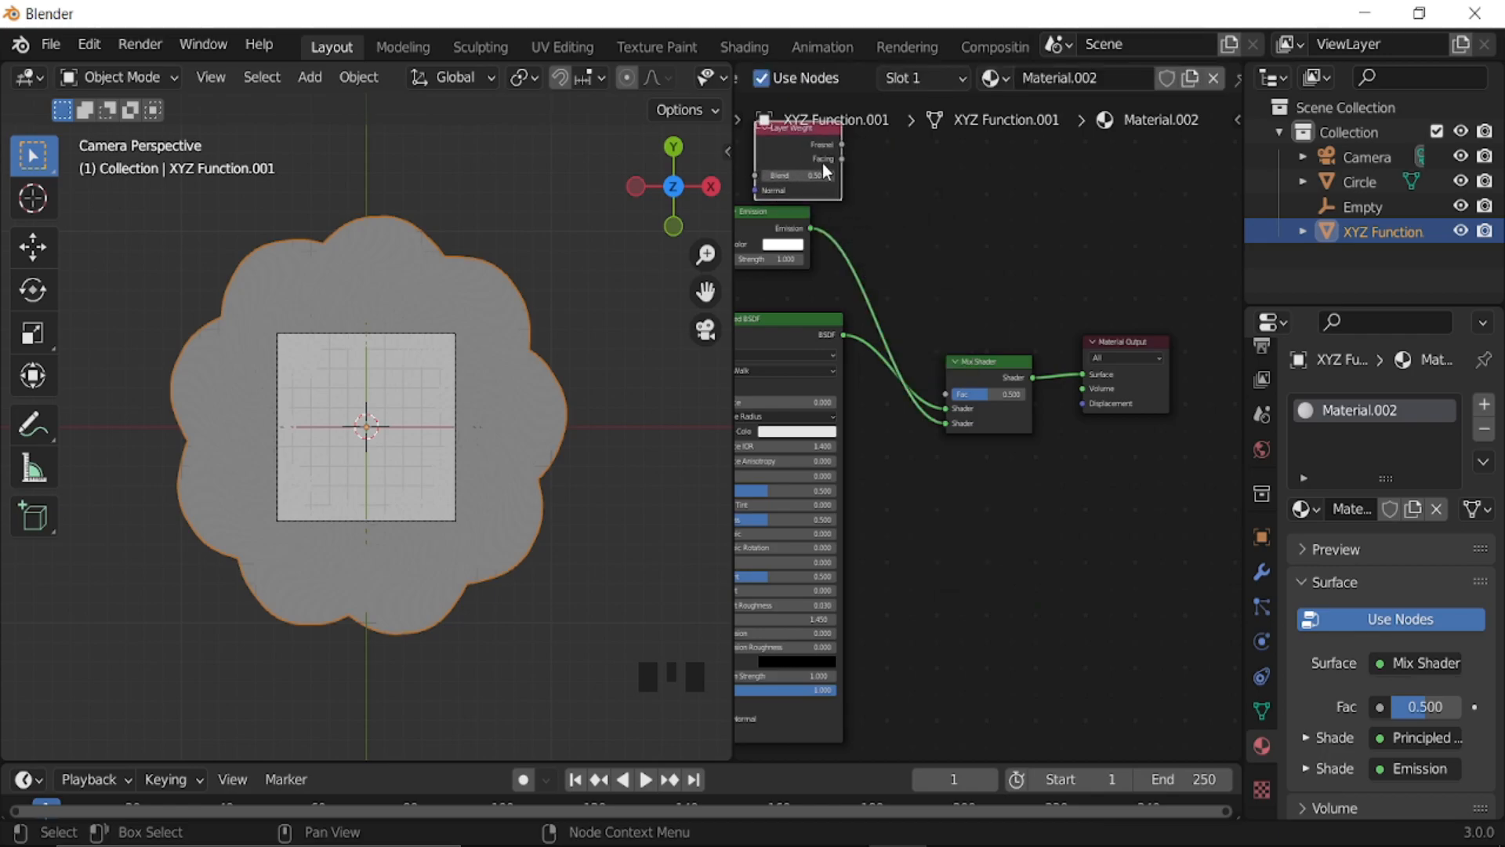
pyautogui.moveTo(840, 145); pyautogui.dragTo(950, 393)
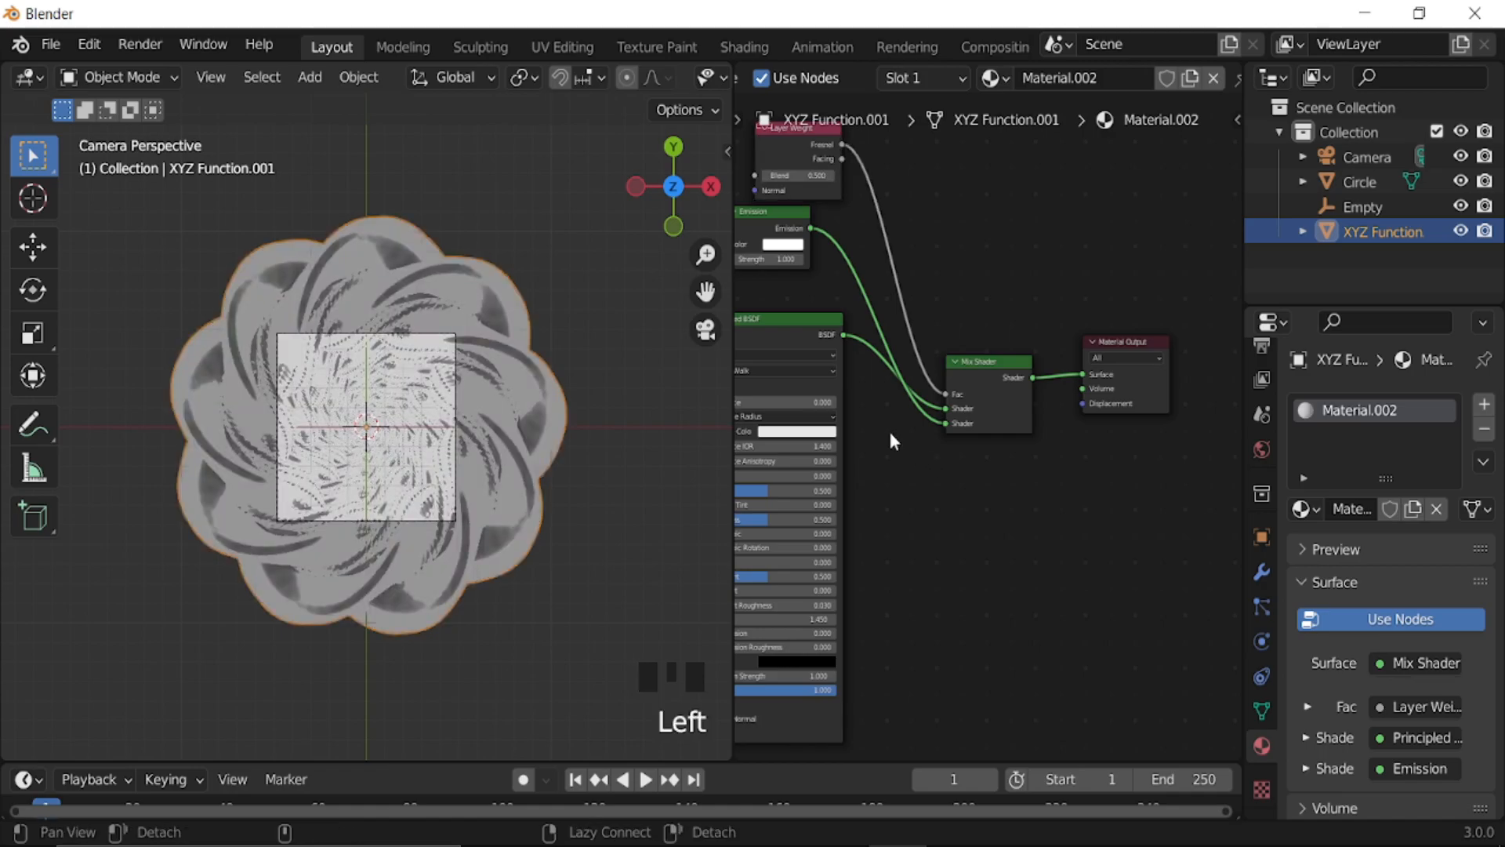
# - Set the Layer Weight's Blend value to 0.160
pyautogui.moveTo(888, 428); pyautogui.dragTo(1017, 487, button='middle')
pyautogui.scroll(5, 985, 350)
pyautogui.moveTo(985, 350); pyautogui.dragTo(1016, 649, button='middle')
pyautogui.scroll(4, 1014, 413)
pyautogui.keyDown('shift'); pyautogui.moveTo(1011, 394); pyautogui.dragTo(879, 395); pyautogui.keyUp('shift')
pyautogui.scroll(6, 444, 464)
pyautogui.scroll(-2, 444, 463)
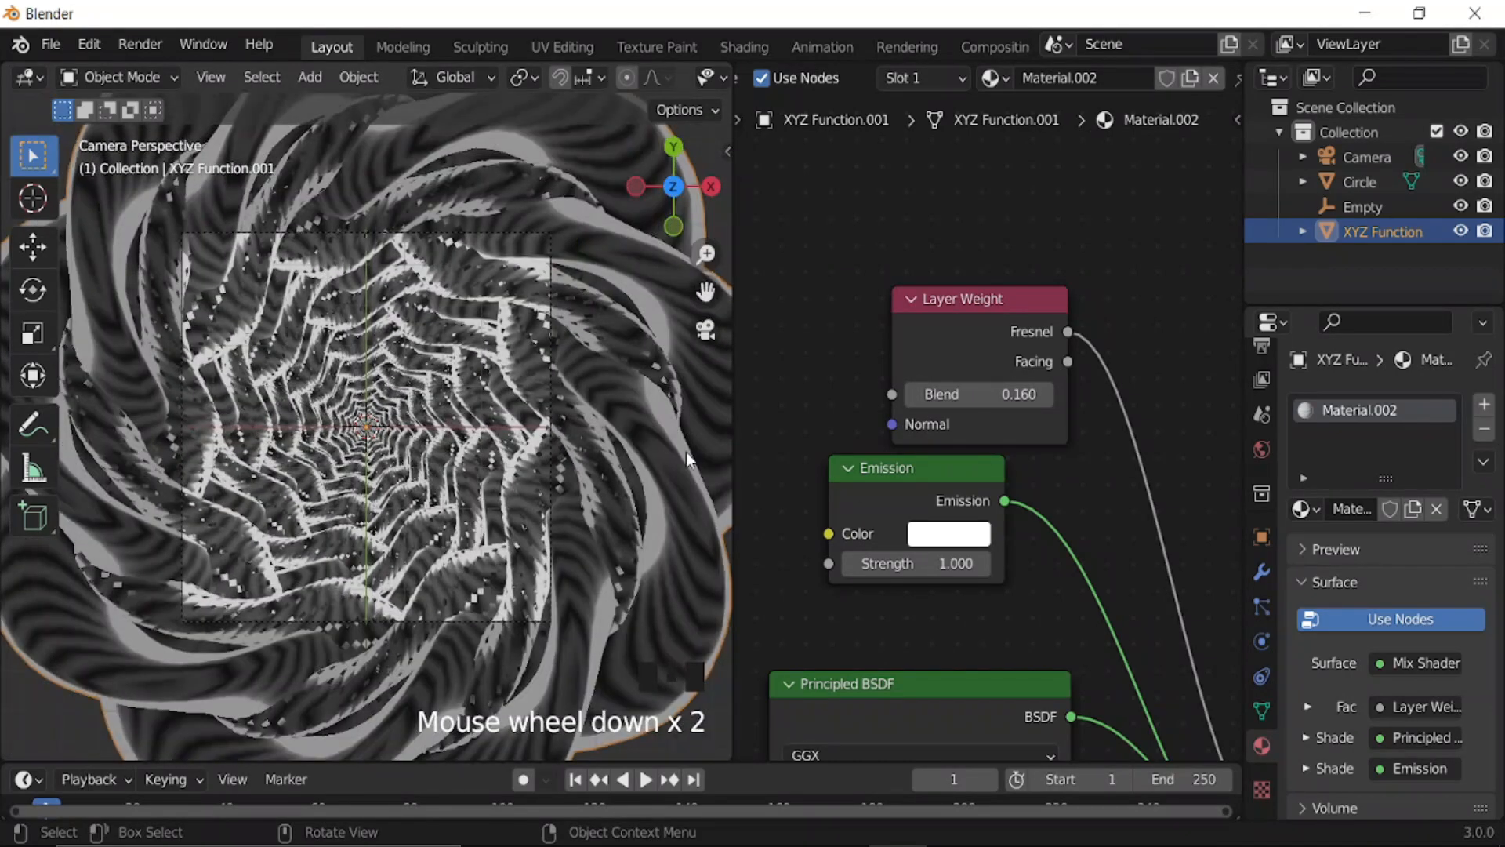
# - Set the Emission color to light cyan and the Layer Weight's Blend value to 0.080
pyautogui.click(946, 536)
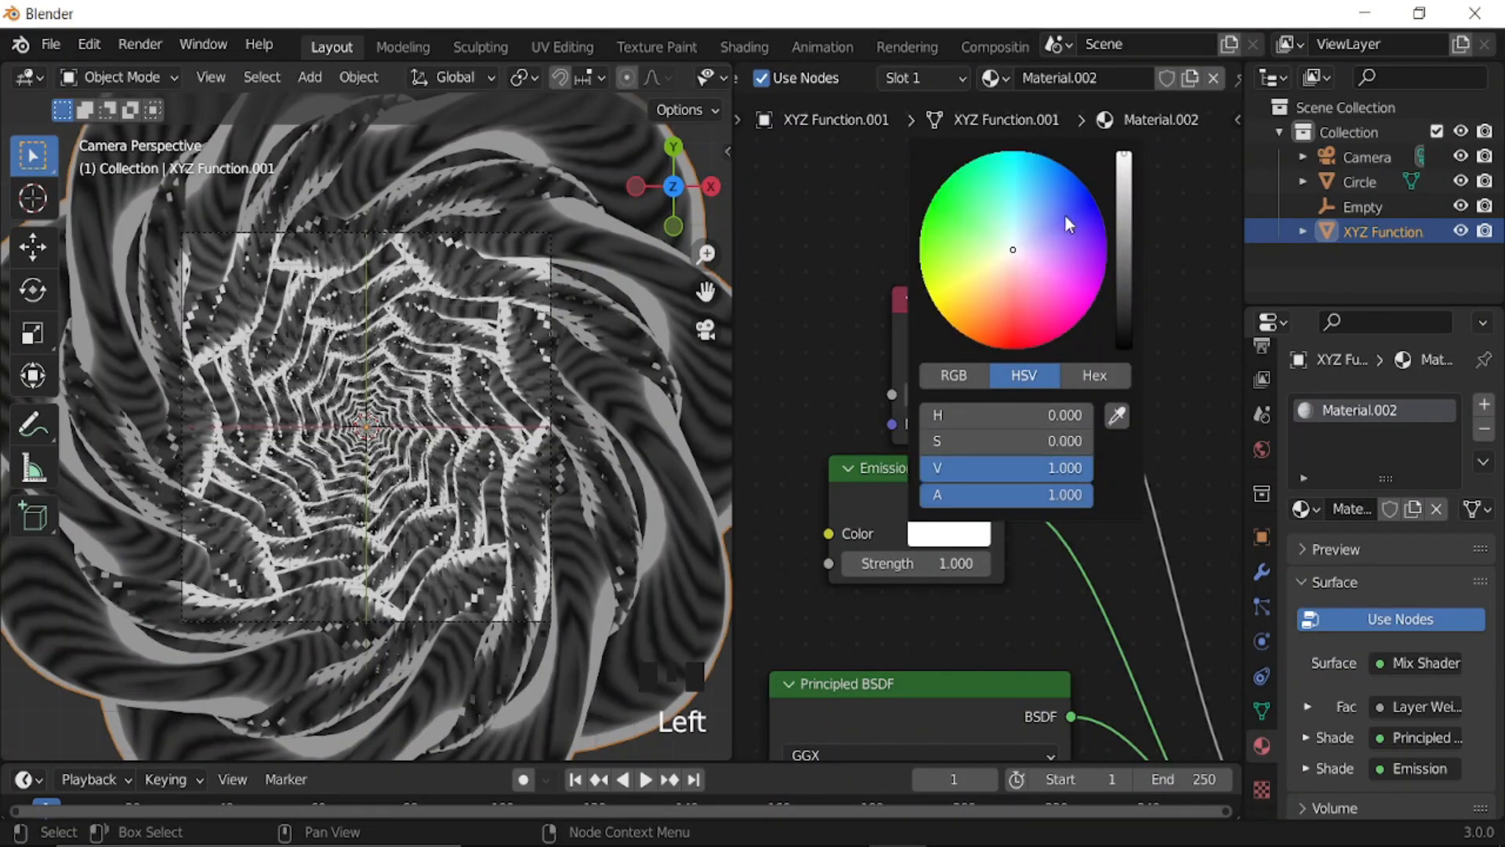
pyautogui.click(1021, 190)
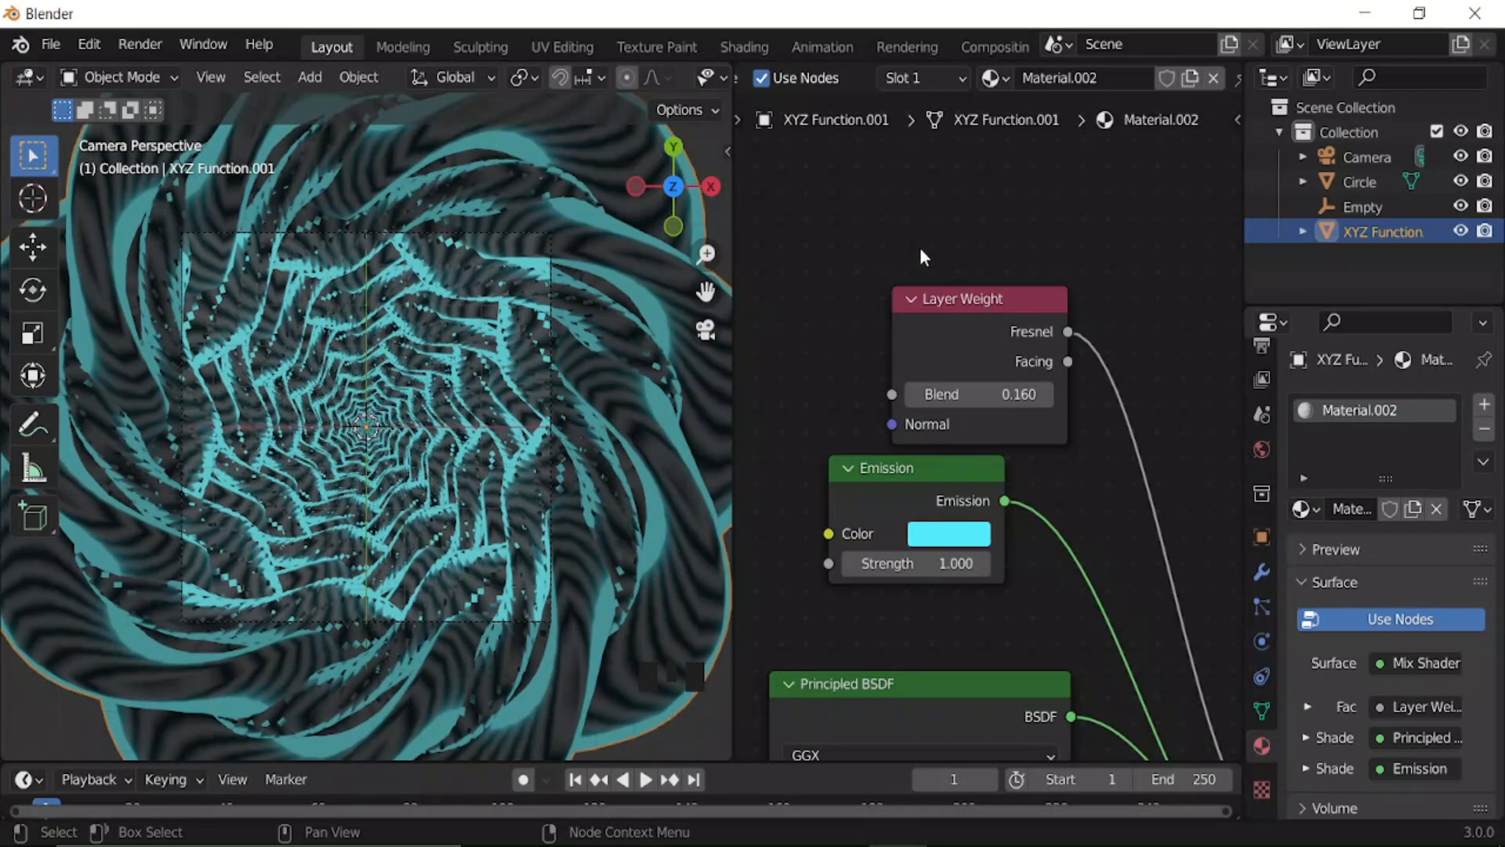
pyautogui.moveTo(987, 390)
pyautogui.keyDown('shift'); pyautogui.mouseDown()
pyautogui.moveTo(966, 391)
pyautogui.moveTo(1020, 398)
pyautogui.mouseUp(); pyautogui.keyUp('shift')
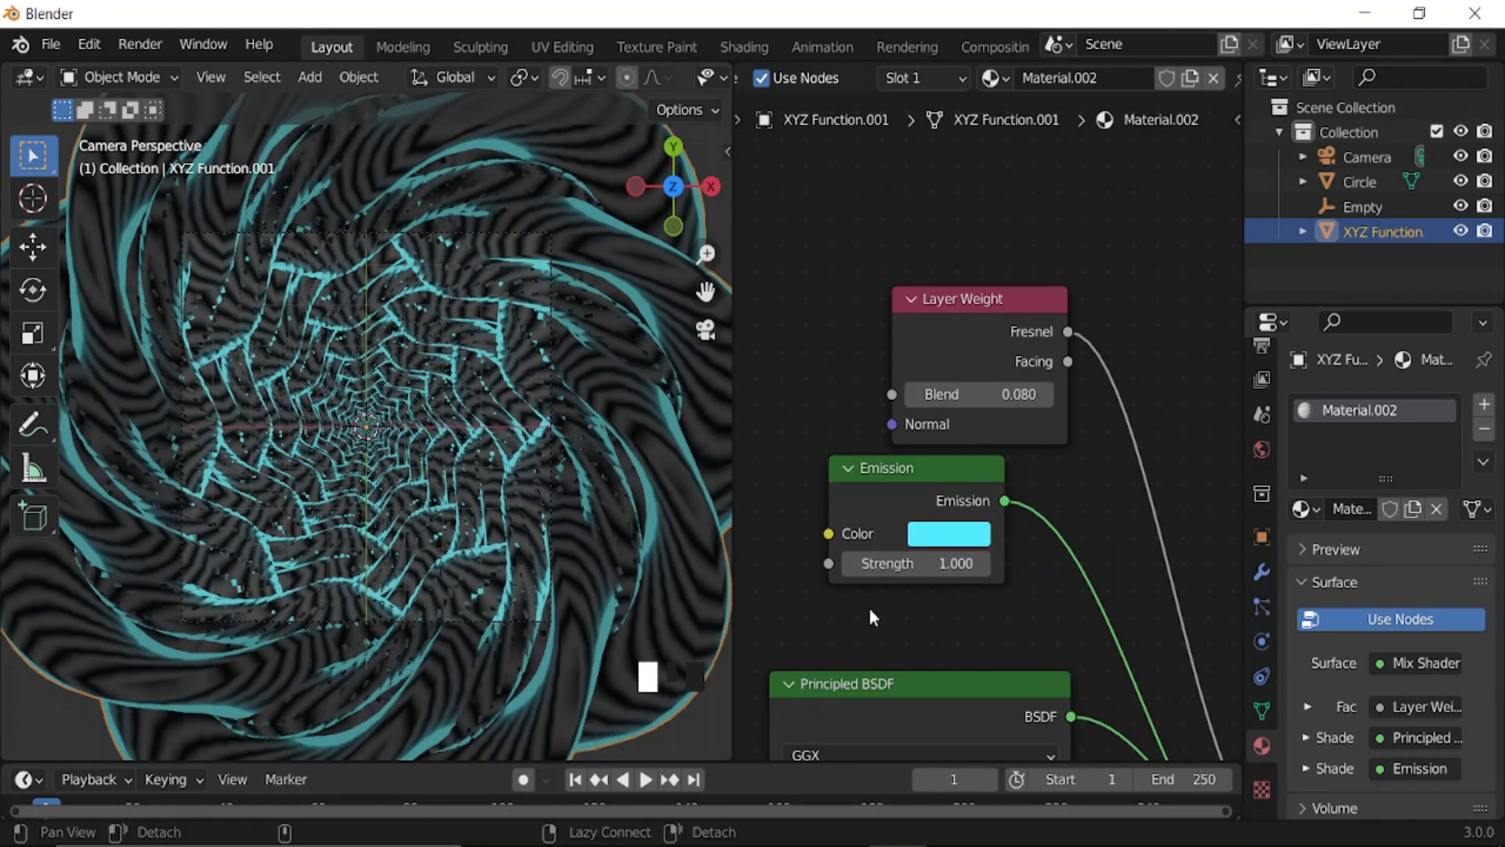
# - Move the ColorRamp's black stop to position 0.891 to thin the pale wave lines
pyautogui.moveTo(867, 609); pyautogui.dragTo(975, 316, button='middle')
pyautogui.moveTo(829, 623); pyautogui.dragTo(1100, 368, button='middle')
pyautogui.moveTo(745, 470); pyautogui.dragTo(985, 451, button='middle')
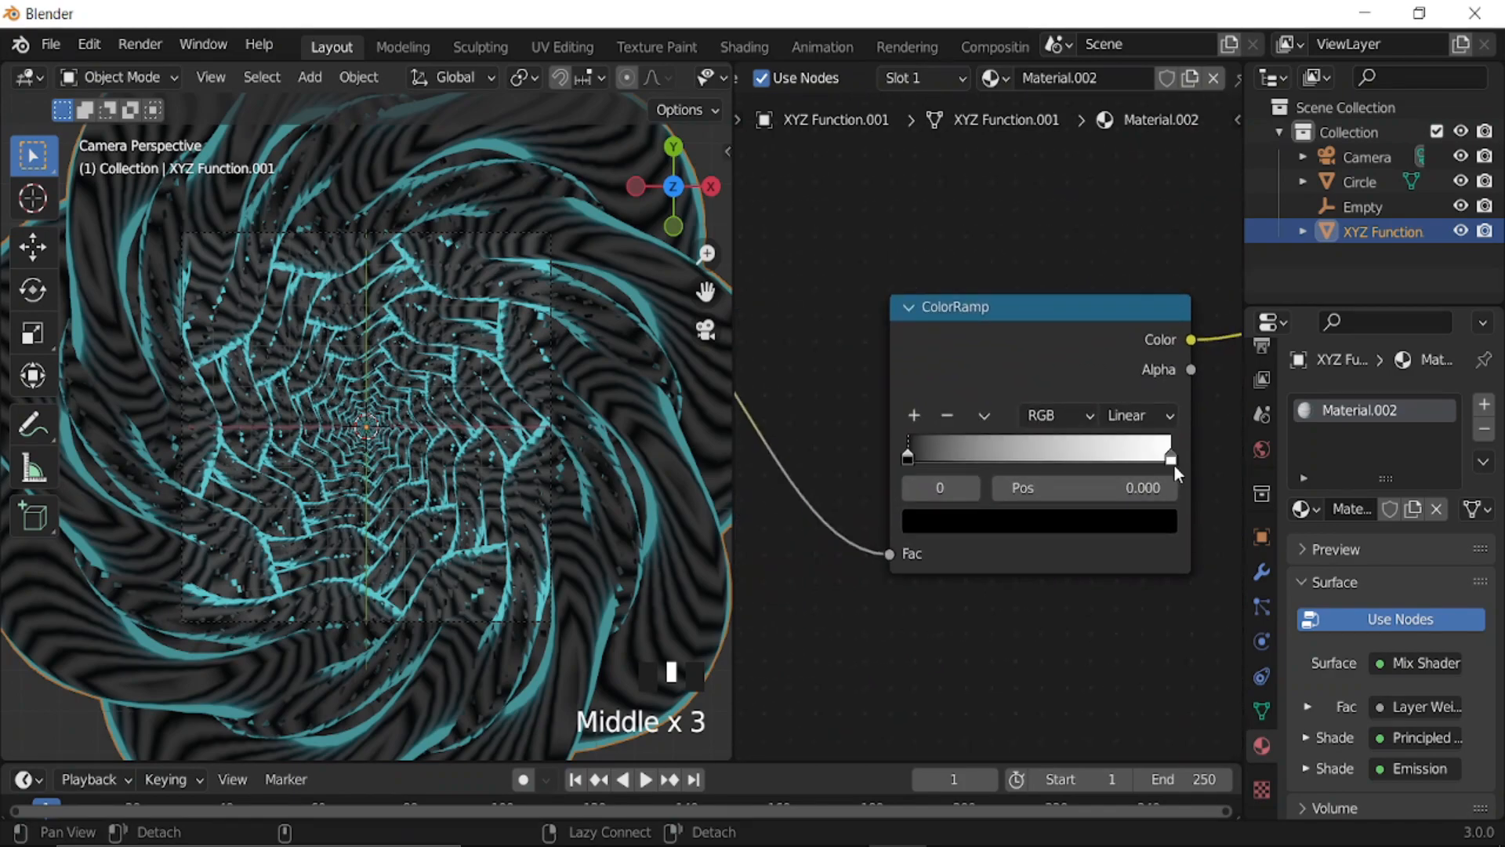
pyautogui.moveTo(908, 456); pyautogui.dragTo(1156, 454)
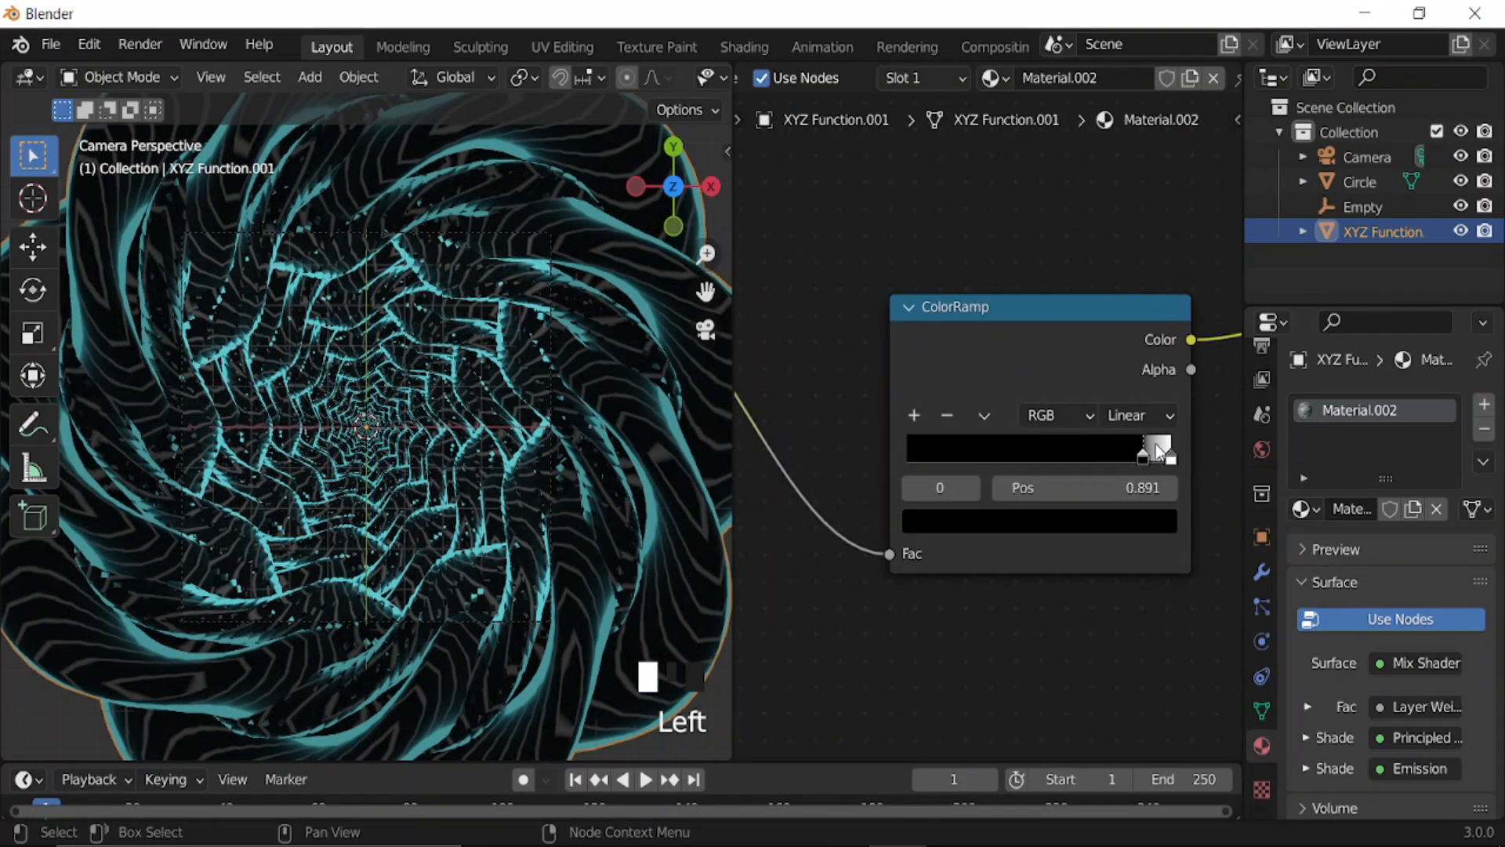
# - Turn off the Array modifier's viewport display and enter Edit Mode on the ring, viewed at an angle
pyautogui.scroll(-6, 796, 480)
pyautogui.scroll(-5, 514, 479)
pyautogui.click(1262, 572)
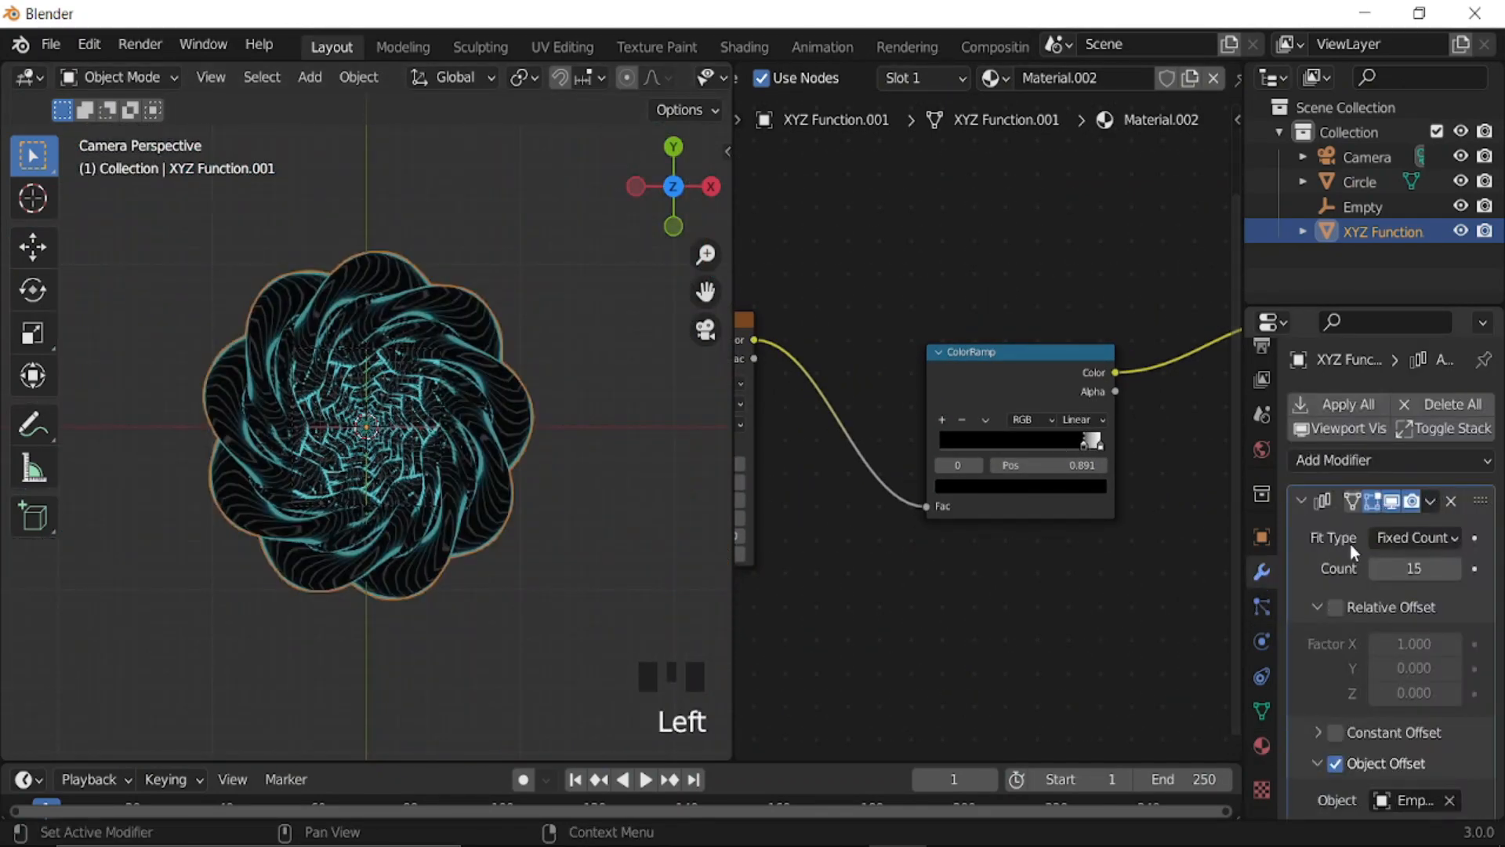
pyautogui.click(1392, 502)
pyautogui.moveTo(618, 498); pyautogui.dragTo(430, 499, button='middle')
pyautogui.press('Tab')
# - Select all linked geometry of the perforated inner strands of the ring
pyautogui.scroll(2, 479, 581)
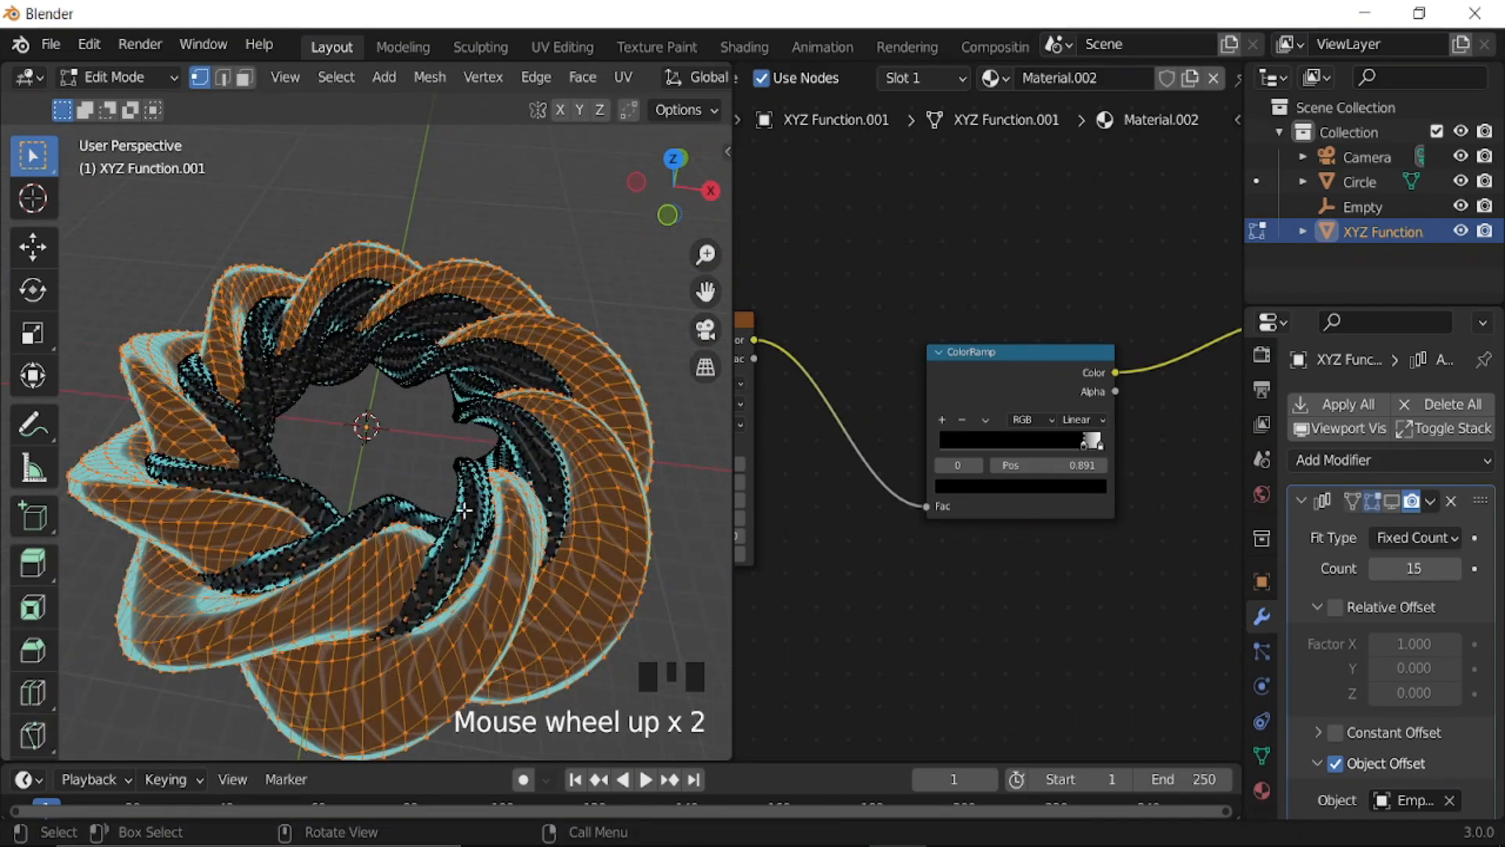
pyautogui.click(463, 511)
pyautogui.hotkey('ctrl', 'l')
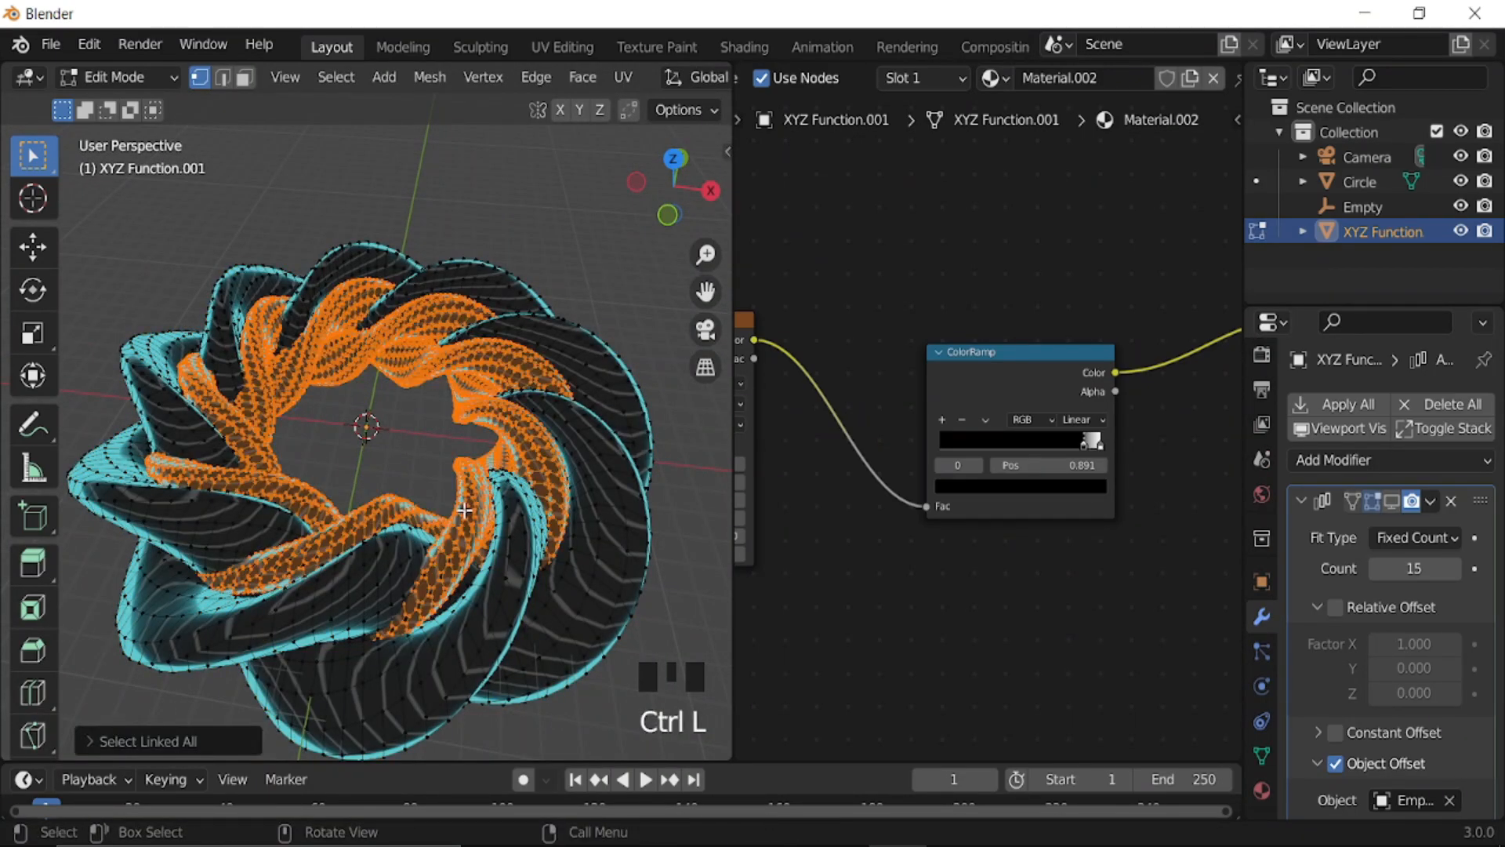
# - Add a second material slot to the ring and create a new material in it
pyautogui.scroll(6, 1310, 609)
pyautogui.click(1262, 791)
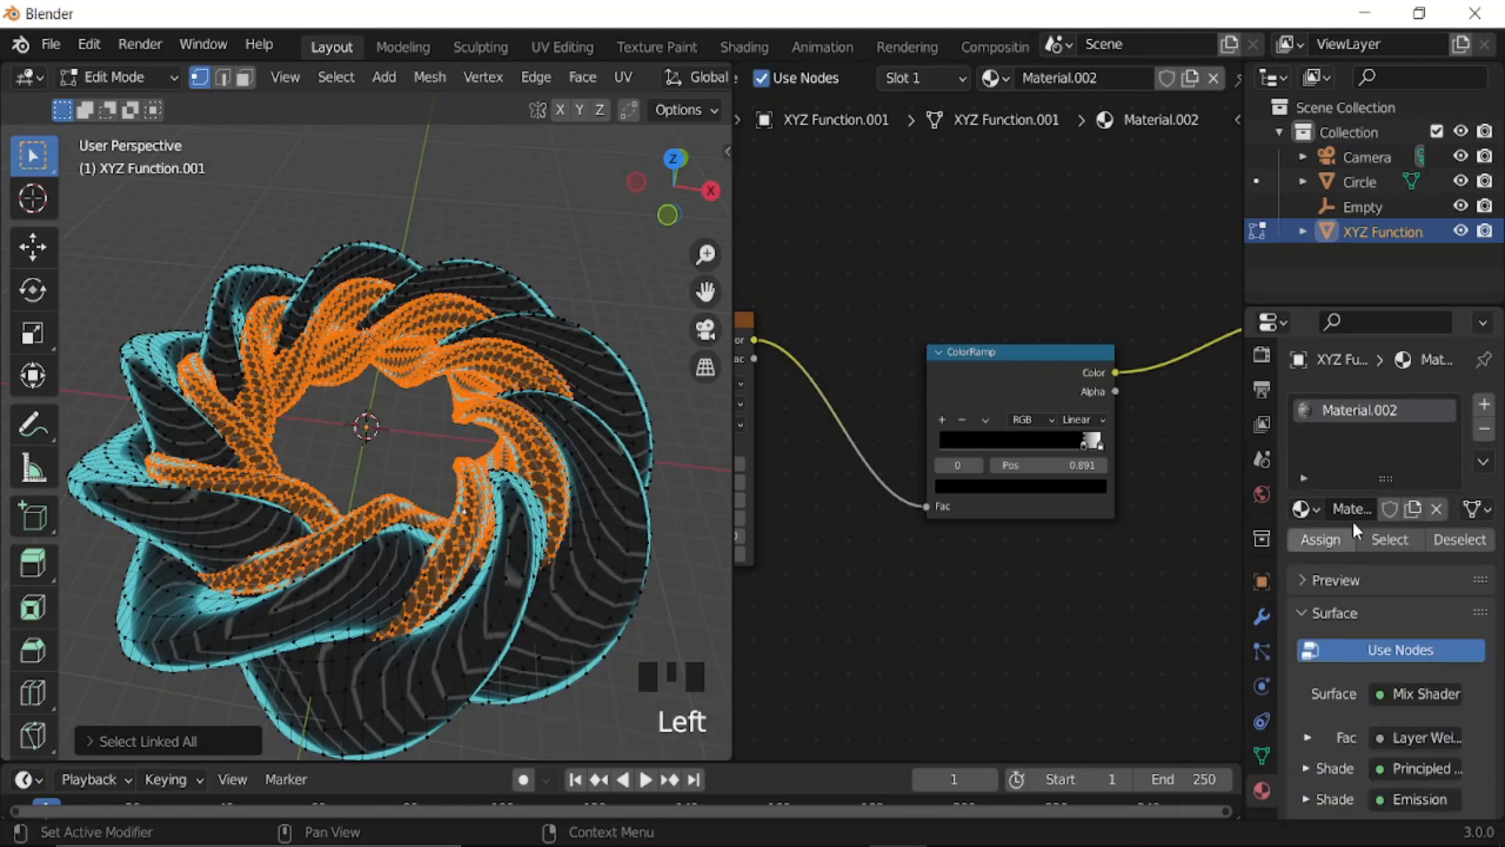
pyautogui.click(1450, 448)
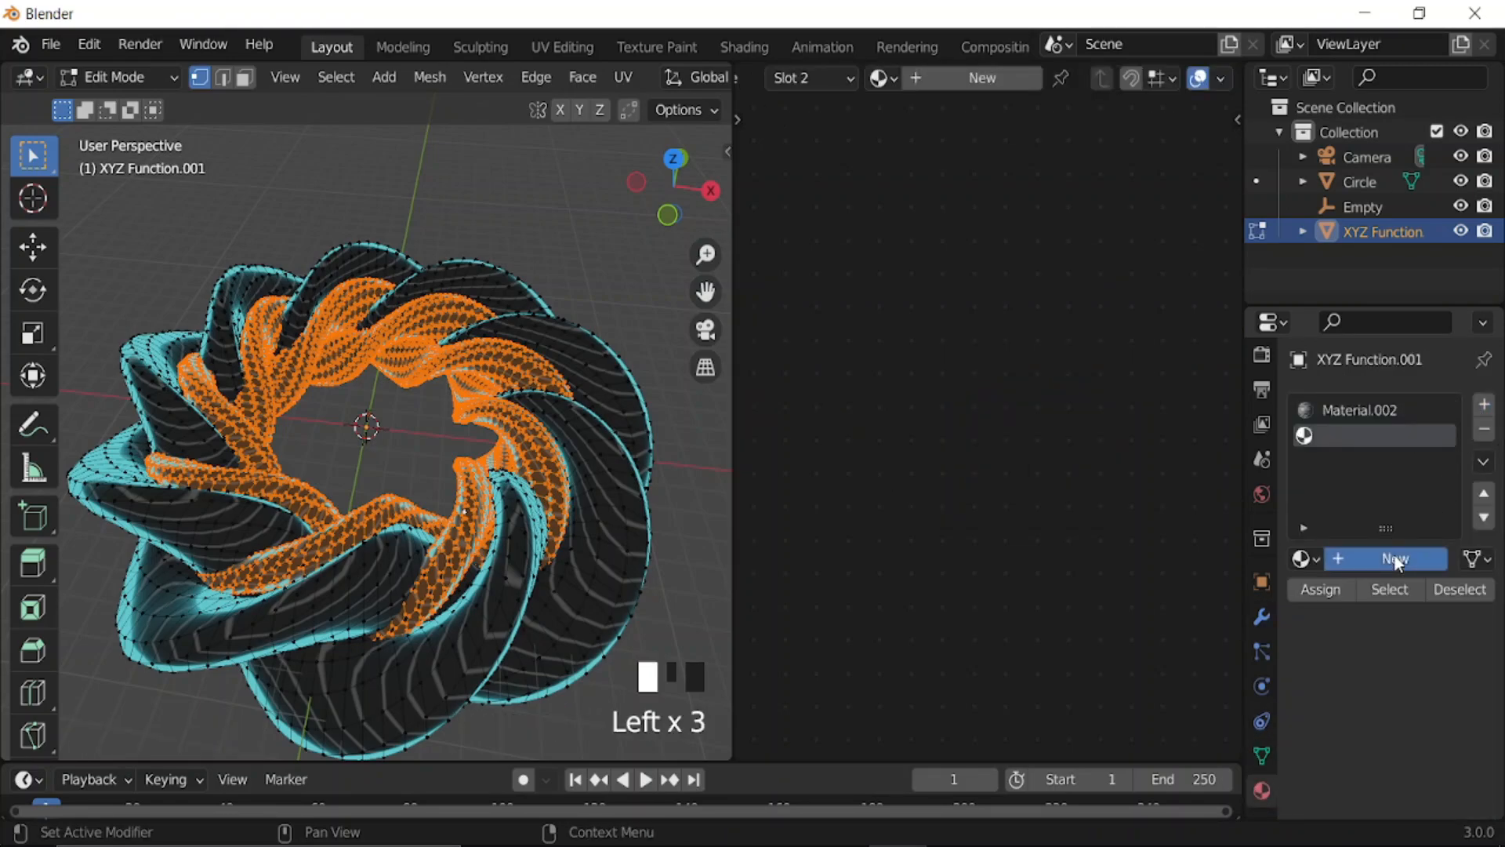
pyautogui.click(1396, 563)
# - Move the new material's Material Output node farther from the Principled BSDF to make room between them
pyautogui.scroll(-8, 1001, 451)
pyautogui.moveTo(1142, 491); pyautogui.dragTo(985, 534, button='middle')
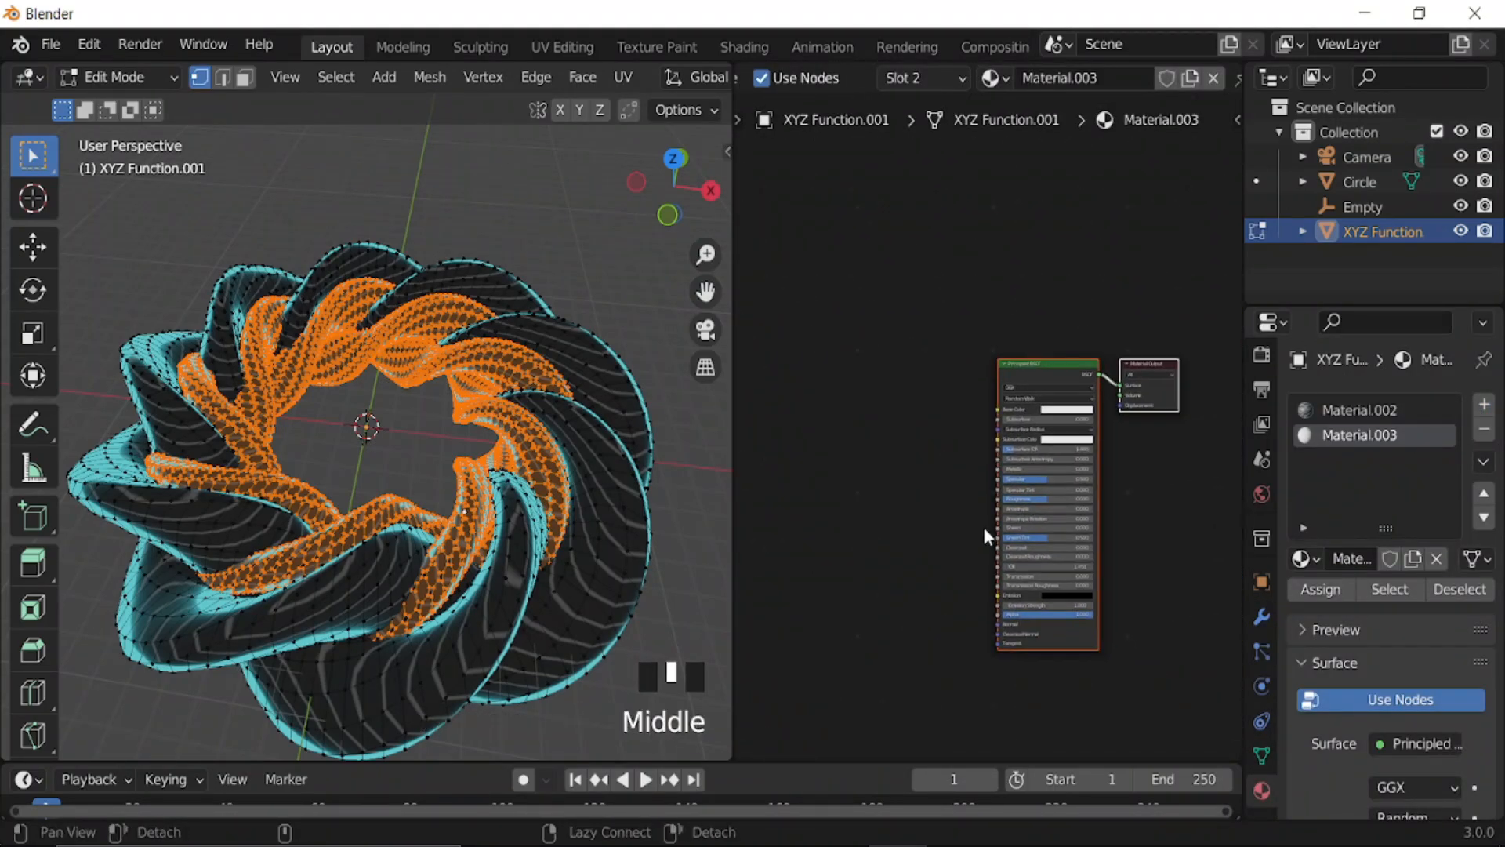
pyautogui.moveTo(1134, 488); pyautogui.dragTo(963, 558, button='middle')
pyautogui.scroll(3, 980, 439)
pyautogui.click(980, 432)
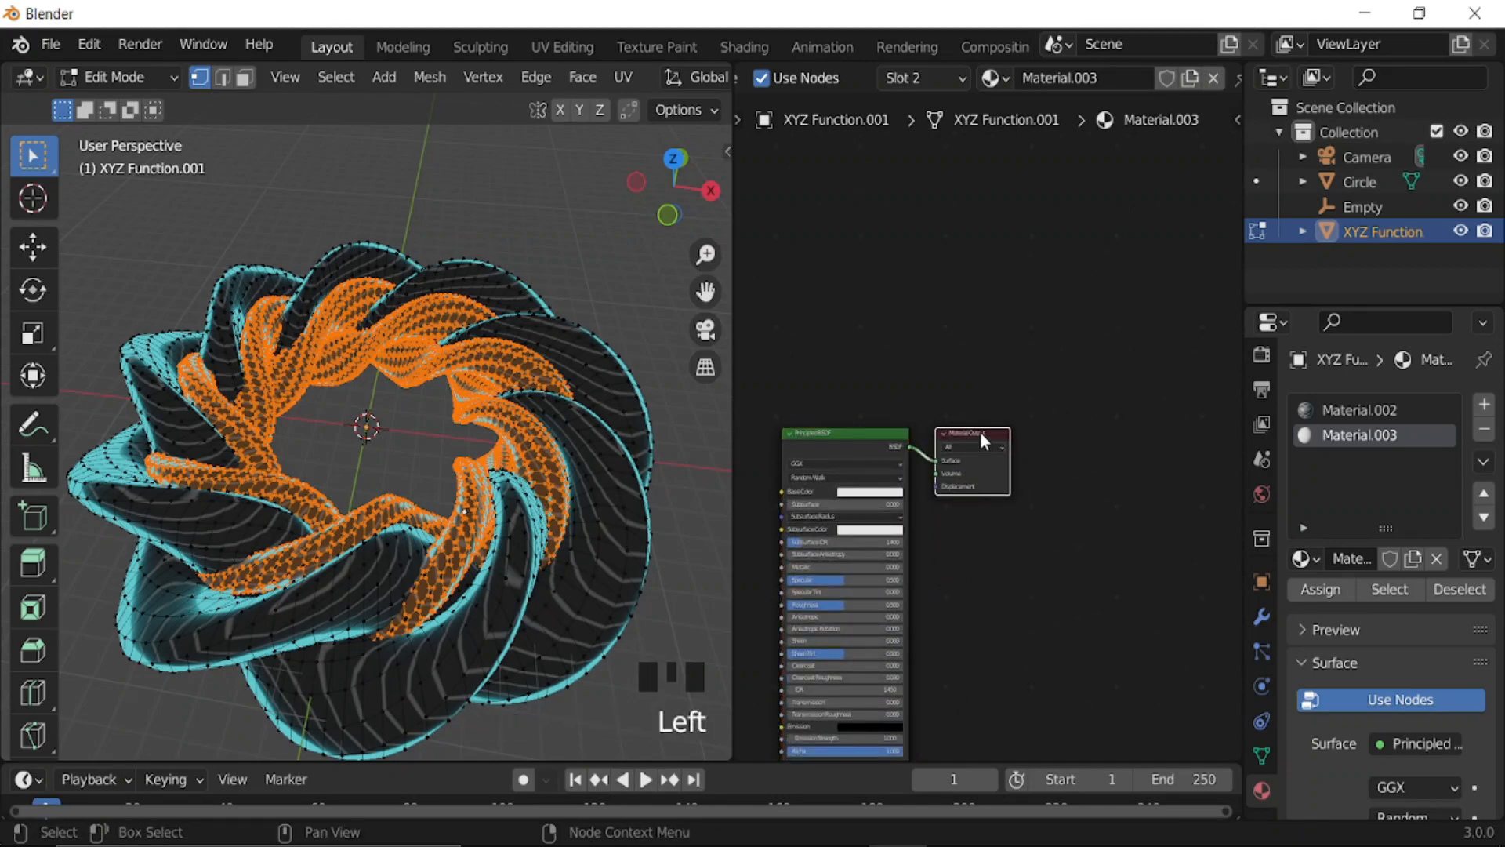
pyautogui.press('g')
pyautogui.click(1109, 436)
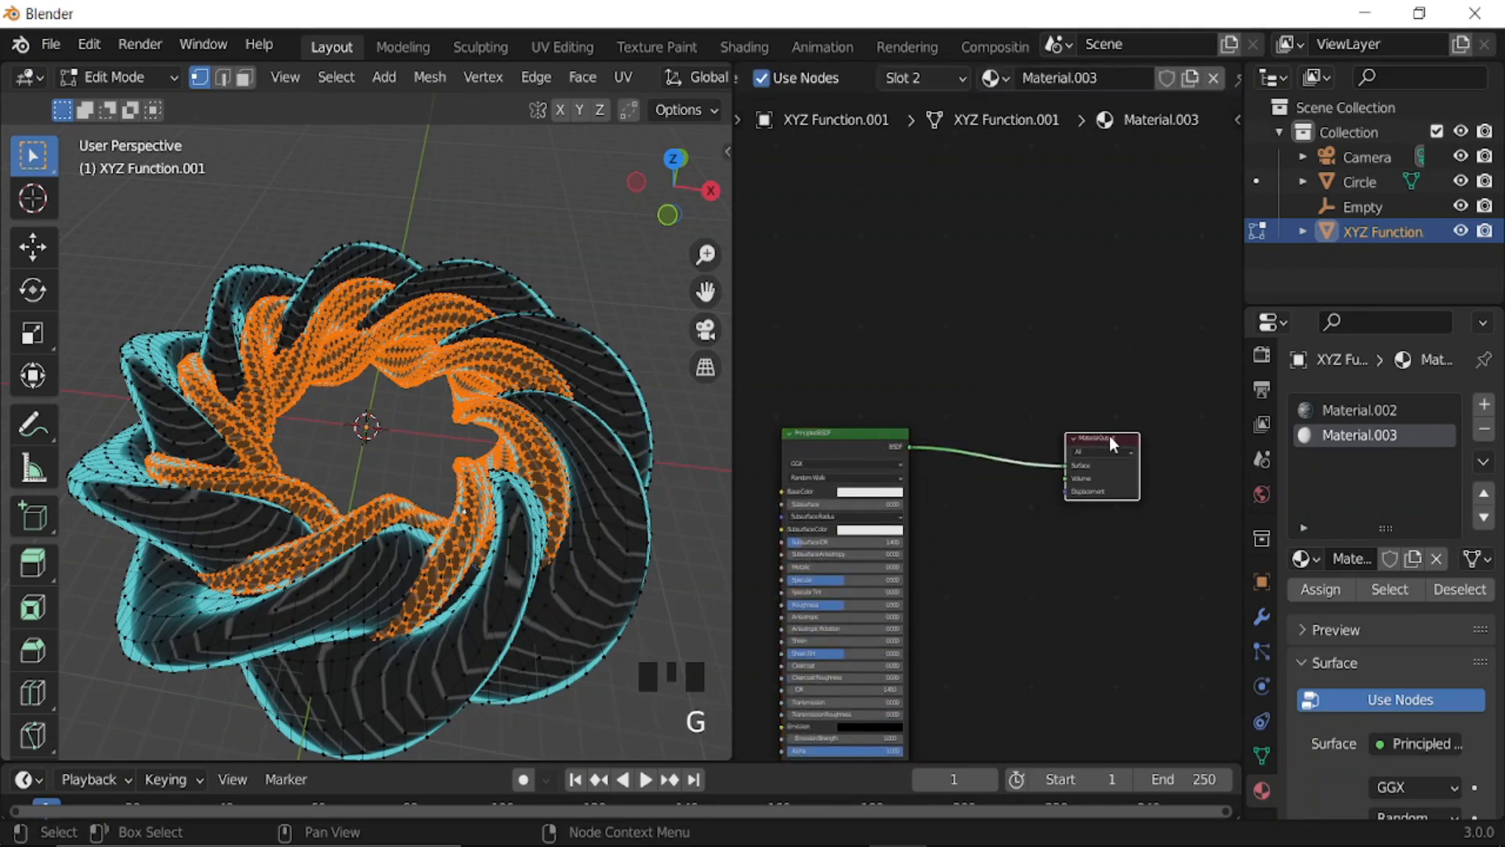
# - Add a Mix Shader into the link between the Principled BSDF and Material Output of the new material
pyautogui.hotkey('shift', 'a')
pyautogui.click(998, 549)
pyautogui.write('mix')
pyautogui.press('Down')
pyautogui.press('Return')
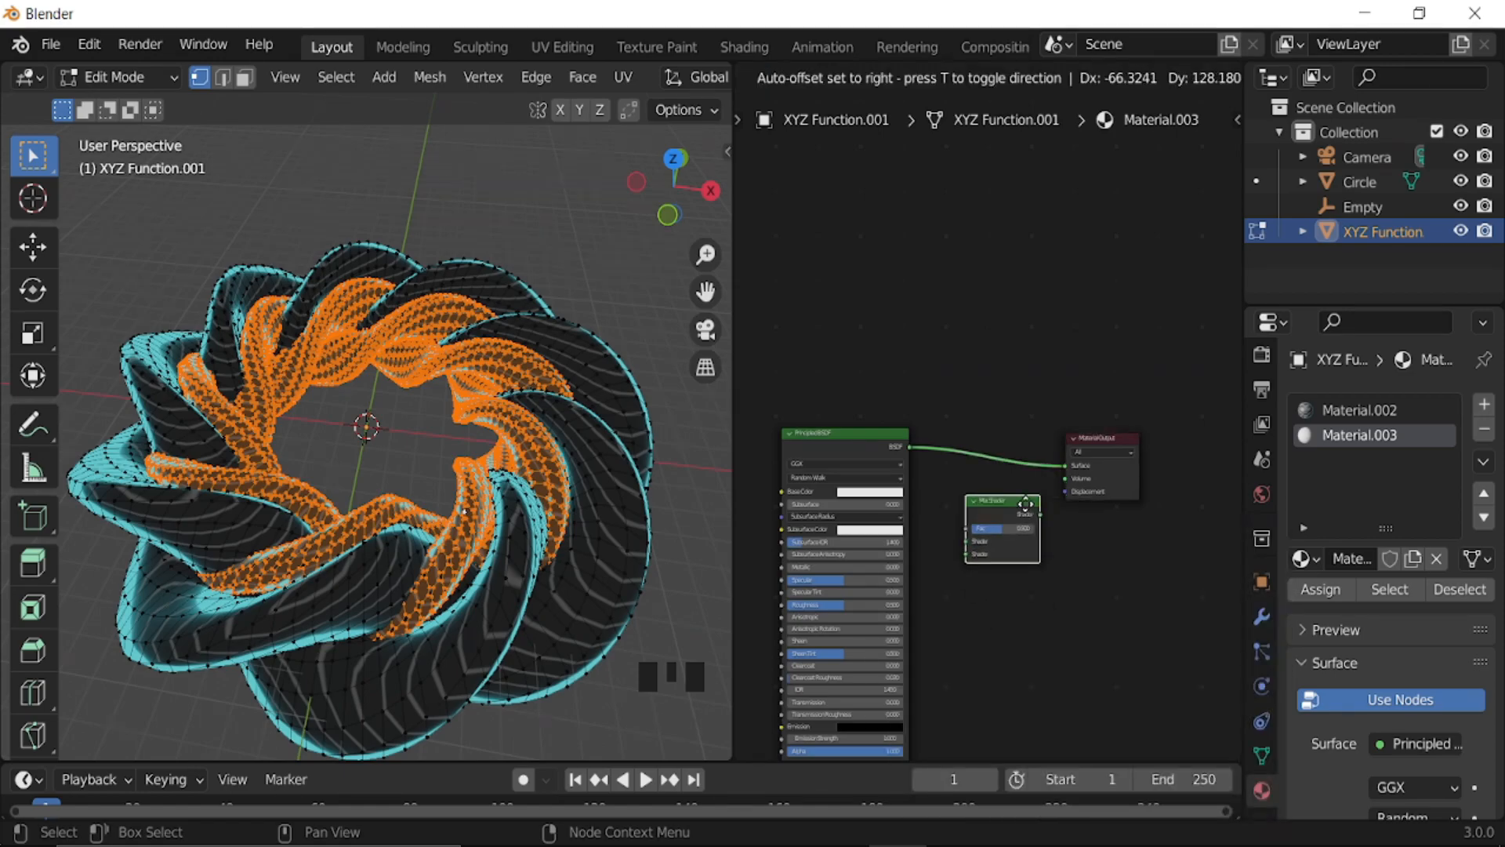
pyautogui.click(1030, 496)
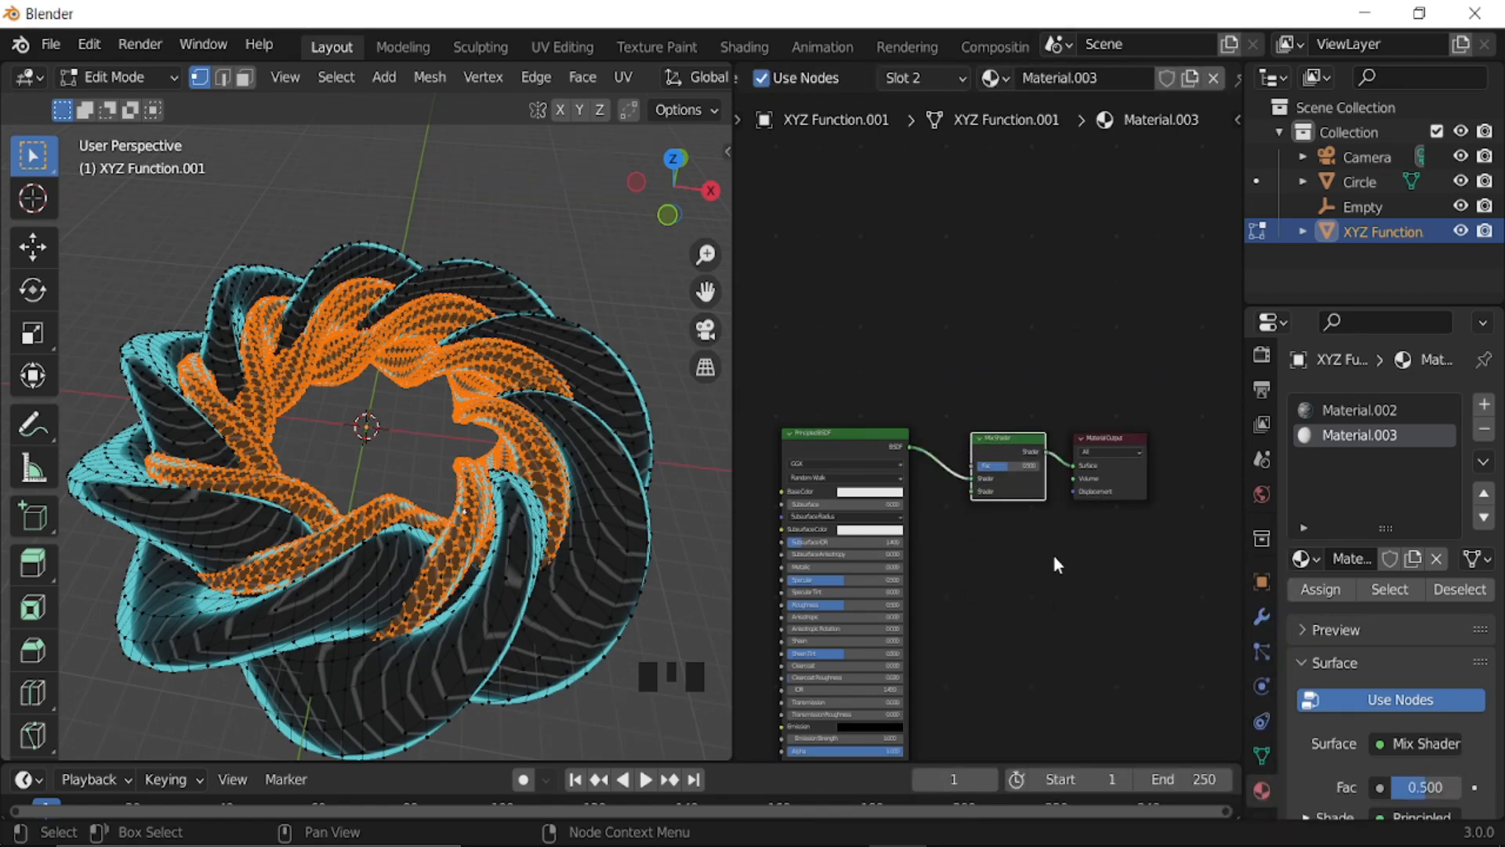
# - Add an Emission node above the Principled BSDF in the new material
pyautogui.hotkey('shift', 'a')
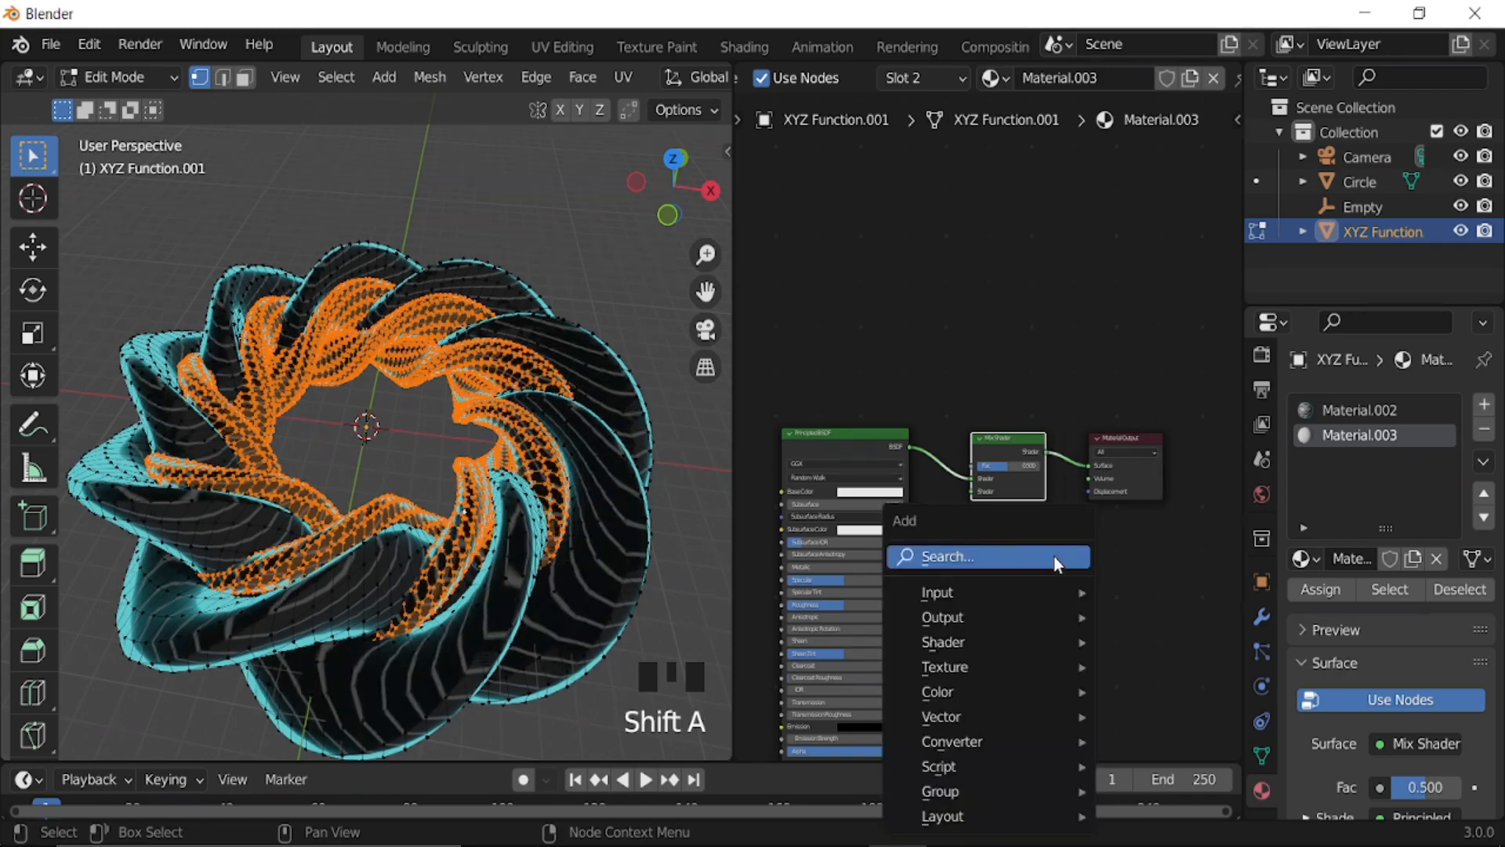
pyautogui.click(1054, 556)
pyautogui.write('em')
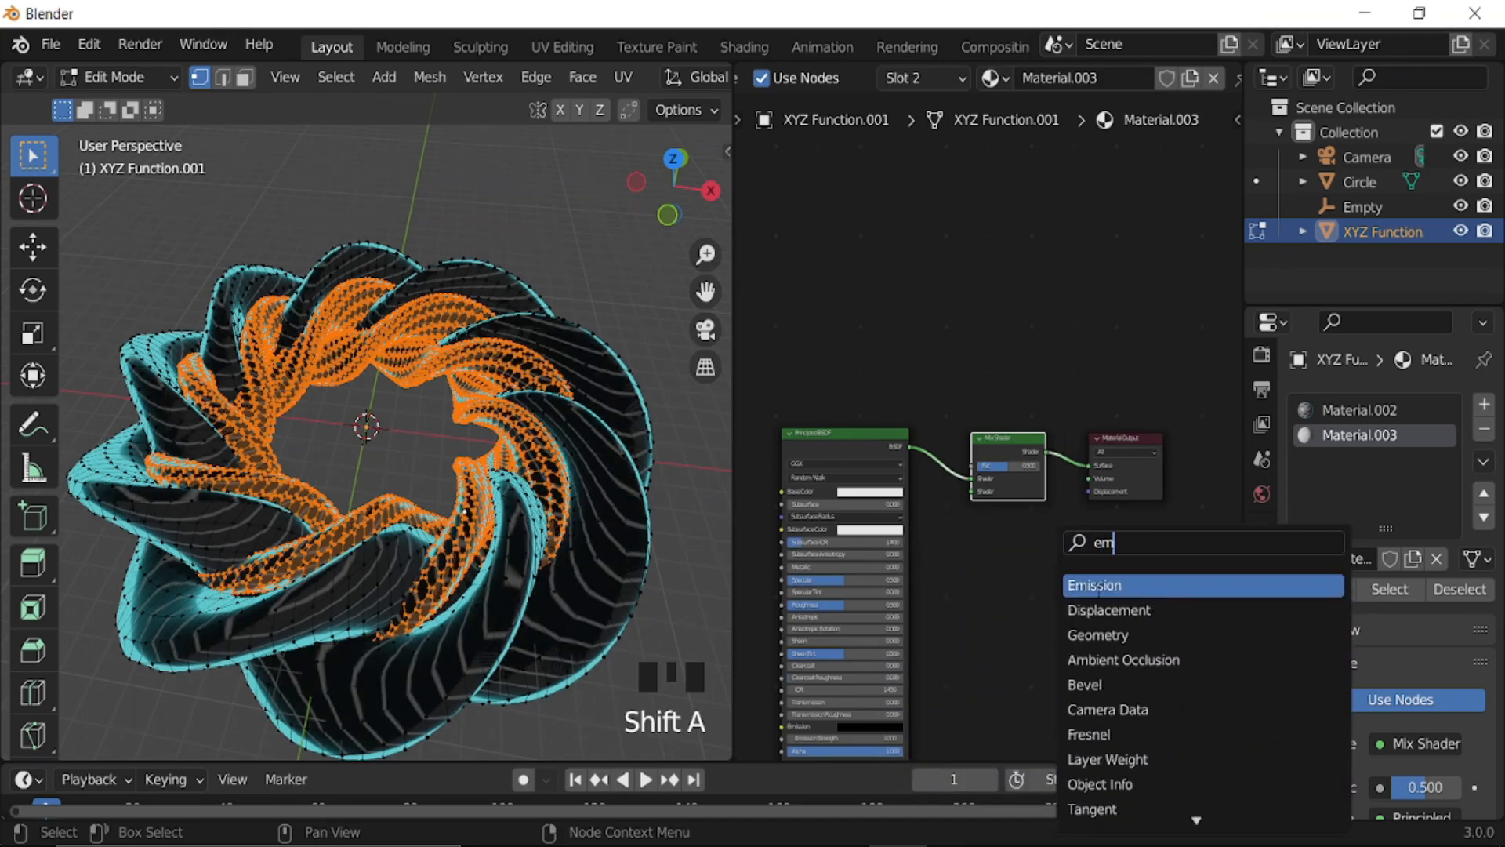
pyautogui.click(1100, 586)
pyautogui.click(845, 375)
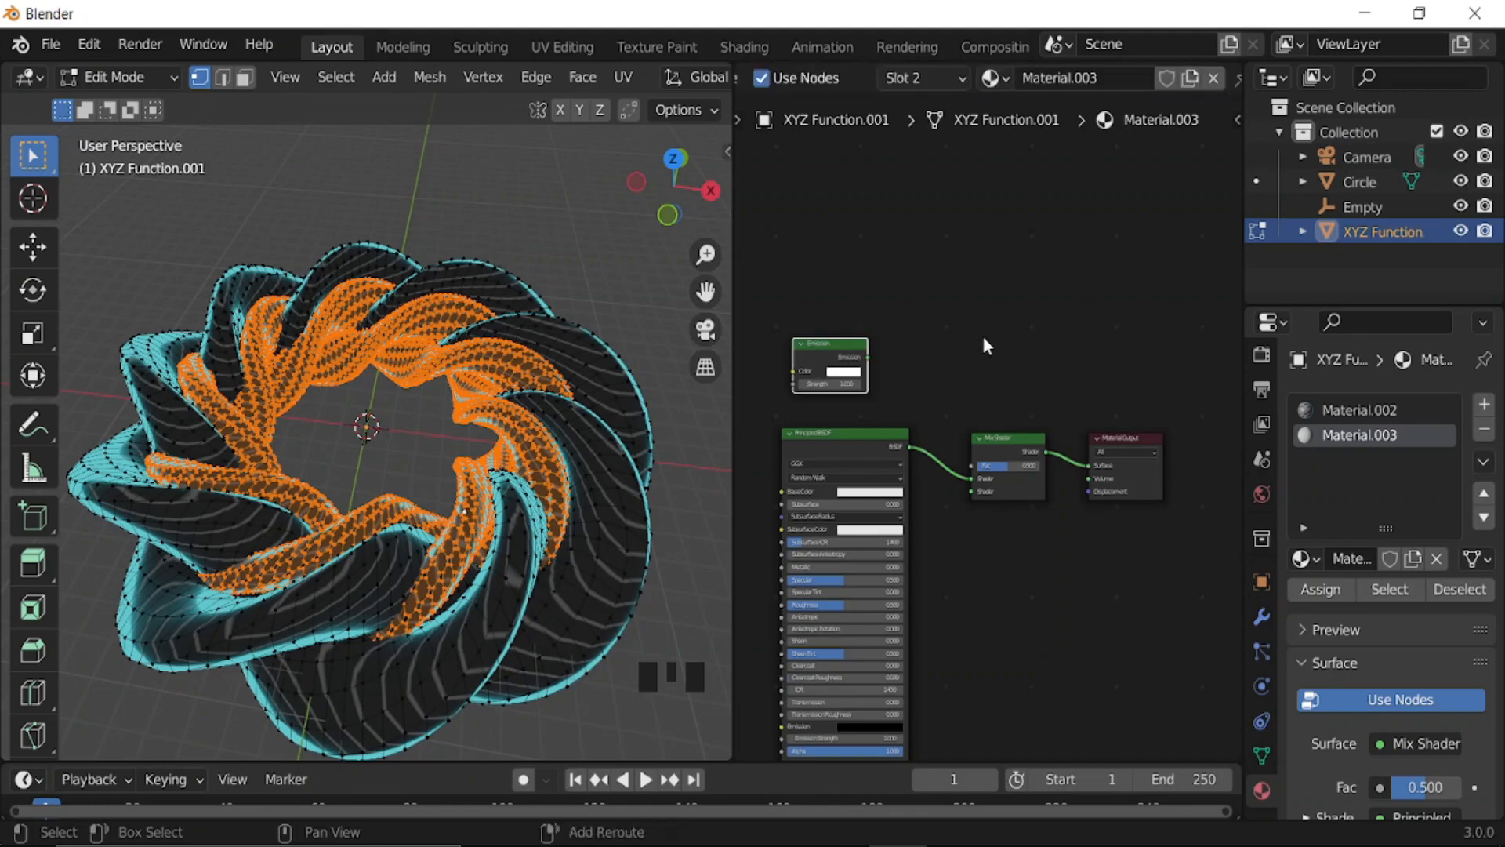
# - Add a Layer Weight node above the Emission node
pyautogui.hotkey('shift', 'a')
pyautogui.click(945, 338)
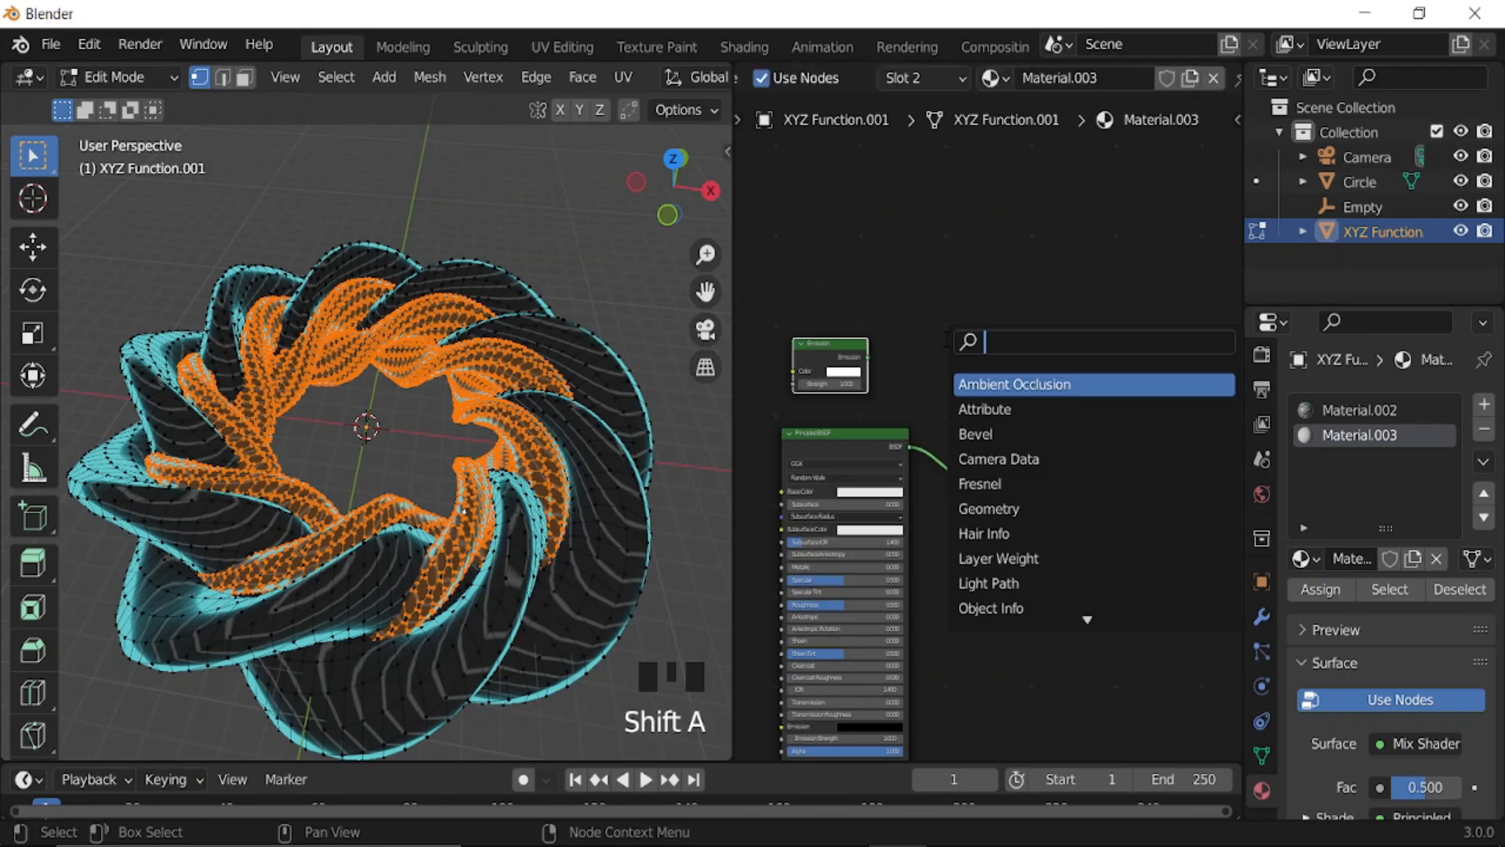
pyautogui.write('la')
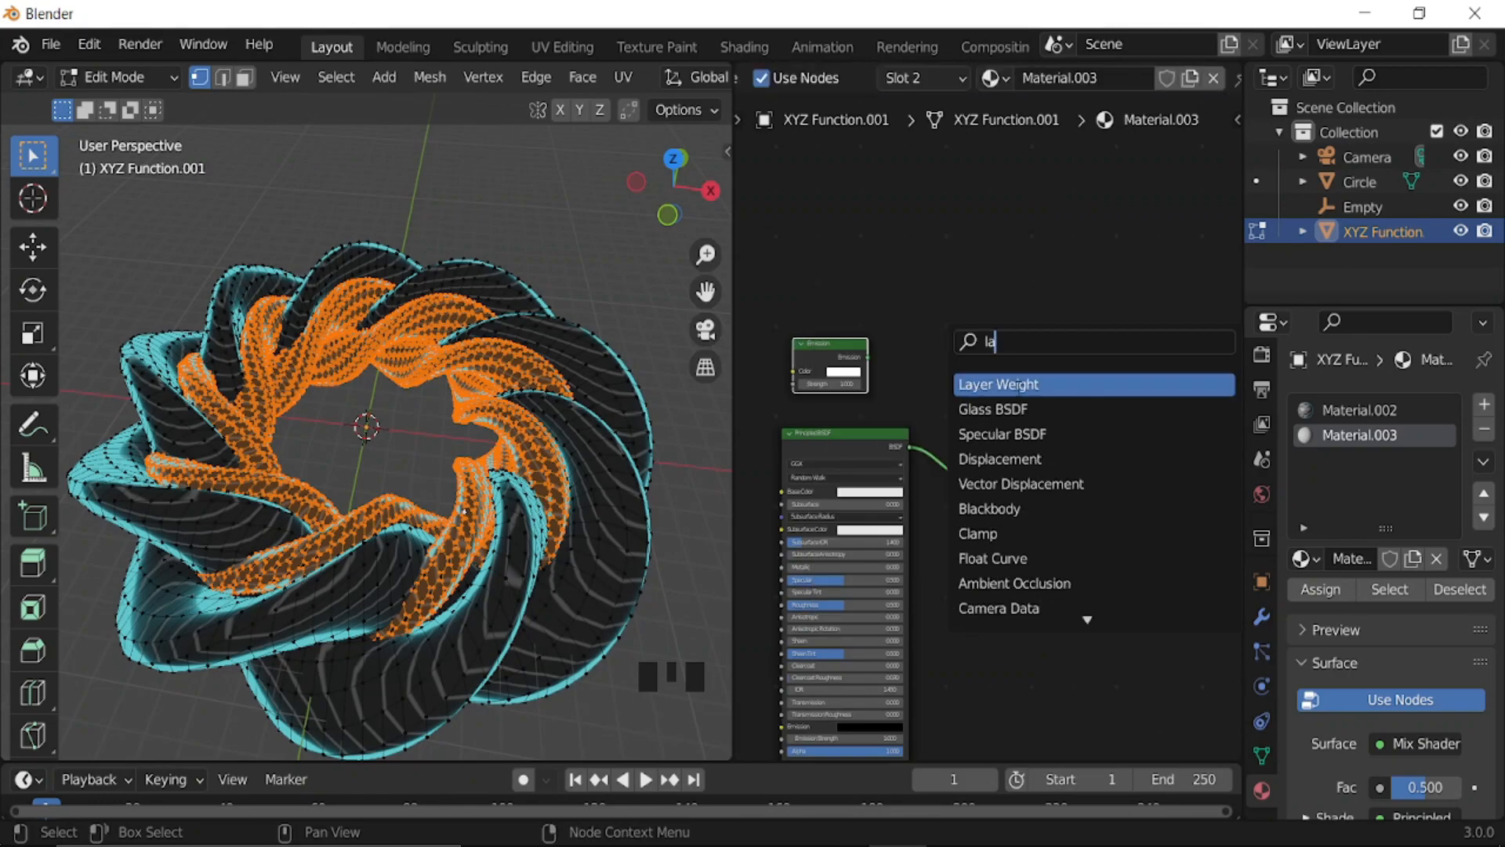
pyautogui.press('Return')
pyautogui.click(865, 334)
# - Connect Emission to the Mix Shader's second shader input and the Layer Weight's Fresnel output to its Fac input
pyautogui.moveTo(868, 357); pyautogui.dragTo(974, 492)
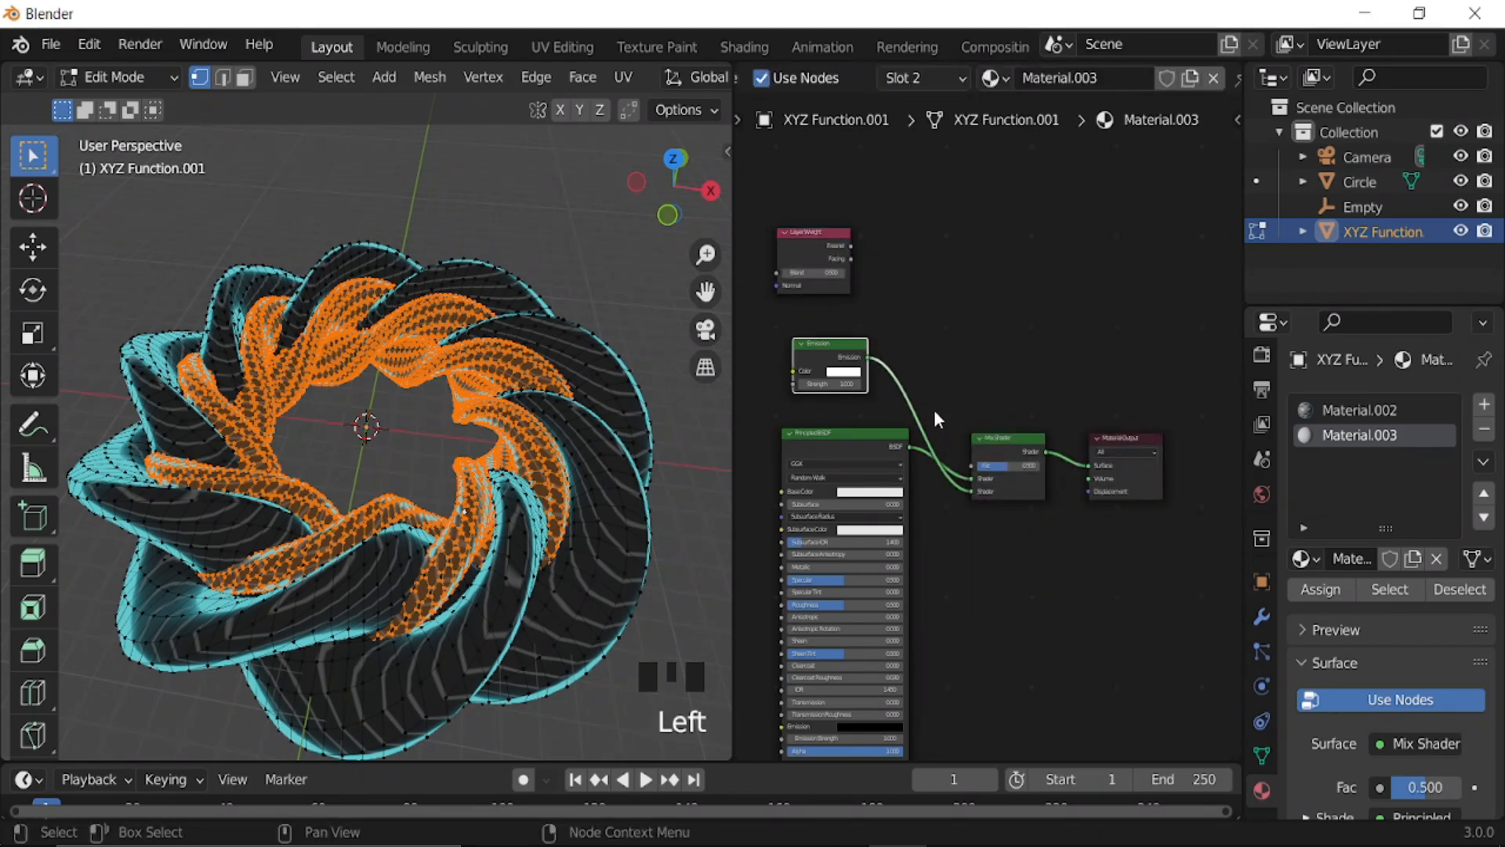
pyautogui.click(923, 350)
pyautogui.moveTo(920, 349); pyautogui.dragTo(958, 452, button='middle')
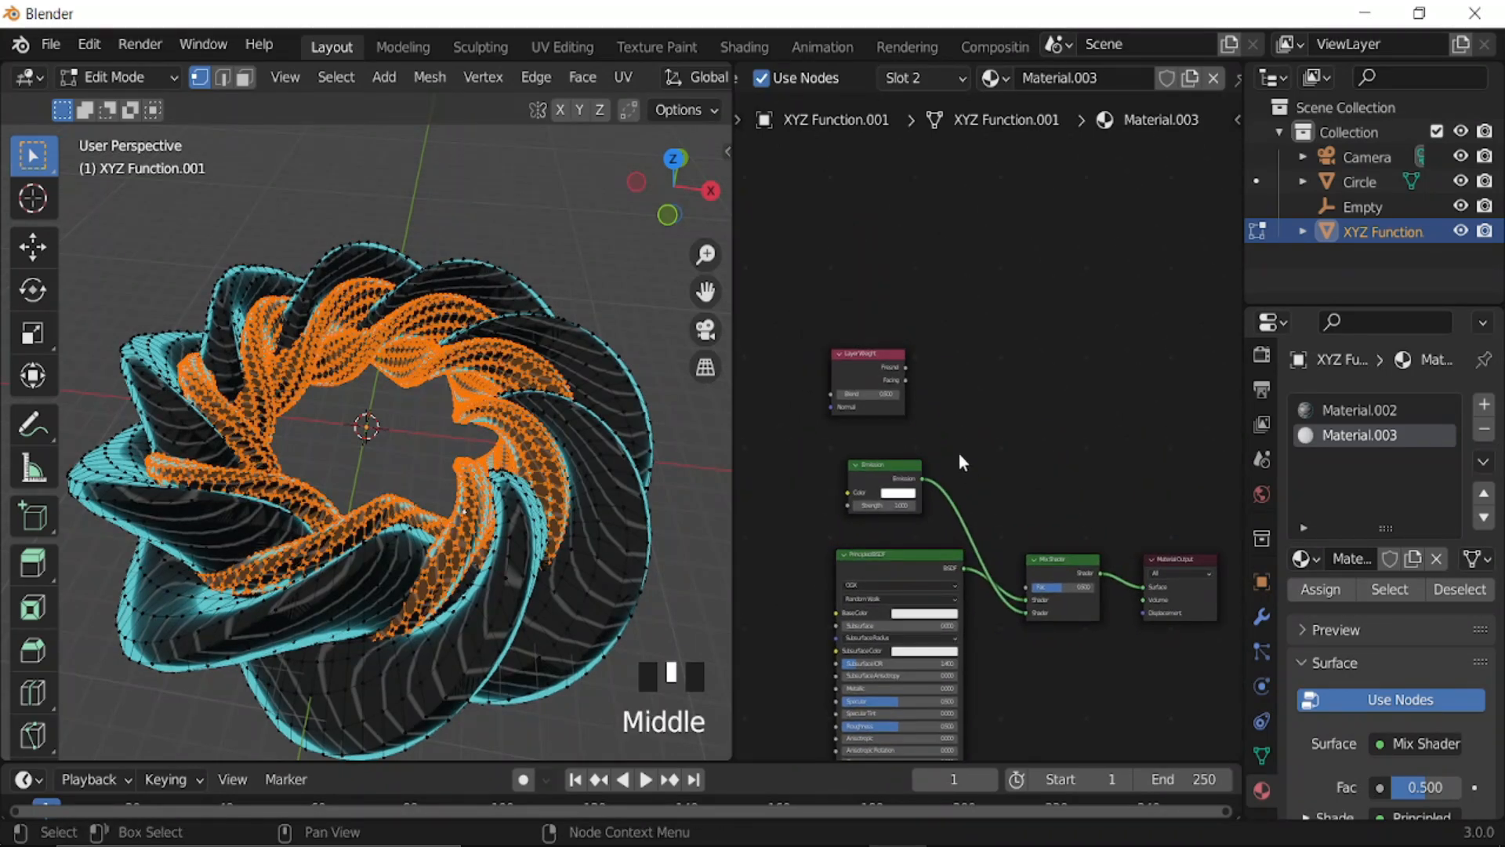
pyautogui.scroll(3, 886, 367)
pyautogui.moveTo(884, 353); pyautogui.dragTo(1040, 629)
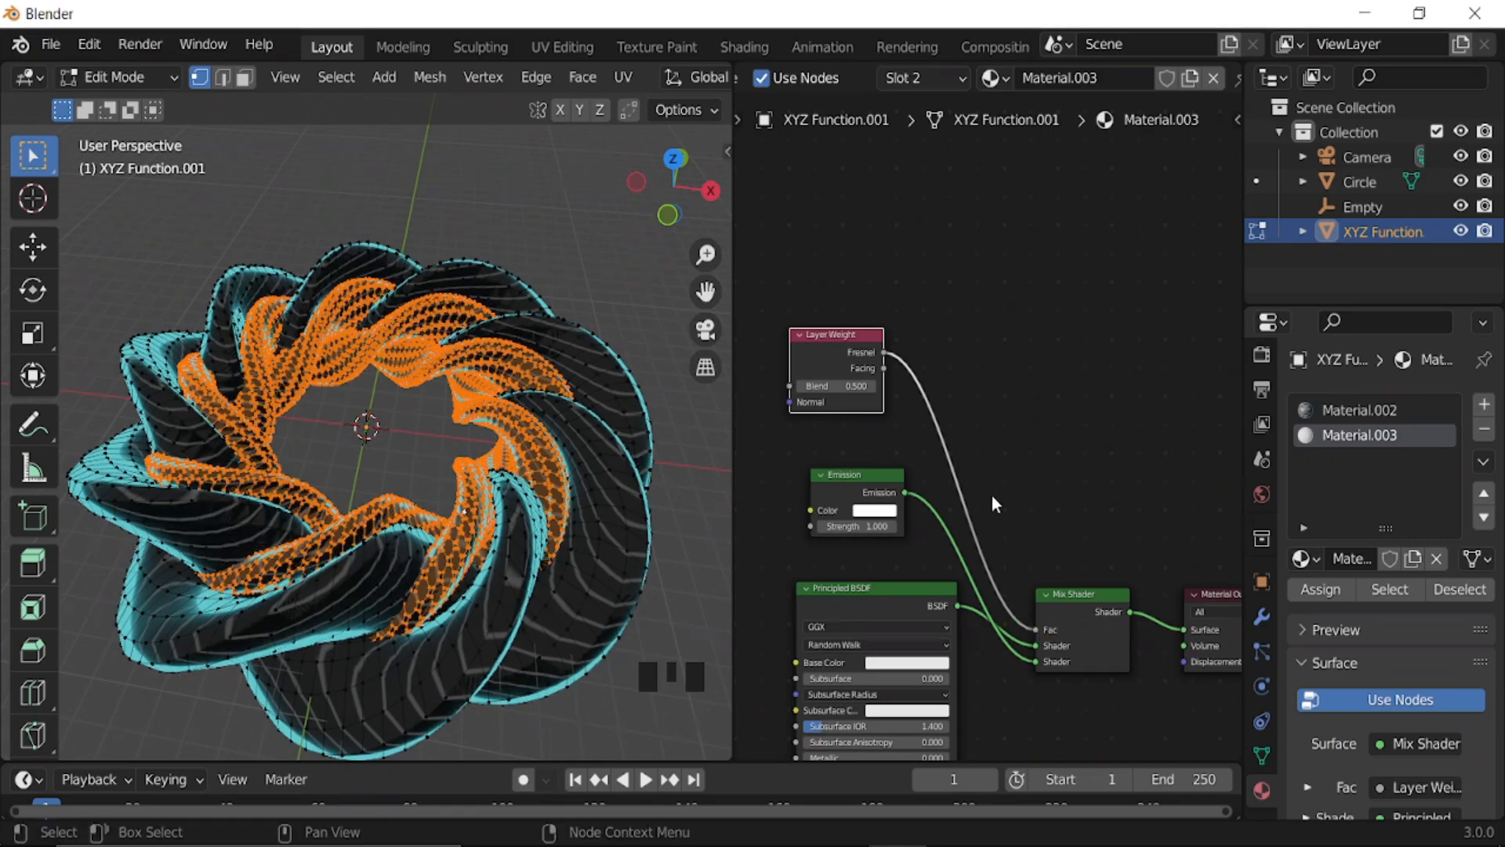
# - Assign the new material to the selected inner strands and hide the viewport overlays
pyautogui.click(1320, 589)
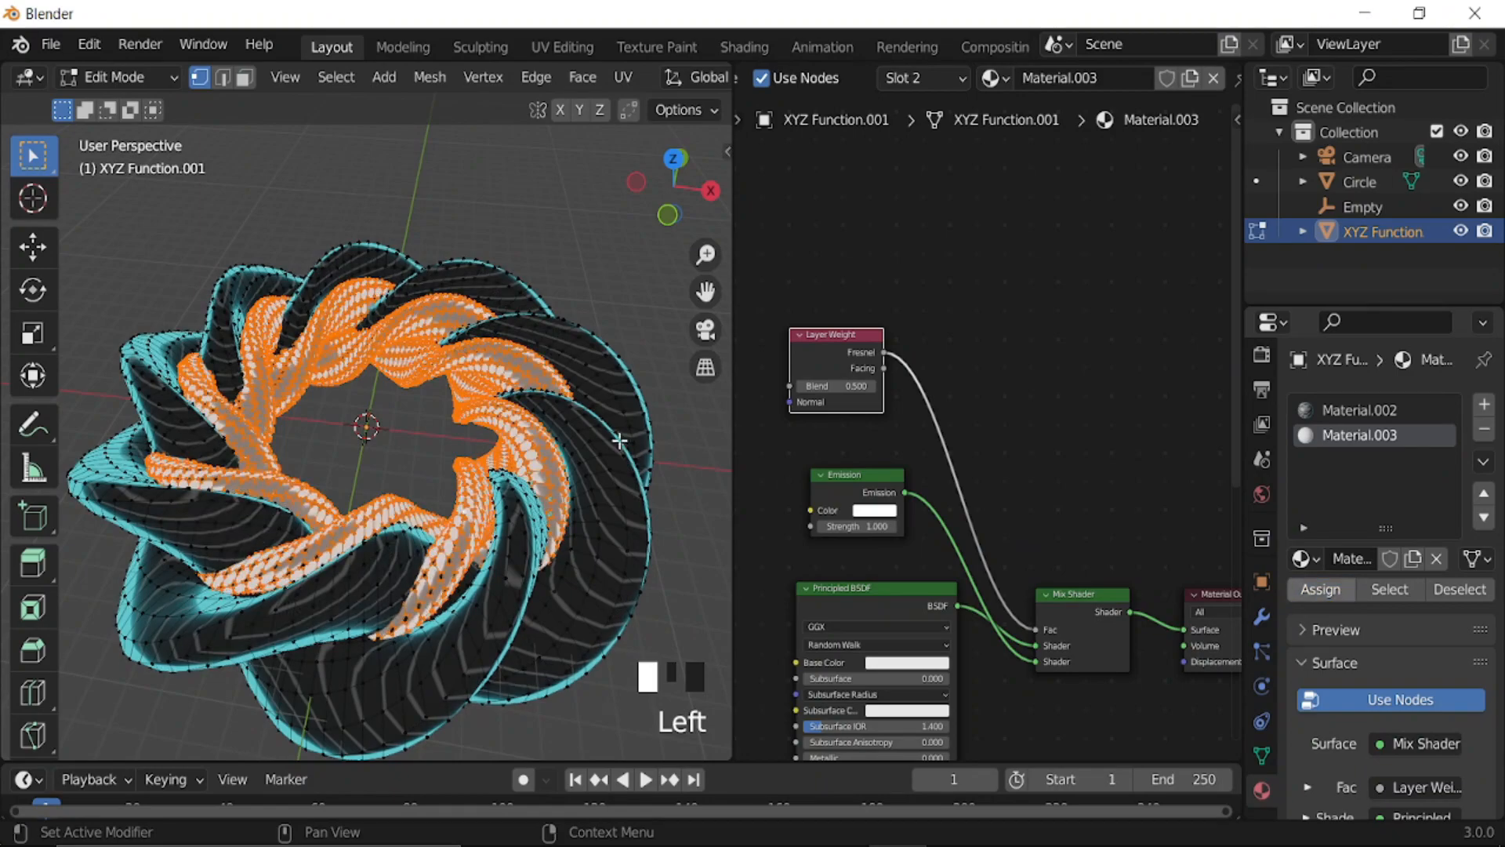
pyautogui.moveTo(690, 83); pyautogui.dragTo(440, 82, button='middle')
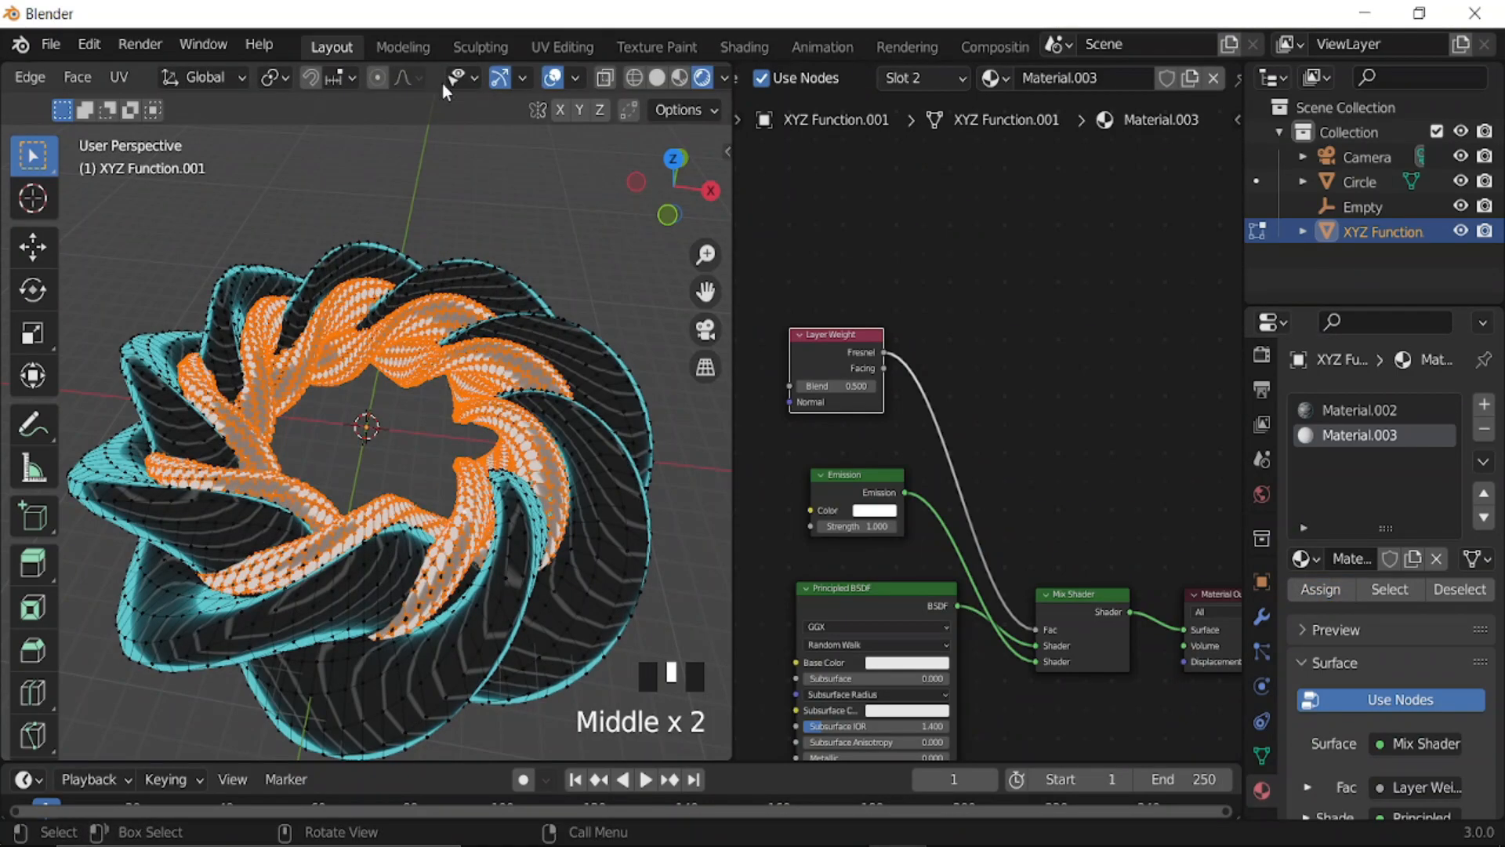
pyautogui.click(553, 79)
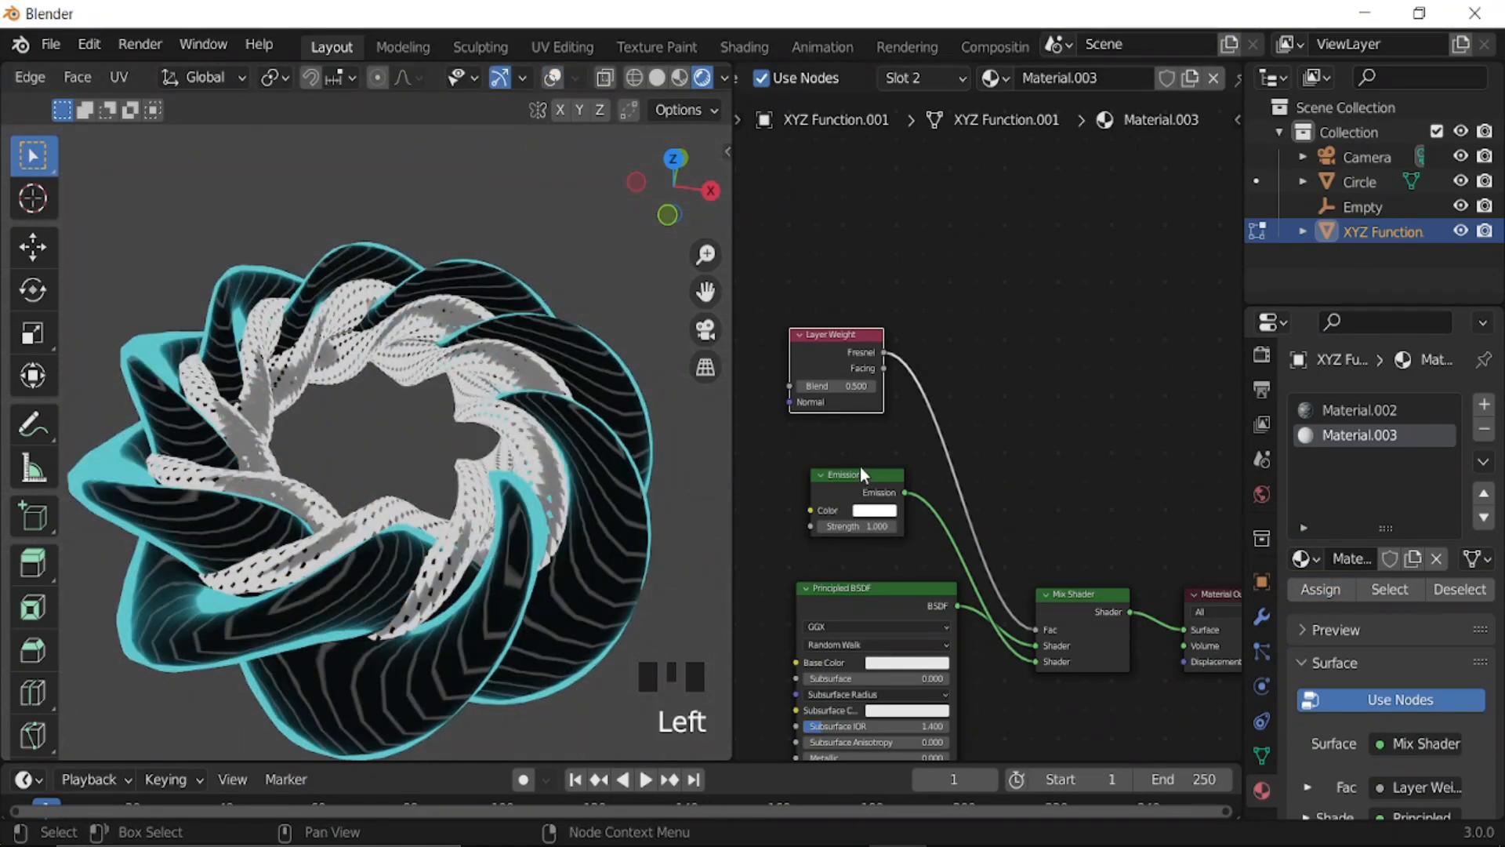
# - Set the new material's Layer Weight Blend to 0.210 and its Emission color to red
pyautogui.moveTo(859, 469); pyautogui.dragTo(846, 463, button='middle')
pyautogui.scroll(3, 902, 455)
pyautogui.keyDown('shift'); pyautogui.click(819, 425); pyautogui.keyUp('shift')
pyautogui.keyDown('shift'); pyautogui.moveTo(886, 426); pyautogui.dragTo(815, 426); pyautogui.keyUp('shift')
pyautogui.click(952, 643)
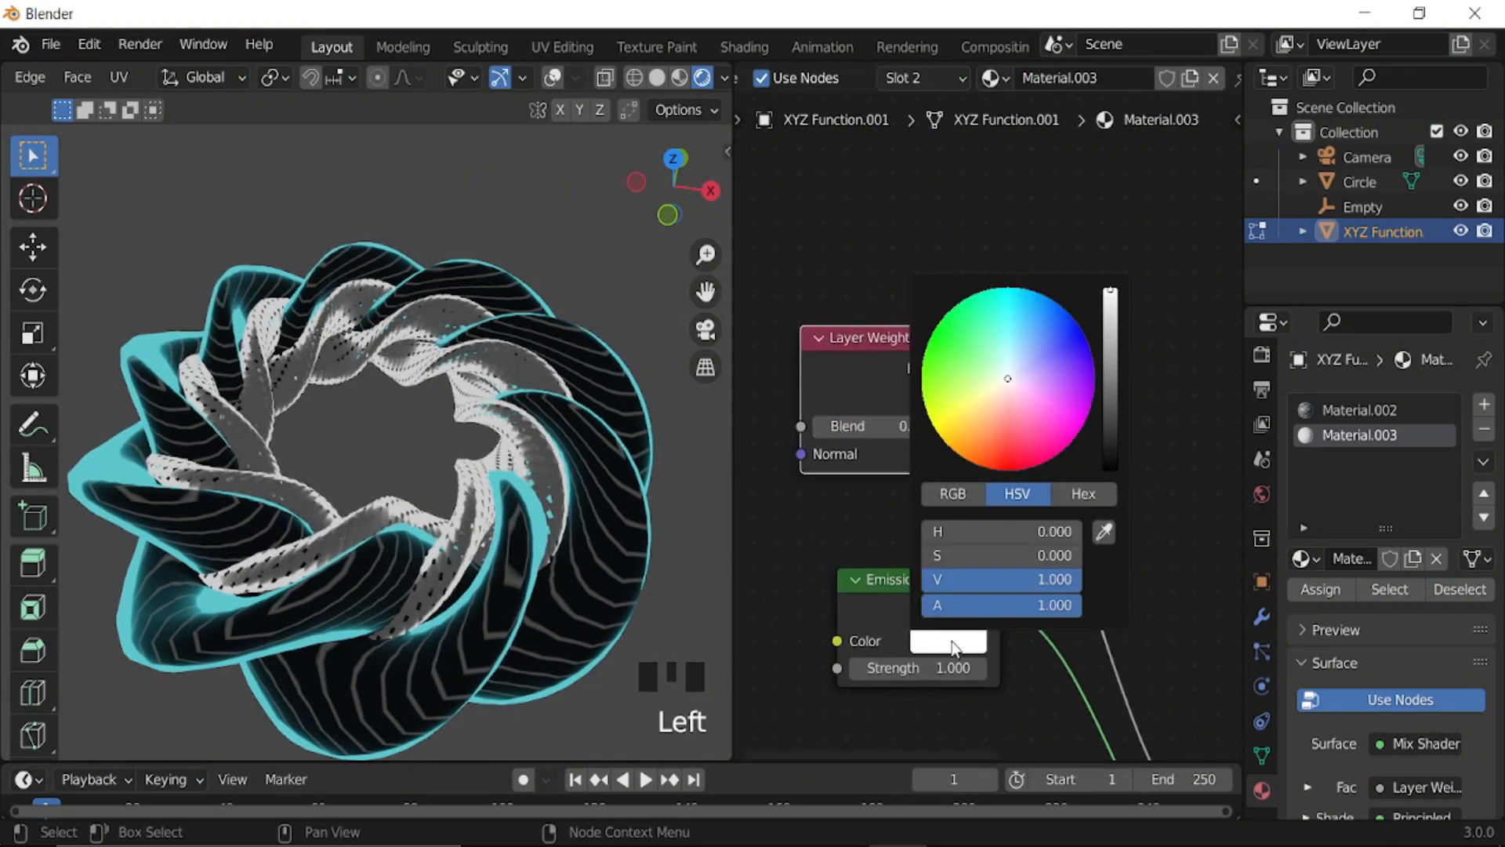
pyautogui.click(1007, 466)
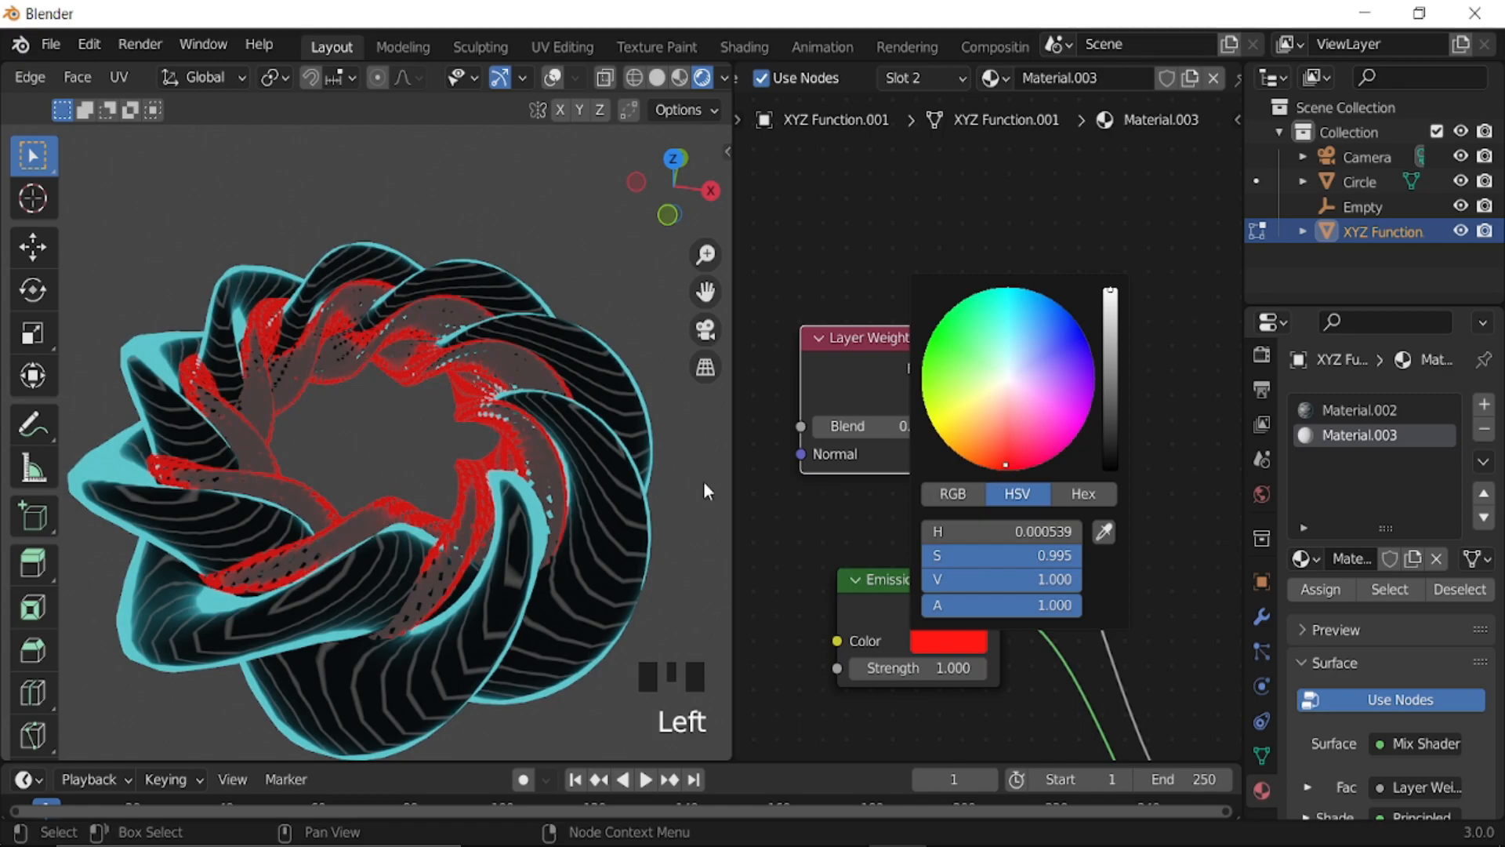
# - Return to Object Mode in the camera view and turn the Array modifier's viewport display back on
pyautogui.press('KP_0')
pyautogui.press('Tab')
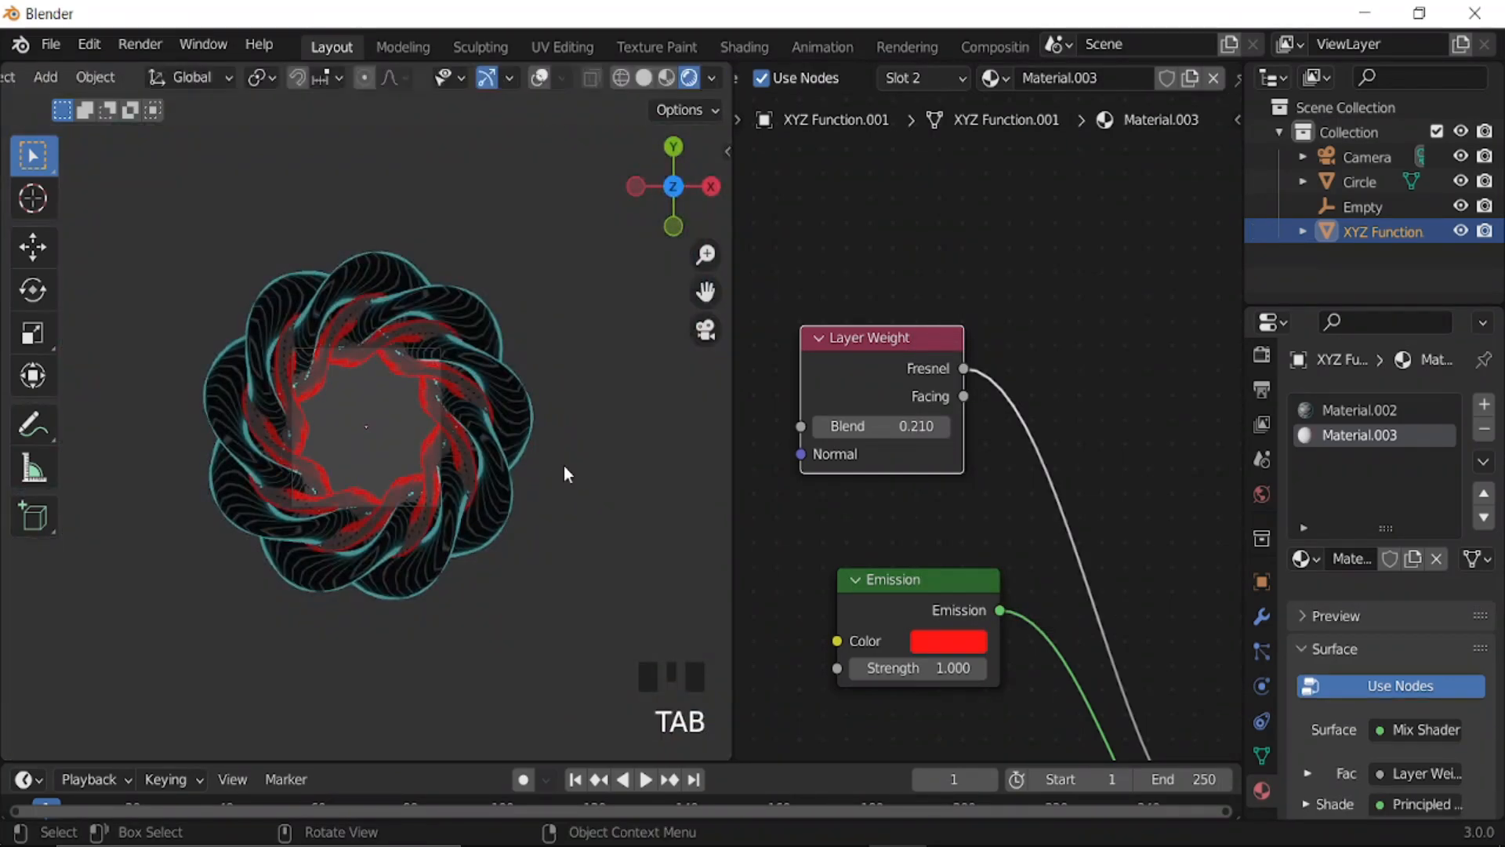
pyautogui.click(1263, 620)
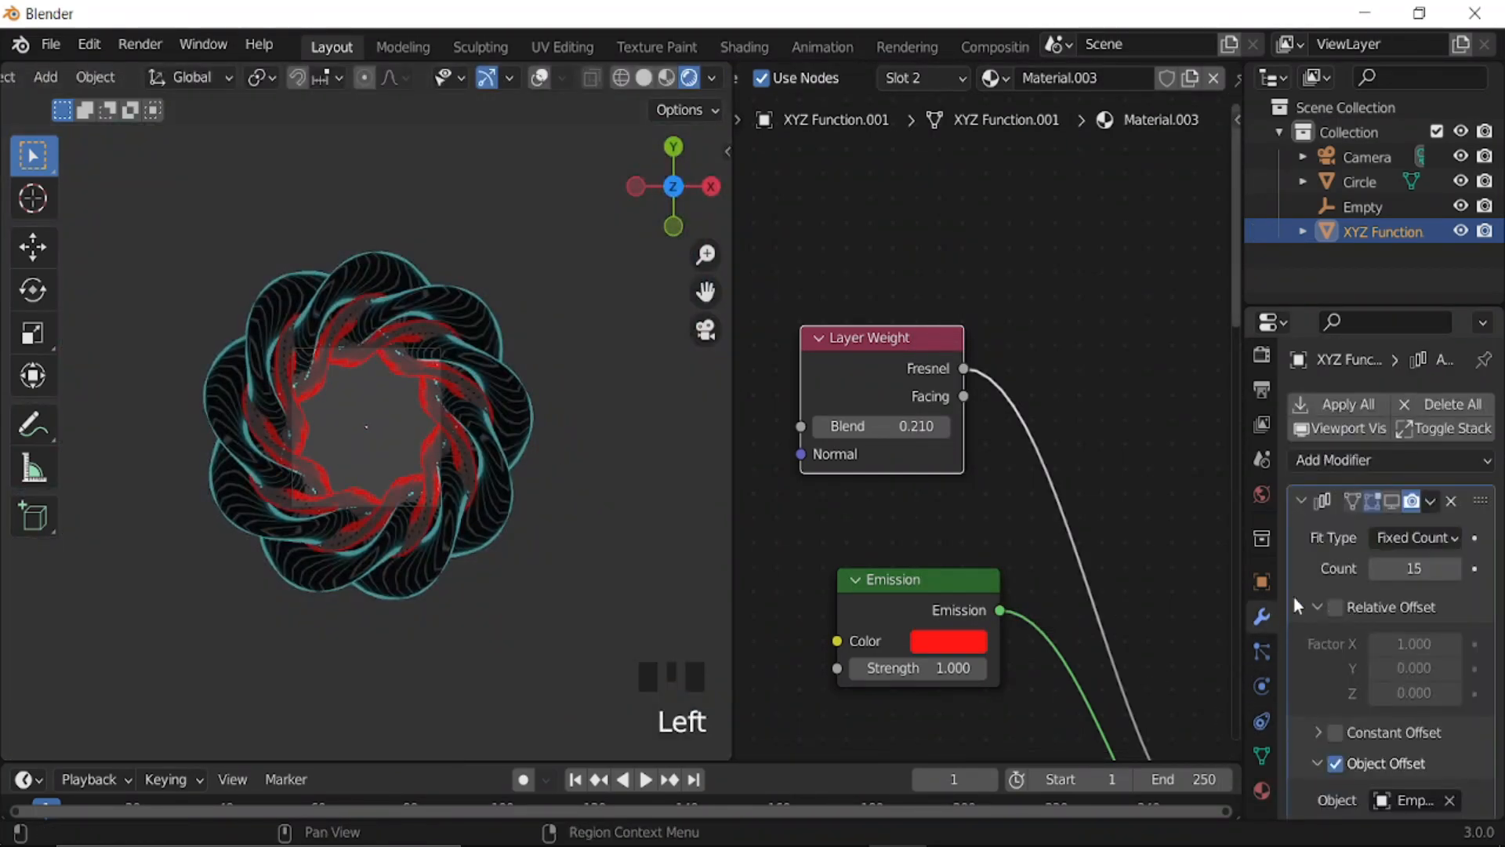
pyautogui.click(1391, 505)
pyautogui.scroll(5, 508, 480)
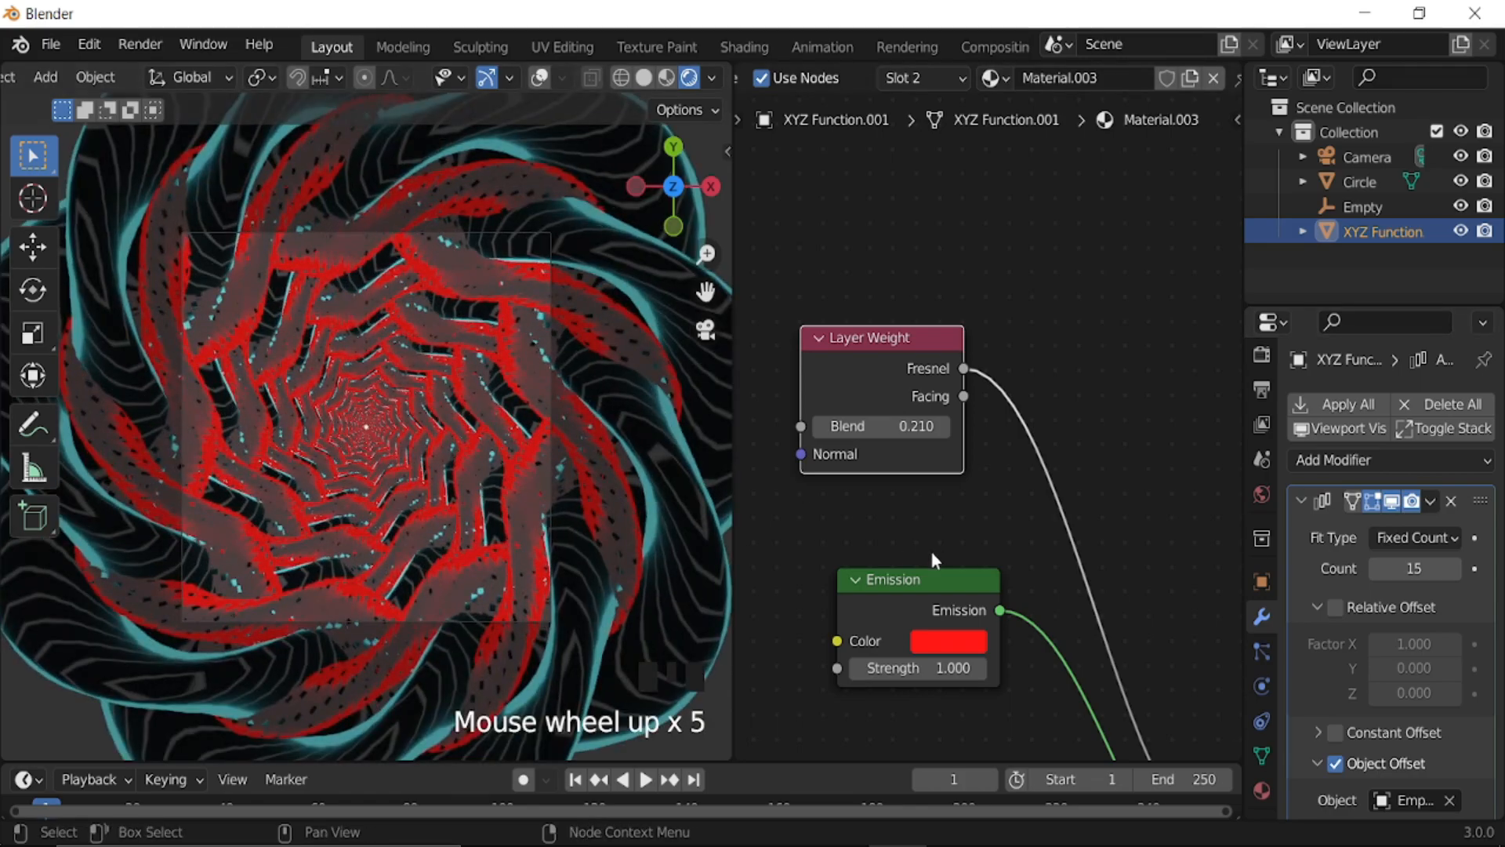
# - Set the red material's Layer Weight Blend value to 0.130
pyautogui.moveTo(930, 548); pyautogui.dragTo(1011, 568, button='middle')
pyautogui.scroll(3, 984, 463)
pyautogui.keyDown('shift'); pyautogui.moveTo(984, 463); pyautogui.dragTo(984, 463); pyautogui.keyUp('shift')
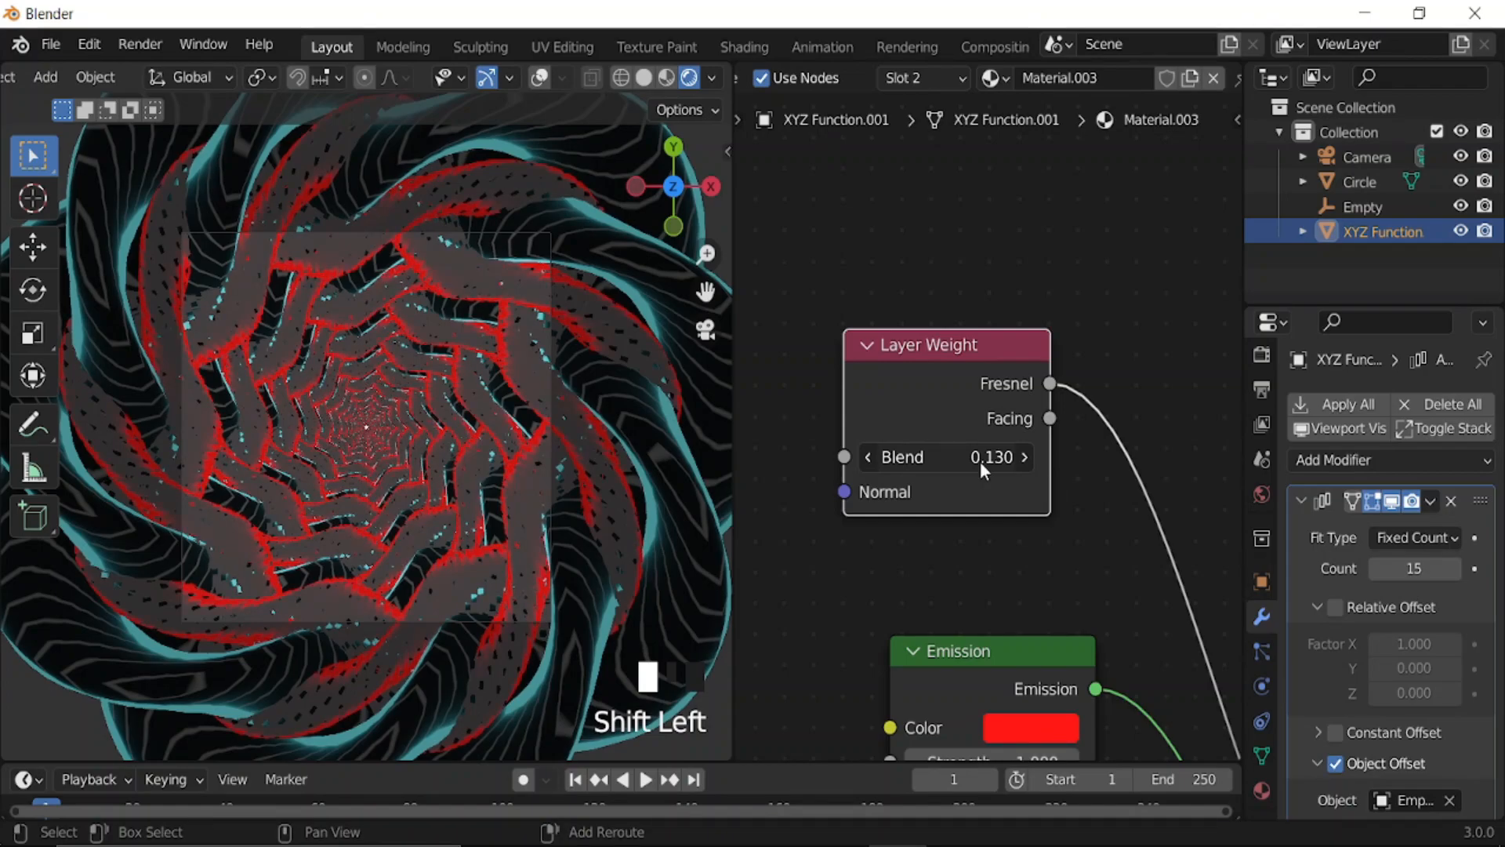
# - Set the Emission Strength of the cyan outer strands' material to 5.000
pyautogui.moveTo(1016, 757); pyautogui.dragTo(1019, 556, button='middle')
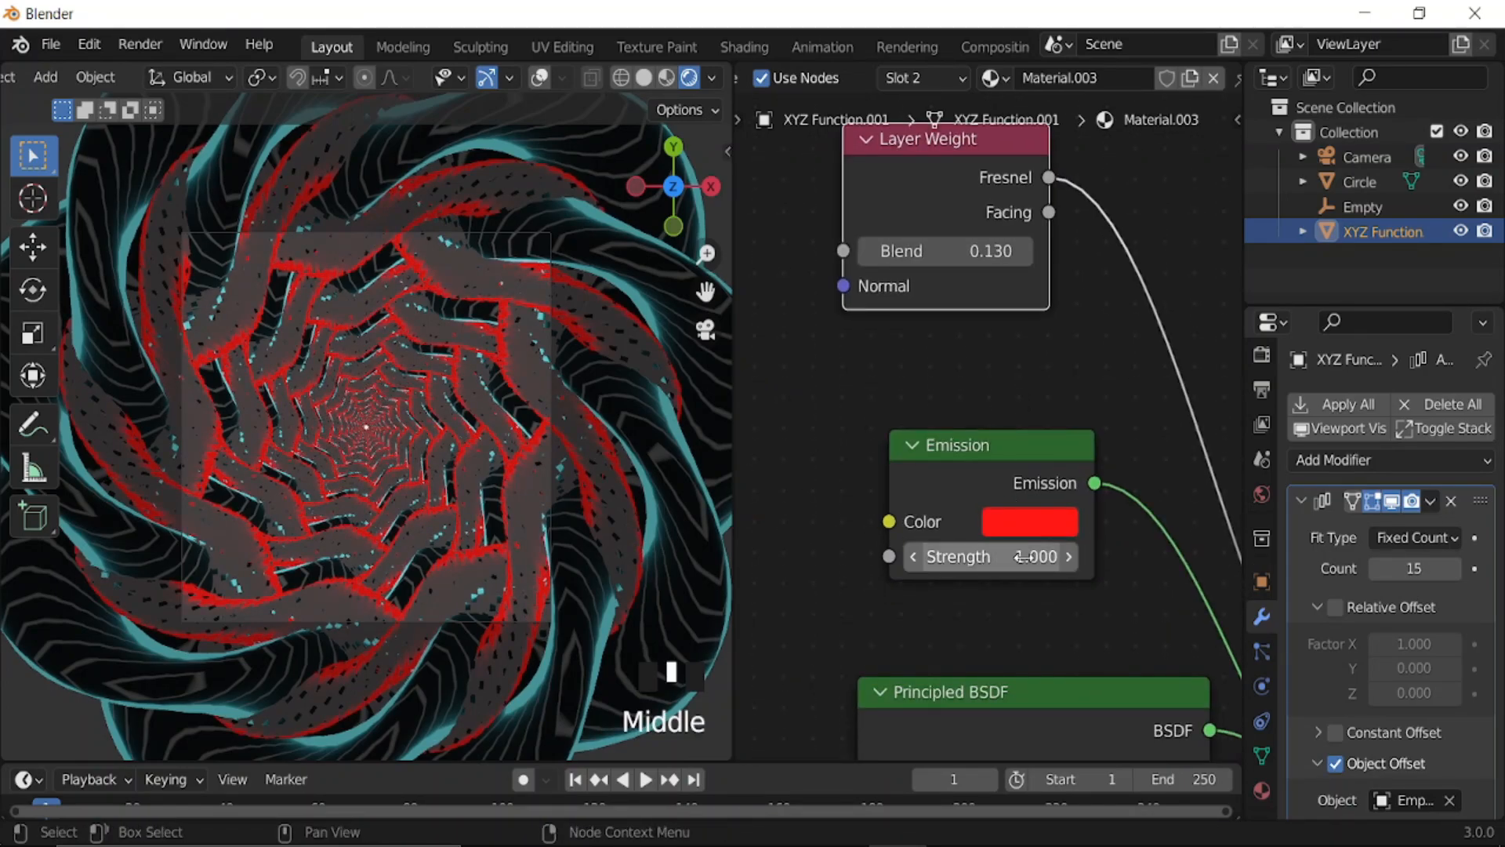
pyautogui.scroll(-8, 1236, 602)
pyautogui.scroll(-3, 1258, 643)
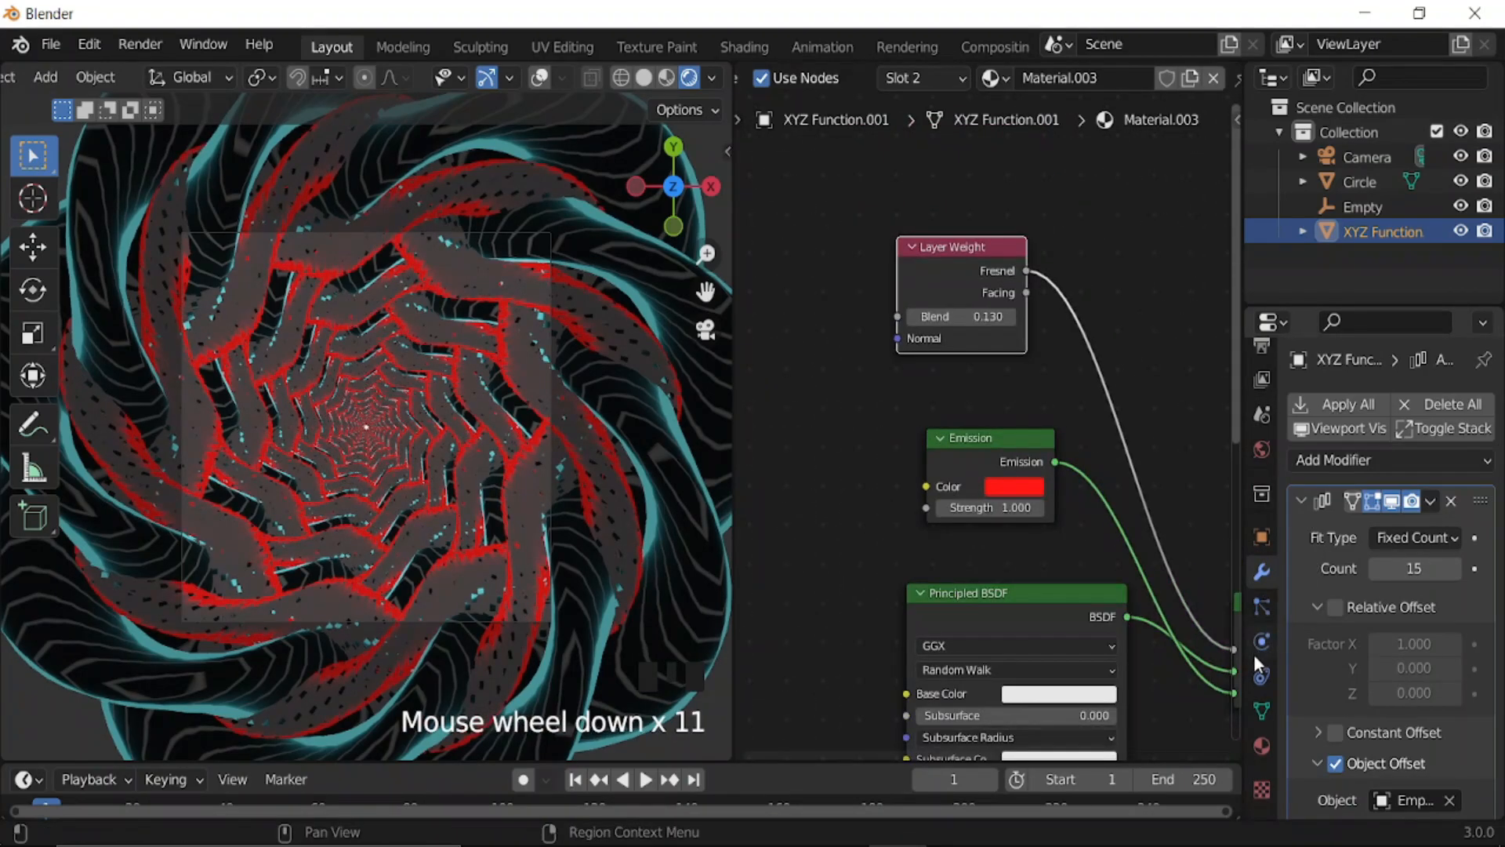
pyautogui.click(1260, 748)
pyautogui.click(1345, 408)
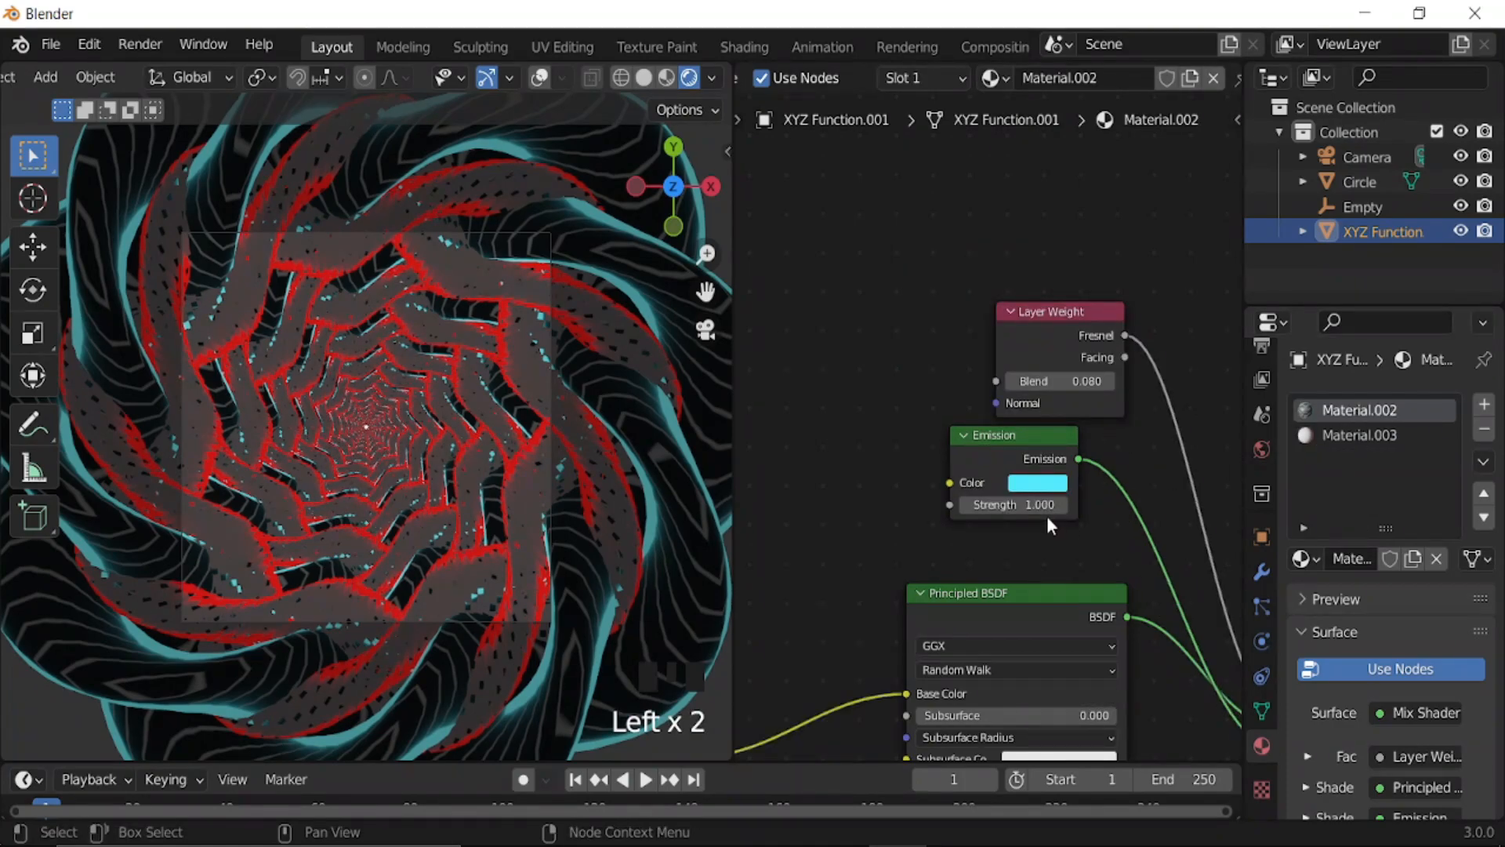
pyautogui.press('Return')
# - Set the World background Strength to 0.000
pyautogui.click(1261, 539)
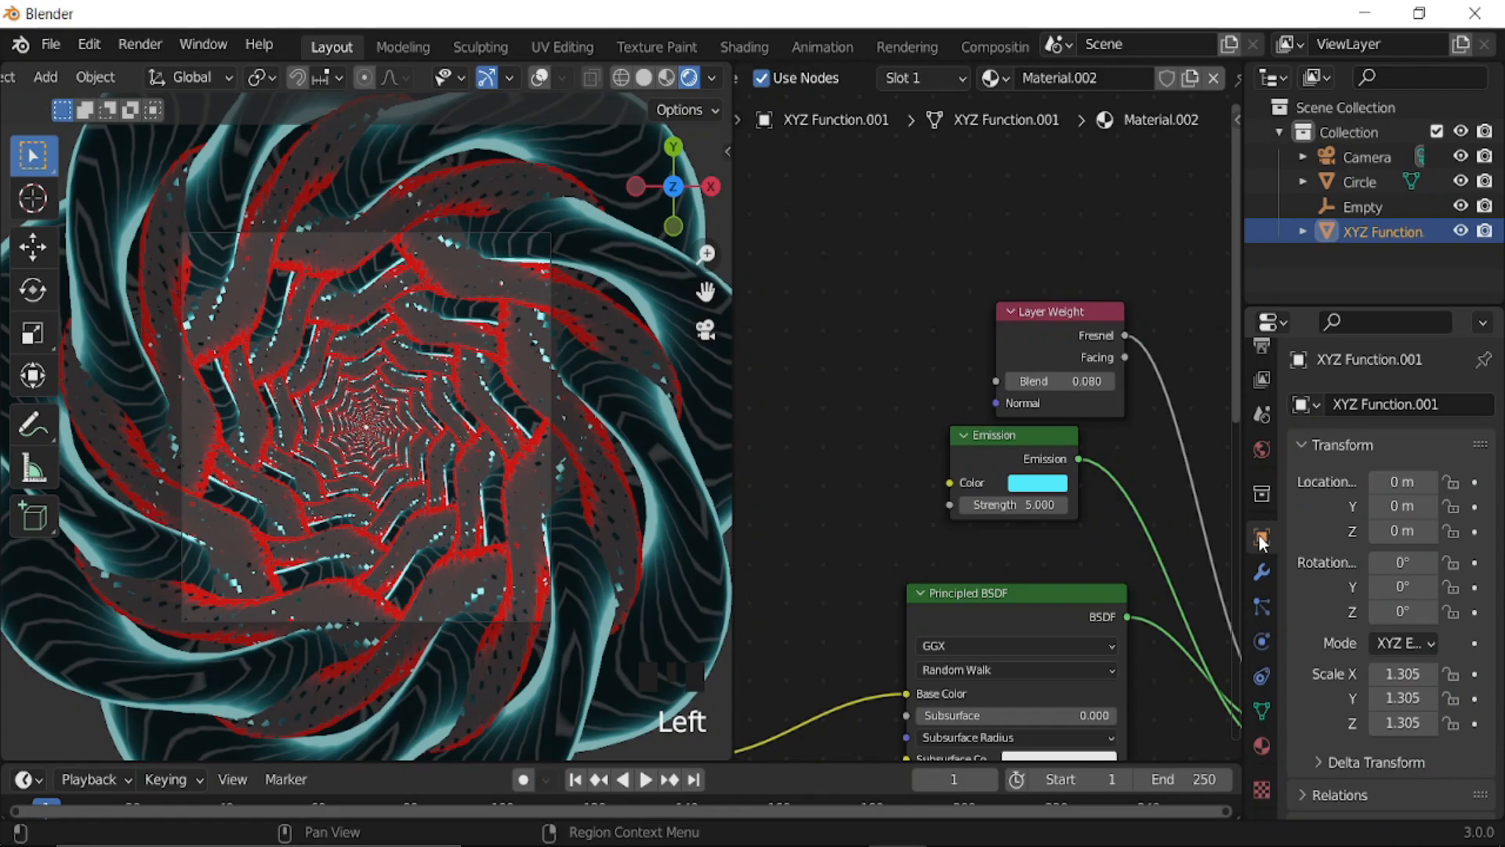
pyautogui.click(1262, 453)
pyautogui.click(1262, 453)
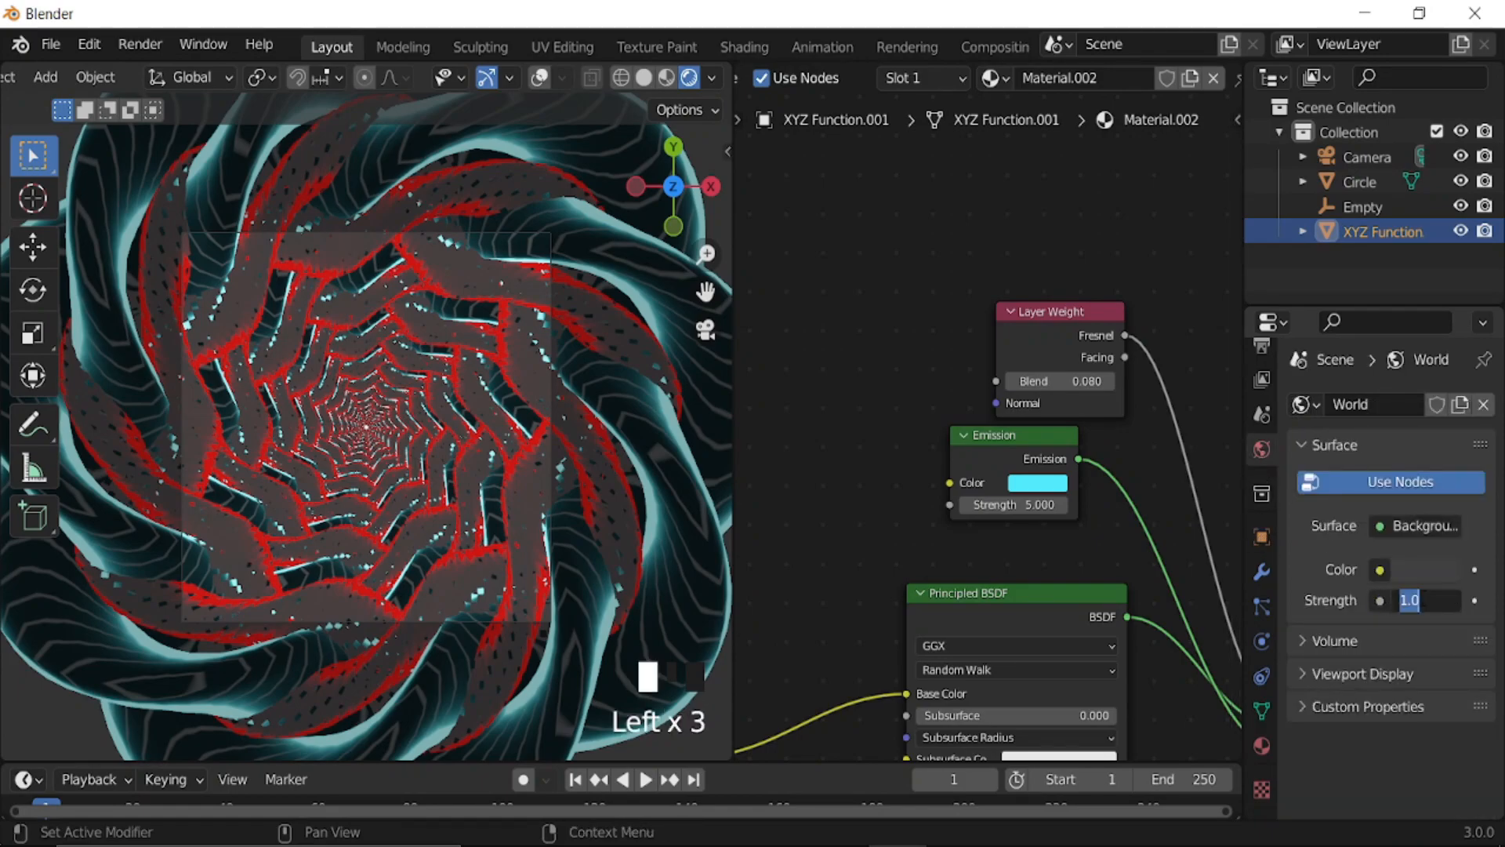
pyautogui.press('Return')
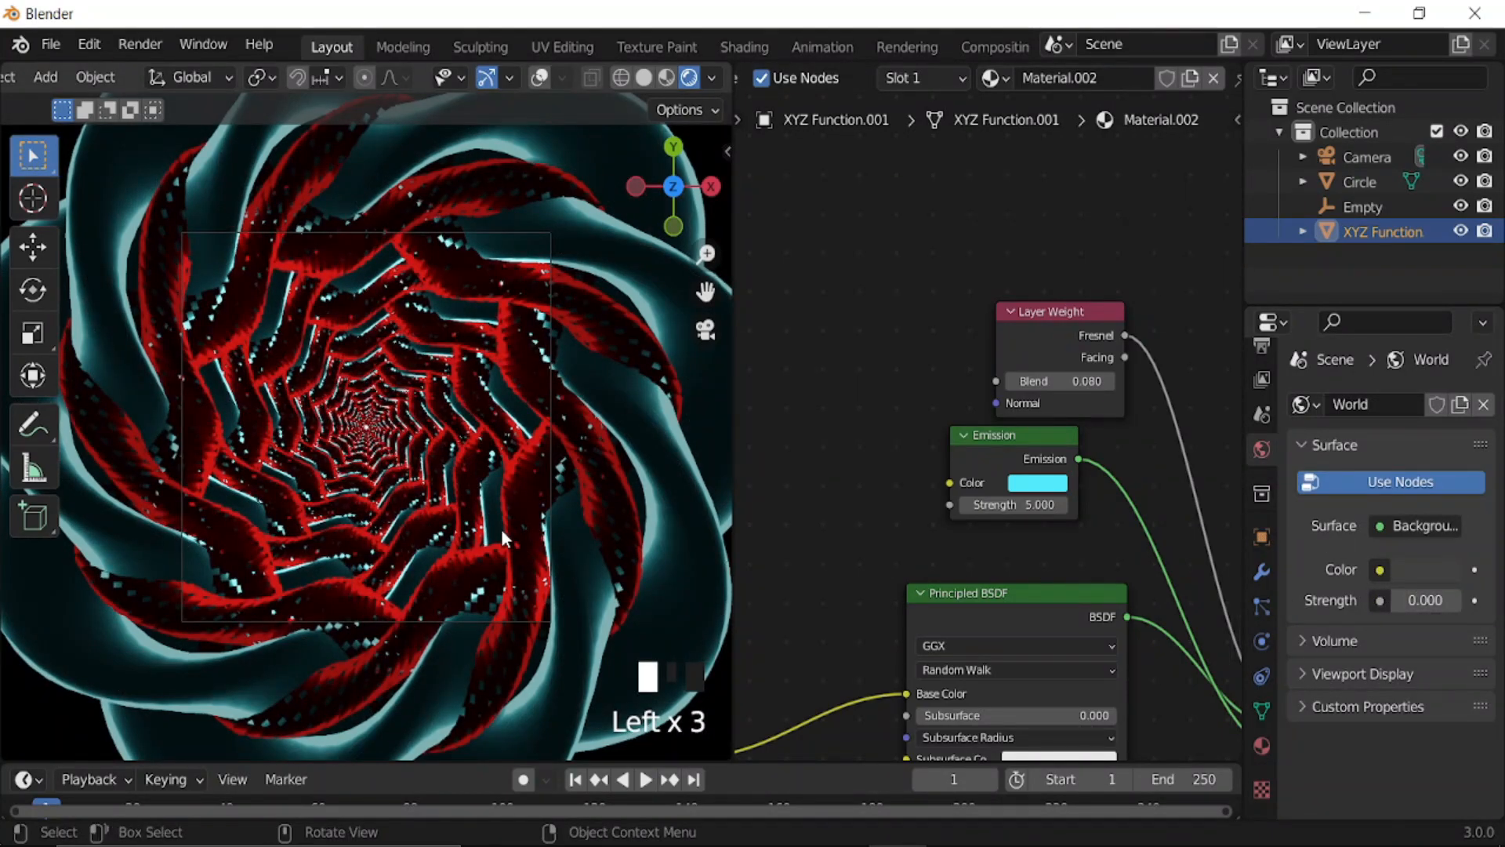
pyautogui.scroll(3, 490, 439)
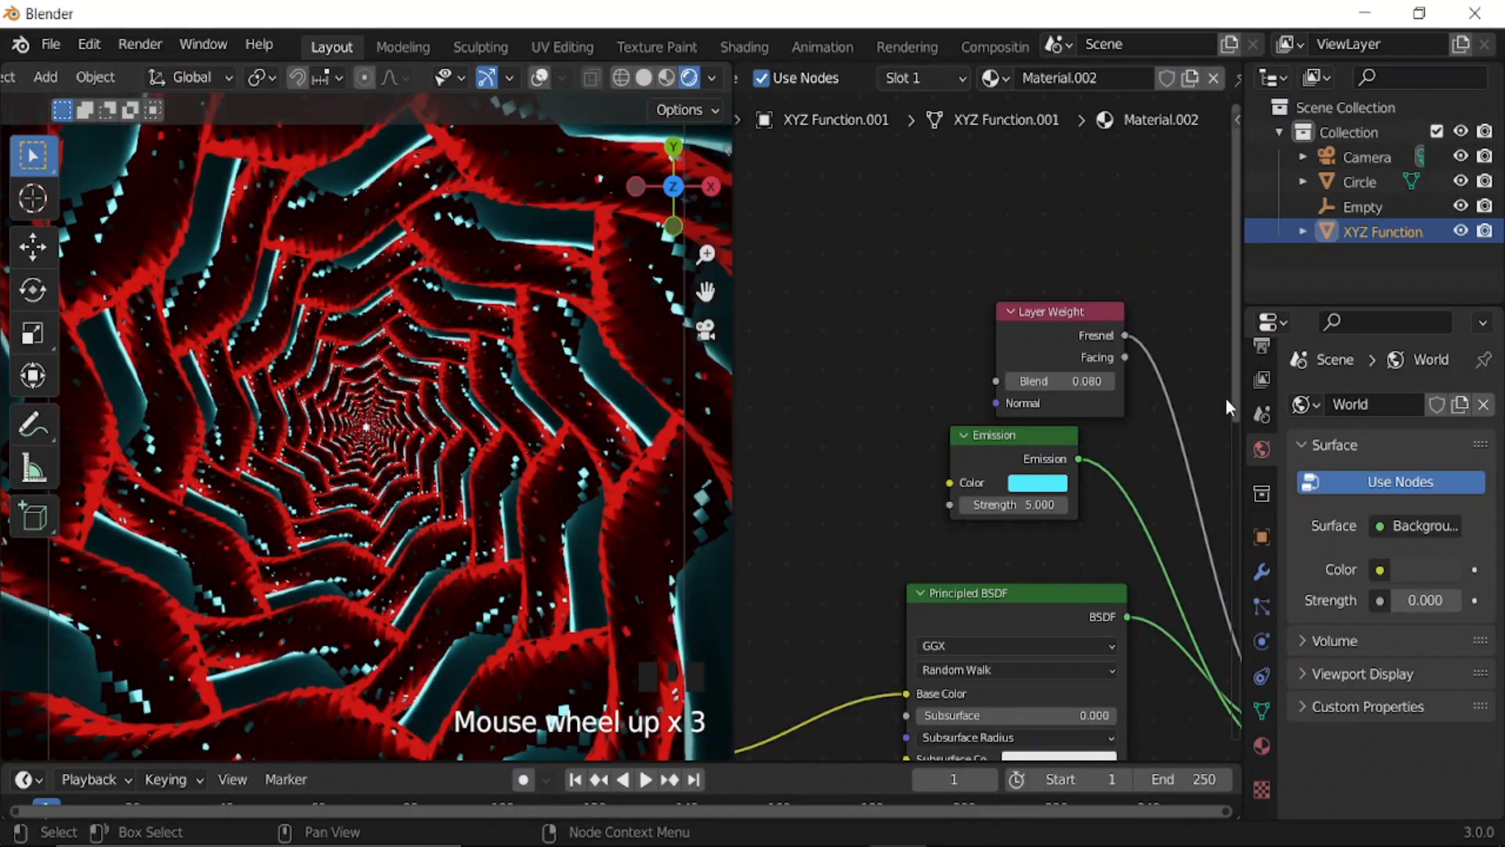
# - Select the star and examine its emission material settings and how it looks inside the tunnel
pyautogui.click(1356, 178)
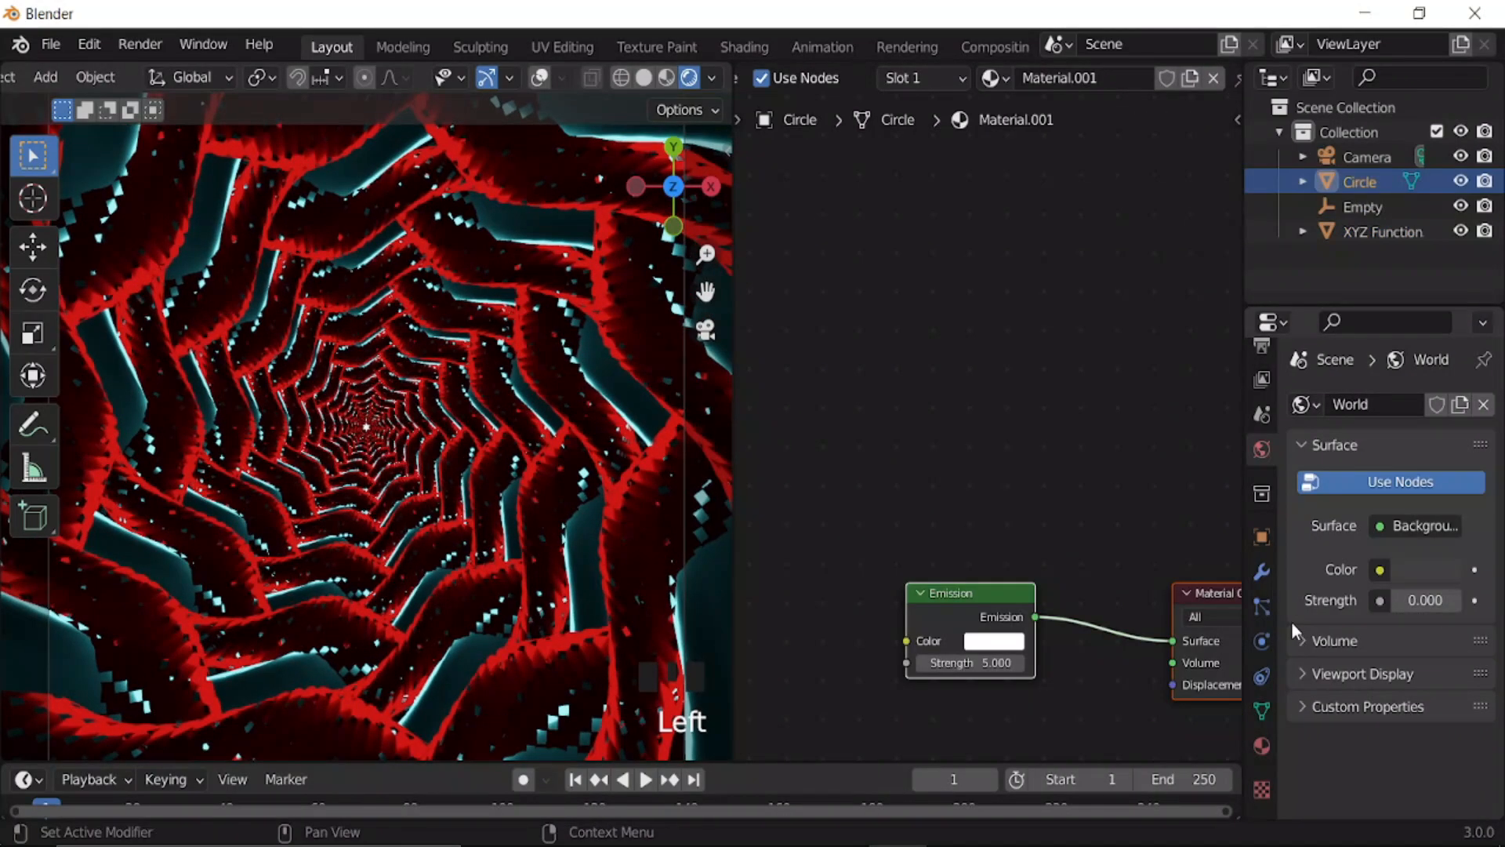
pyautogui.click(1263, 747)
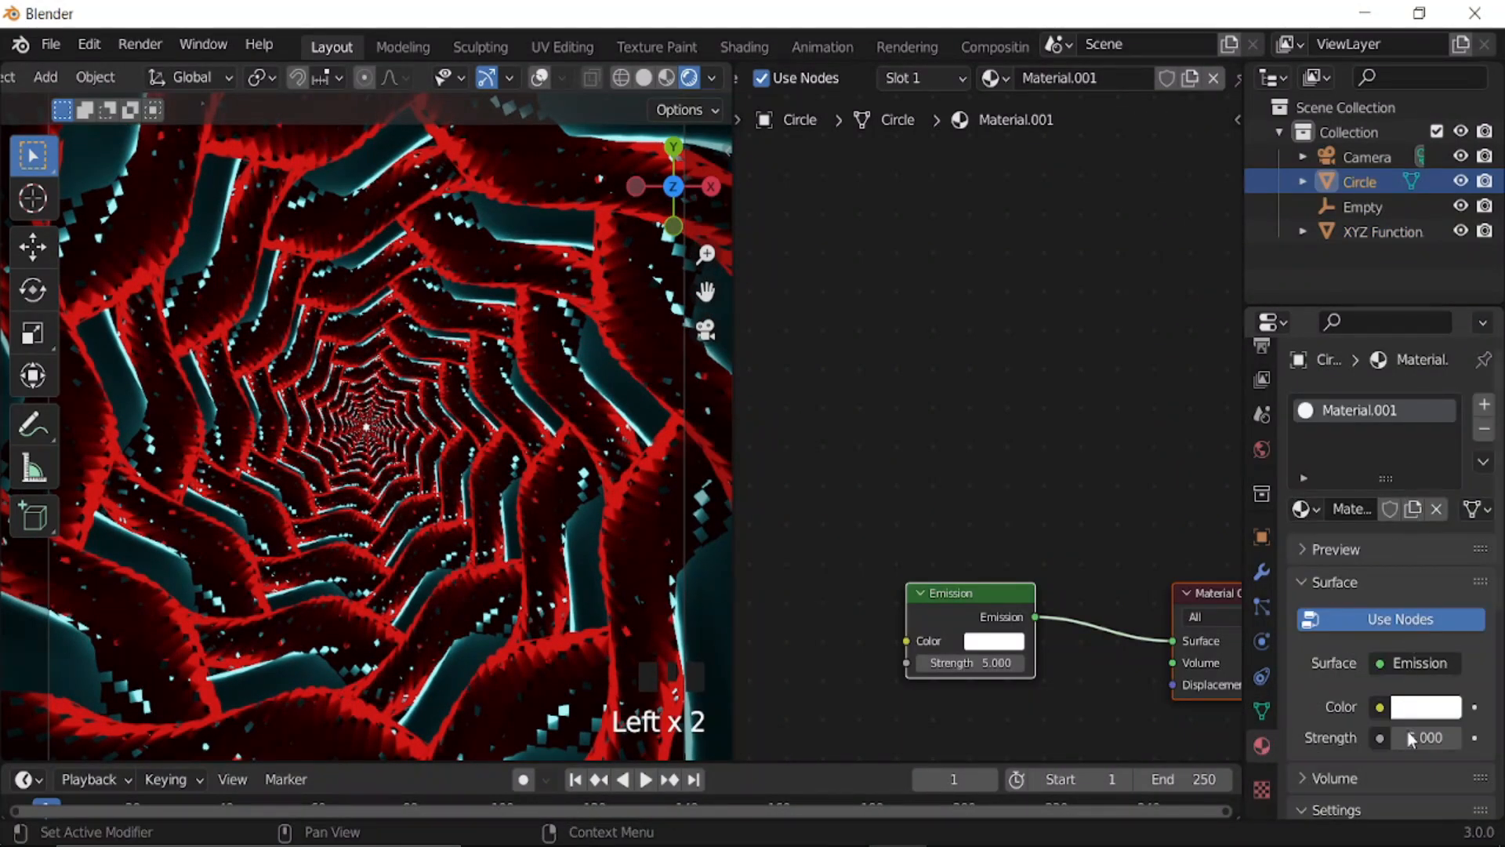
pyautogui.scroll(13, 353, 423)
pyautogui.scroll(-6, 341, 416)
pyautogui.scroll(-9, 341, 416)
pyautogui.scroll(-6, 632, 584)
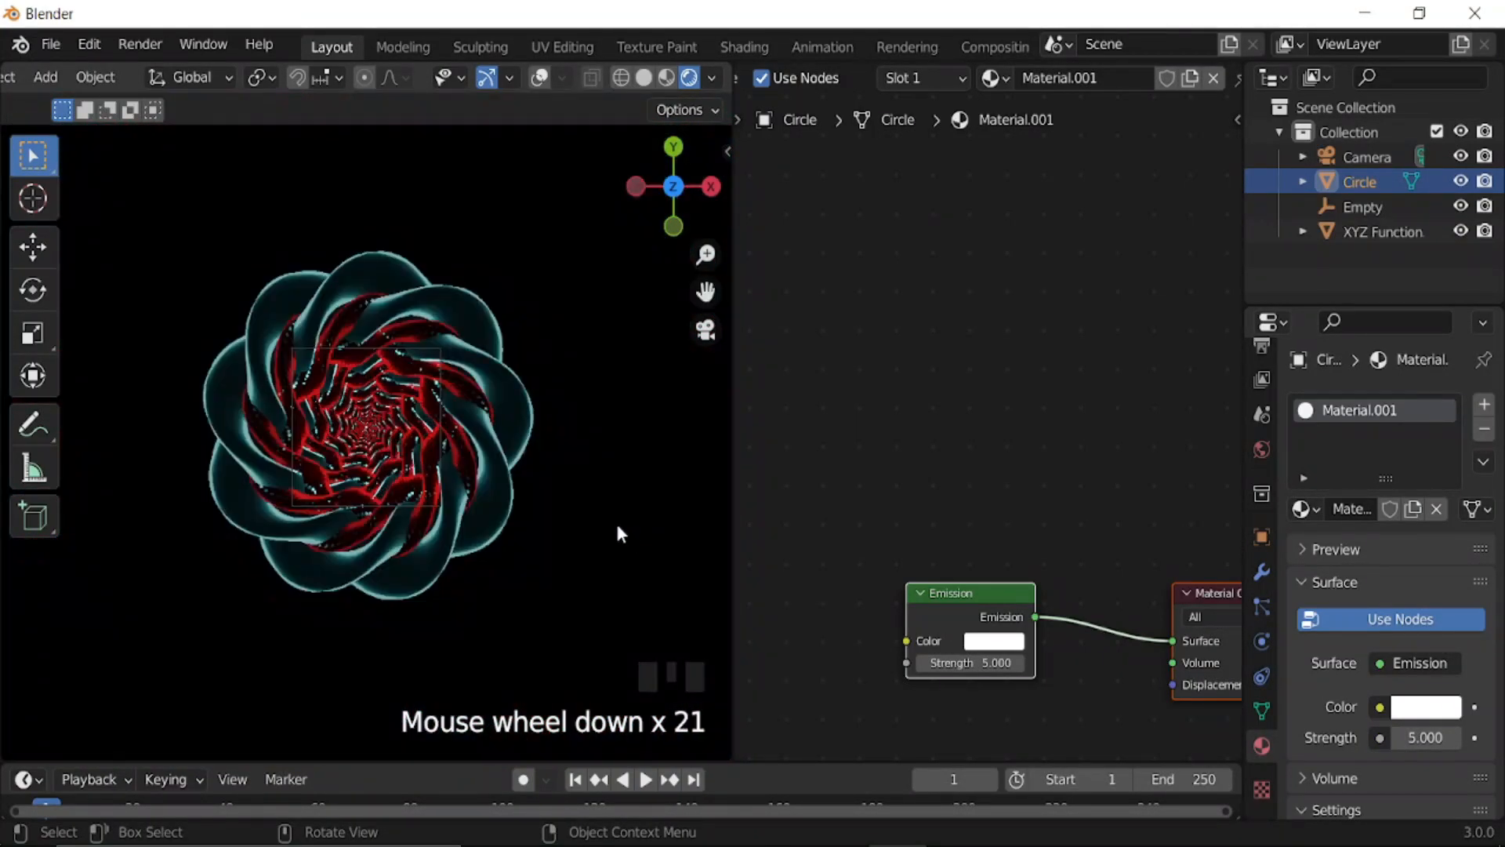
pyautogui.scroll(3, 436, 411)
# - Prepare the camera for keyframing: restore the viewport overlays, select it, and show its transform values above an enlarged timeline
pyautogui.click(539, 77)
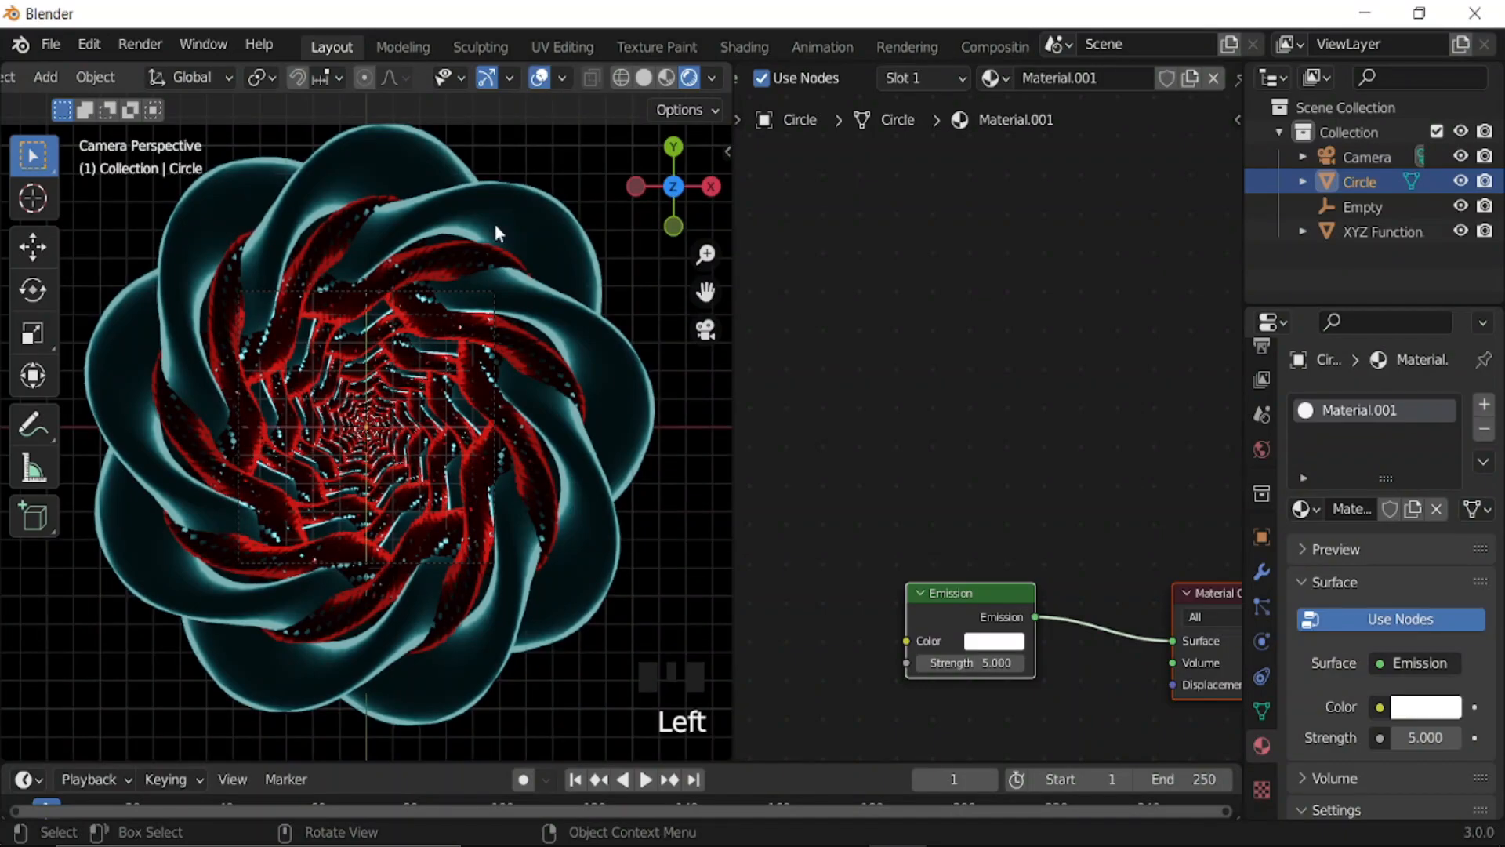
pyautogui.click(470, 287)
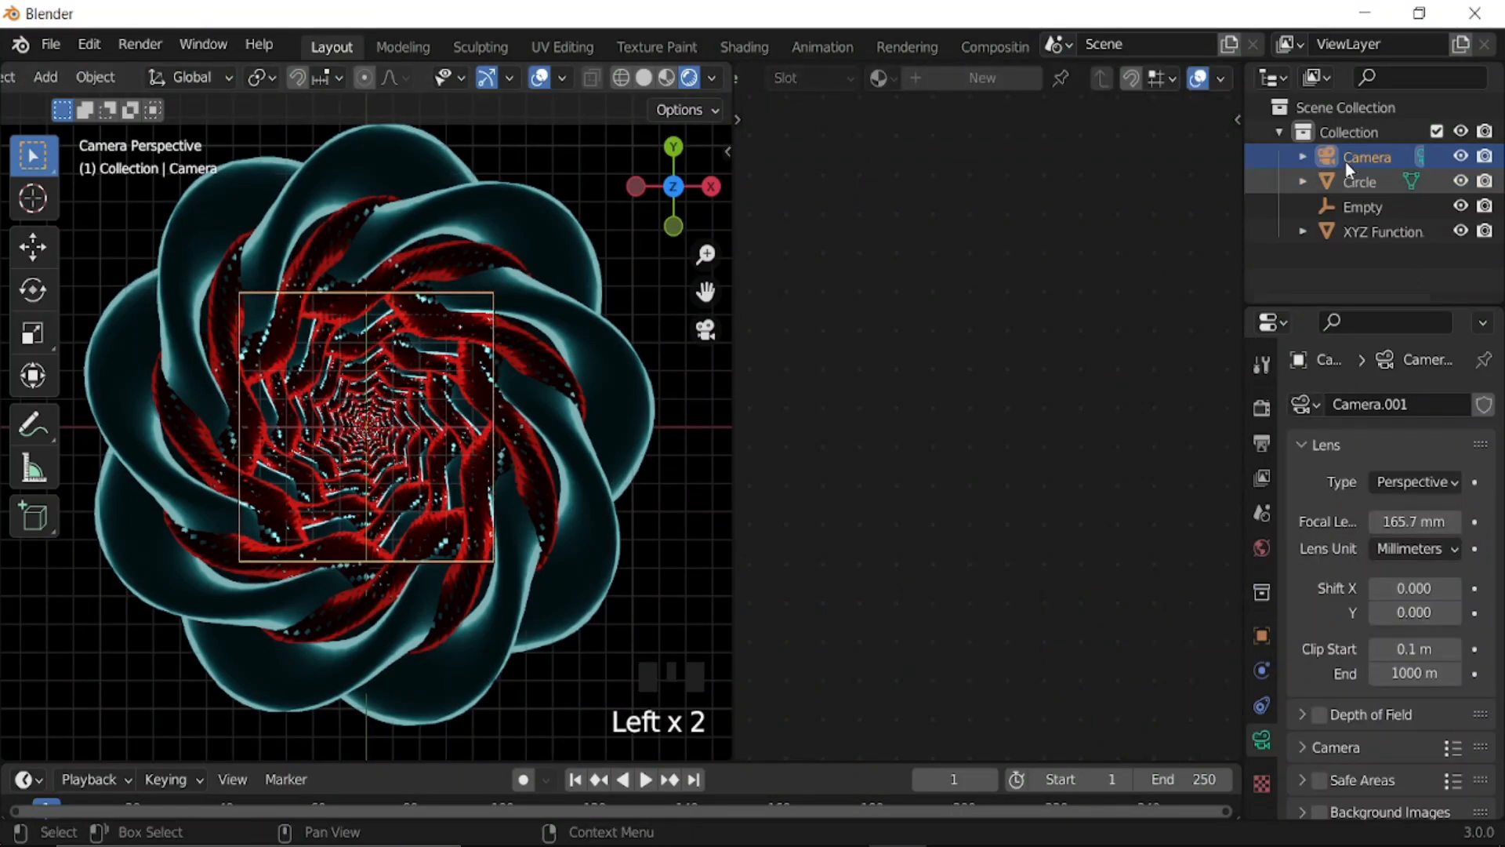
pyautogui.moveTo(860, 757); pyautogui.dragTo(855, 609)
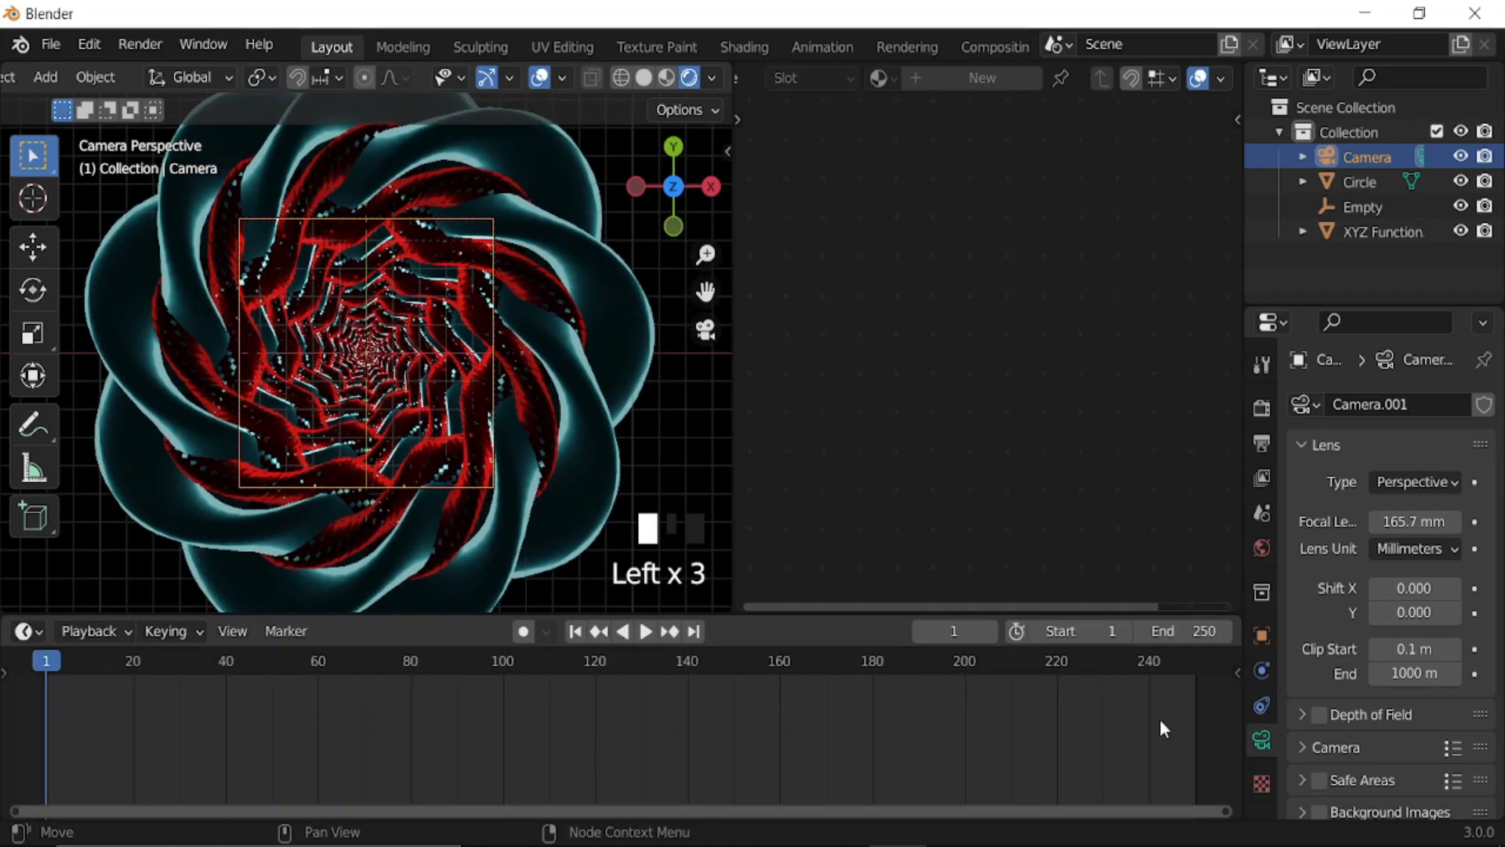
pyautogui.click(1262, 635)
pyautogui.moveTo(1403, 505); pyautogui.dragTo(1372, 531)
pyautogui.hotkey('ctrl', 'z')
pyautogui.hotkey('ctrl', 'z')
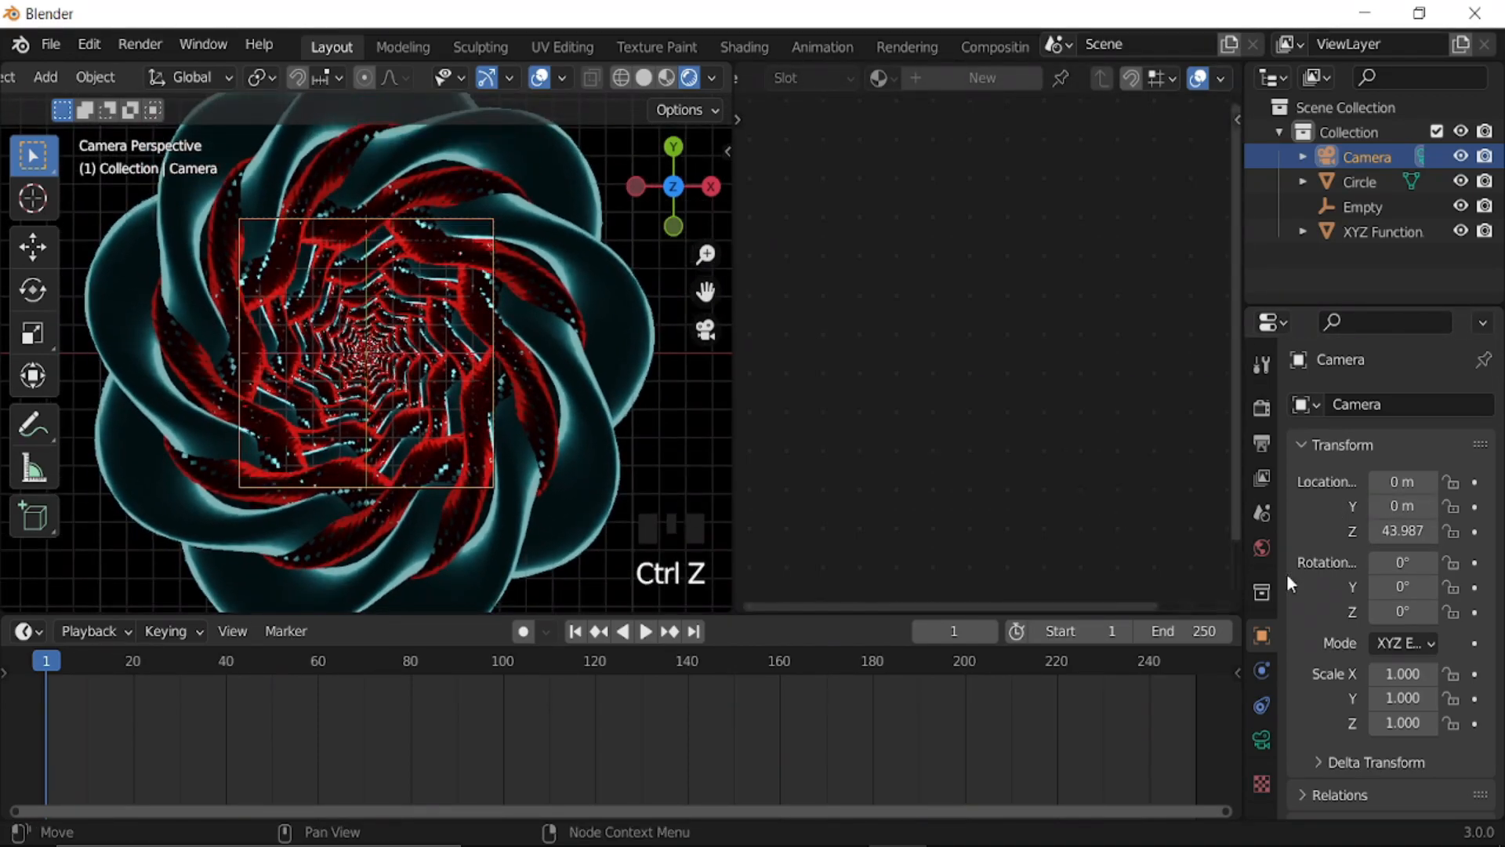
pyautogui.moveTo(1403, 611); pyautogui.dragTo(1452, 611)
pyautogui.hotkey('ctrl', 'z')
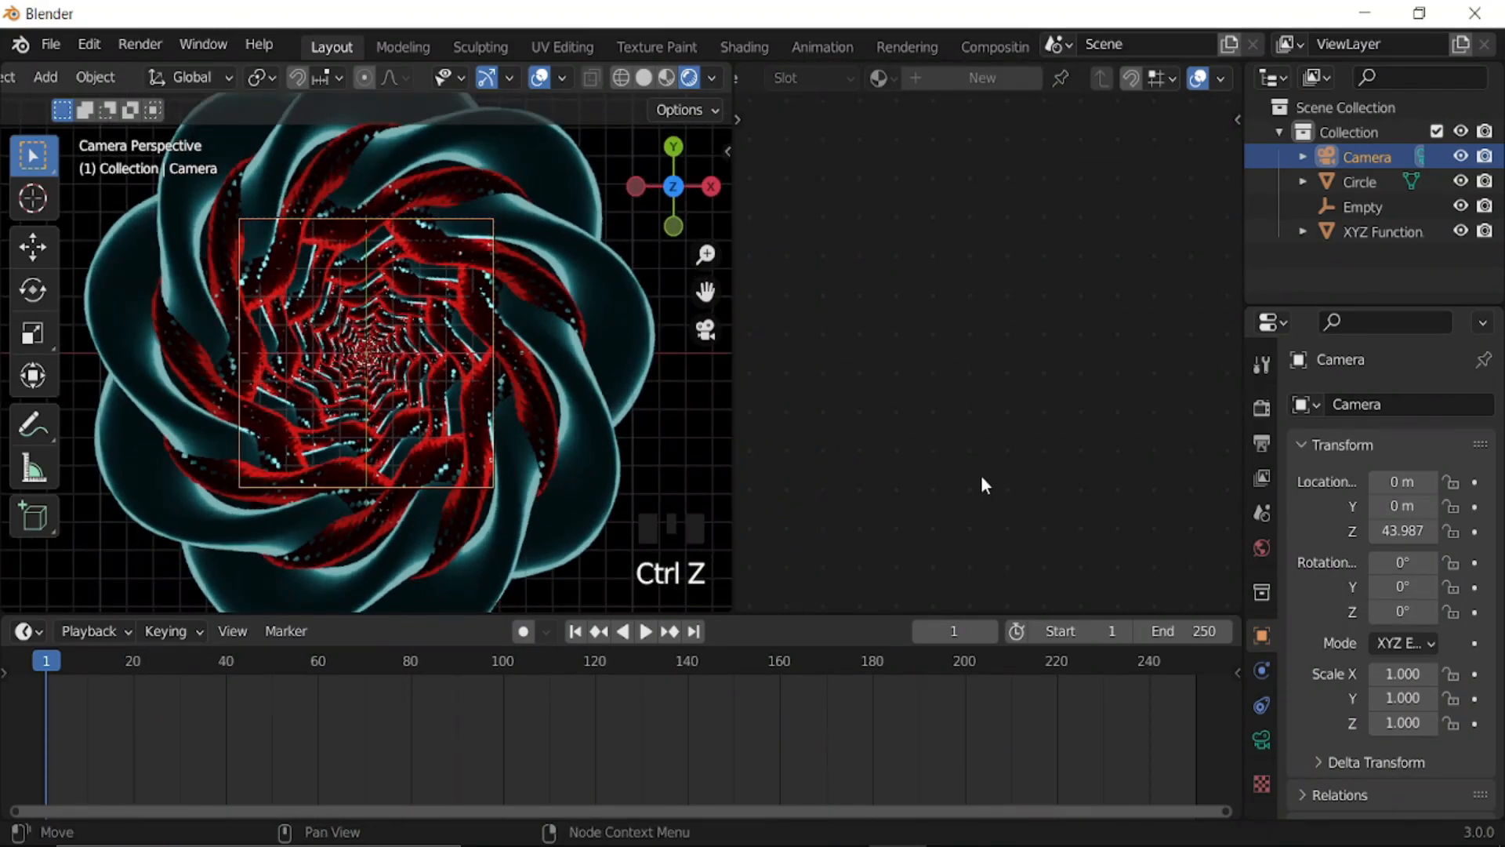
# - Keyframe the camera's Z rotation at 0° on frame 1, and make frame 160 both the current frame and the animation's end frame
pyautogui.click(1475, 612)
pyautogui.click(966, 628)
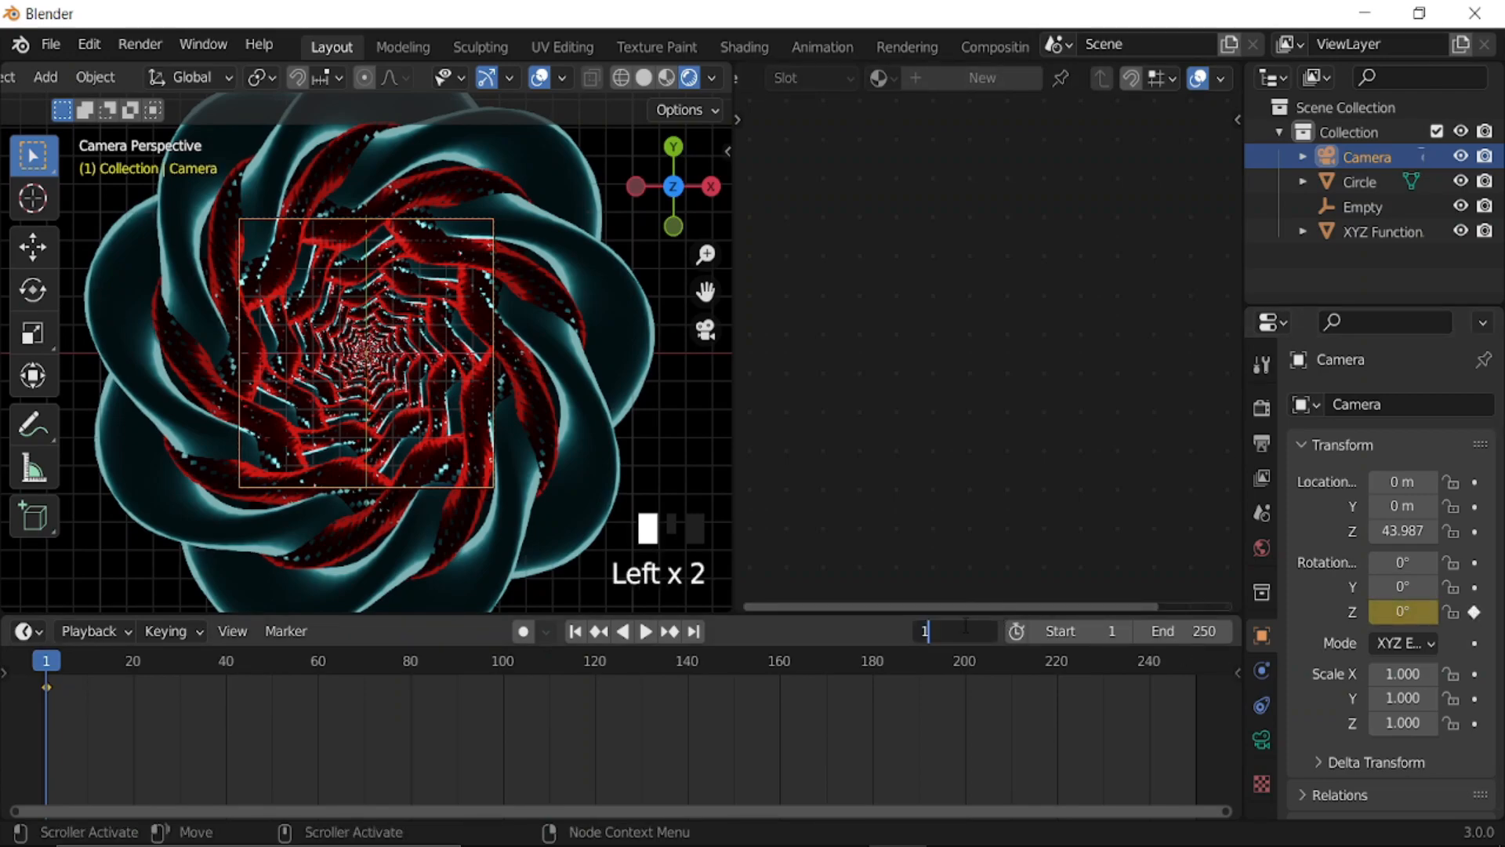
pyautogui.write('160')
pyautogui.press('Return')
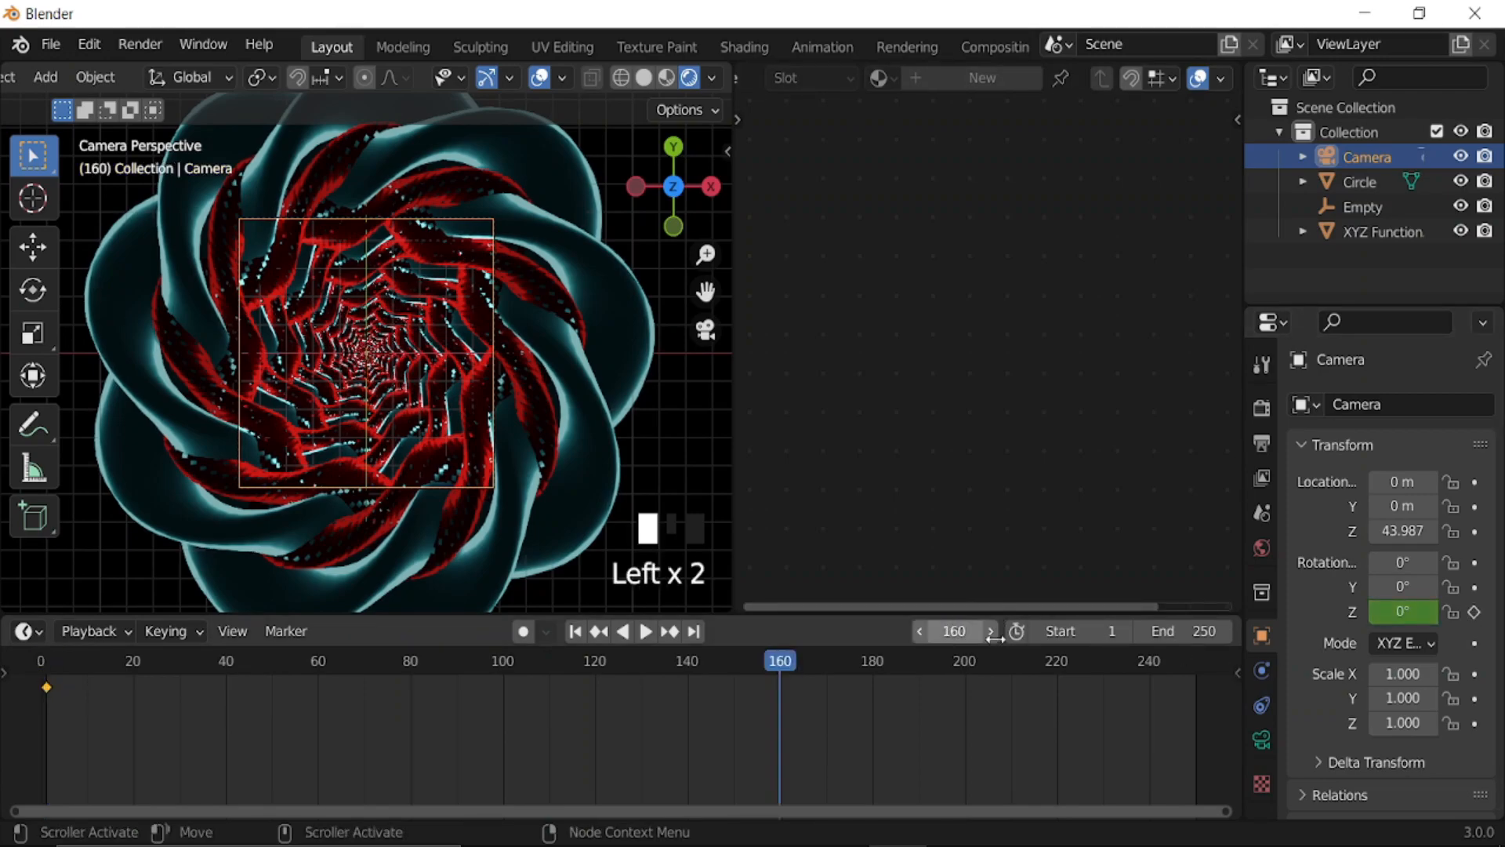
pyautogui.click(1180, 632)
pyautogui.write('160')
pyautogui.press('Return')
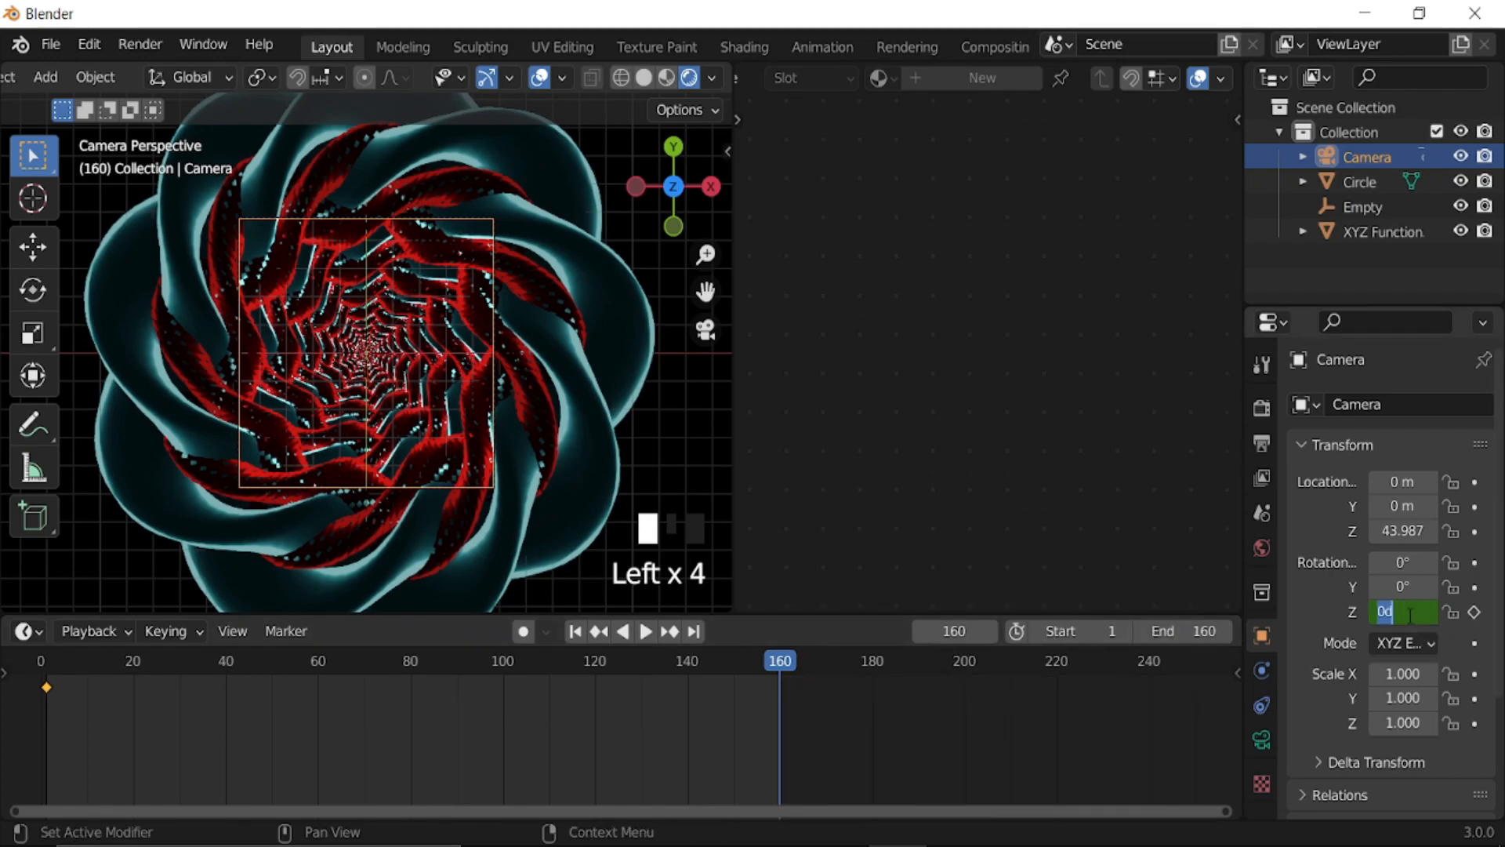
# - Keyframe the camera's Z rotation at 360° on frame 160 and play back the animation
pyautogui.click(1475, 612)
pyautogui.press('space')
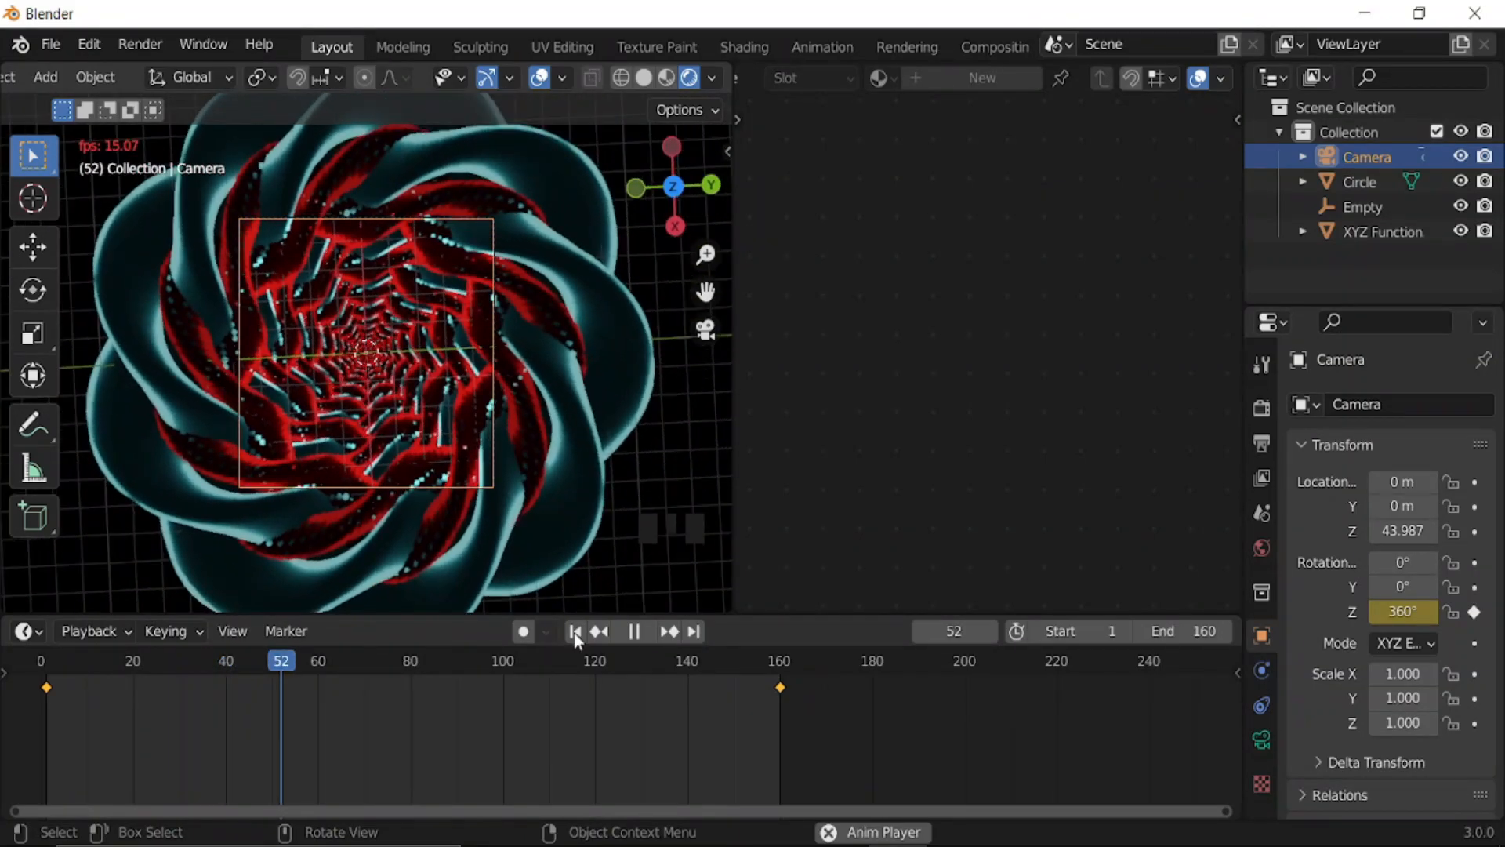
pyautogui.press('space')
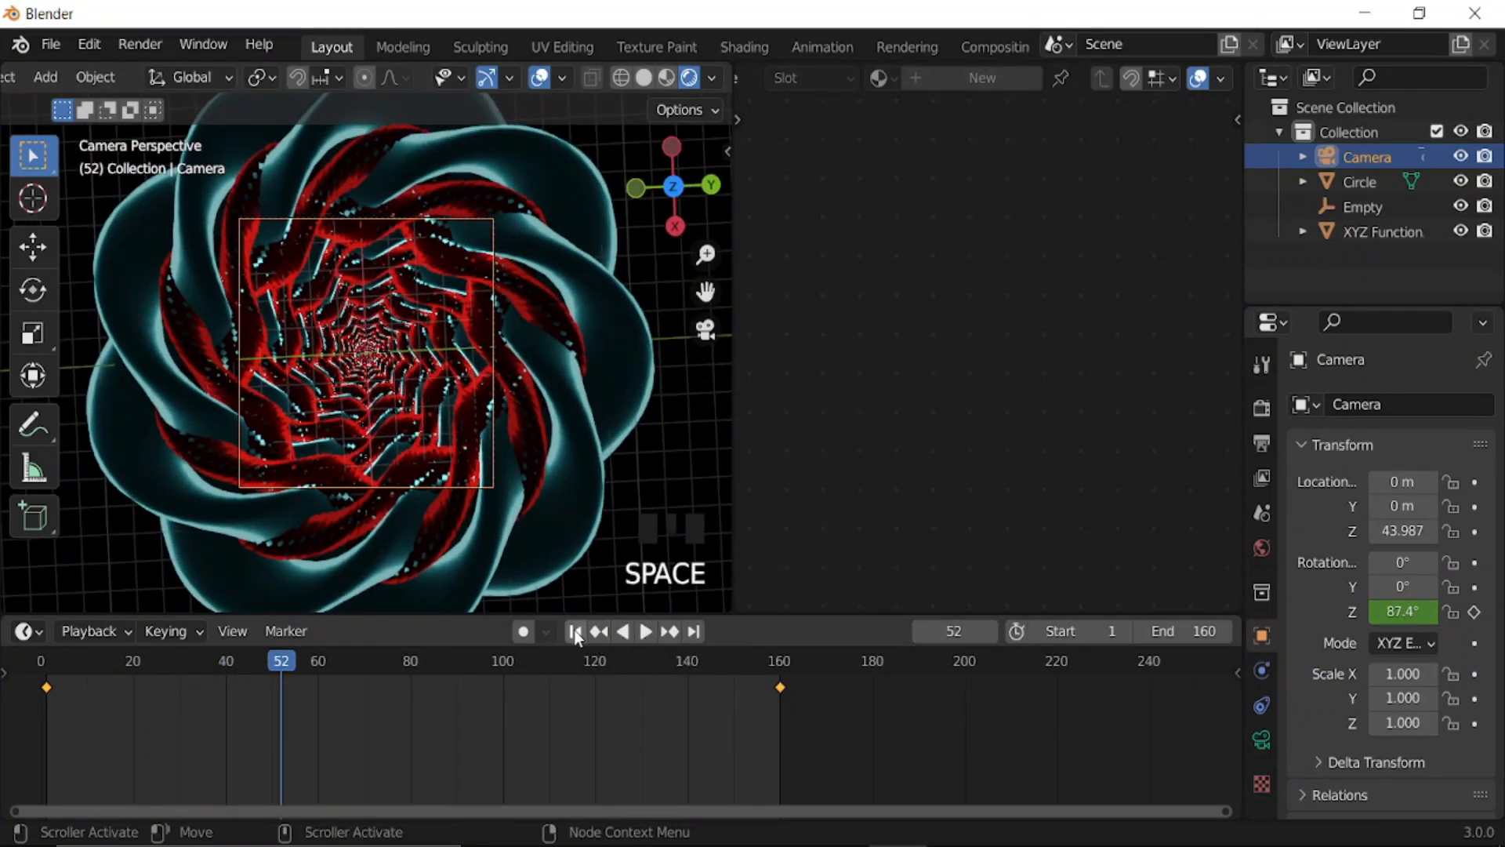
# - Keyframe the camera's Z location at 43.987 on frame 1 and about -30.21 on frame 160, and play back the animation
pyautogui.click(1475, 533)
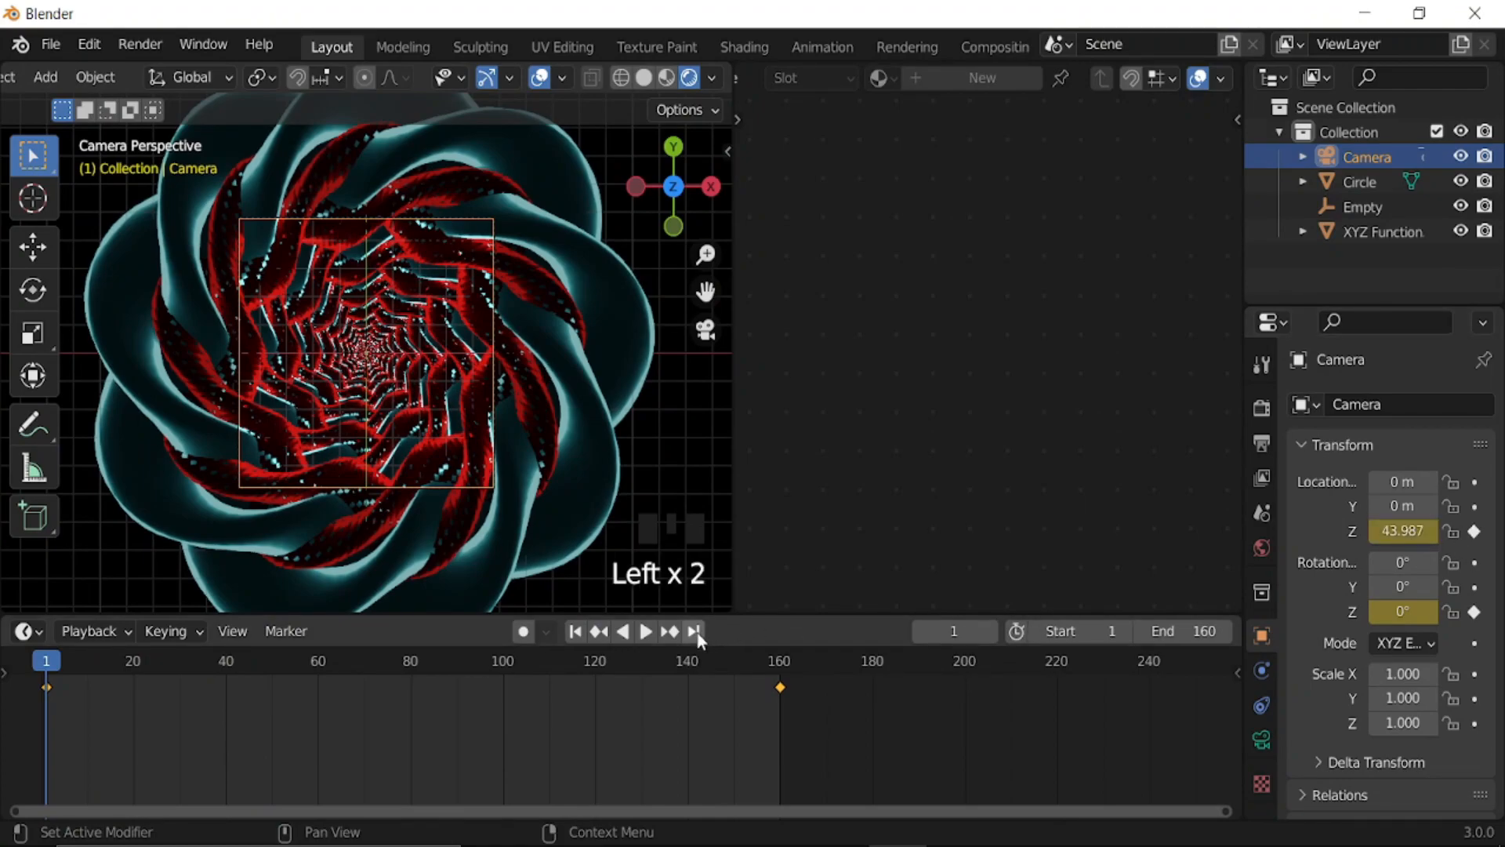
pyautogui.moveTo(1395, 533); pyautogui.dragTo(1292, 533)
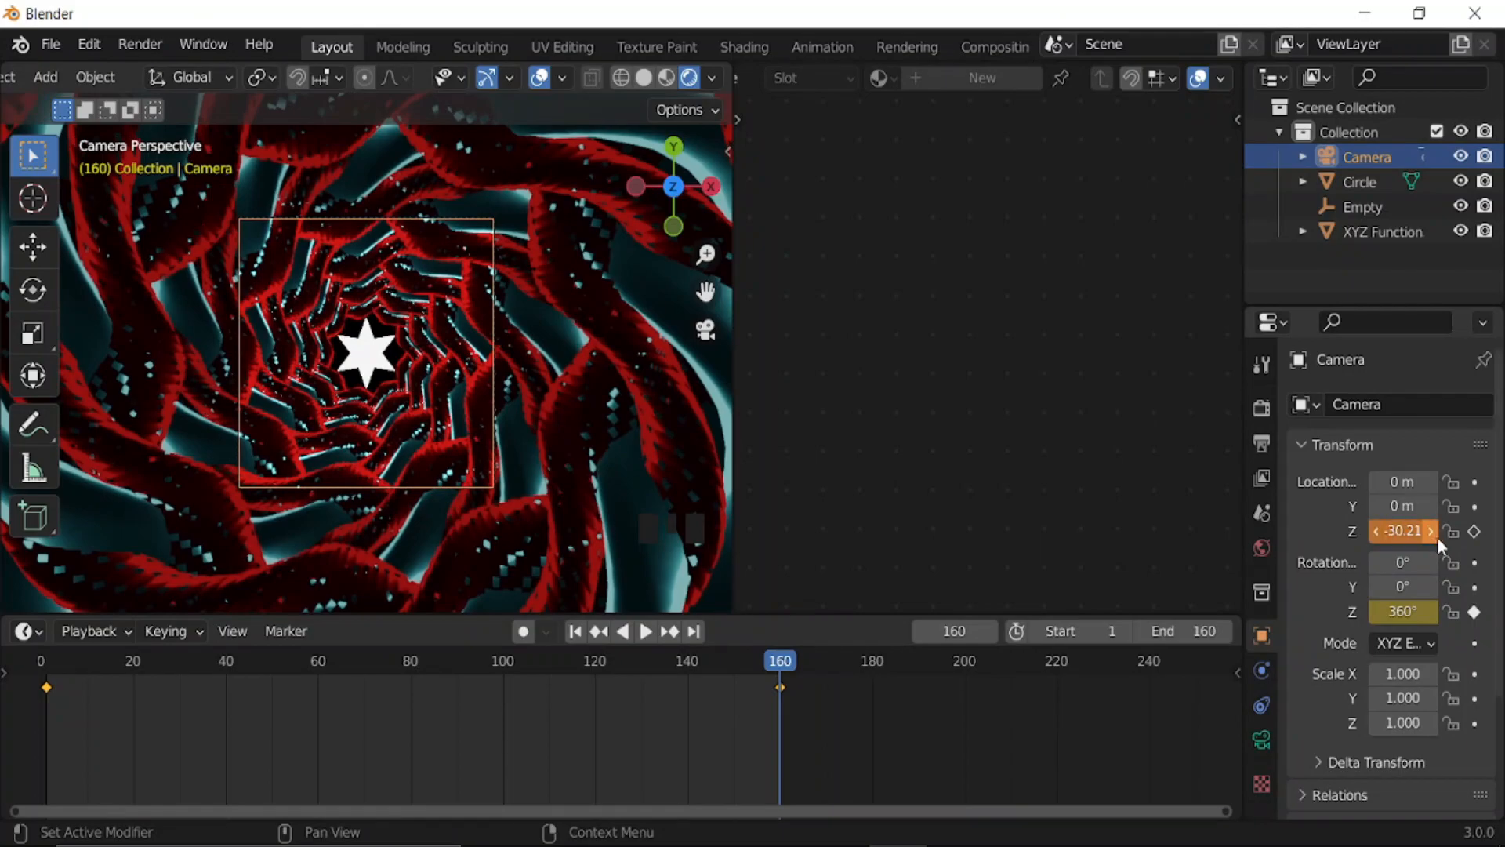
pyautogui.click(1475, 533)
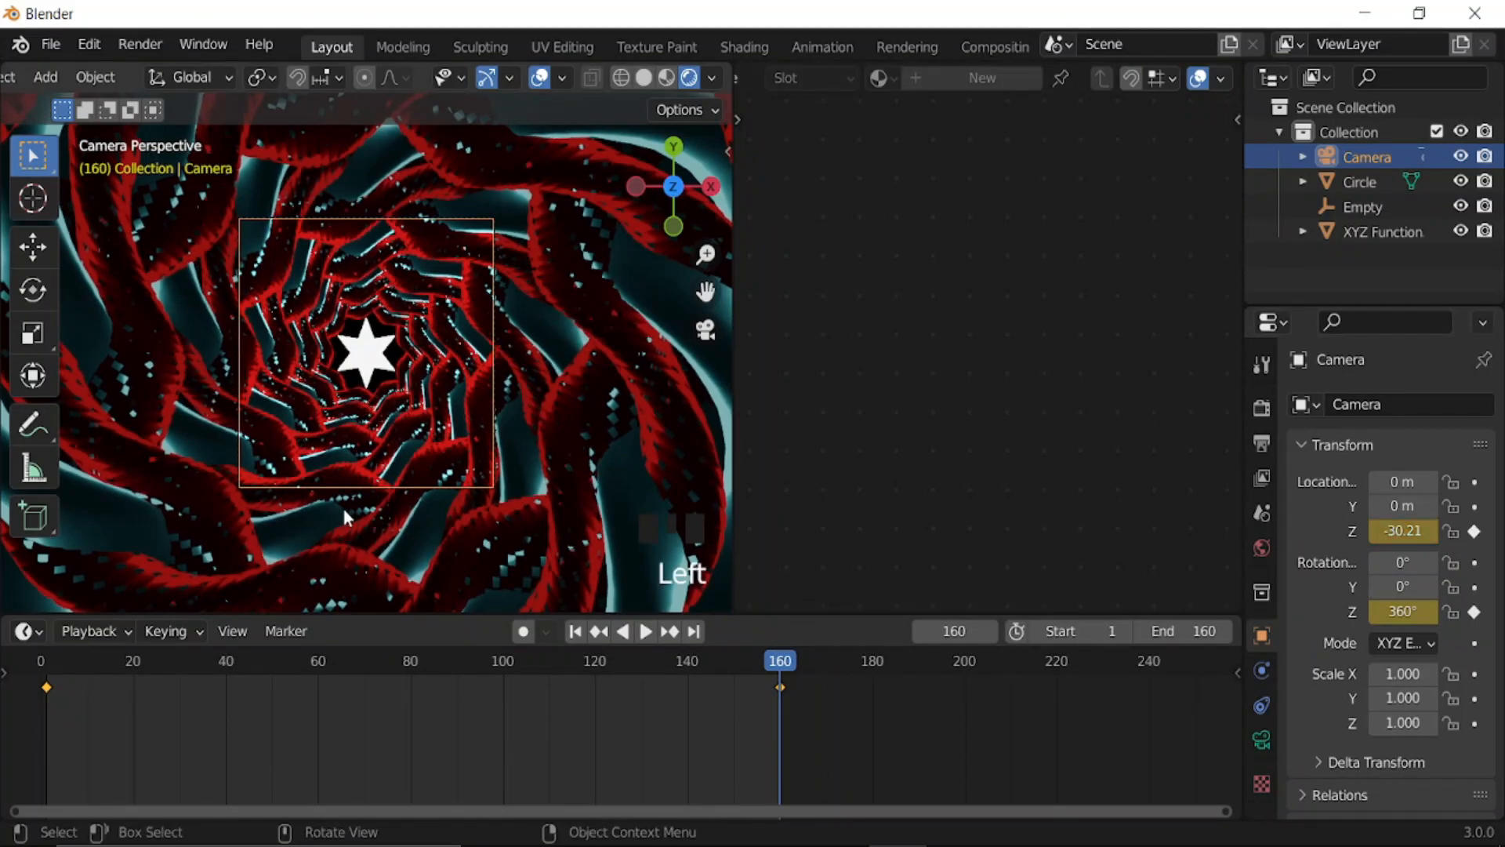
pyautogui.press('space')
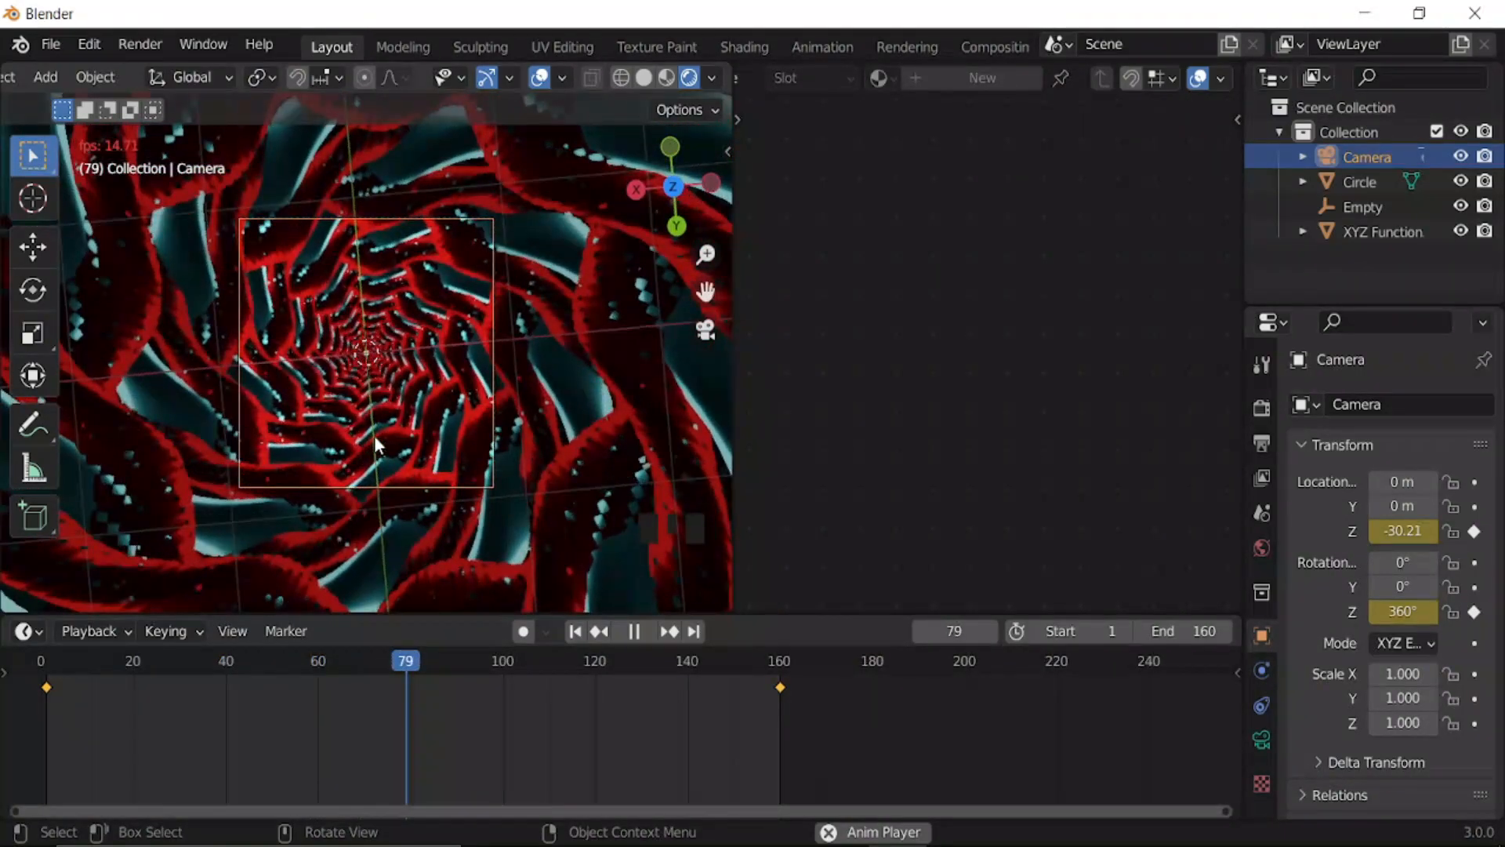
pyautogui.press('space')
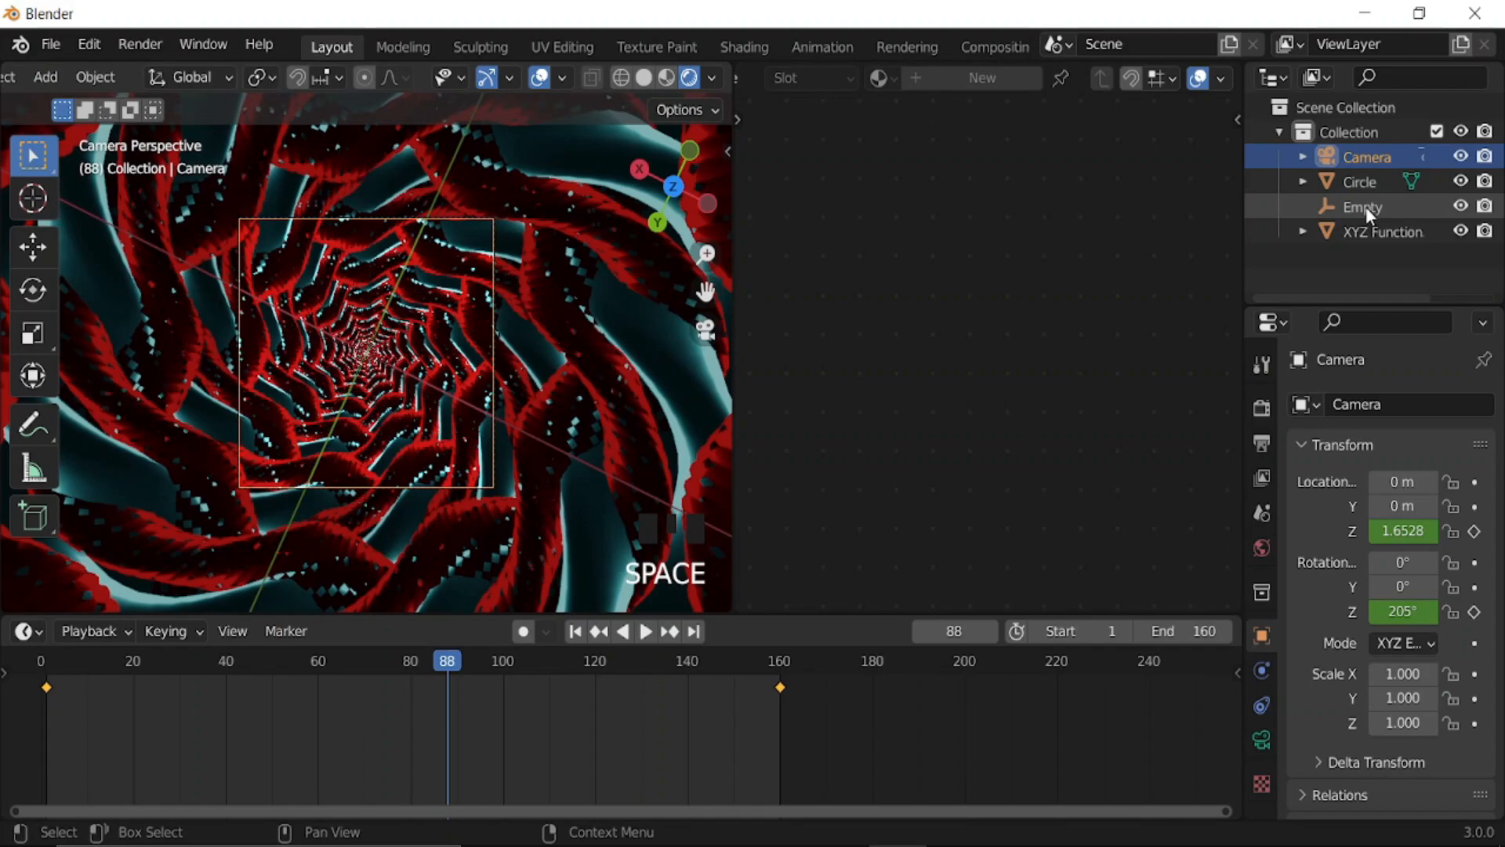
# - Snap the 3D cursor to the star and add a point light there
pyautogui.click(1364, 181)
pyautogui.scroll(1, 394, 421)
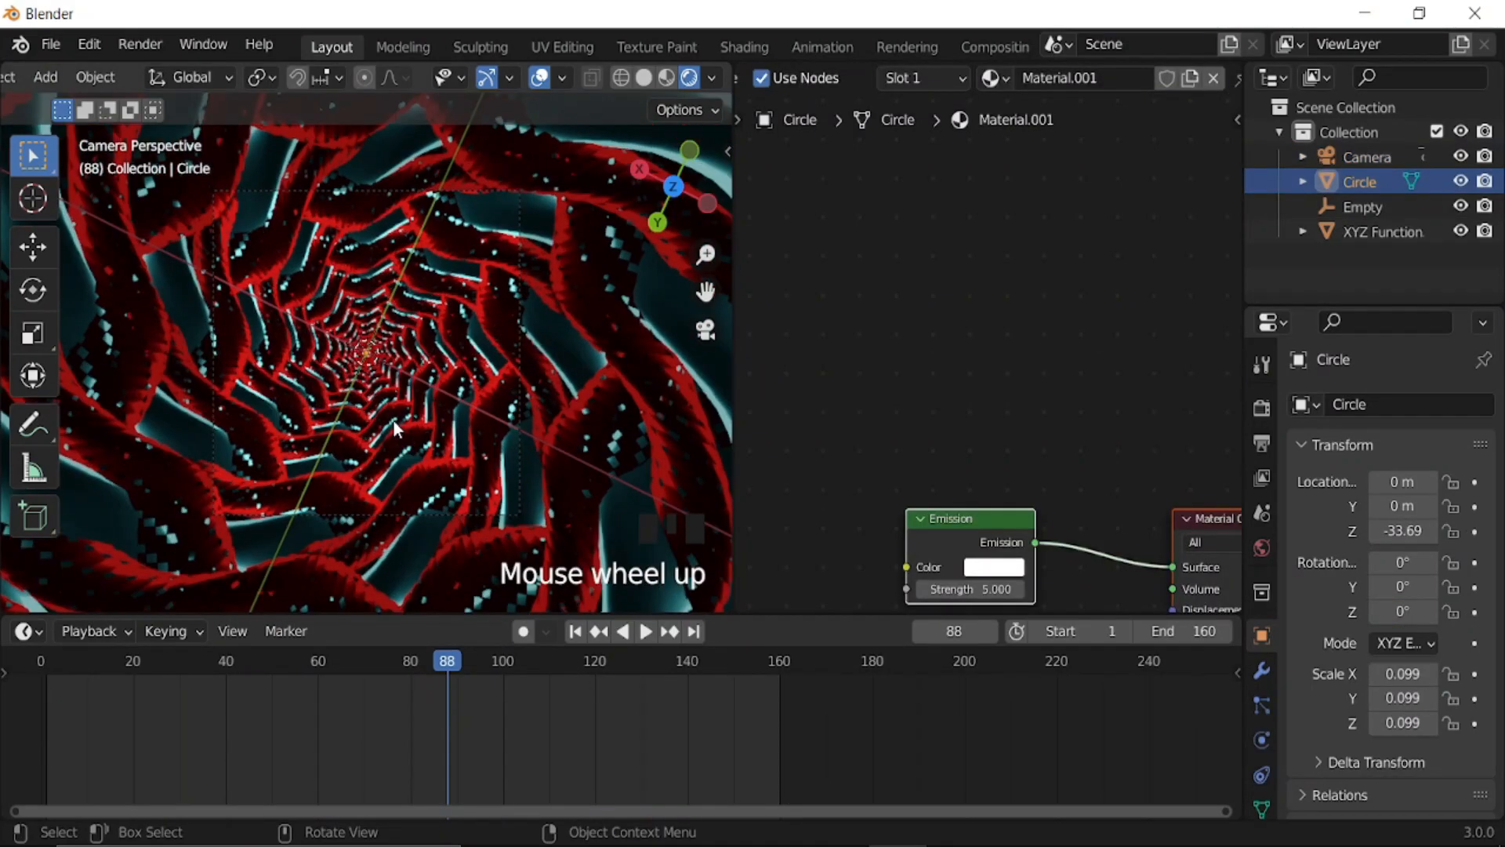
pyautogui.scroll(14, 394, 421)
pyautogui.hotkey('shift', 's')
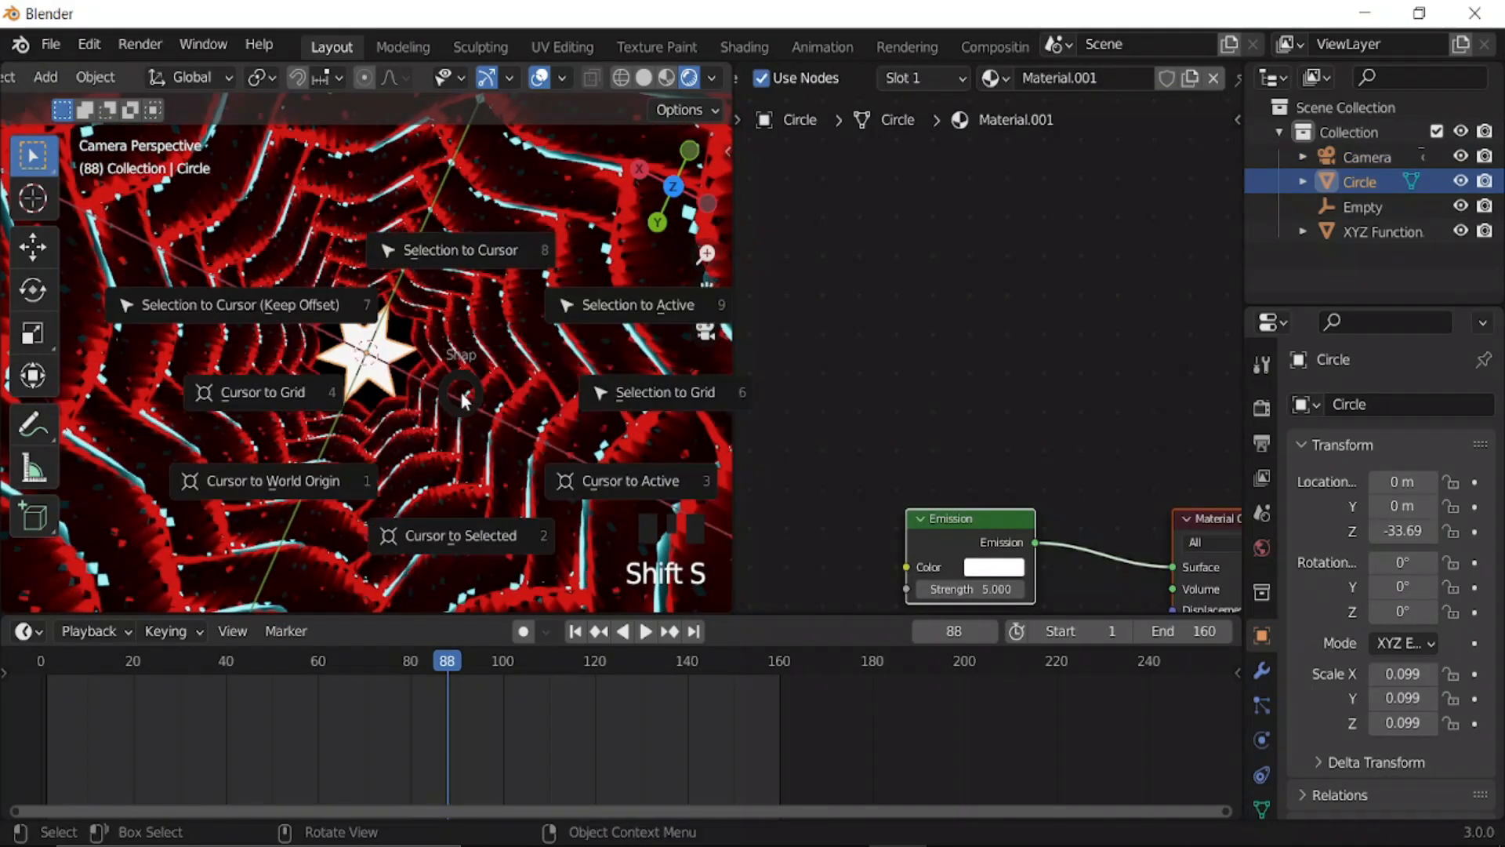
pyautogui.click(446, 534)
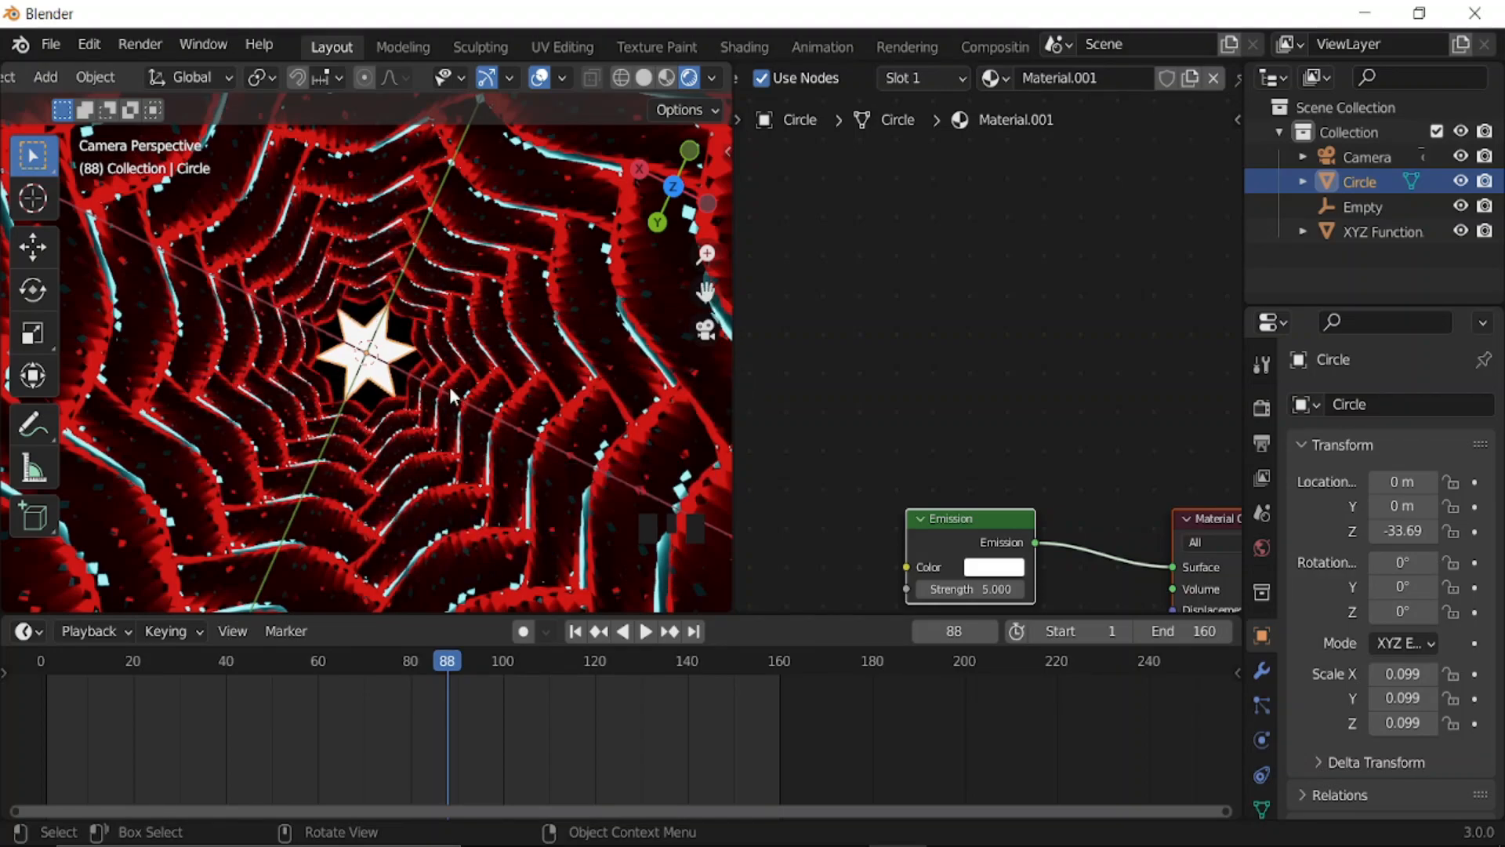
pyautogui.hotkey('shift', 'a')
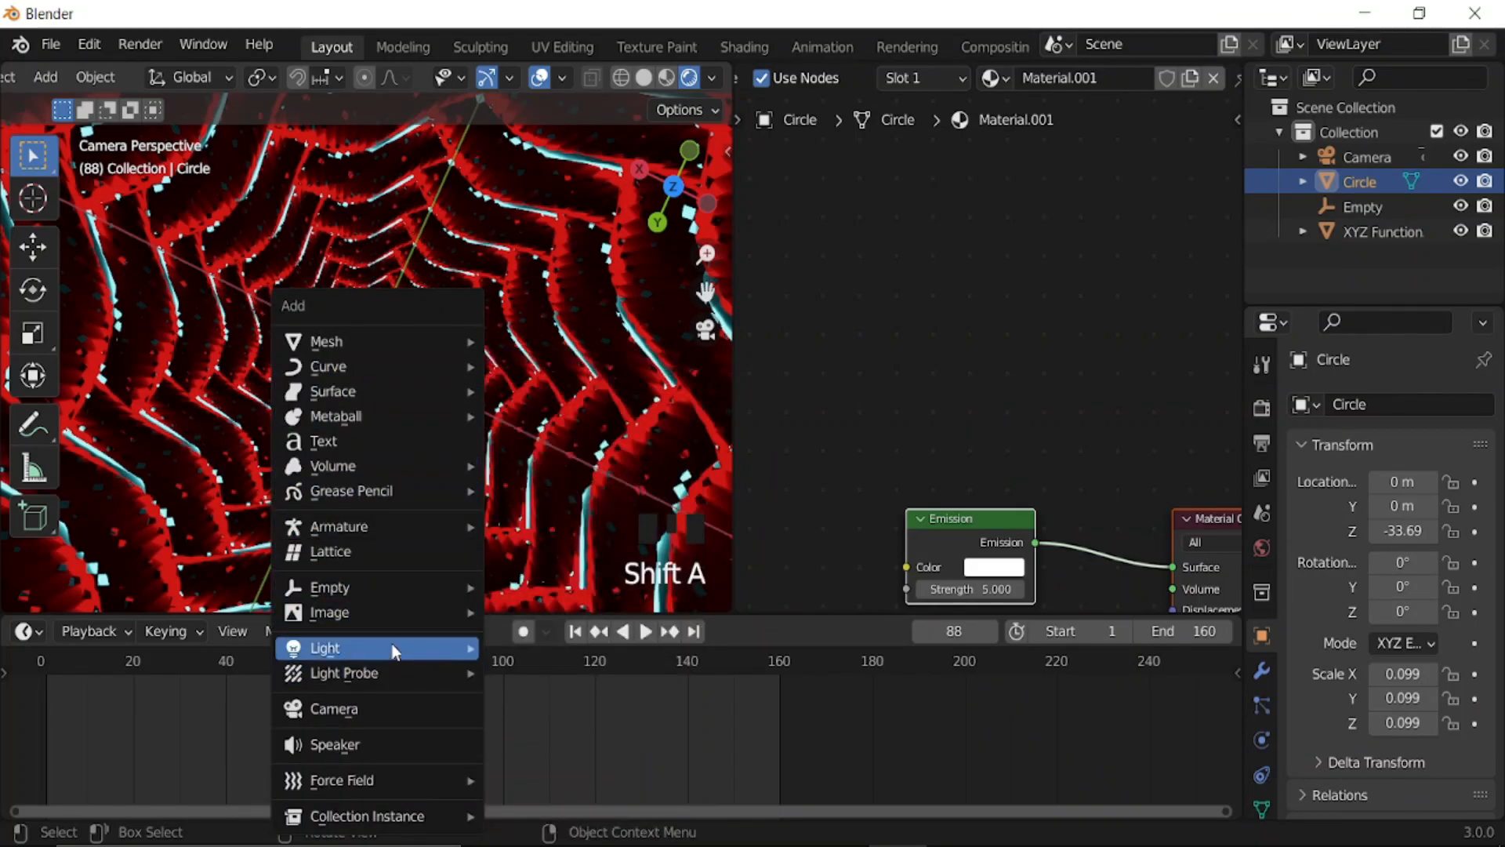
pyautogui.moveTo(392, 648)
pyautogui.click(538, 649)
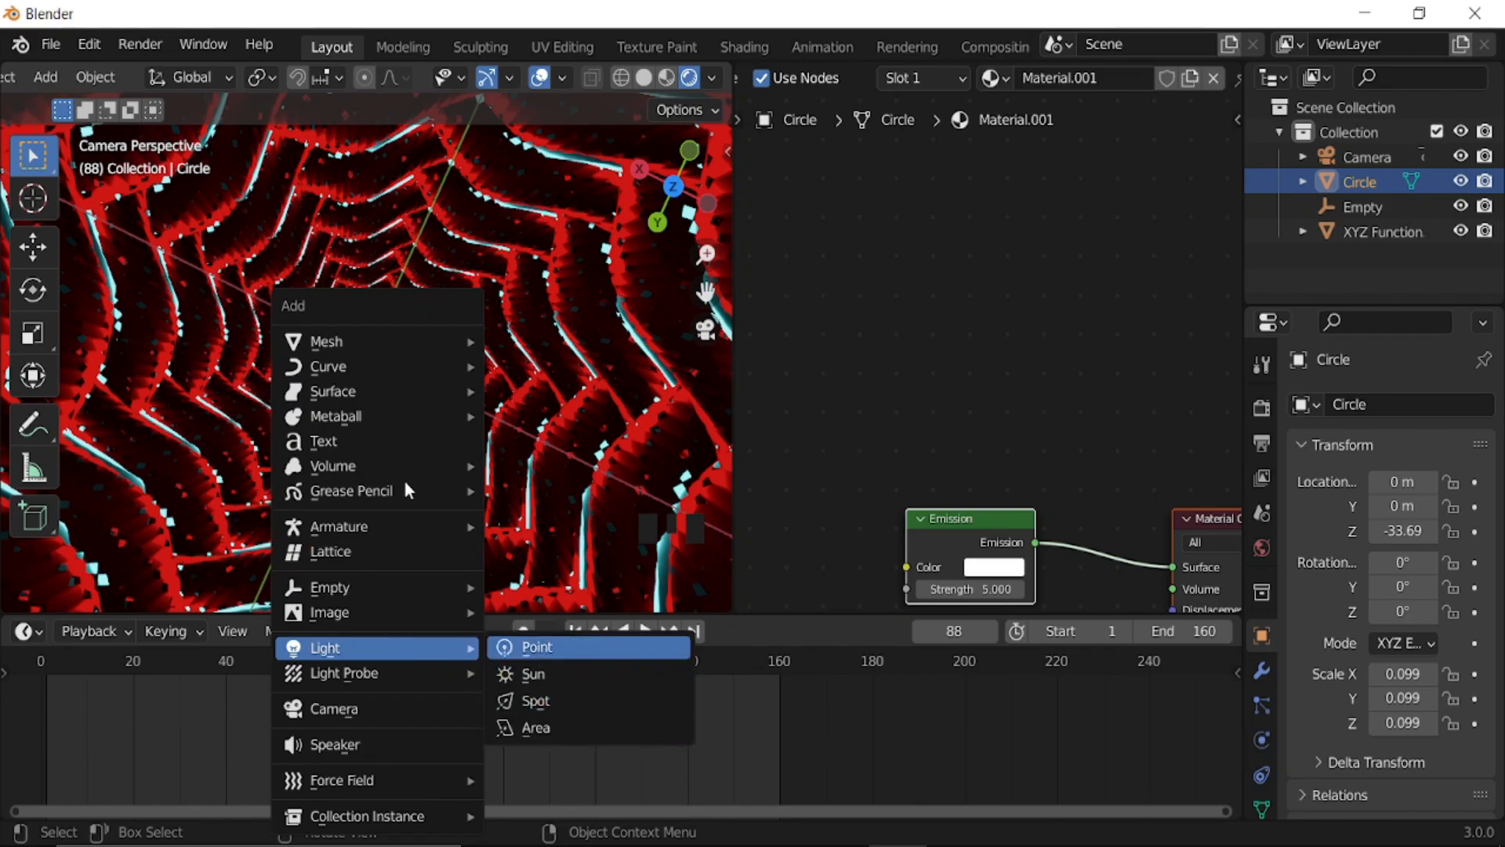
# - Set the point light's Radius to 0.48 m and its Power to 1000 W
pyautogui.click(1263, 739)
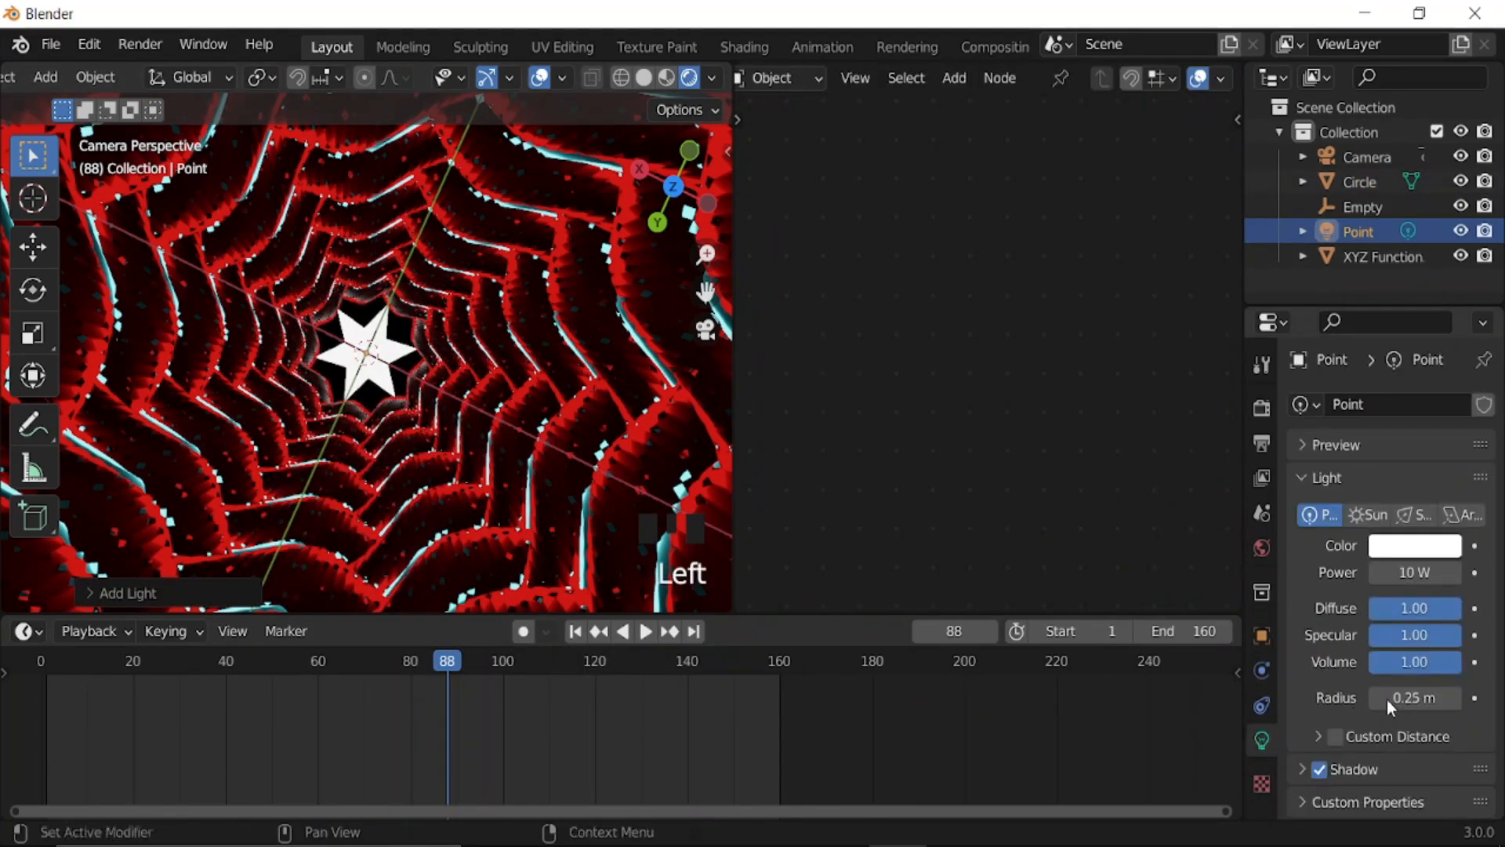
pyautogui.click(1416, 698)
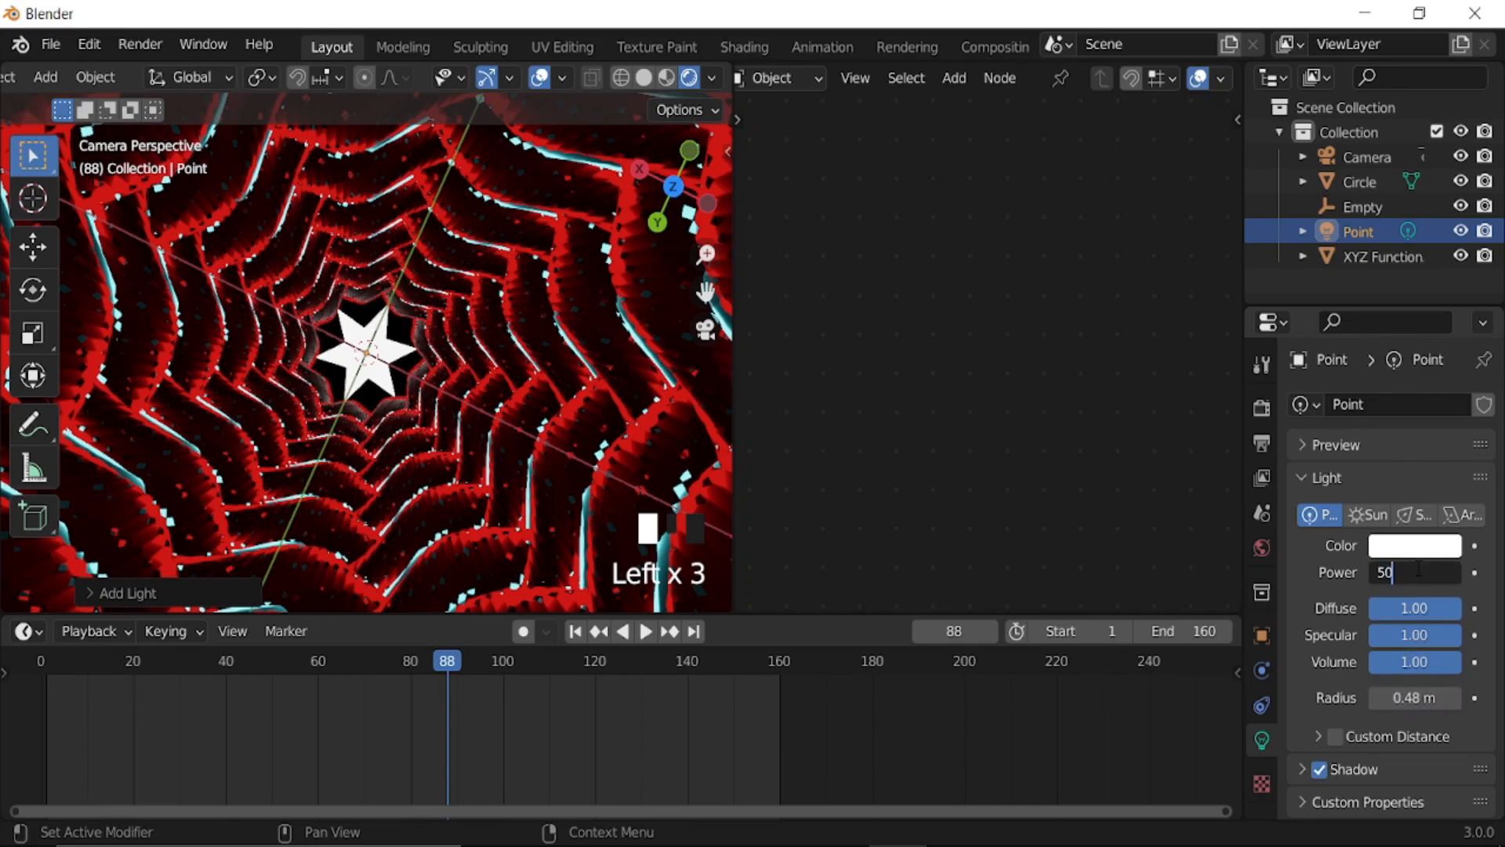
pyautogui.press('Return')
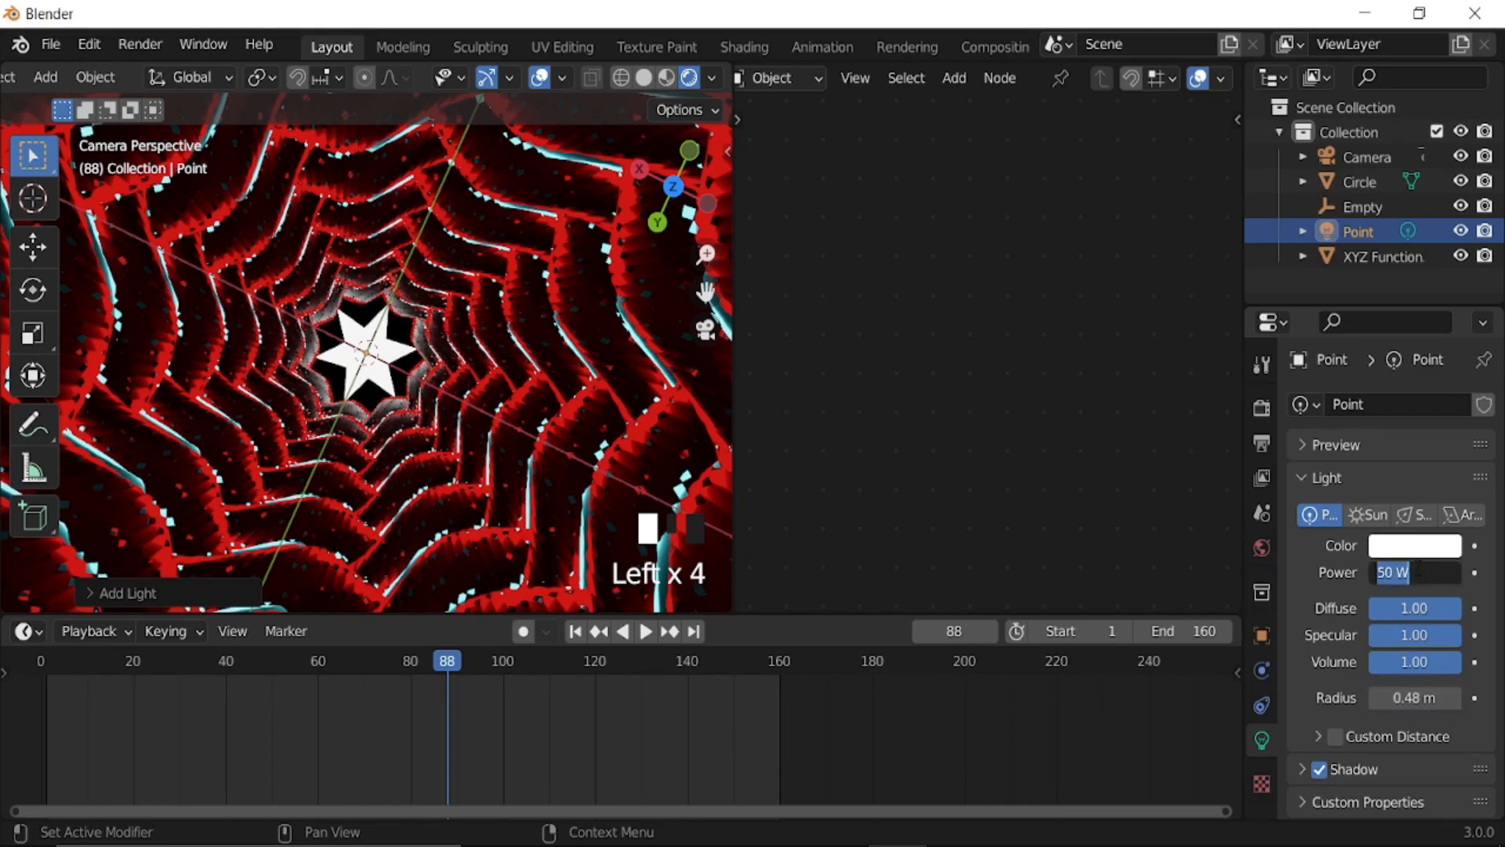
pyautogui.write('1000')
pyautogui.press('Return')
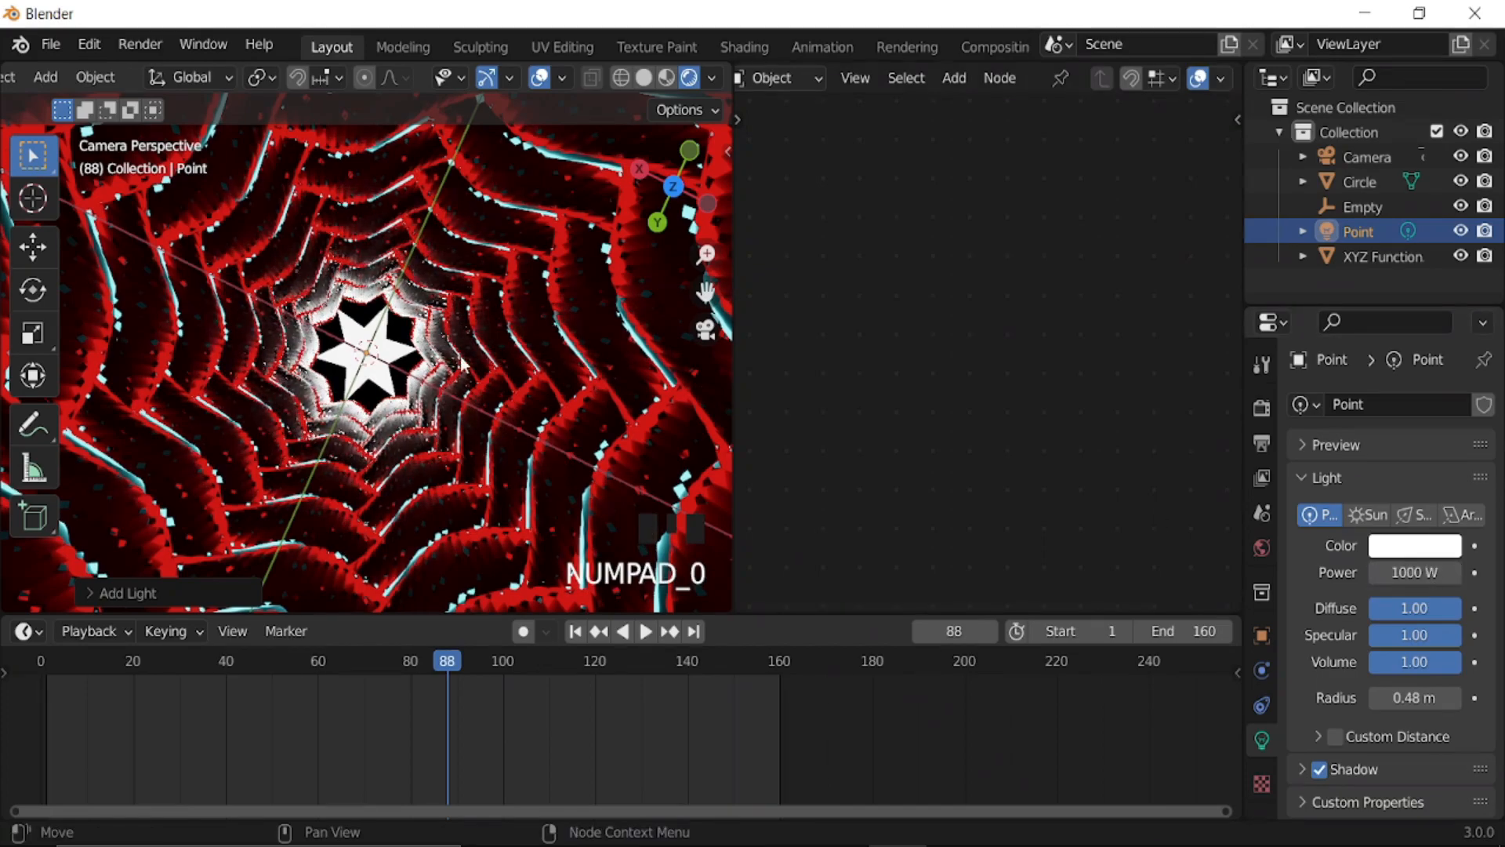
pyautogui.scroll(-8, 423, 384)
pyautogui.scroll(-5, 424, 384)
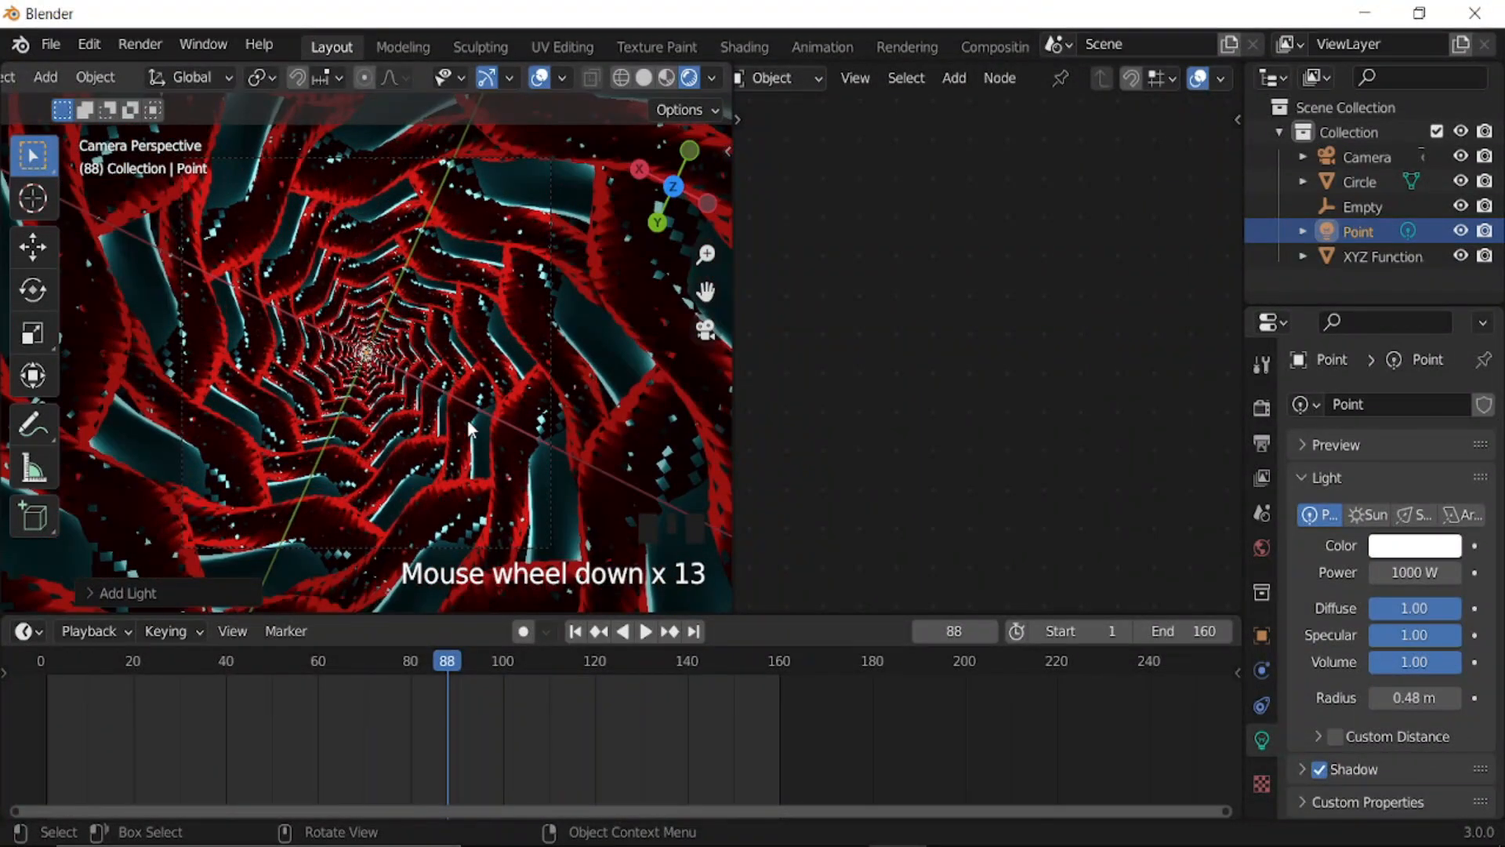
# - Play back the camera animation through the tunnel and stop it to check the point light's effect
pyautogui.press('space')
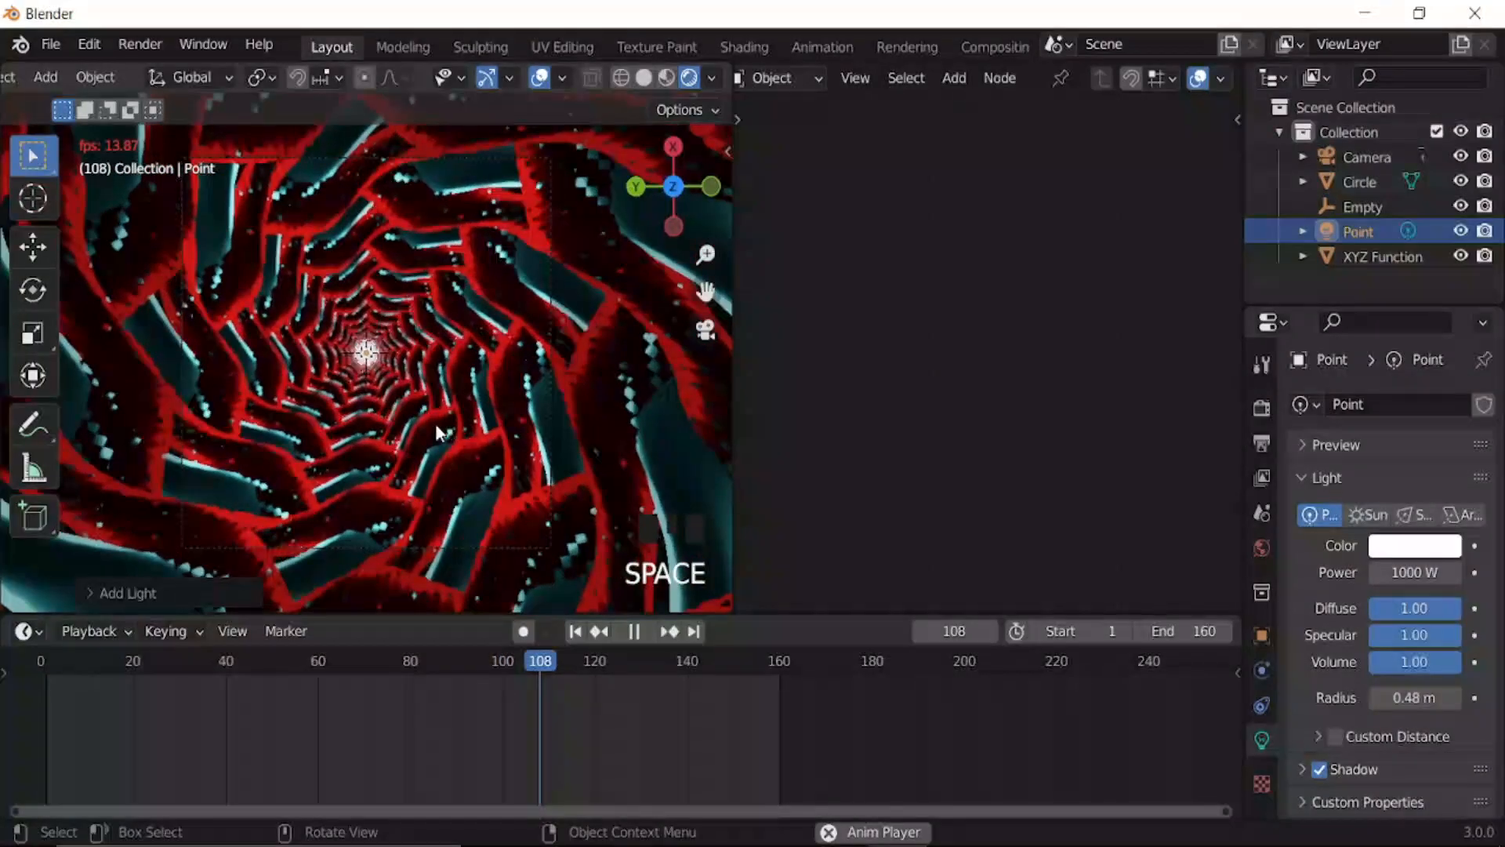
pyautogui.press('space')
pyautogui.press('Left')
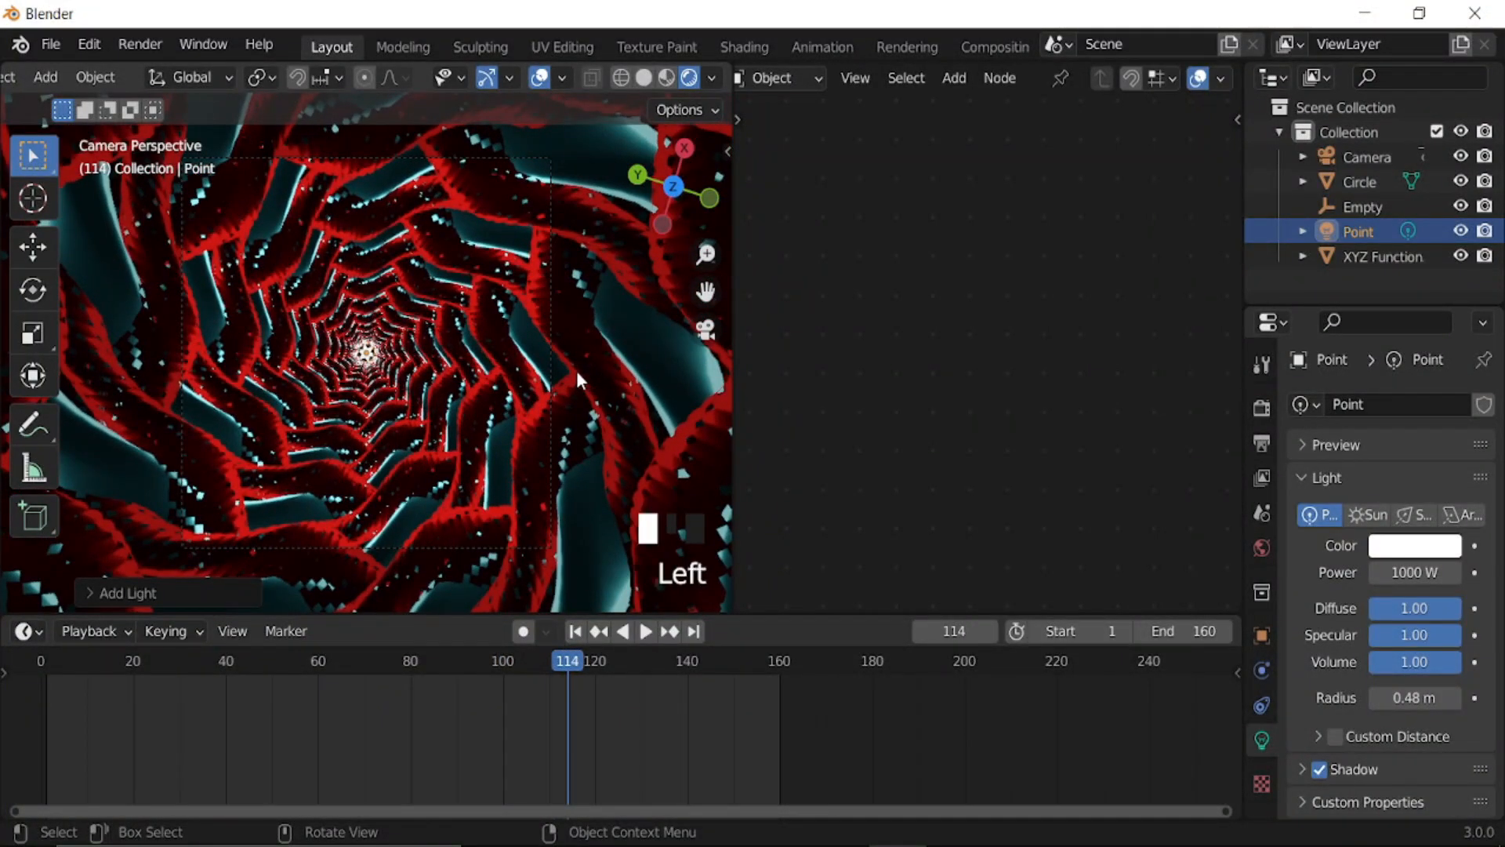
# - Select the twisted tunnel mesh and set the Layer Weight Blend of its red material, Material.003, to 0.050
pyautogui.click(576, 370)
pyautogui.scroll(-3, 1262, 737)
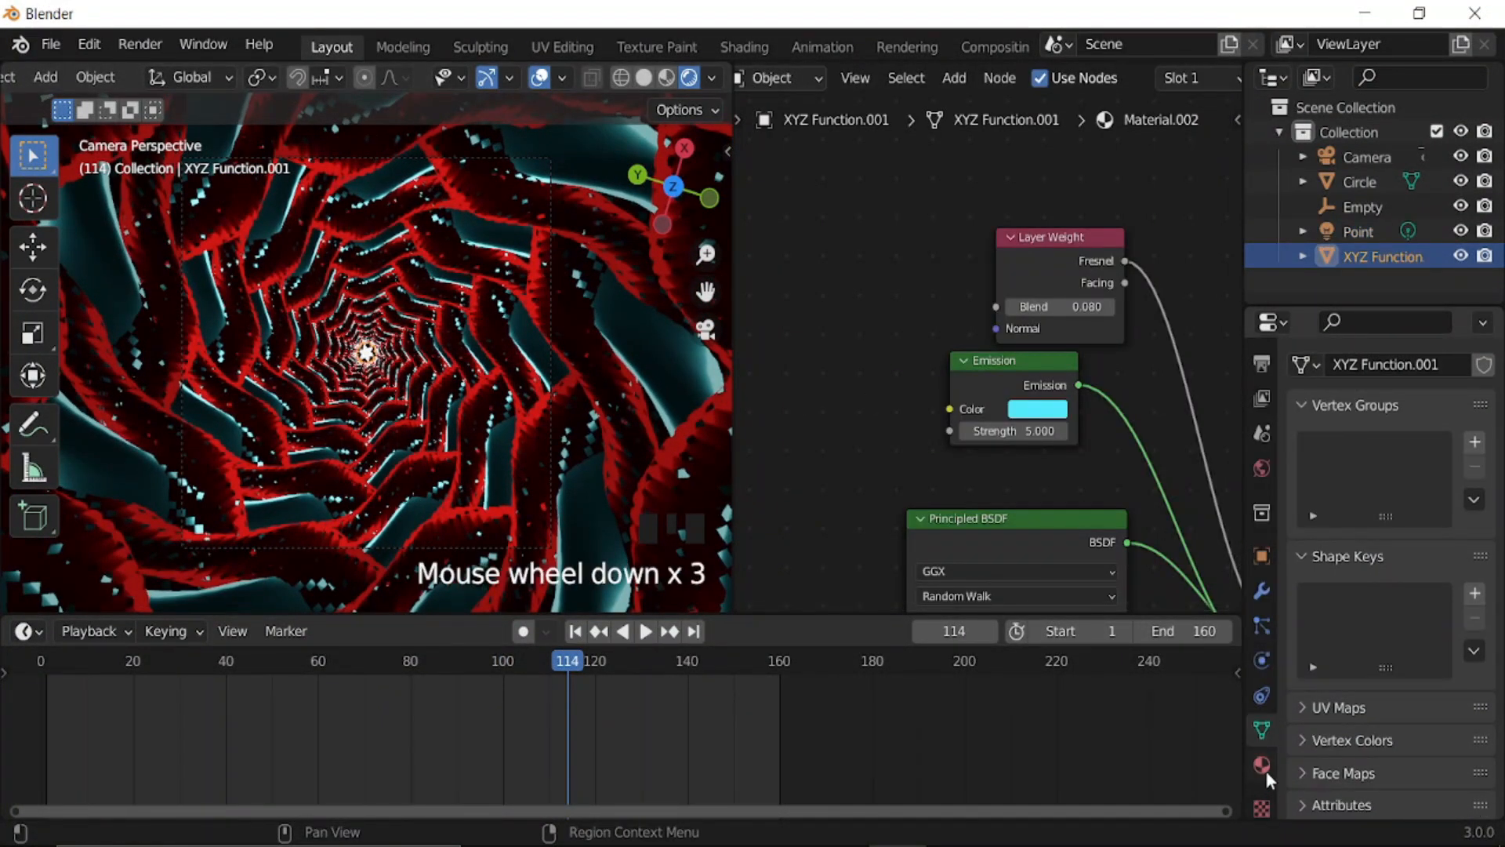
pyautogui.click(1266, 768)
pyautogui.click(1347, 393)
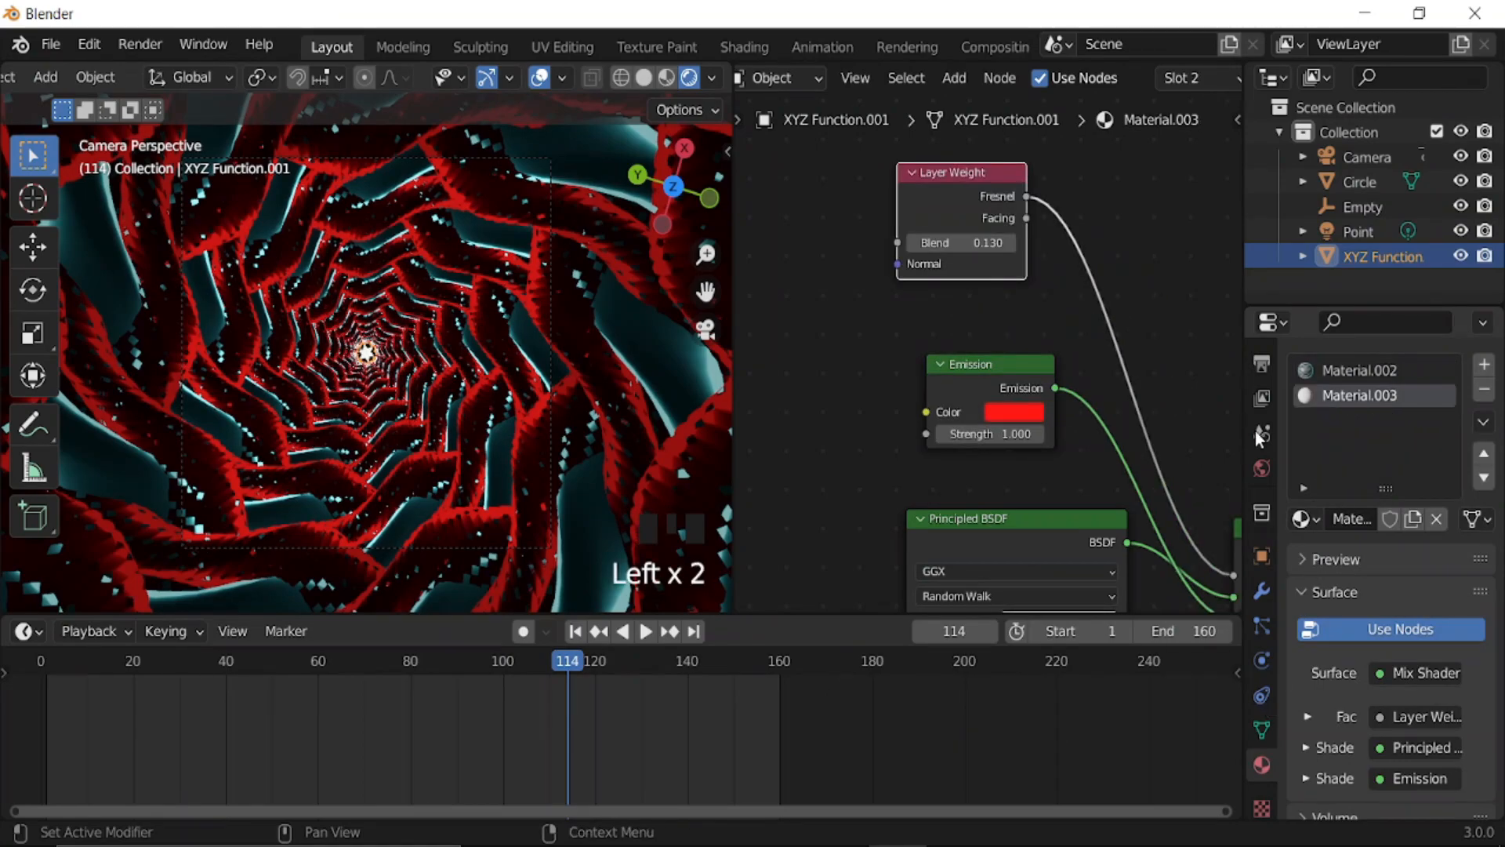
pyautogui.moveTo(1006, 436); pyautogui.dragTo(985, 526, button='middle')
pyautogui.scroll(3, 997, 401)
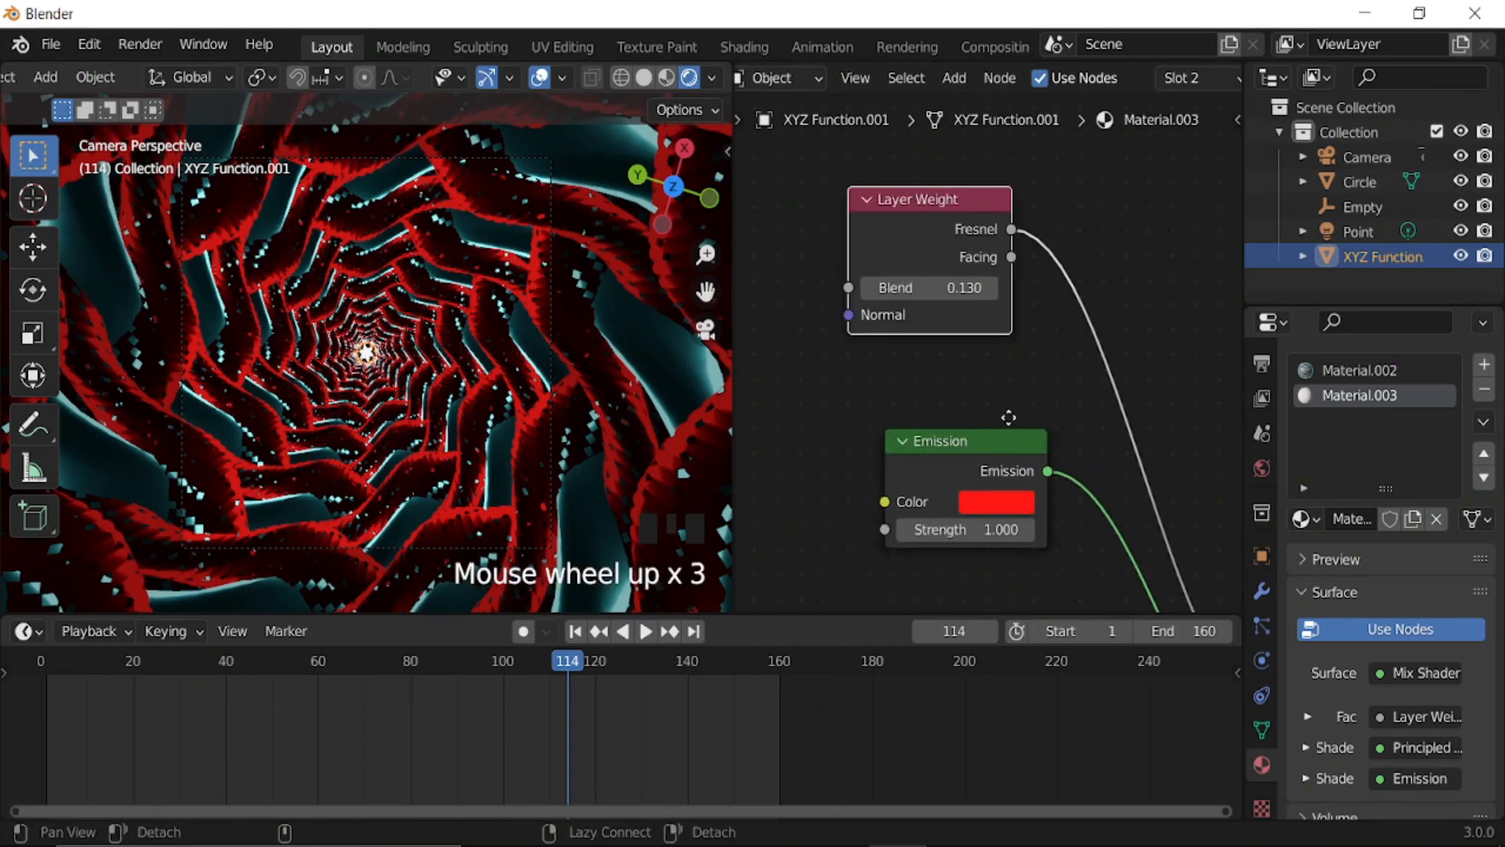
pyautogui.moveTo(997, 401); pyautogui.dragTo(1051, 474, button='middle')
pyautogui.scroll(3, 1008, 415)
pyautogui.keyDown('shift'); pyautogui.moveTo(1015, 347); pyautogui.dragTo(996, 347); pyautogui.keyUp('shift')
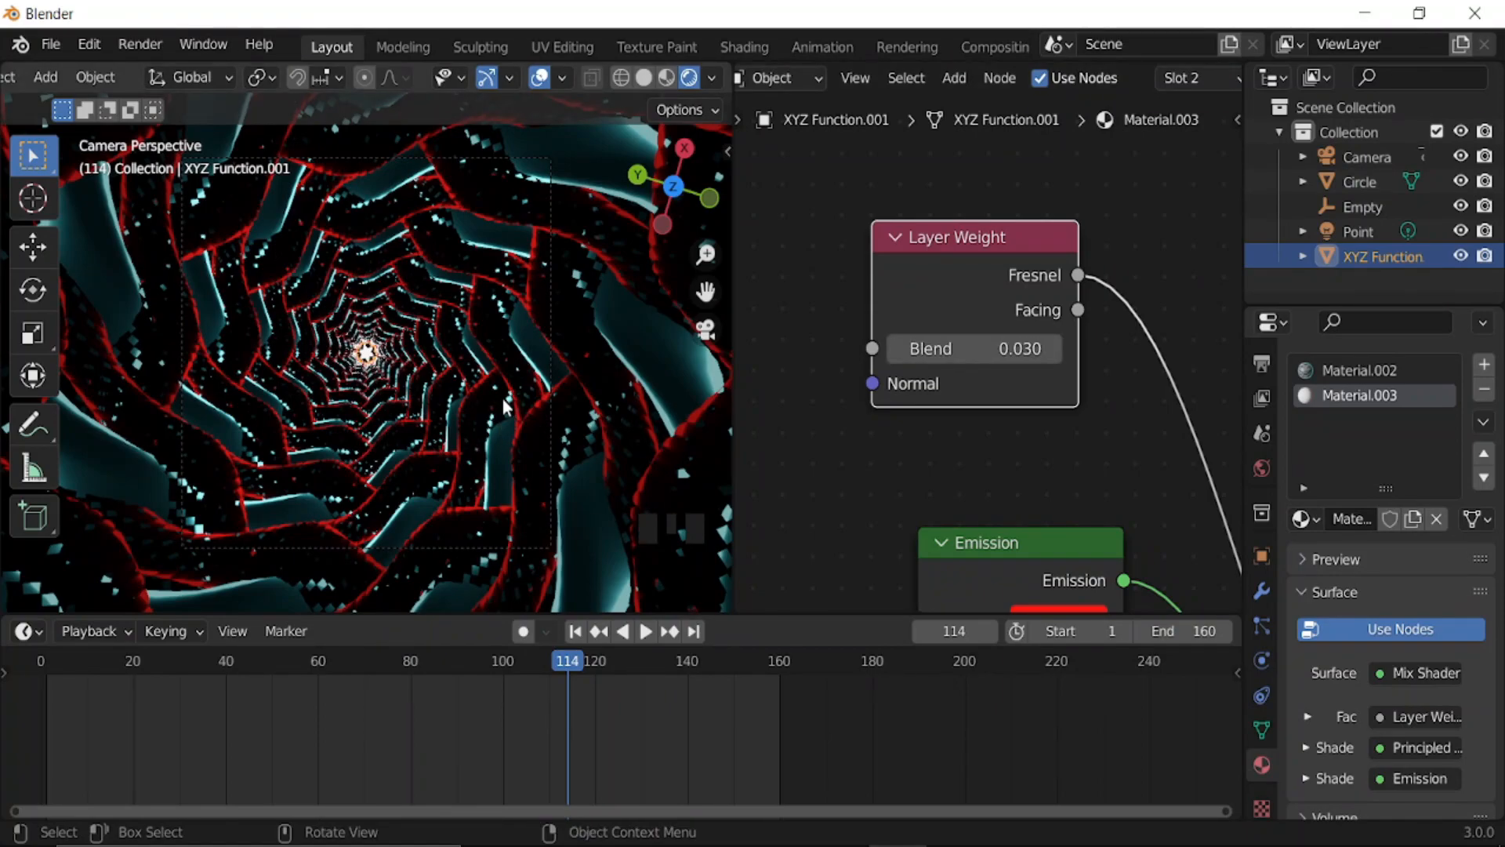
pyautogui.moveTo(1011, 348)
pyautogui.keyDown('shift'); pyautogui.mouseDown()
pyautogui.moveTo(986, 349)
pyautogui.moveTo(1024, 353)
pyautogui.mouseUp(); pyautogui.keyUp('shift')
# - Set the red Emission node's Strength to 2 in Material.003
pyautogui.moveTo(1046, 383); pyautogui.dragTo(1041, 229, button='middle')
pyautogui.click(1047, 470)
pyautogui.click(1001, 502)
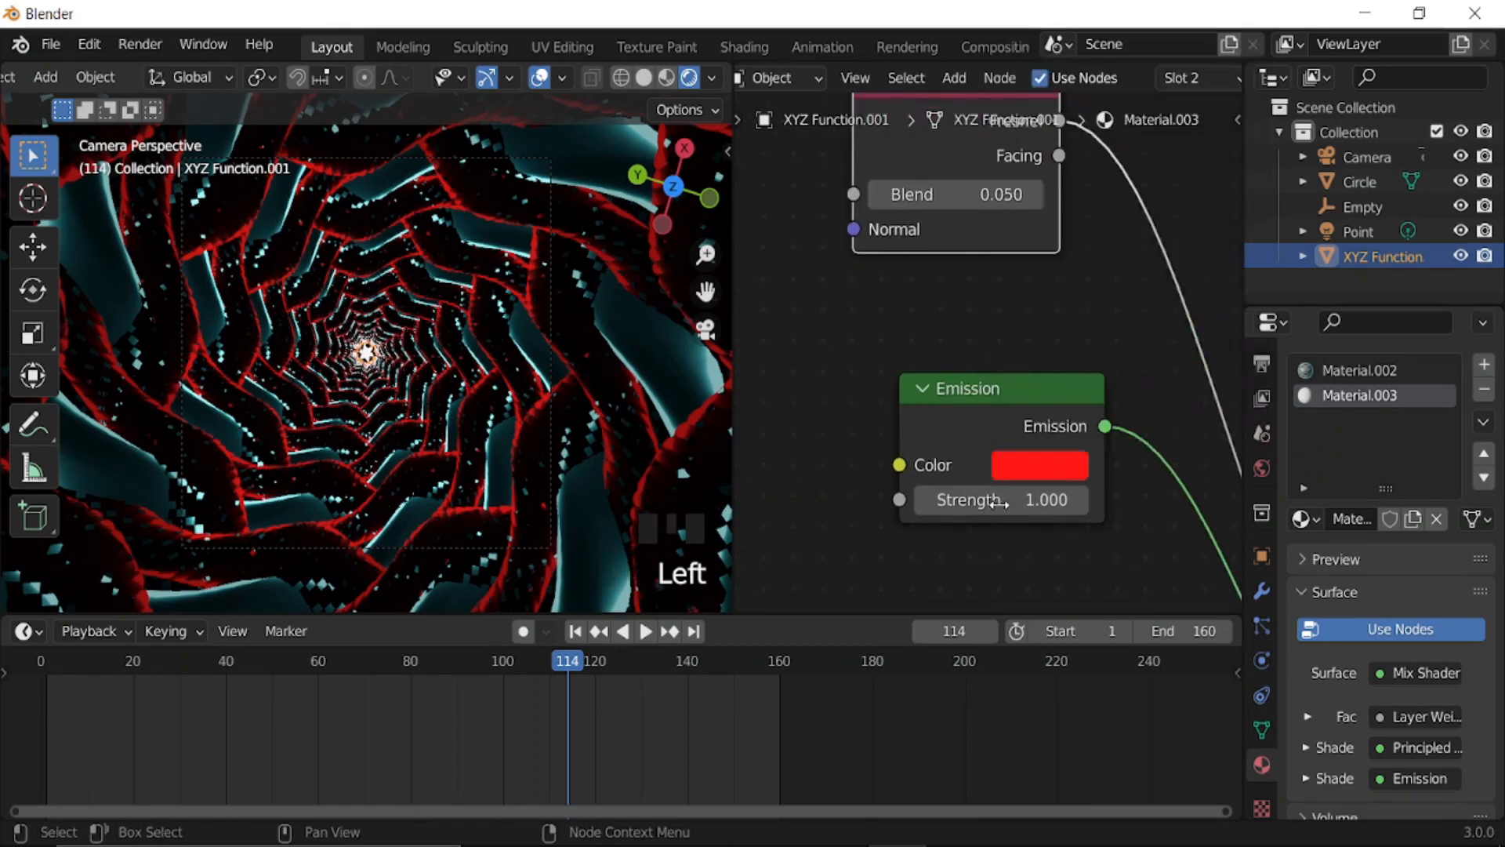
pyautogui.write('2')
pyautogui.press('Return')
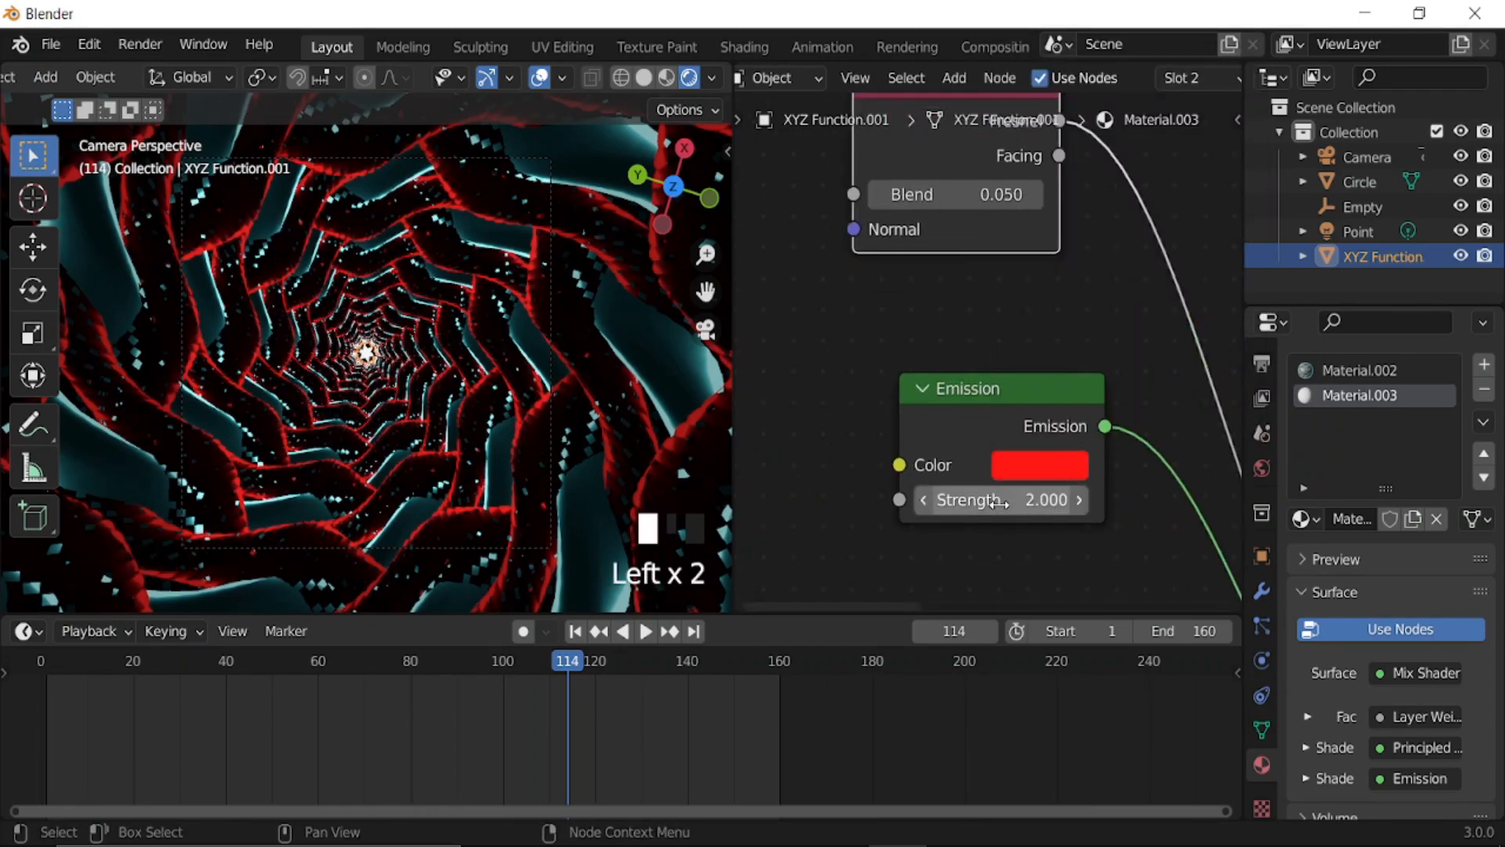
# - Set the Layer Weight Blend of the cyan material, Material.002, to 0.030 and play back the animation
pyautogui.click(1336, 370)
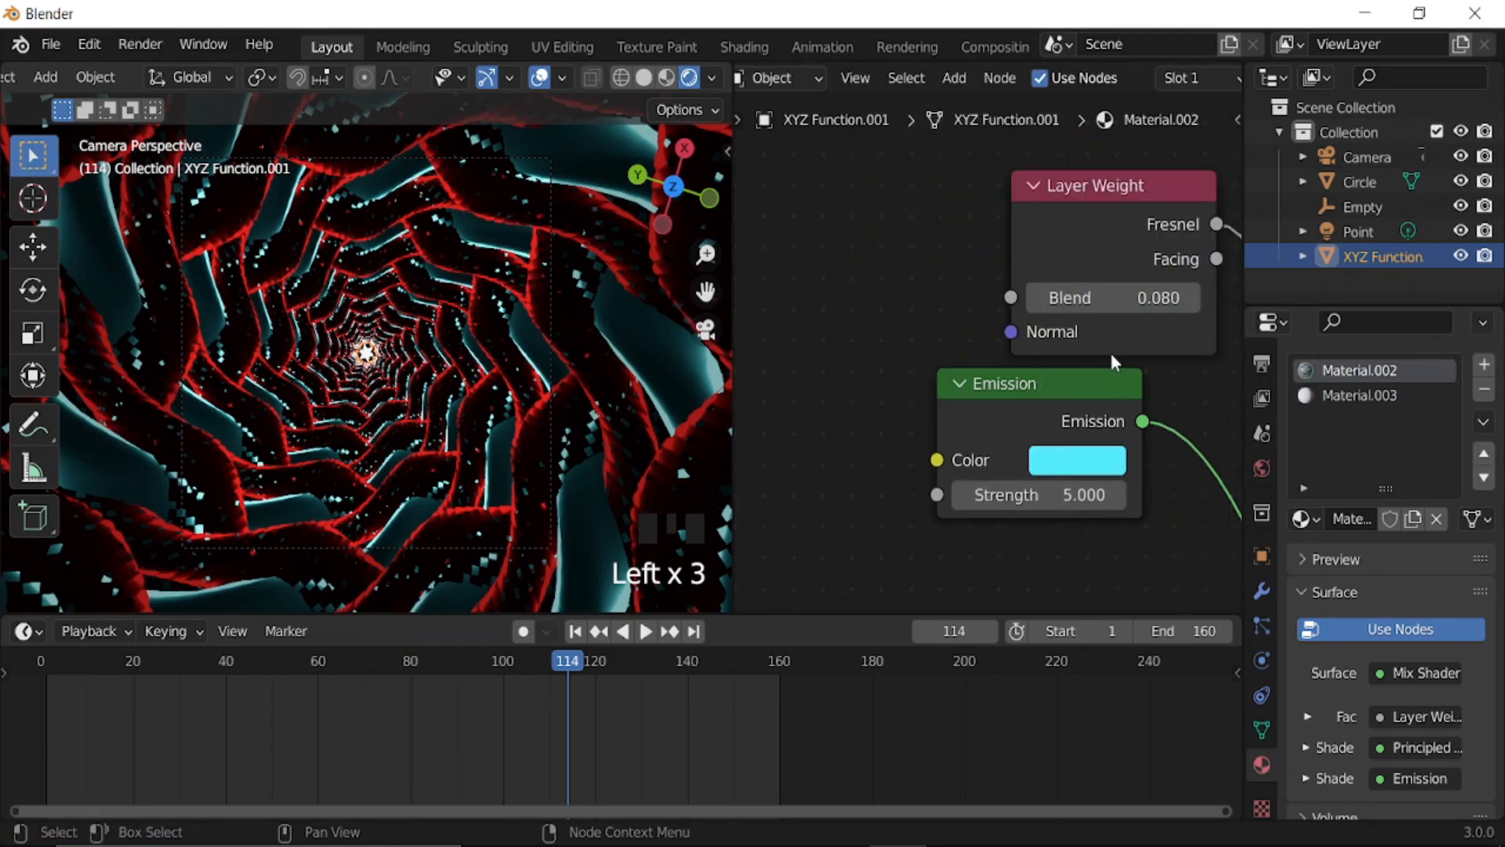
pyautogui.moveTo(1028, 429); pyautogui.dragTo(995, 447, button='middle')
pyautogui.scroll(3, 989, 436)
pyautogui.keyDown('shift'); pyautogui.moveTo(986, 420); pyautogui.dragTo(945, 420); pyautogui.keyUp('shift')
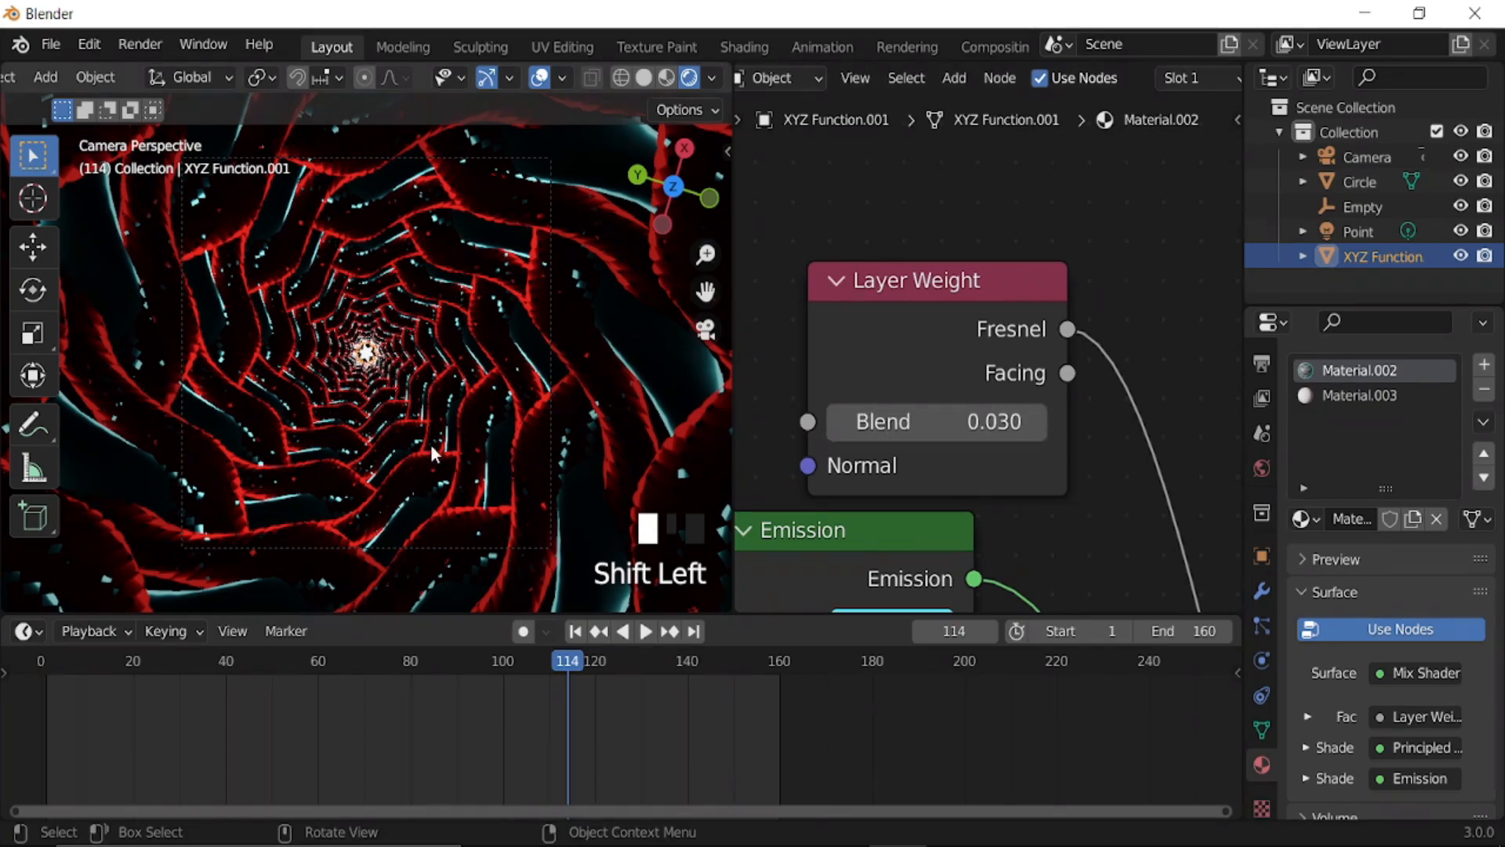
pyautogui.press('space')
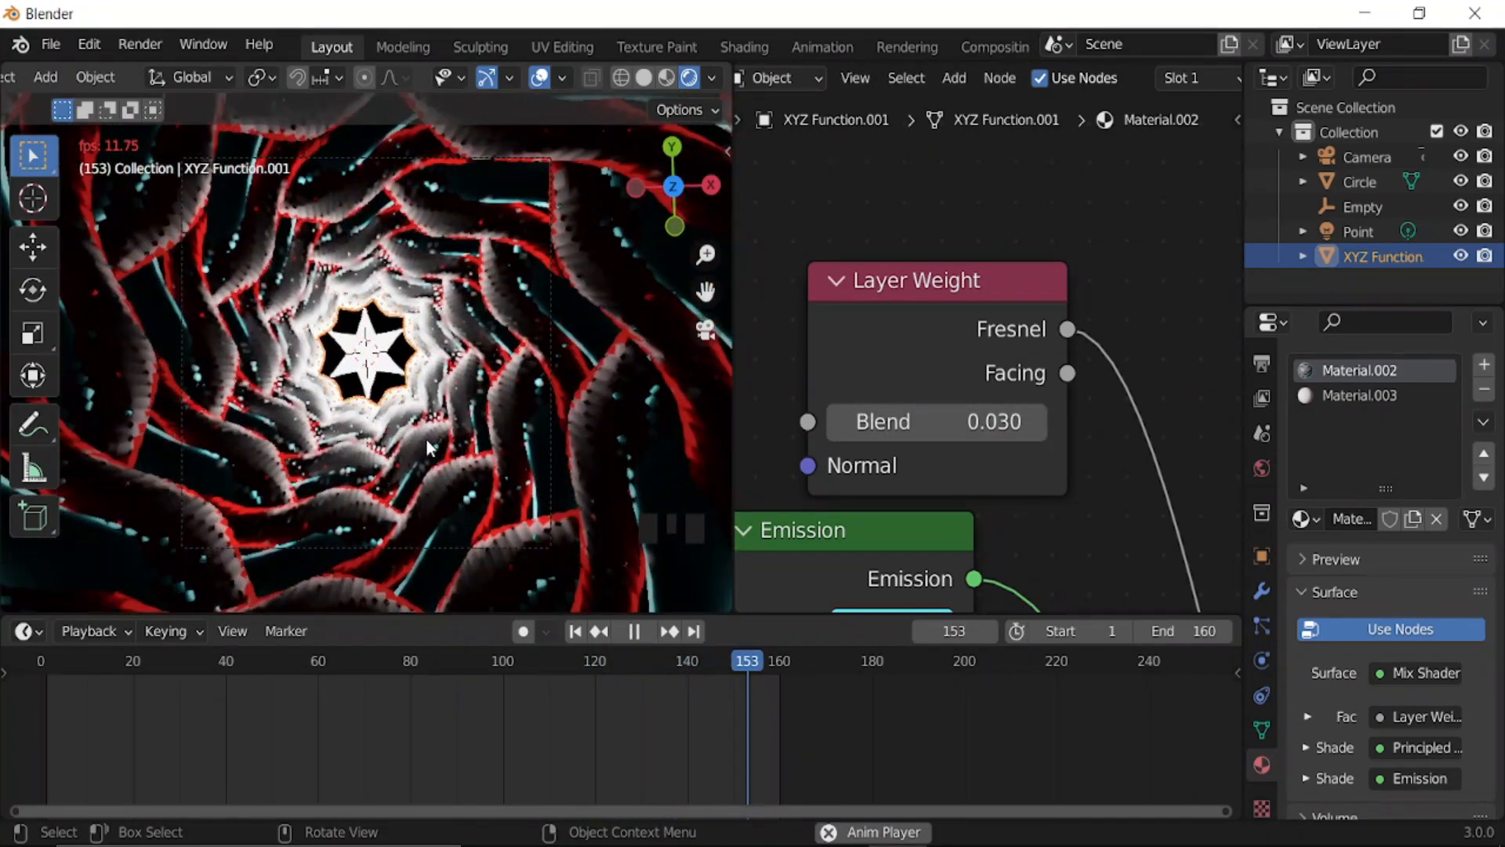
pyautogui.press('space')
# - Set the camera's keyframe interpolation to Linear
pyautogui.click(1373, 156)
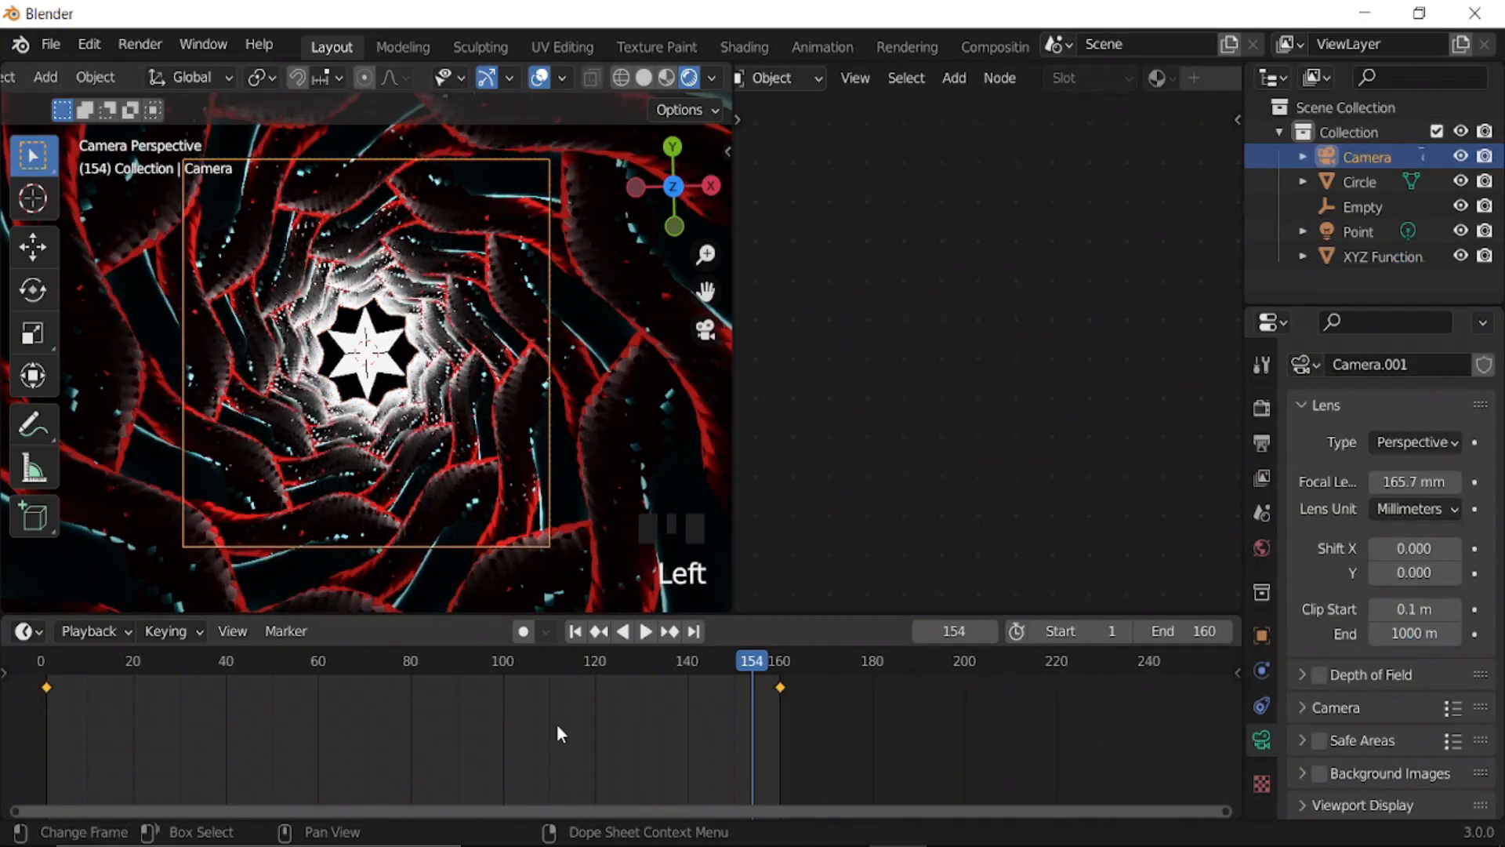
pyautogui.press('t')
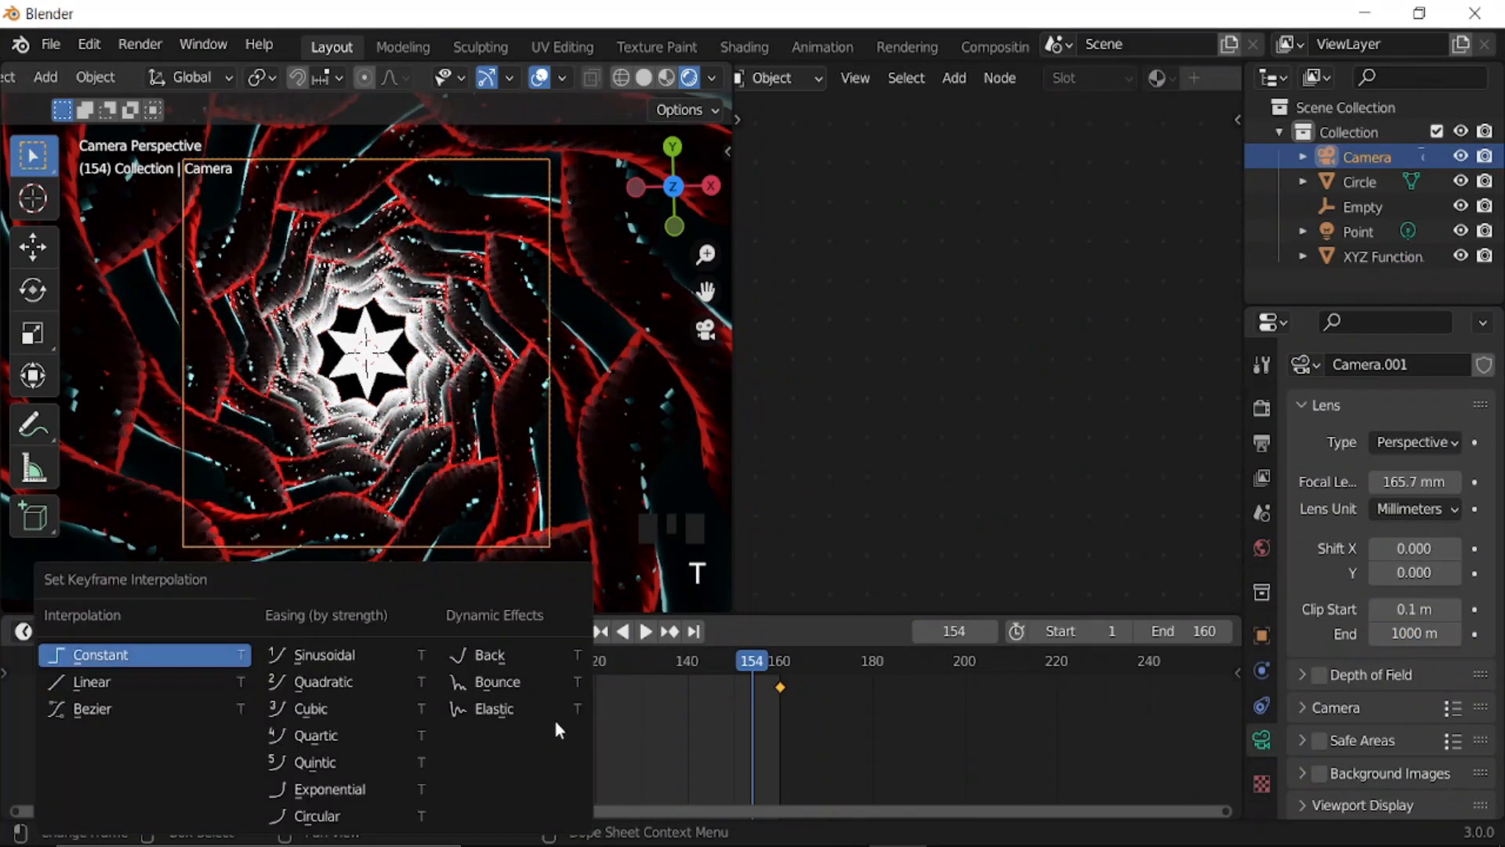
pyautogui.click(205, 680)
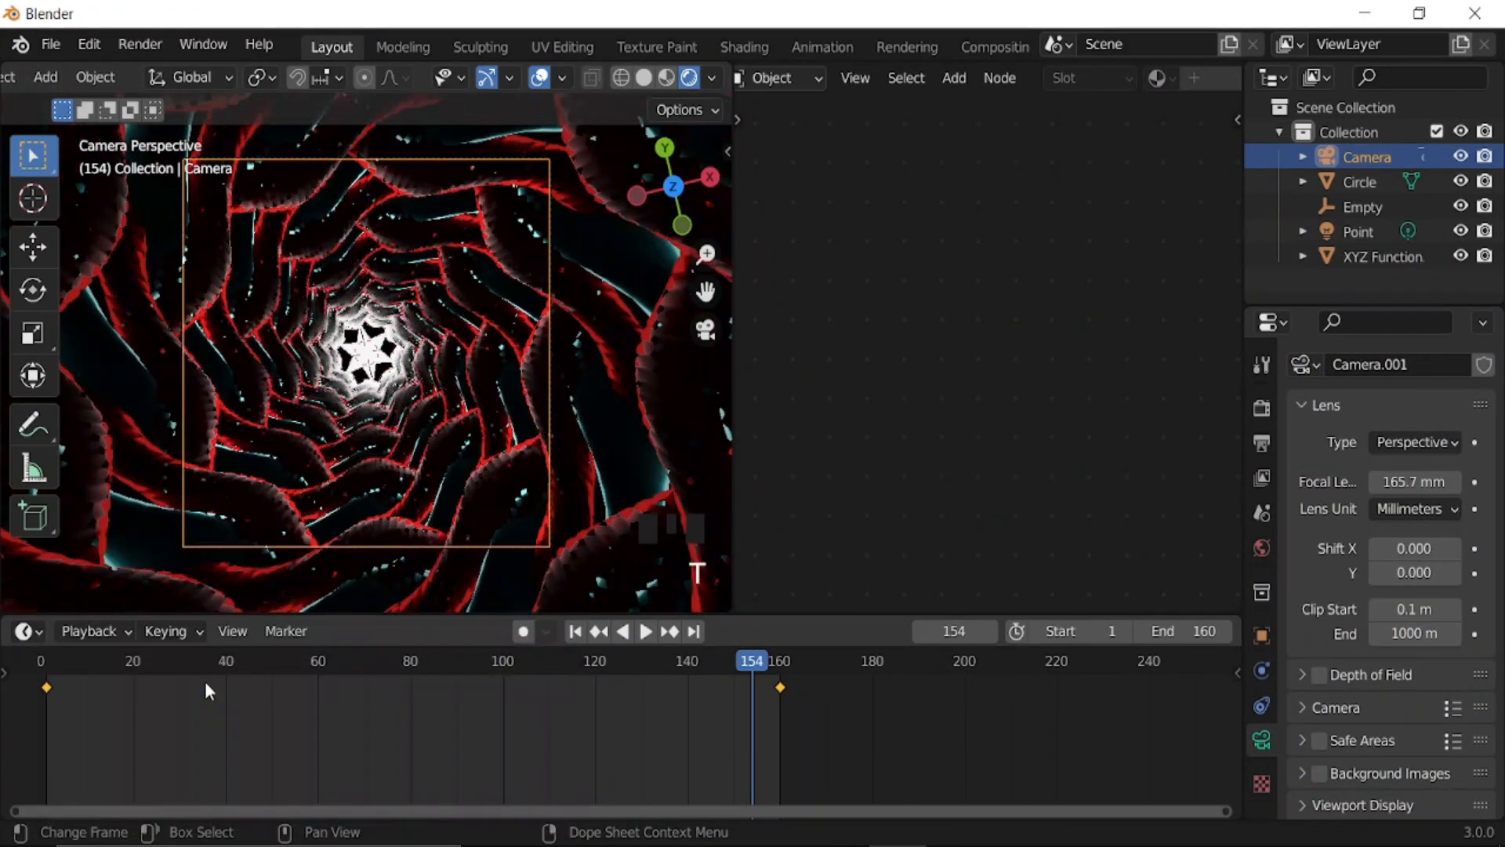
# - Enable Bloom and Ambient Occlusion in the Eevee render settings
pyautogui.click(1263, 409)
pyautogui.click(1321, 571)
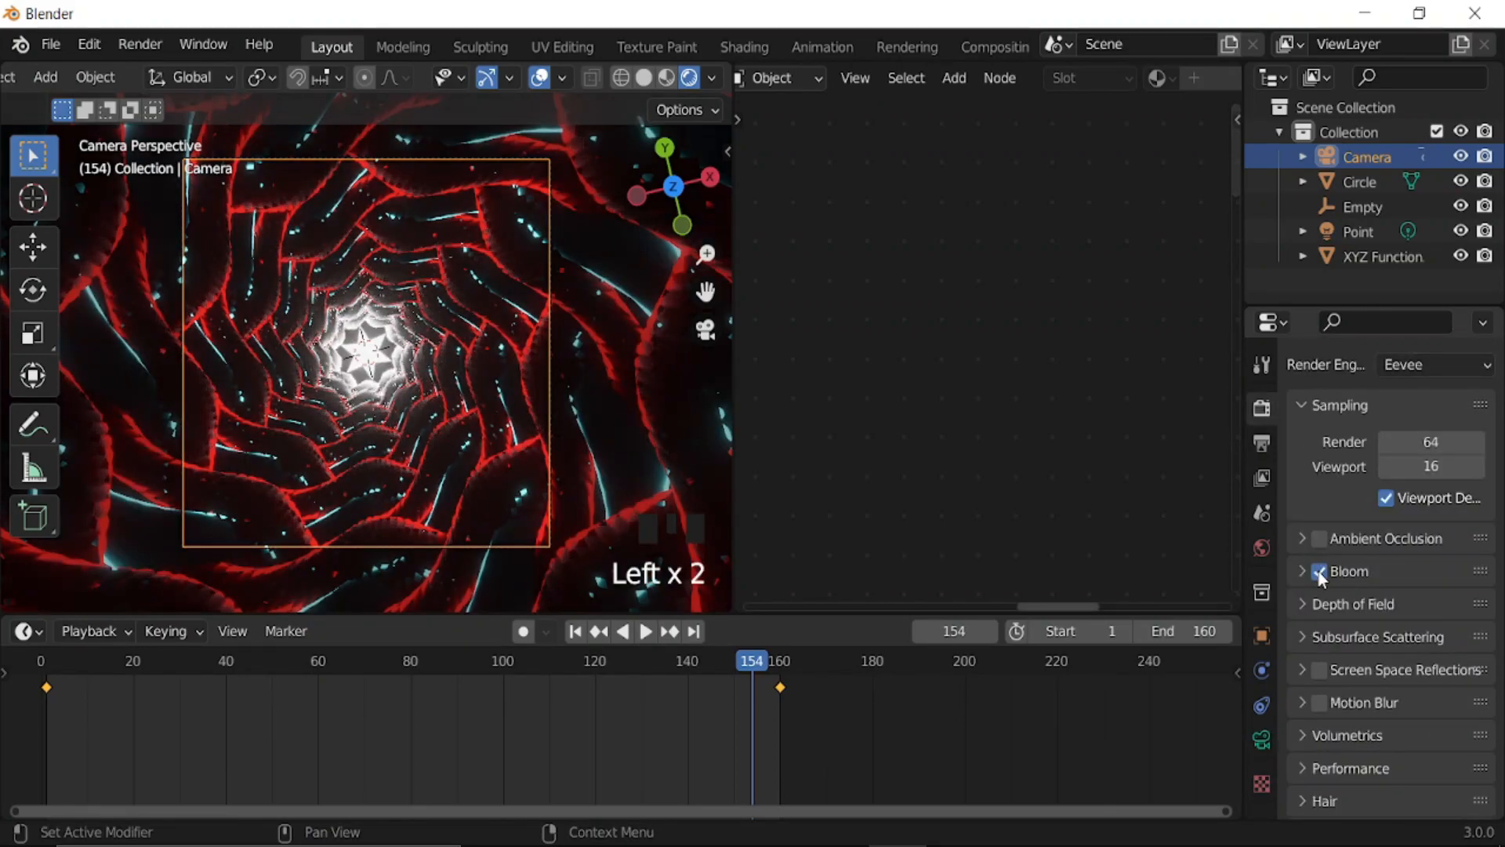
pyautogui.click(1320, 539)
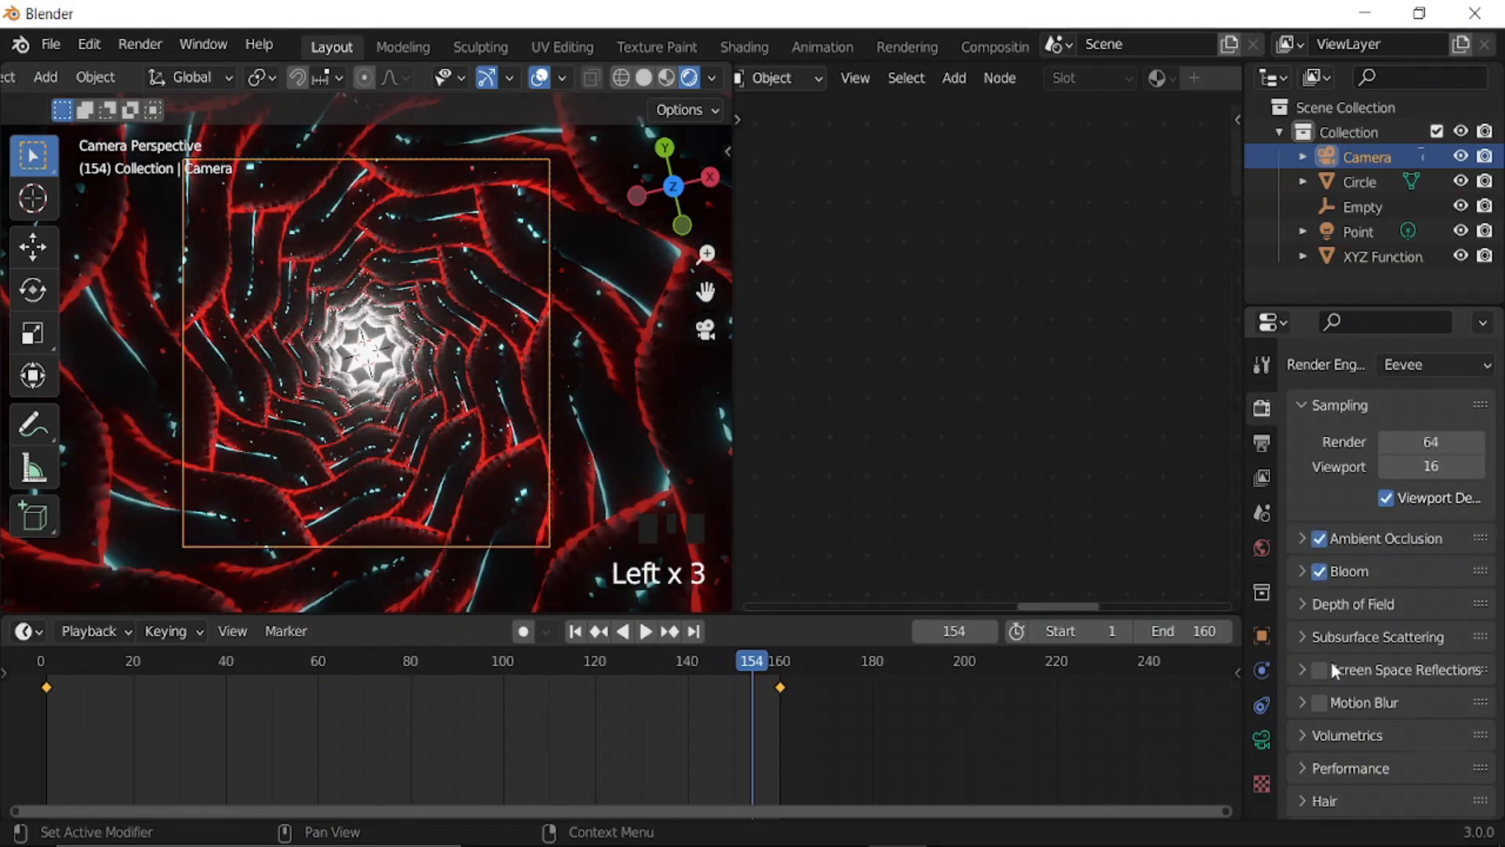
# - Set the color management Look to High Contrast
pyautogui.scroll(-11, 1324, 728)
pyautogui.click(1305, 799)
pyautogui.scroll(-4, 1404, 690)
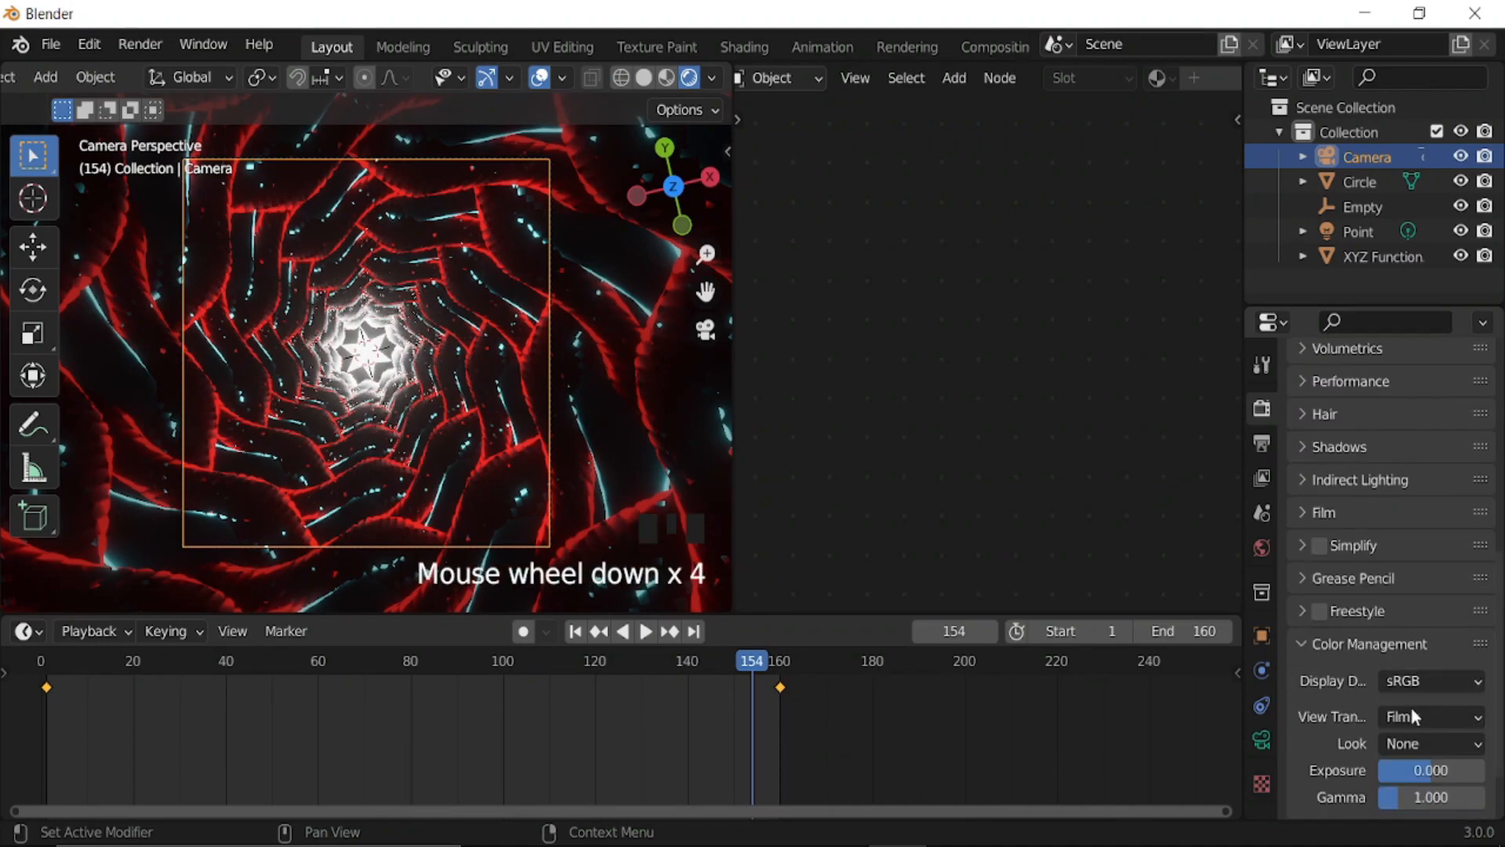
pyautogui.click(1425, 742)
pyautogui.click(1357, 652)
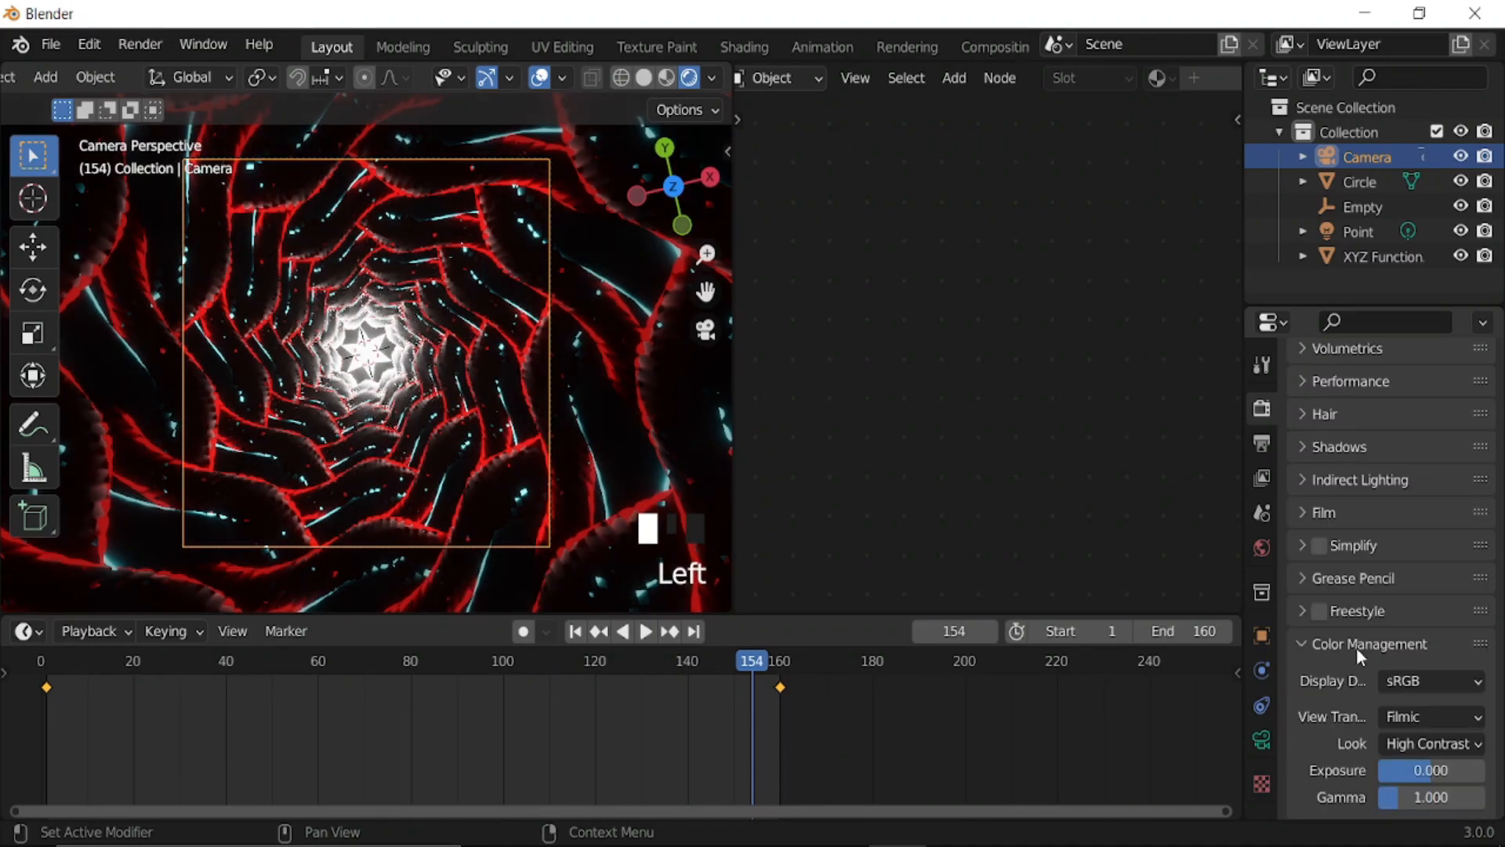
# - Set the output frame rate to 30 fps
pyautogui.click(1262, 443)
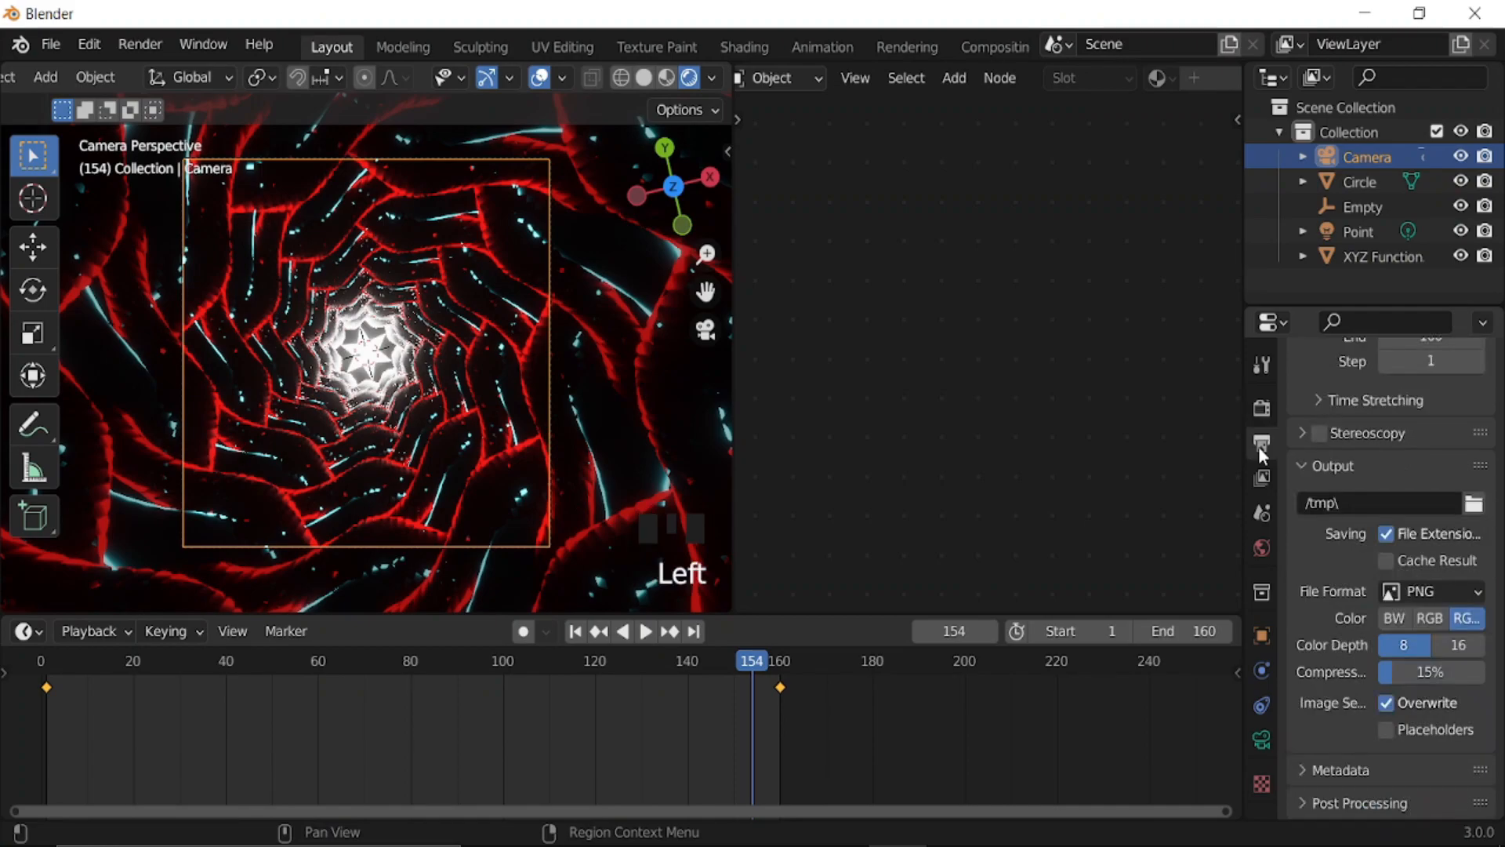
pyautogui.scroll(5, 1376, 467)
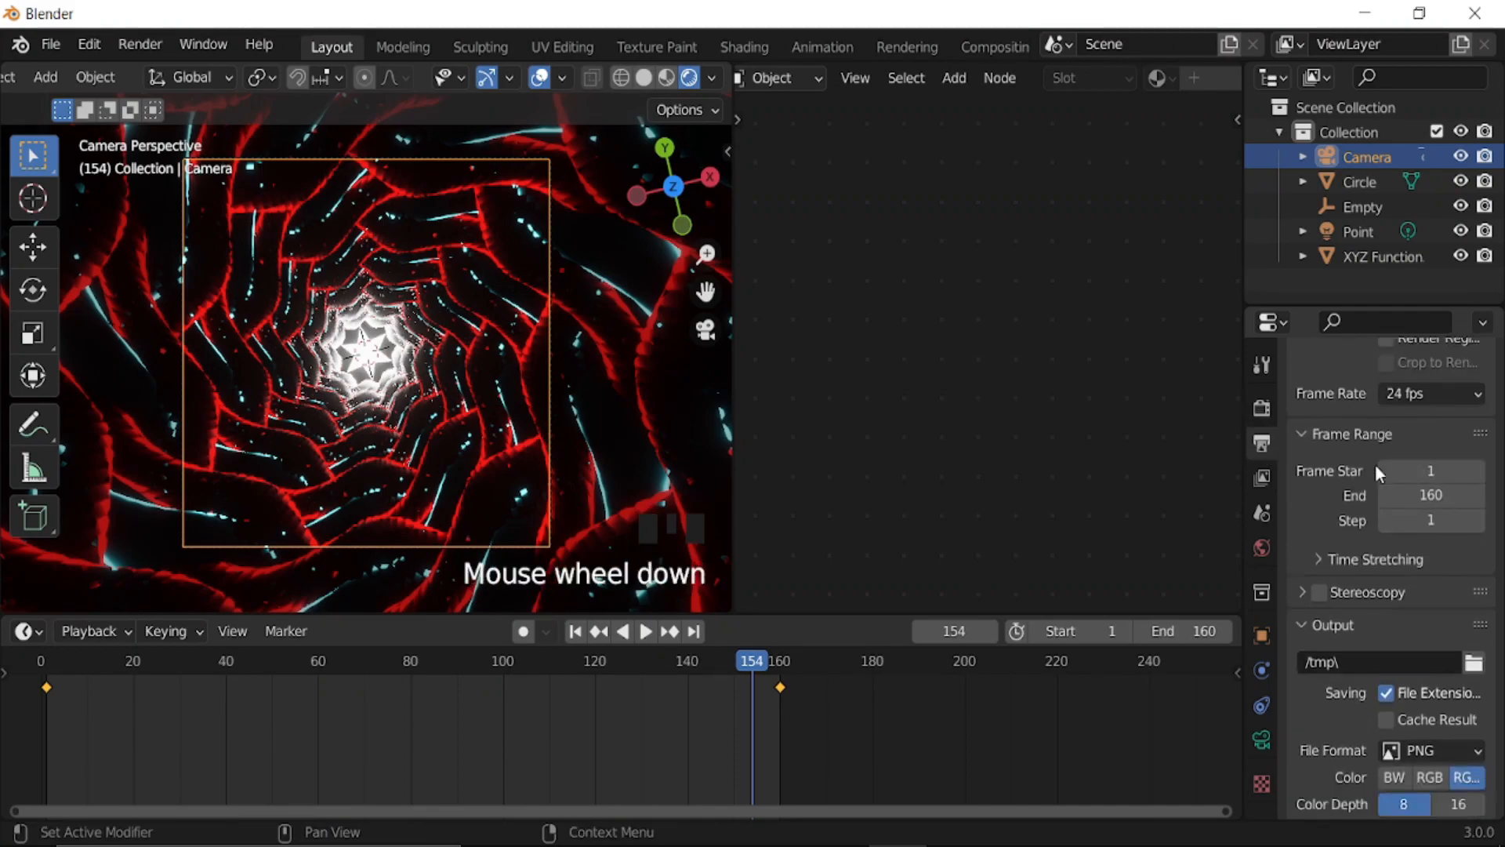
pyautogui.click(1408, 399)
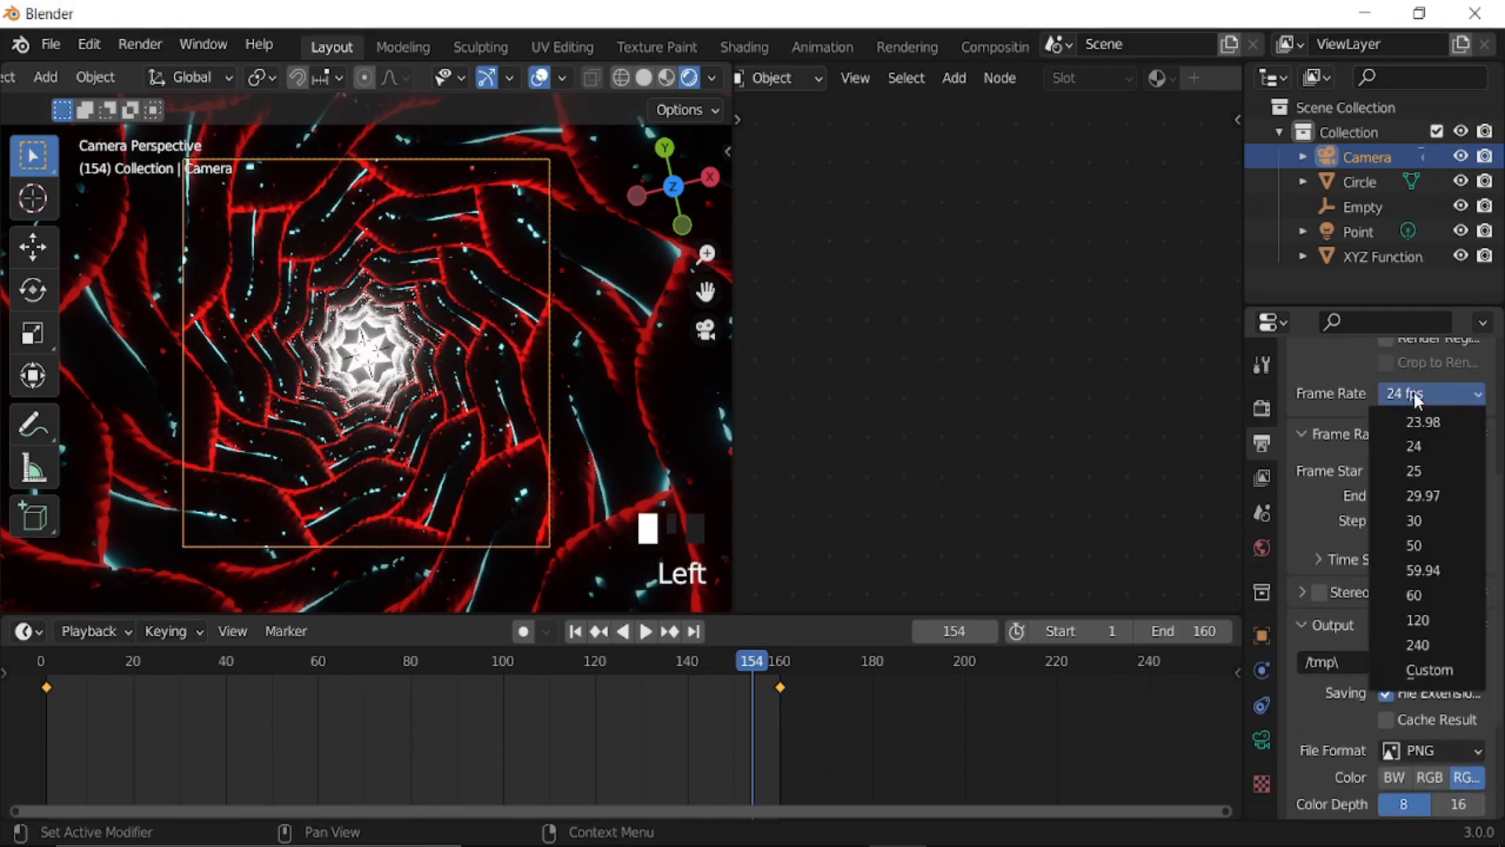
pyautogui.click(1403, 521)
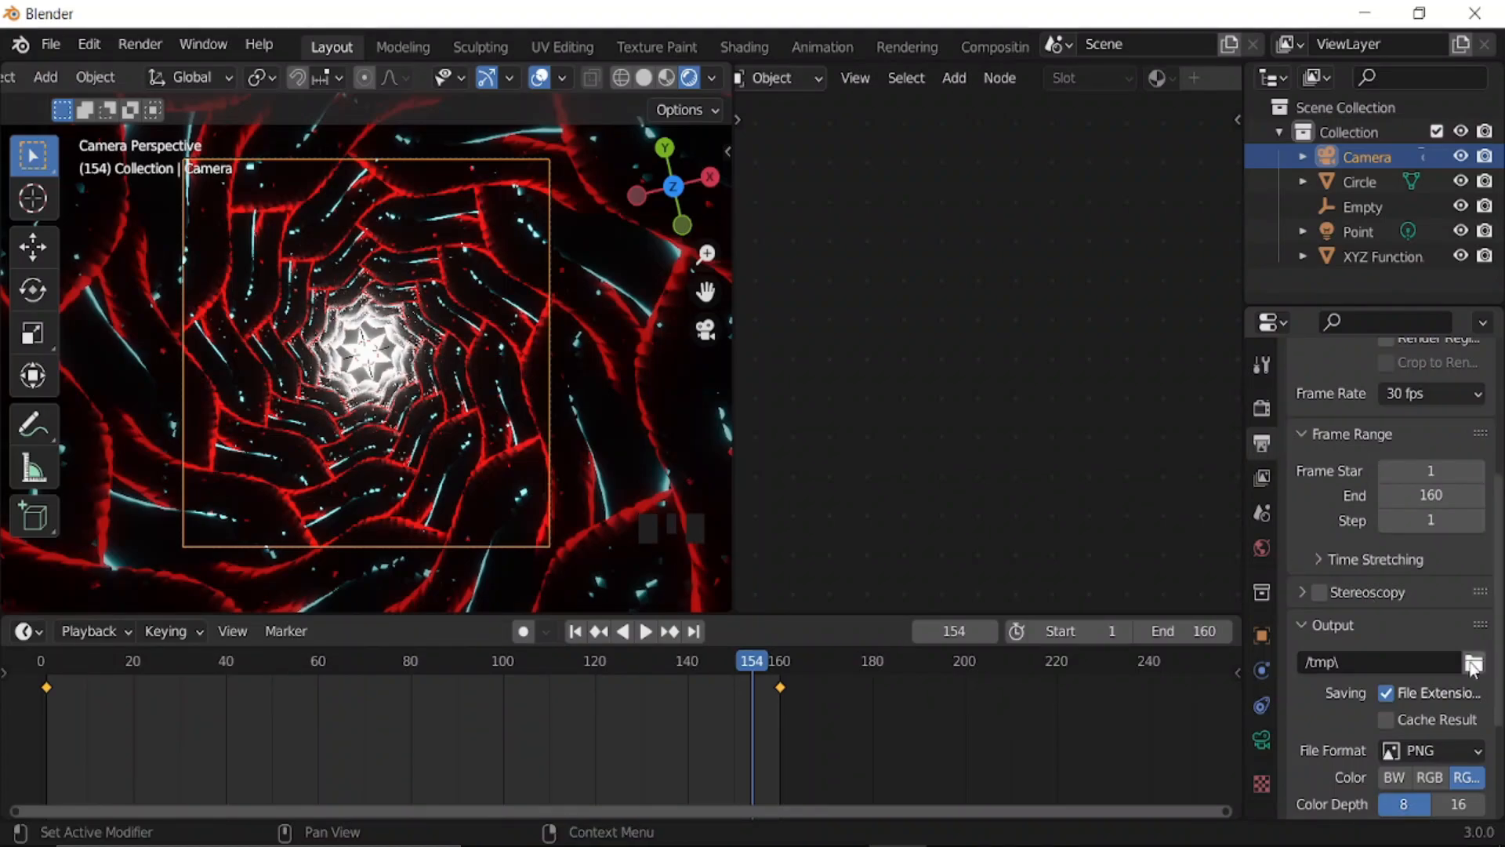
# - Set the output file format to FFmpeg Video
pyautogui.scroll(-4, 1322, 621)
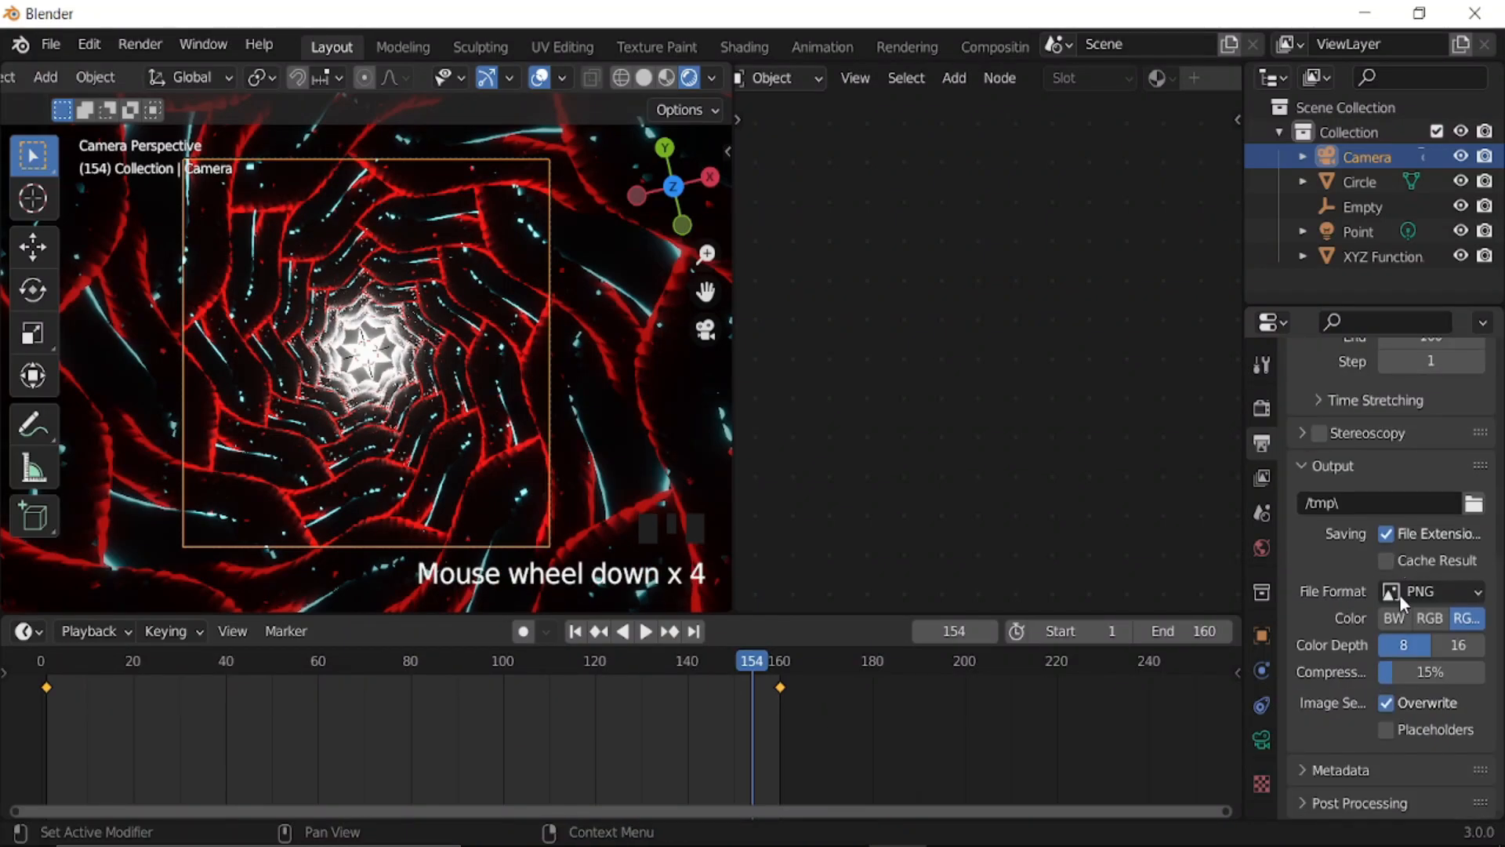
pyautogui.click(1423, 594)
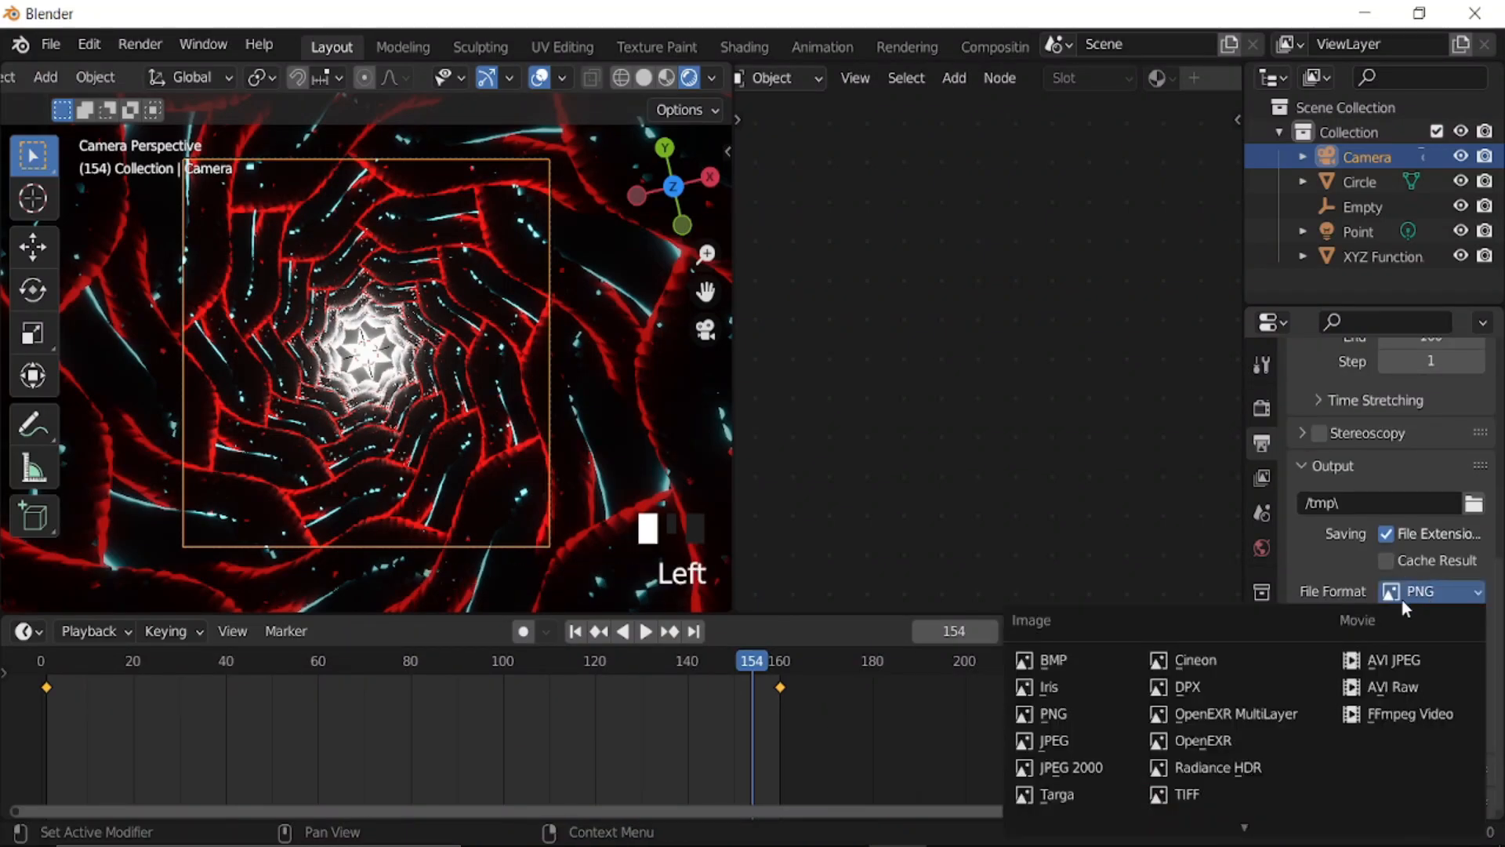
pyautogui.click(1403, 714)
pyautogui.scroll(-5, 1365, 596)
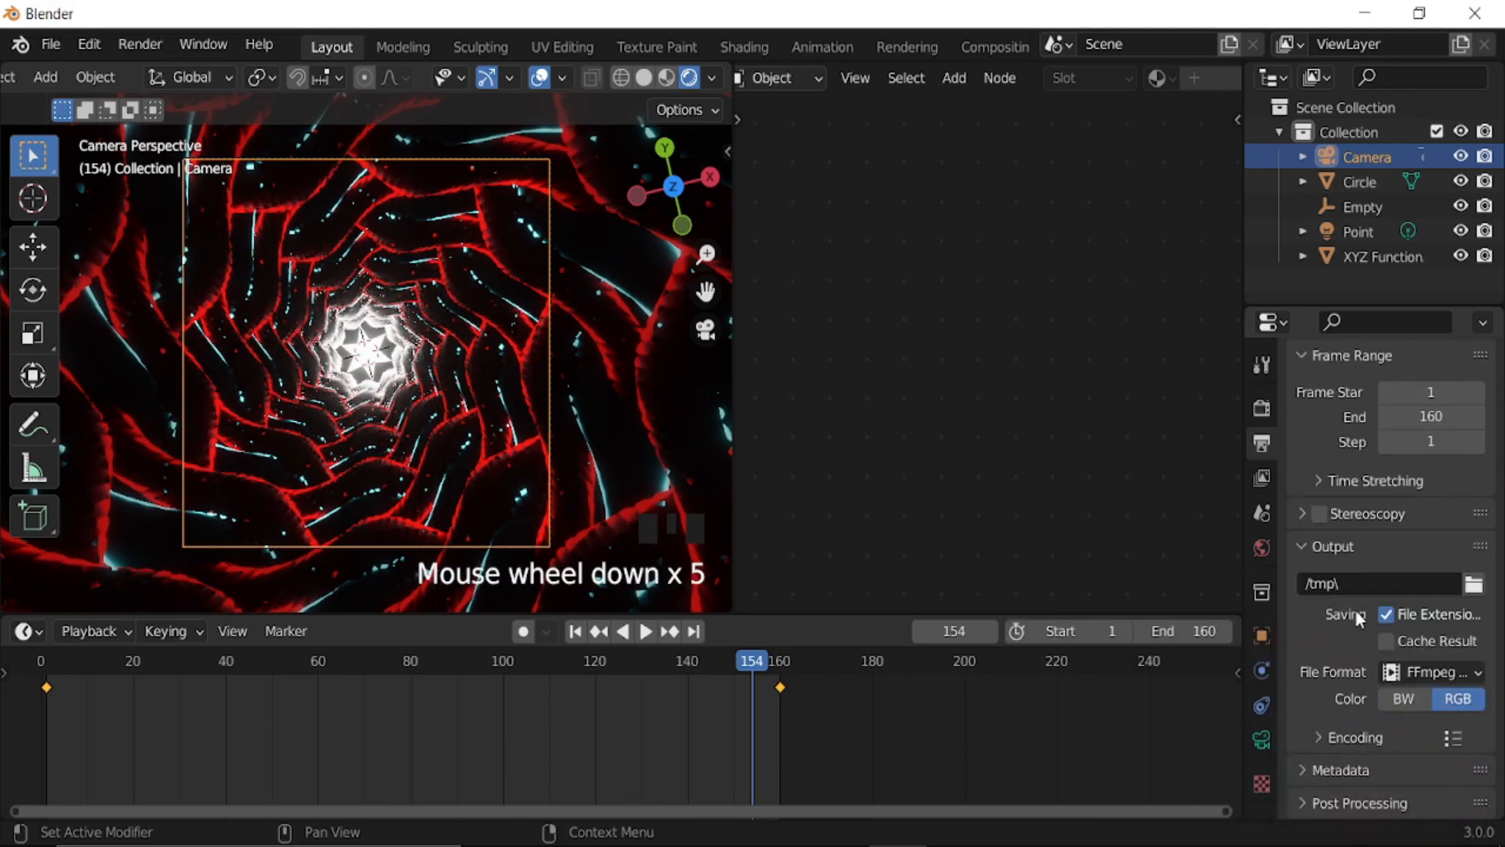
# - Set the video encoding container to MPEG-4 and the output quality to Perceptually Lossless
pyautogui.click(1331, 738)
pyautogui.scroll(-2, 1367, 656)
pyautogui.click(1424, 693)
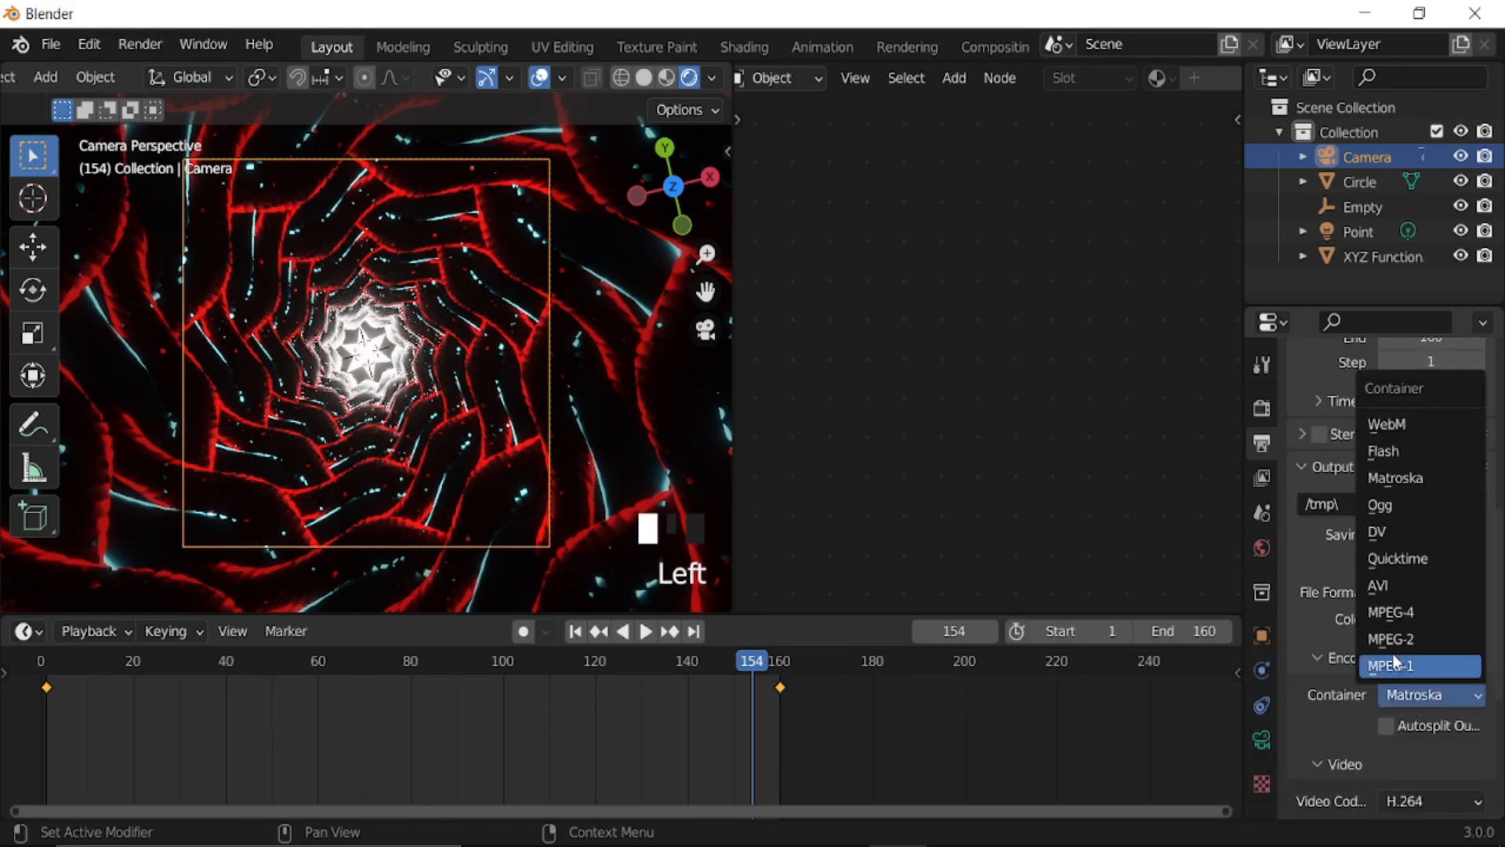
pyautogui.click(1394, 613)
pyautogui.scroll(-4, 1338, 614)
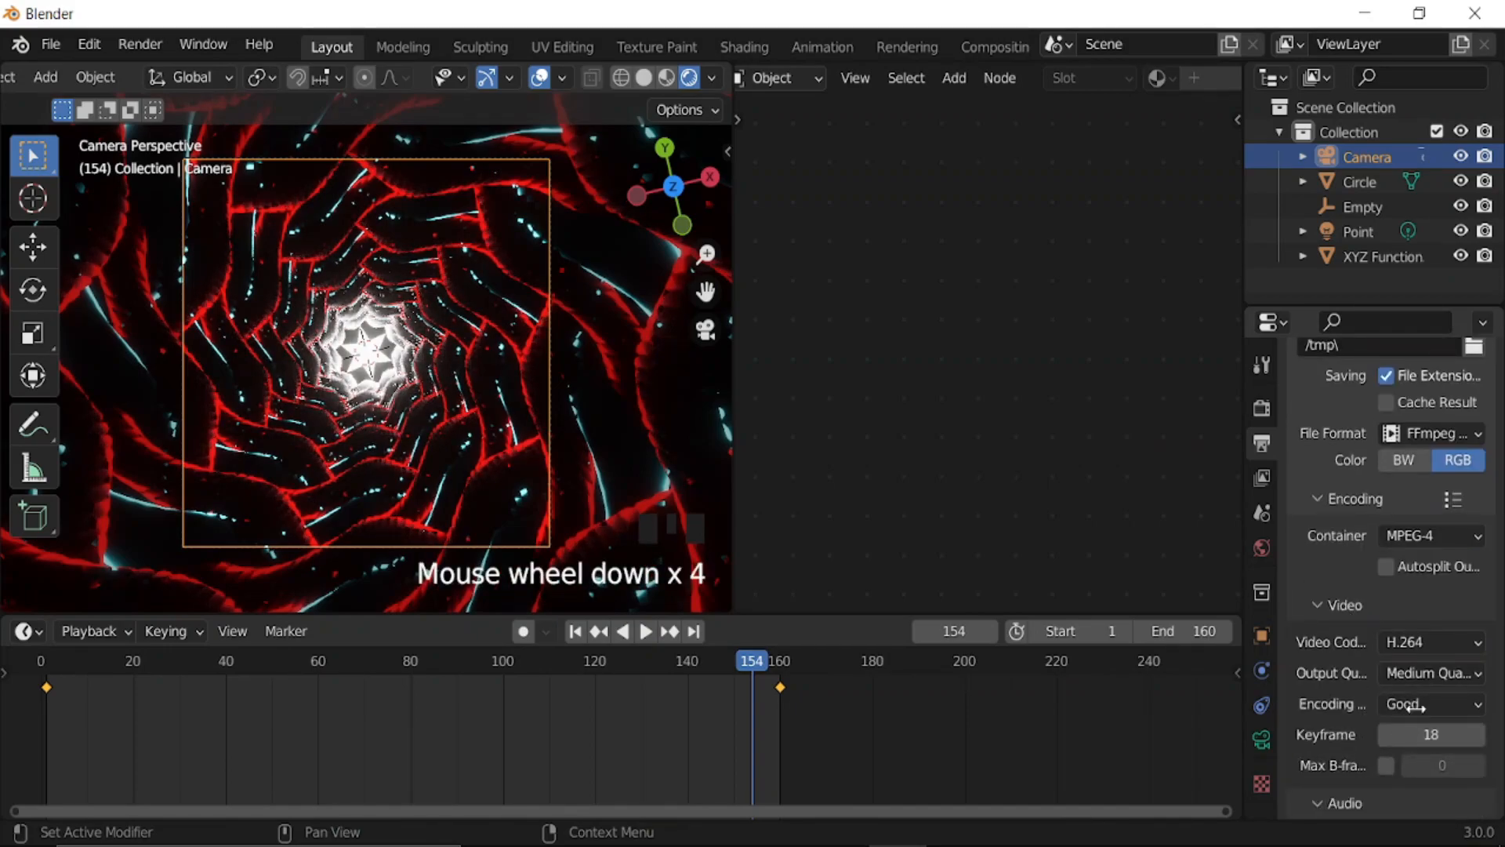
pyautogui.click(1423, 674)
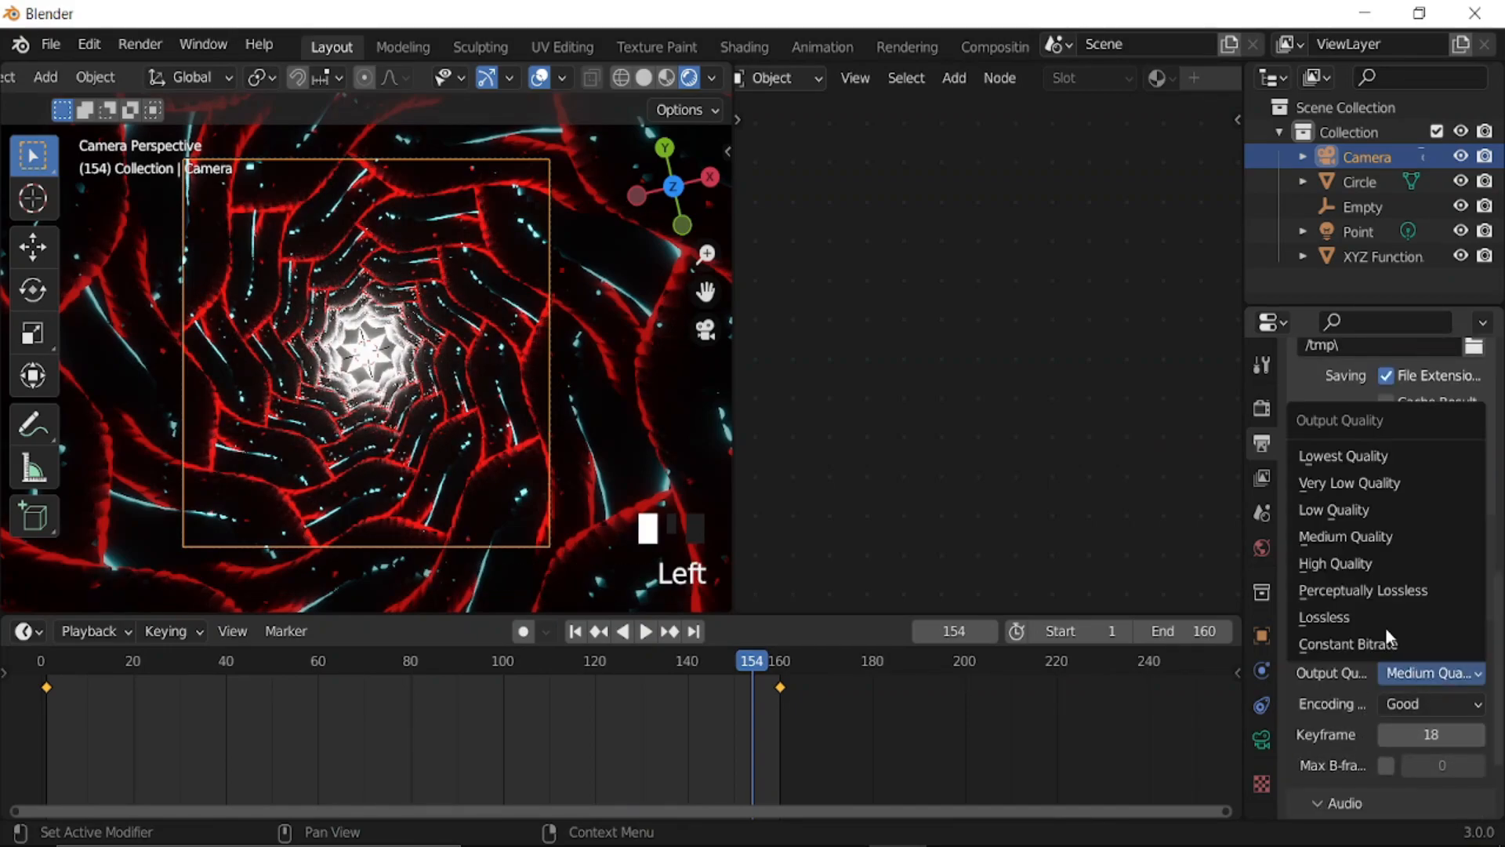
pyautogui.click(1341, 592)
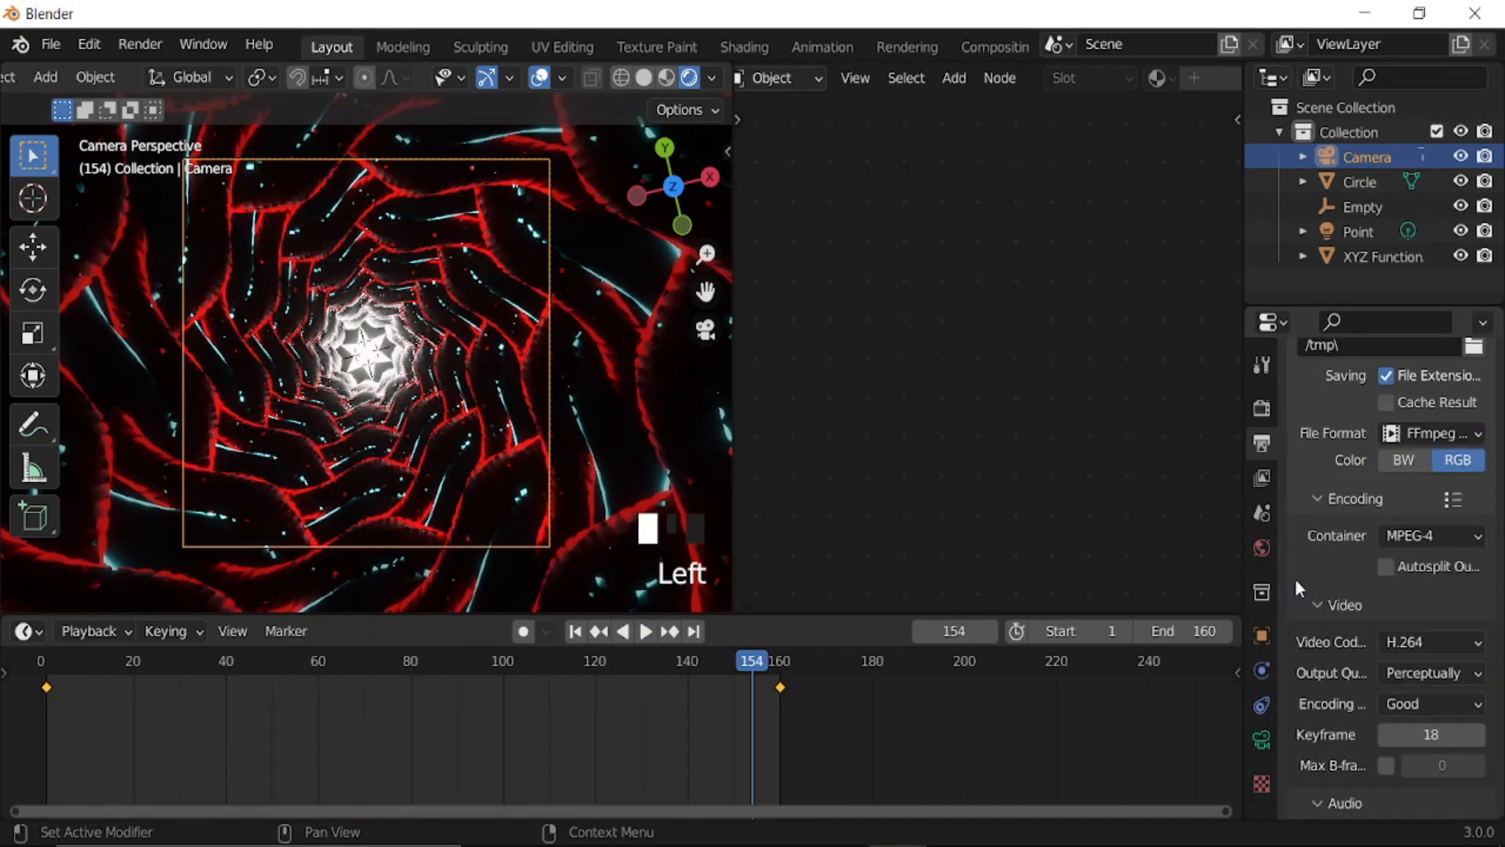
# - Join the shader editor area into the 3D viewport so the camera view takes up the full width
pyautogui.rightClick(734, 466)
pyautogui.click(690, 527)
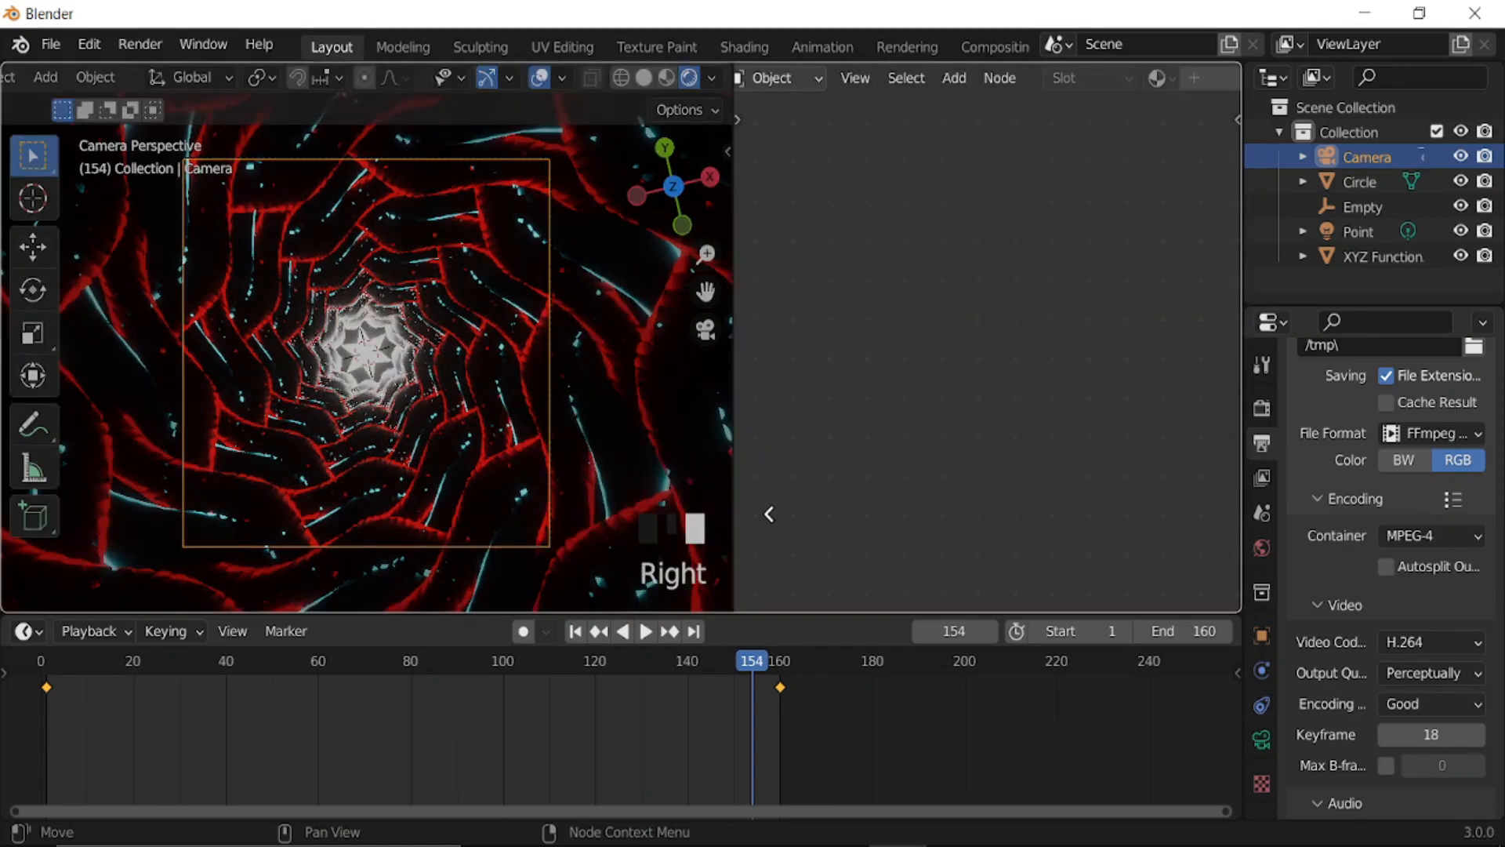
pyautogui.click(958, 494)
pyautogui.scroll(-5, 751, 426)
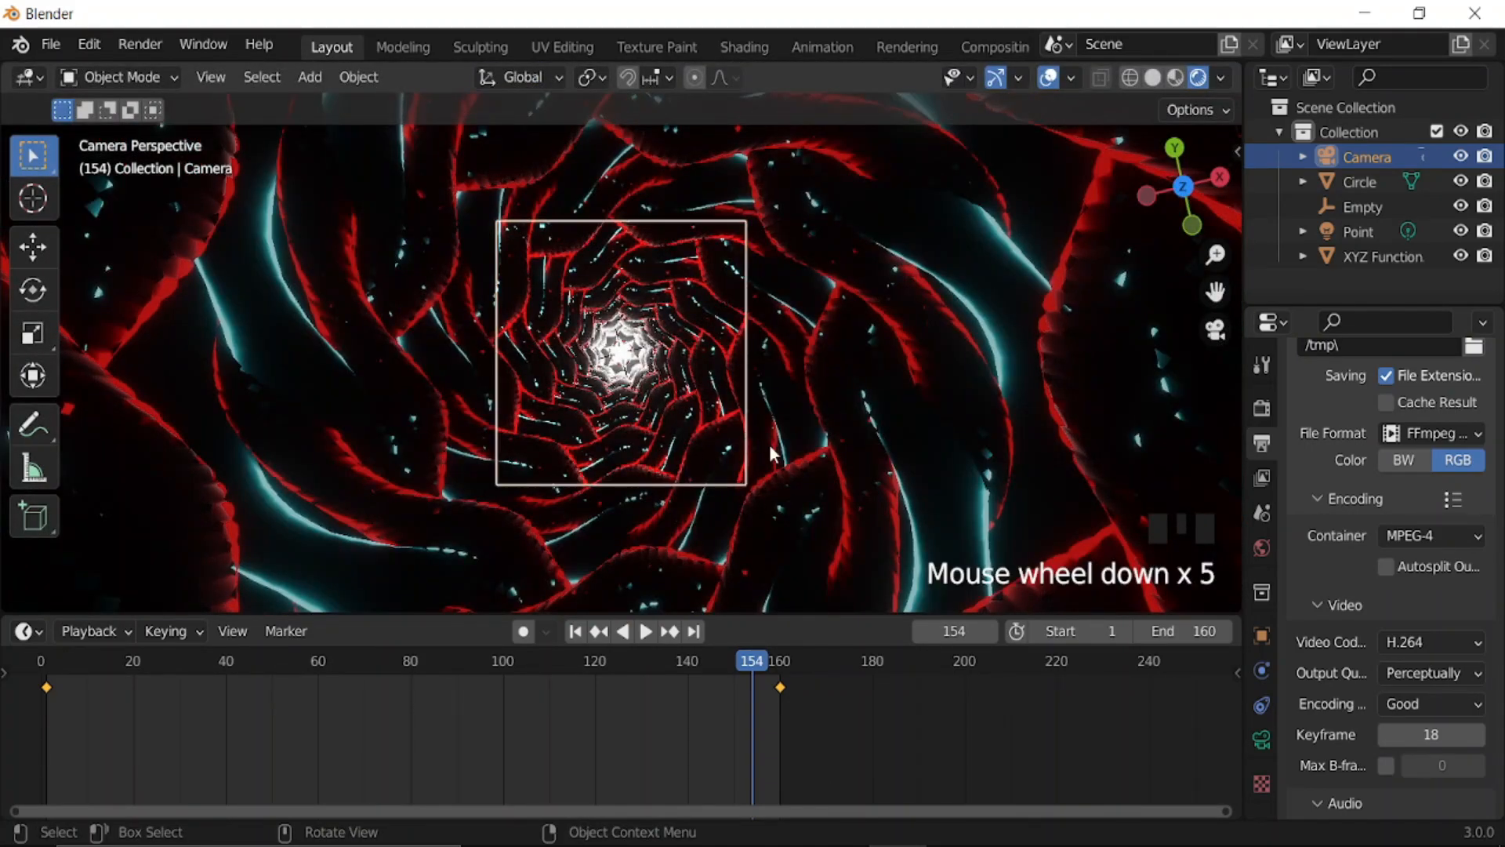
# - Set the camera's Passepartout opacity to 1.000 in its viewport display settings
pyautogui.click(1262, 739)
pyautogui.scroll(-7, 1374, 669)
pyautogui.click(1303, 770)
pyautogui.scroll(-5, 1380, 760)
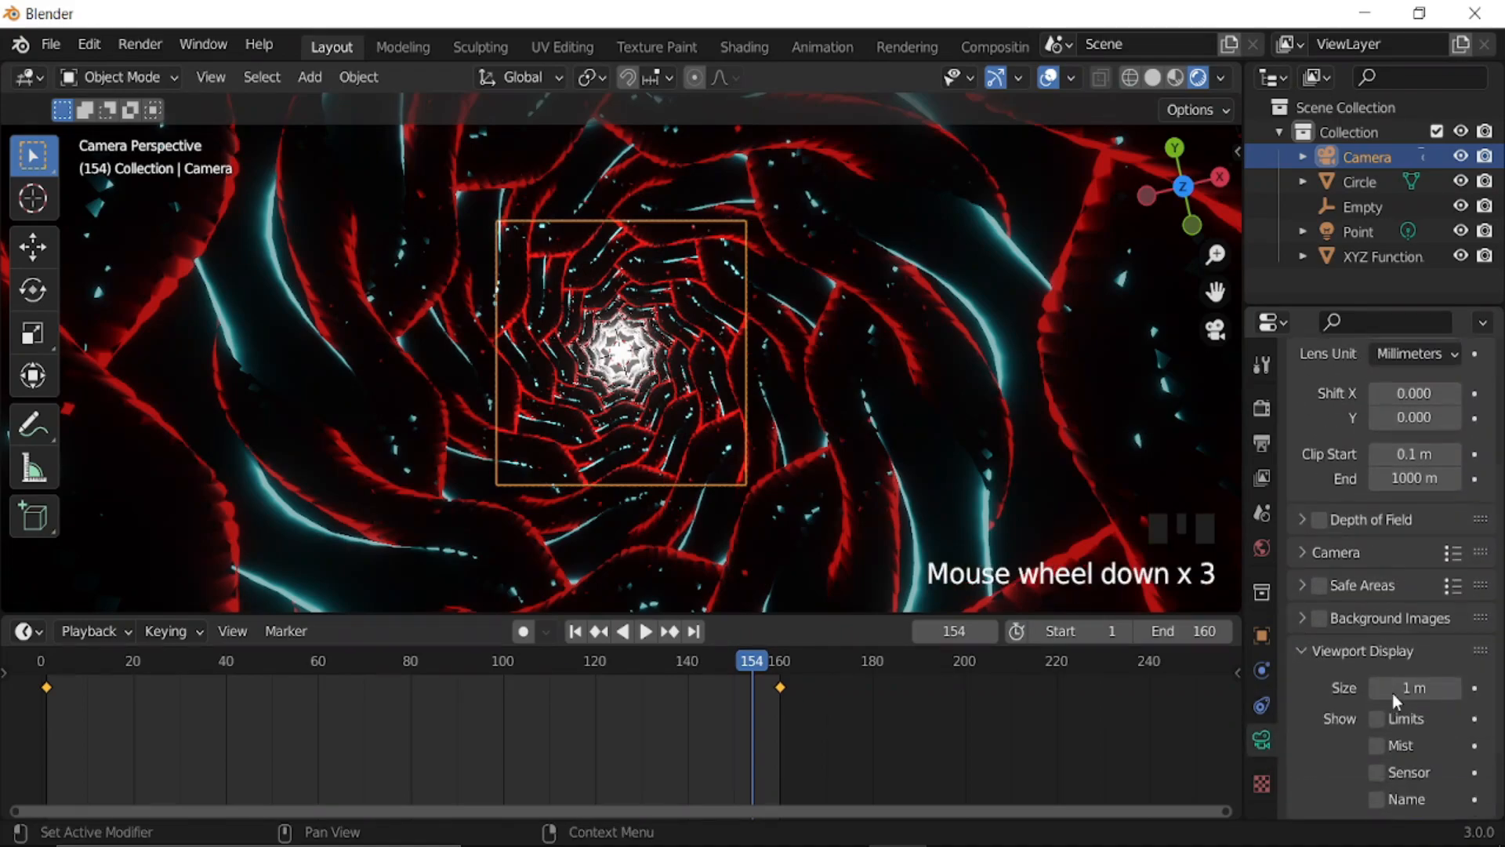
pyautogui.click(1412, 751)
pyautogui.moveTo(1425, 750); pyautogui.dragTo(1468, 757)
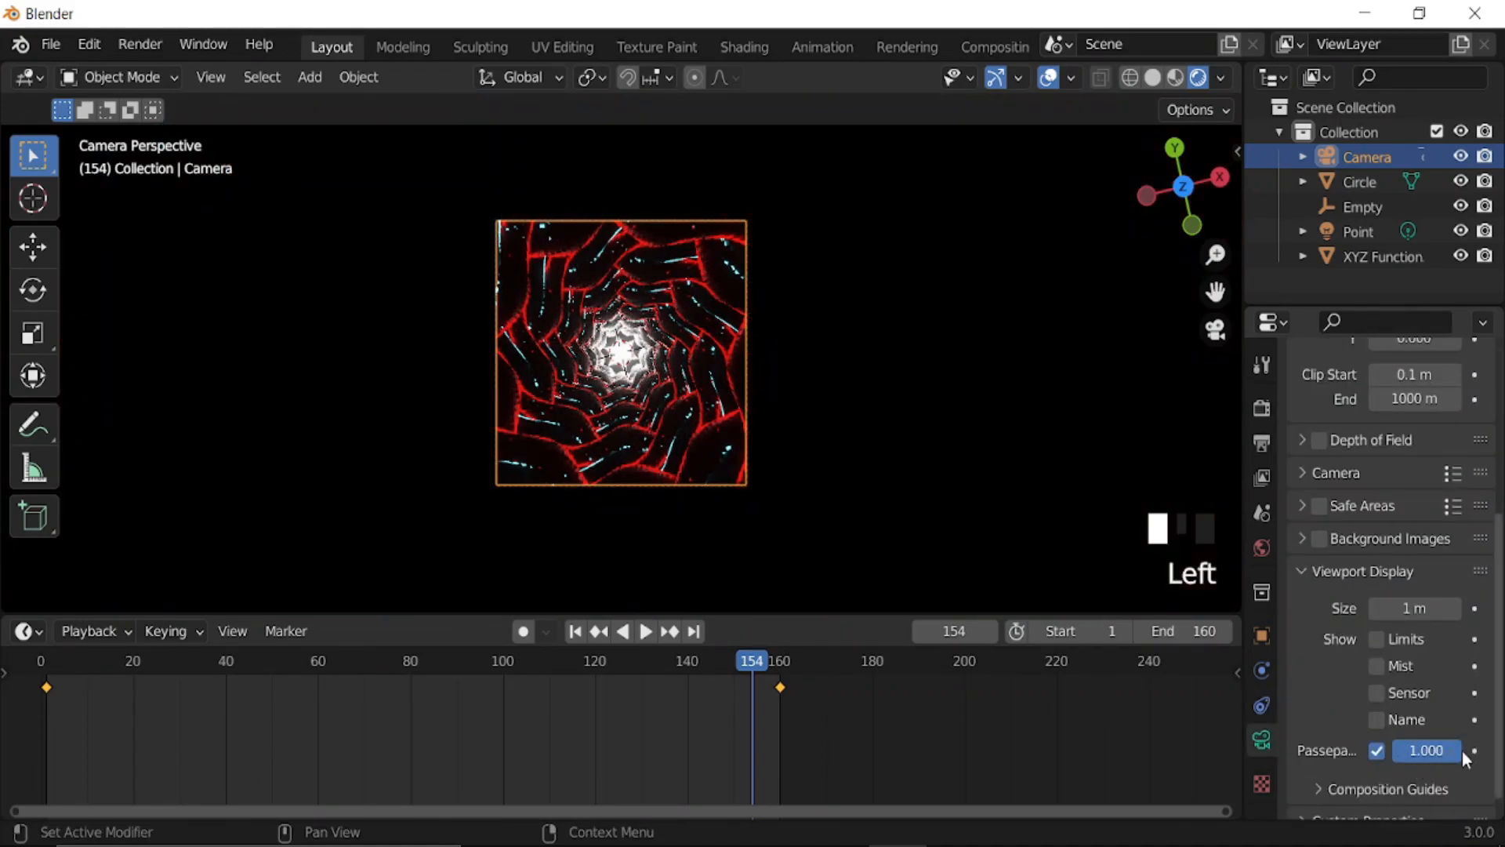
# - Play back the animation and hide the viewport overlays
pyautogui.press('space')
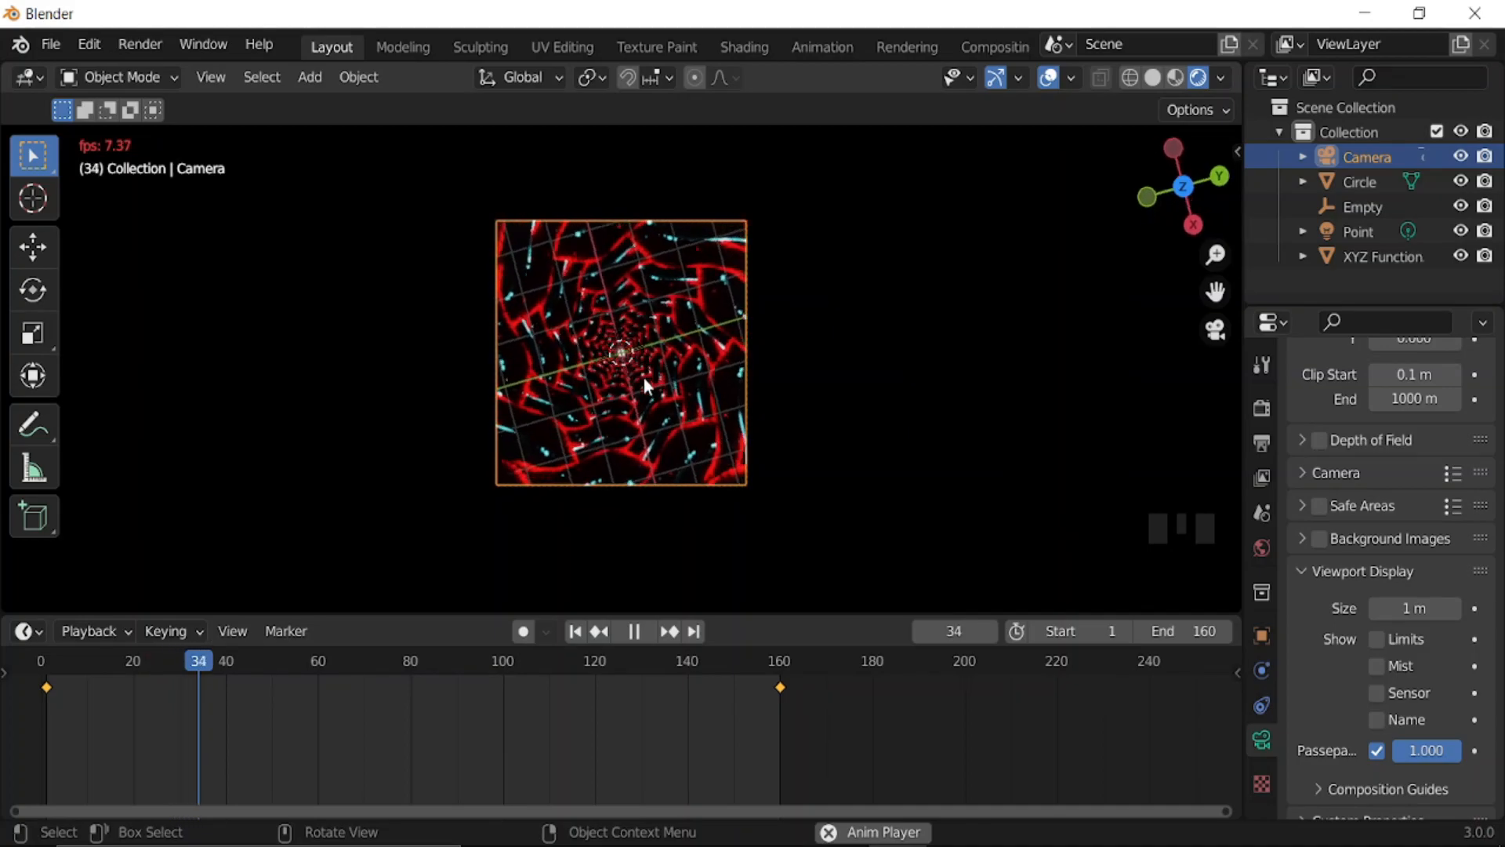
pyautogui.click(1048, 77)
pyautogui.press('space')
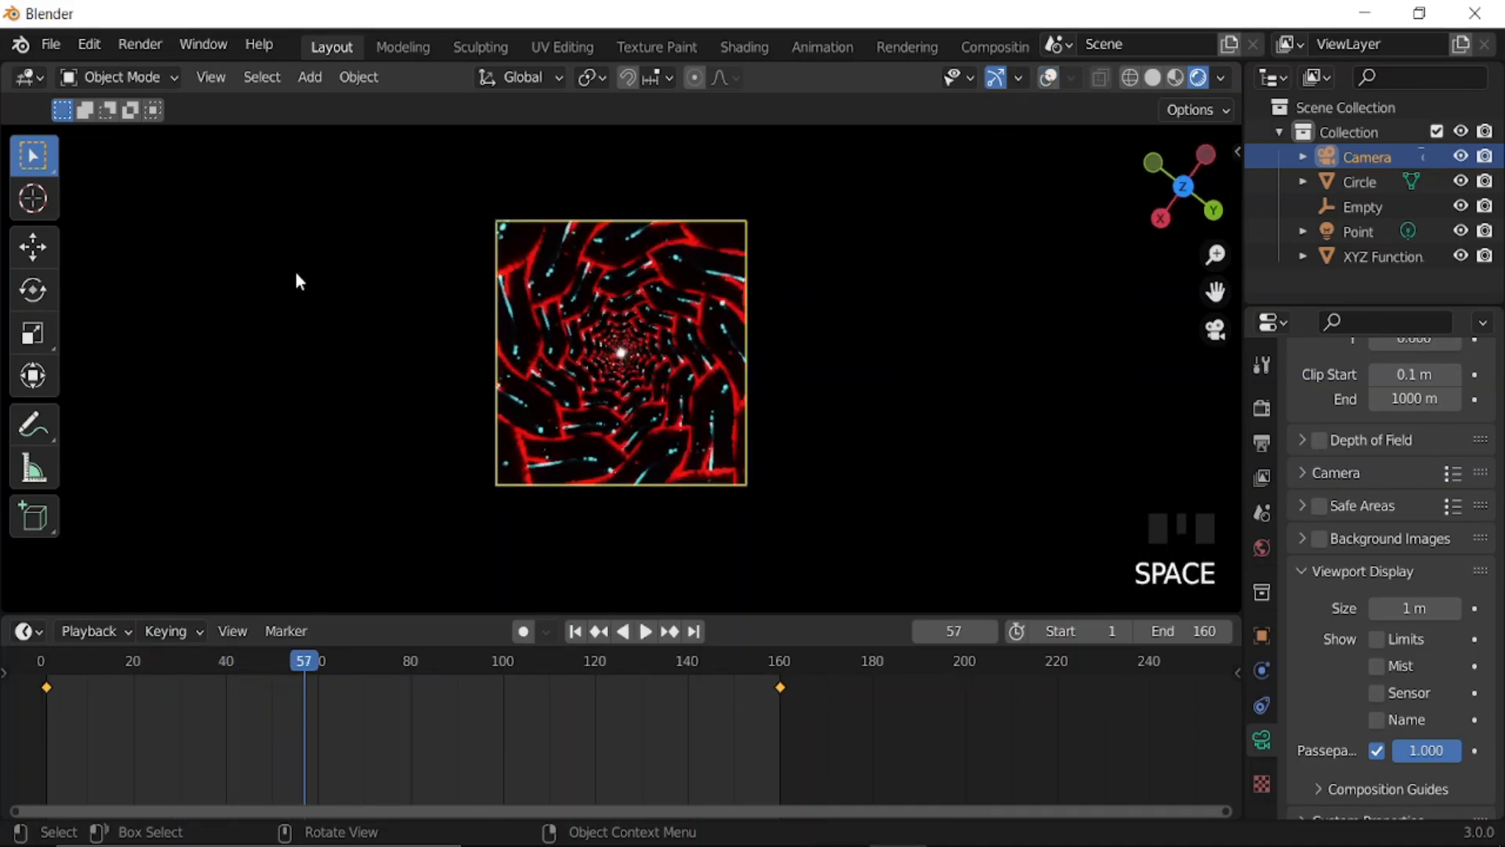
# - Open the render commands for outputting the scene
pyautogui.click(153, 46)
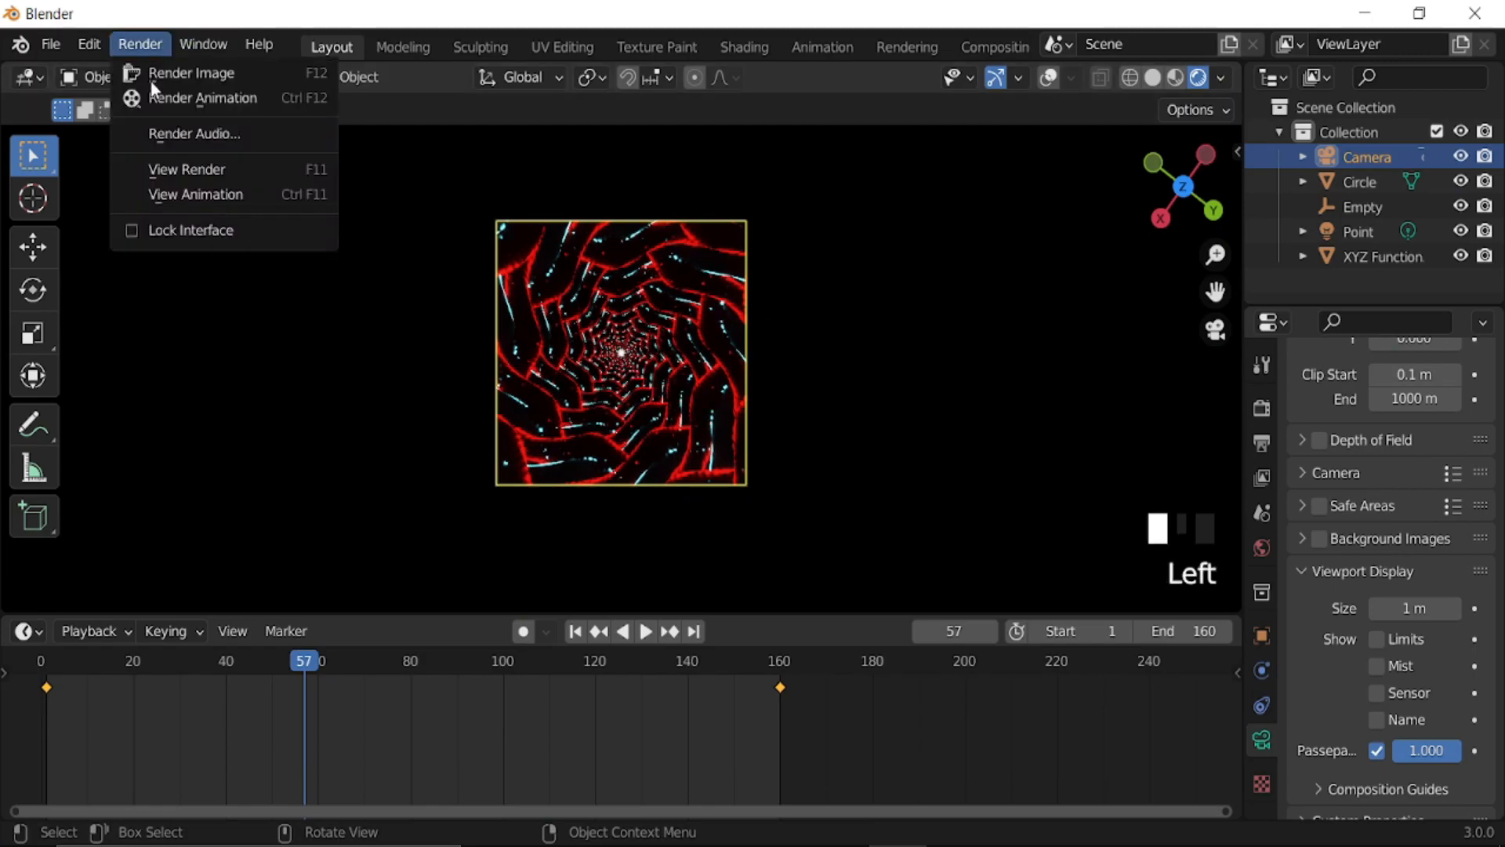